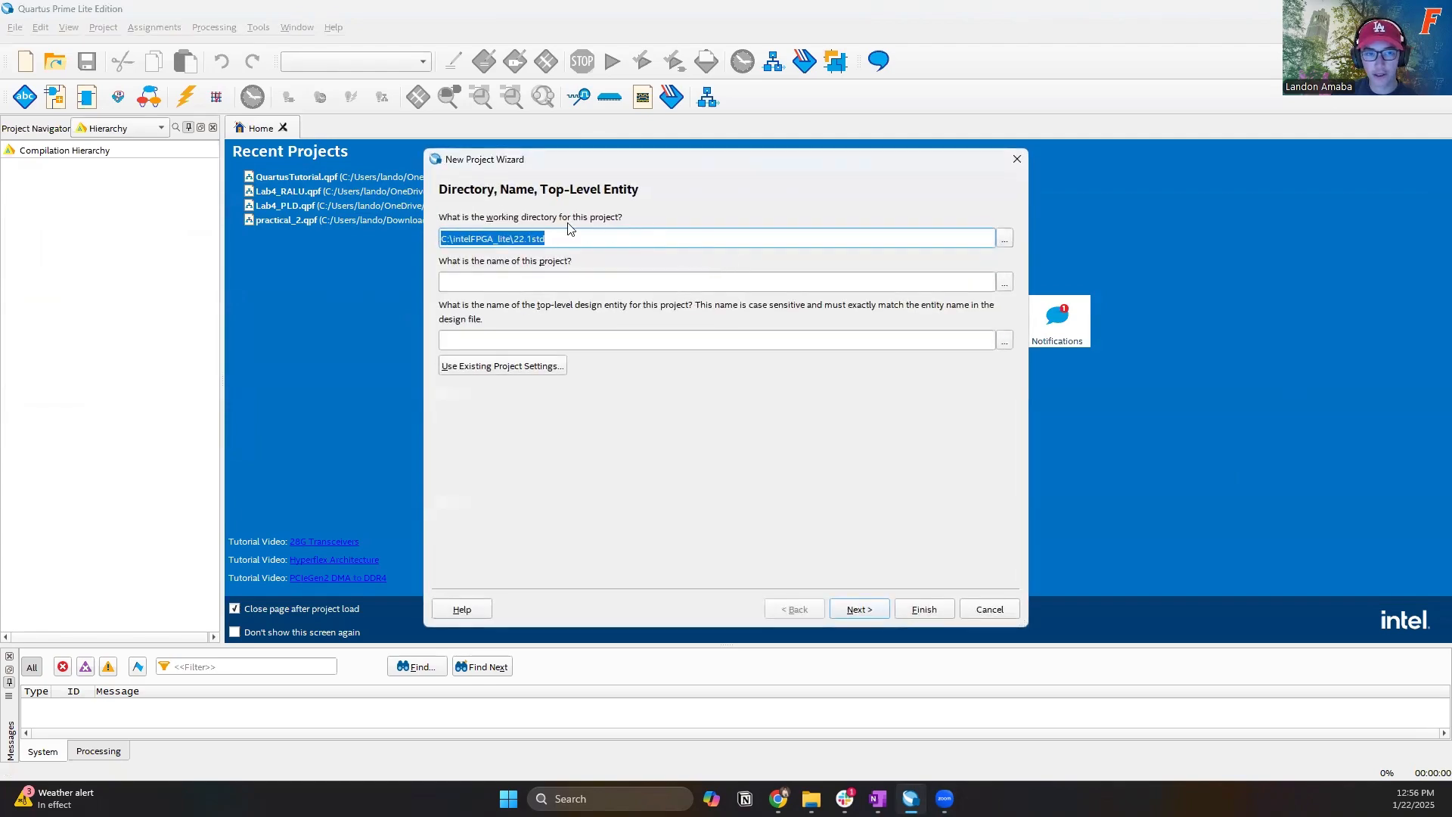
- Set the project's working directory to the Quartus Tutorial folder inside Desktop/Quartus_Projects/3701_S25
left_click(1006, 240)
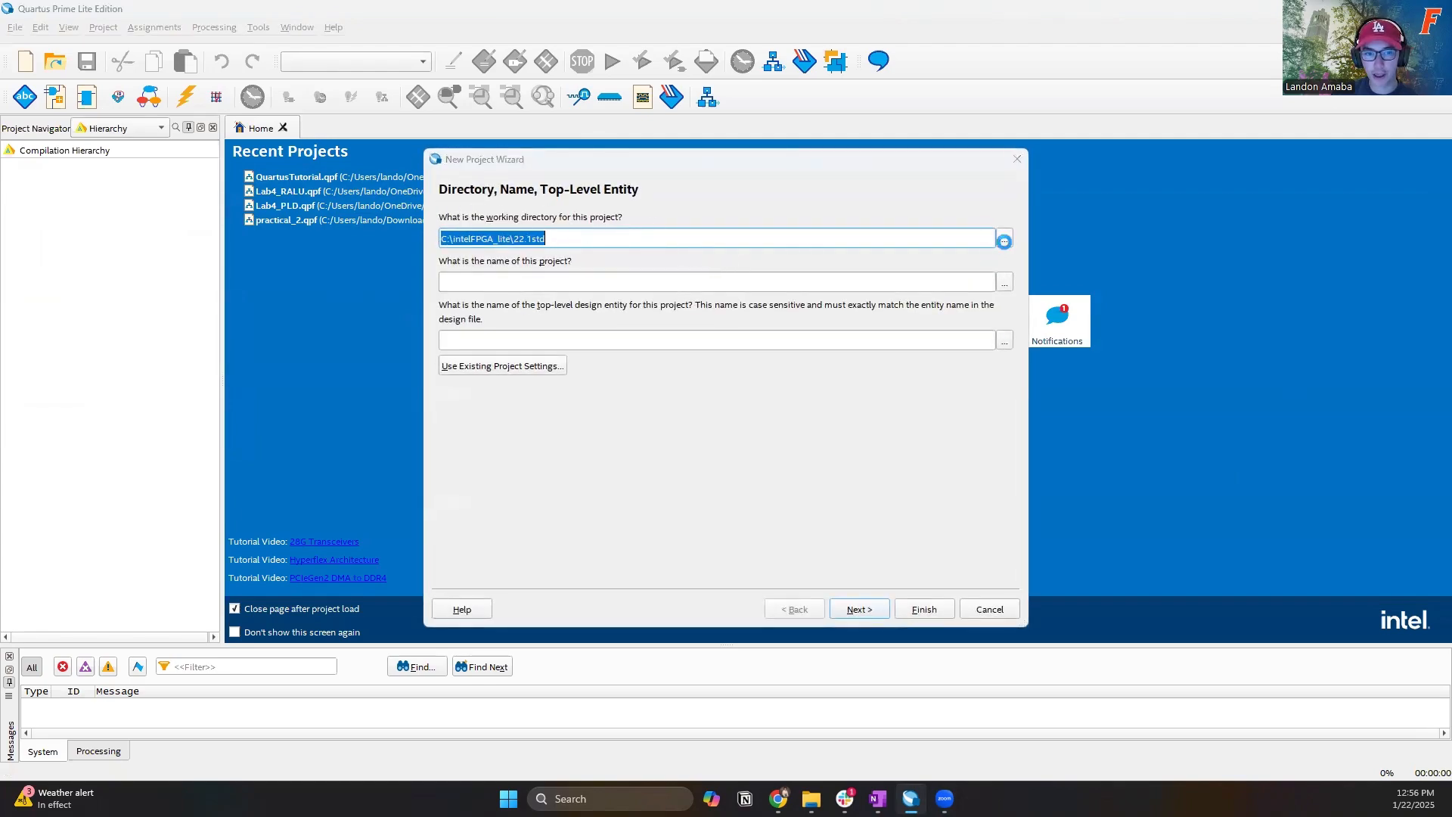
scroll(424, 356, "up", 3)
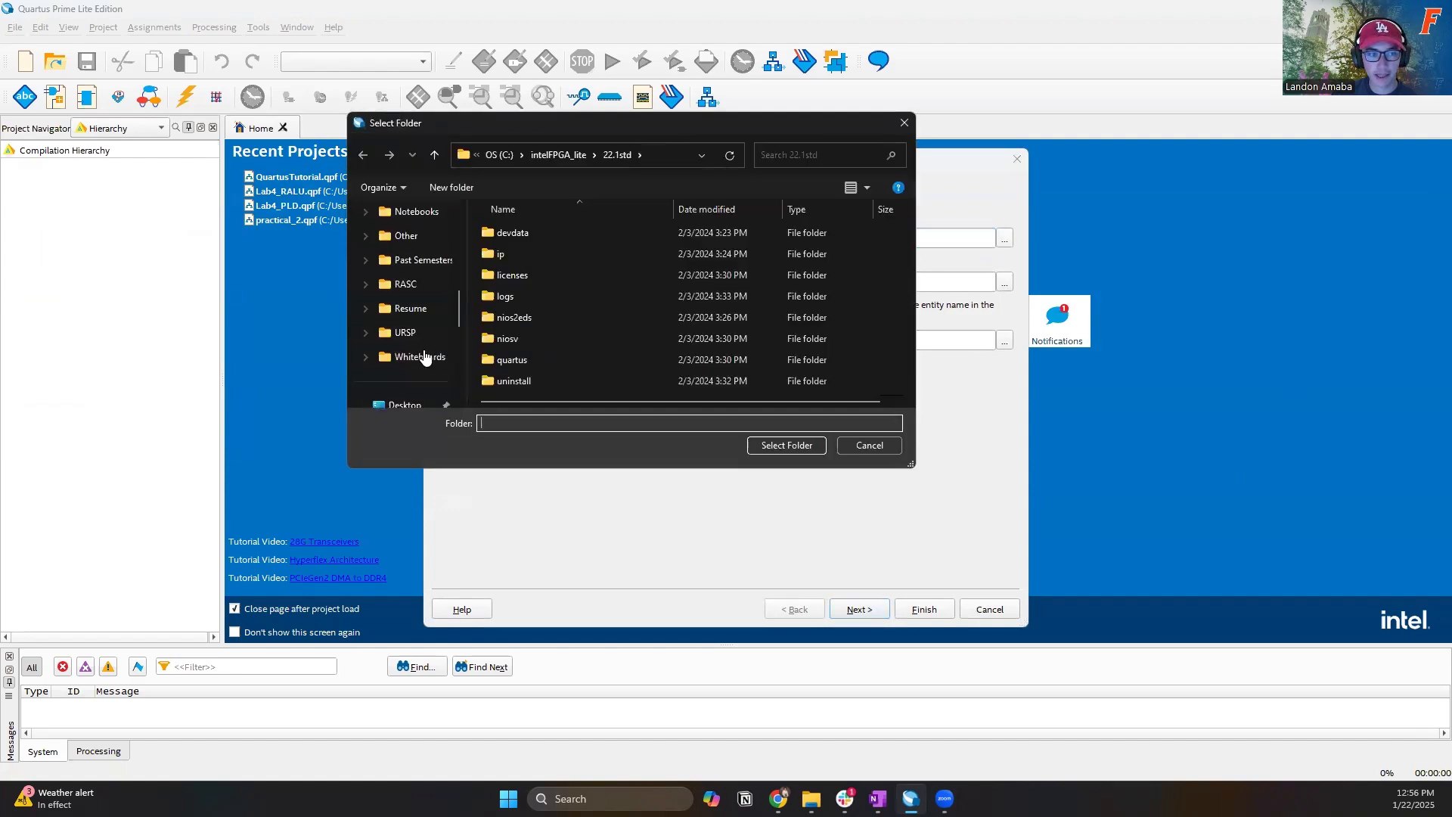
scroll(421, 352, "down", 4)
scroll(422, 328, "up", 3)
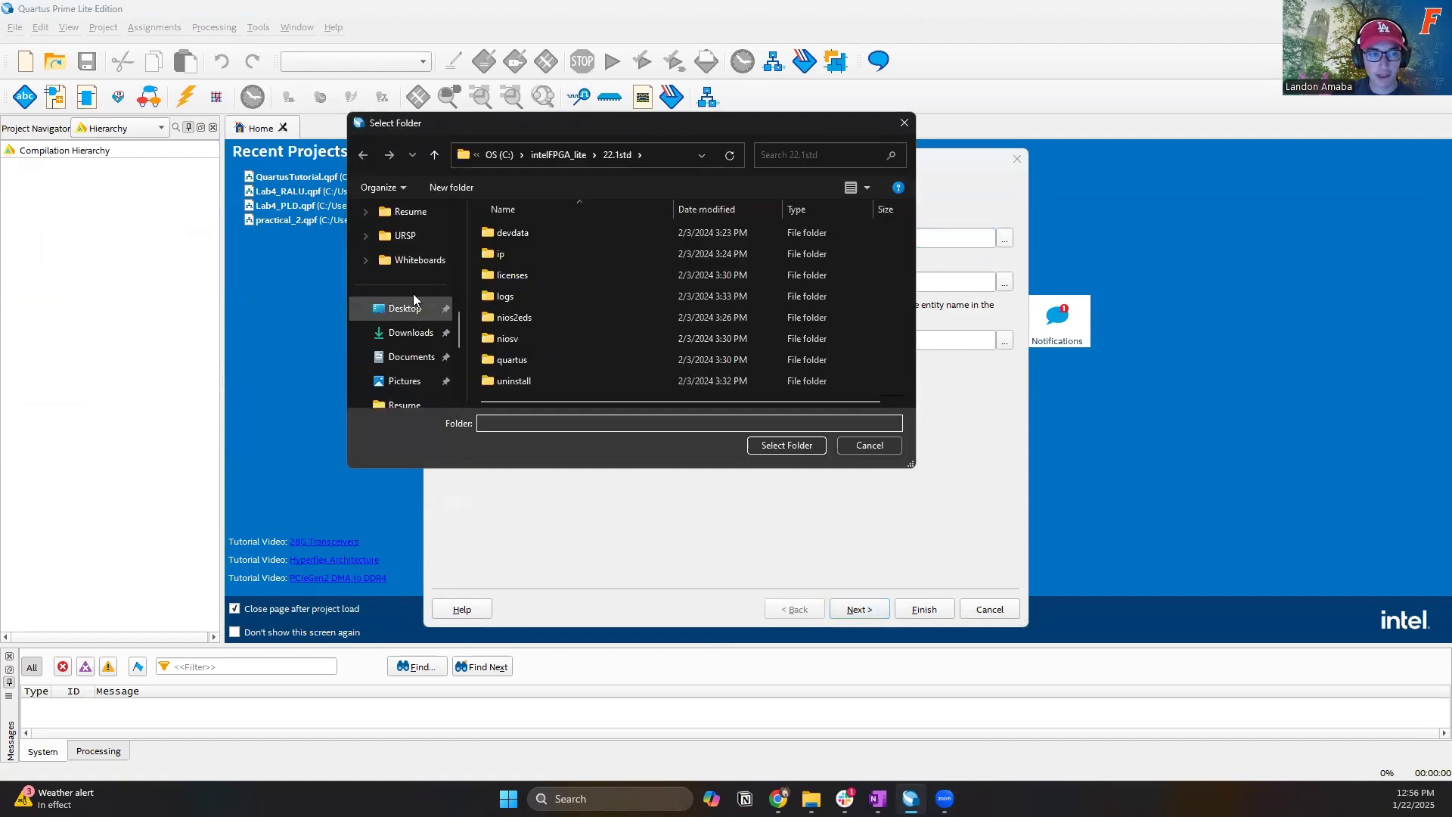
left_click(407, 306)
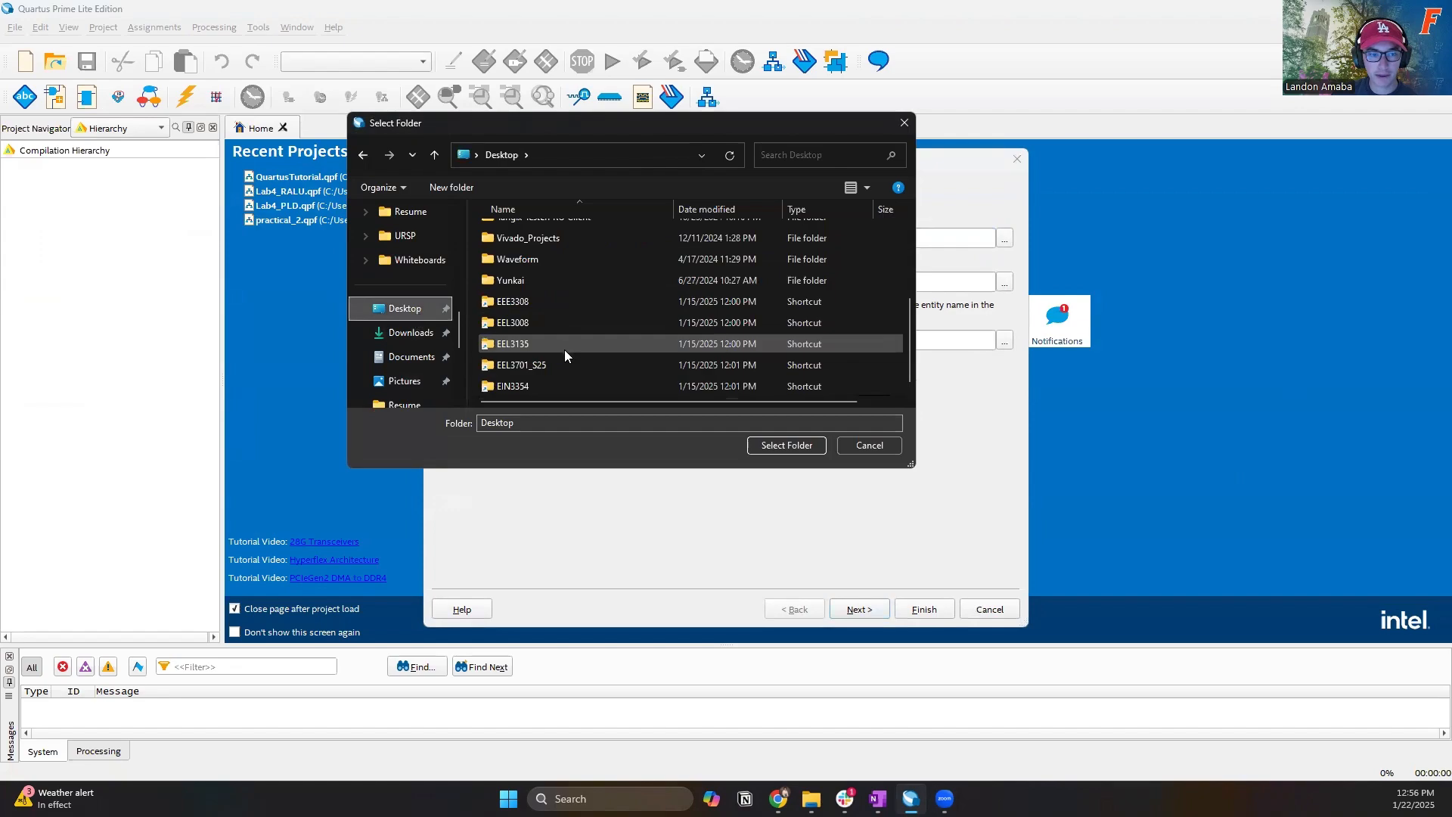
scroll(564, 349, "down", 1)
scroll(545, 326, "down", 1)
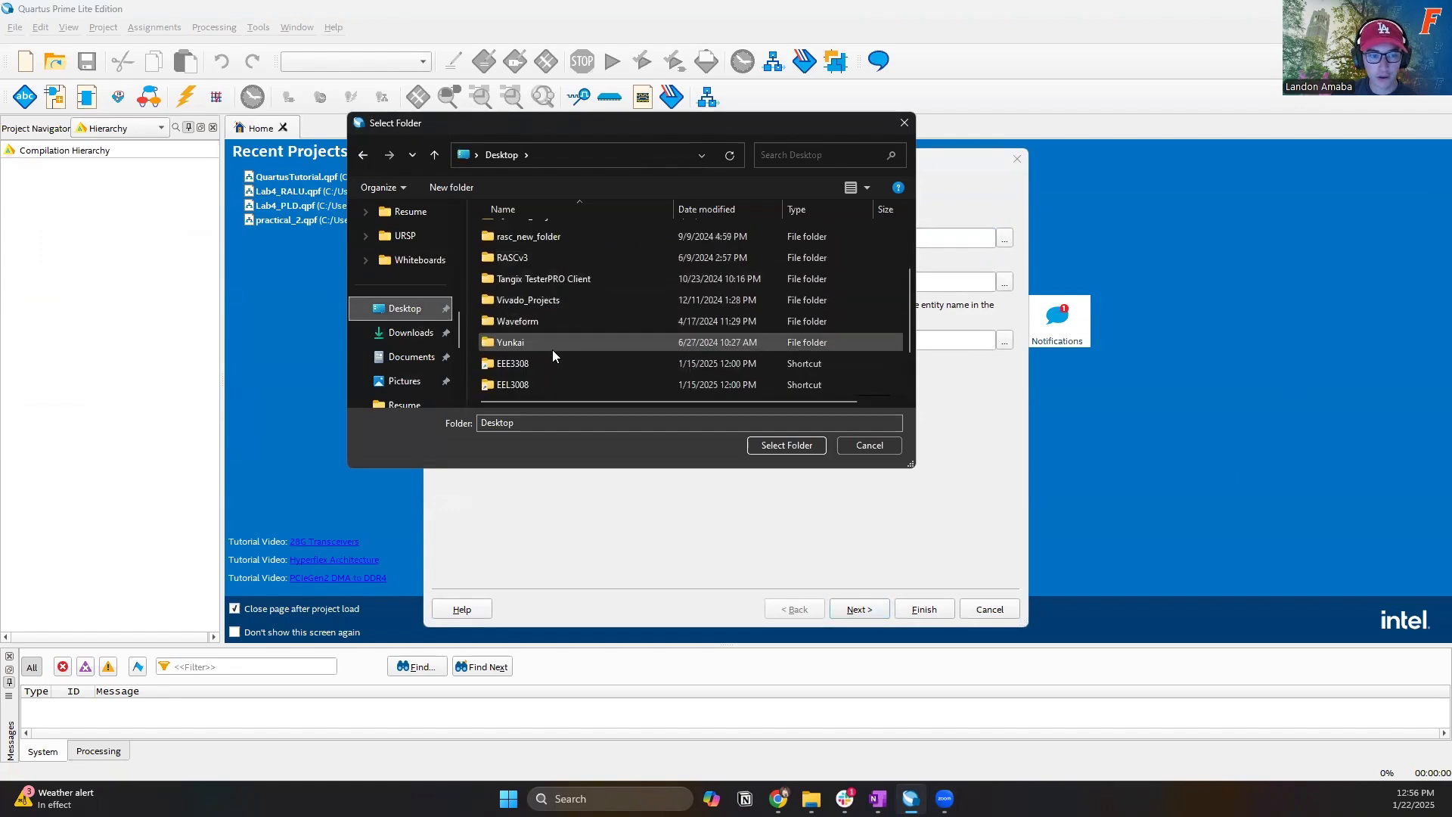
scroll(551, 344, "up", 1)
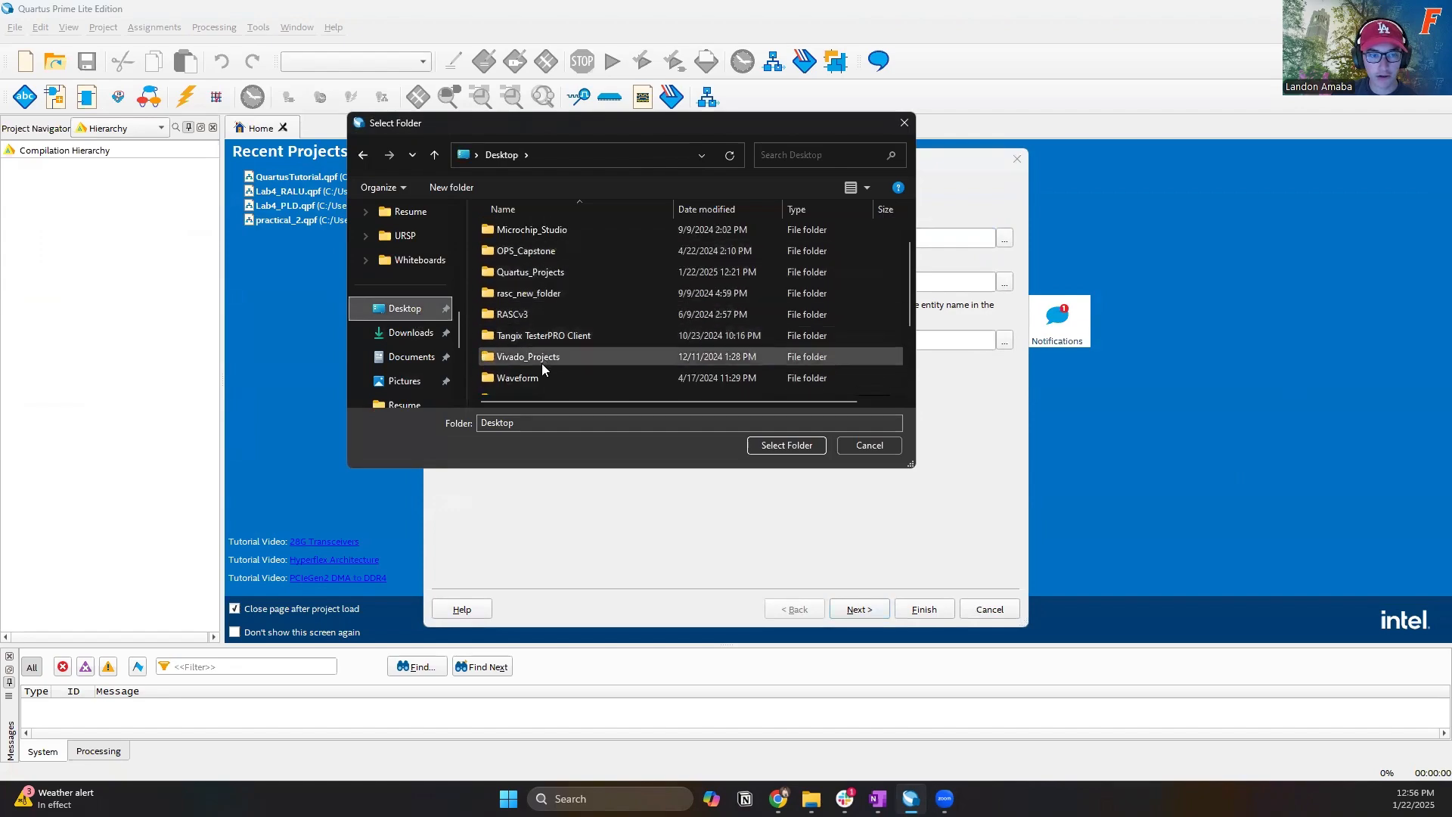
scroll(542, 357, "up", 1)
left_click(550, 336)
double_click(550, 338)
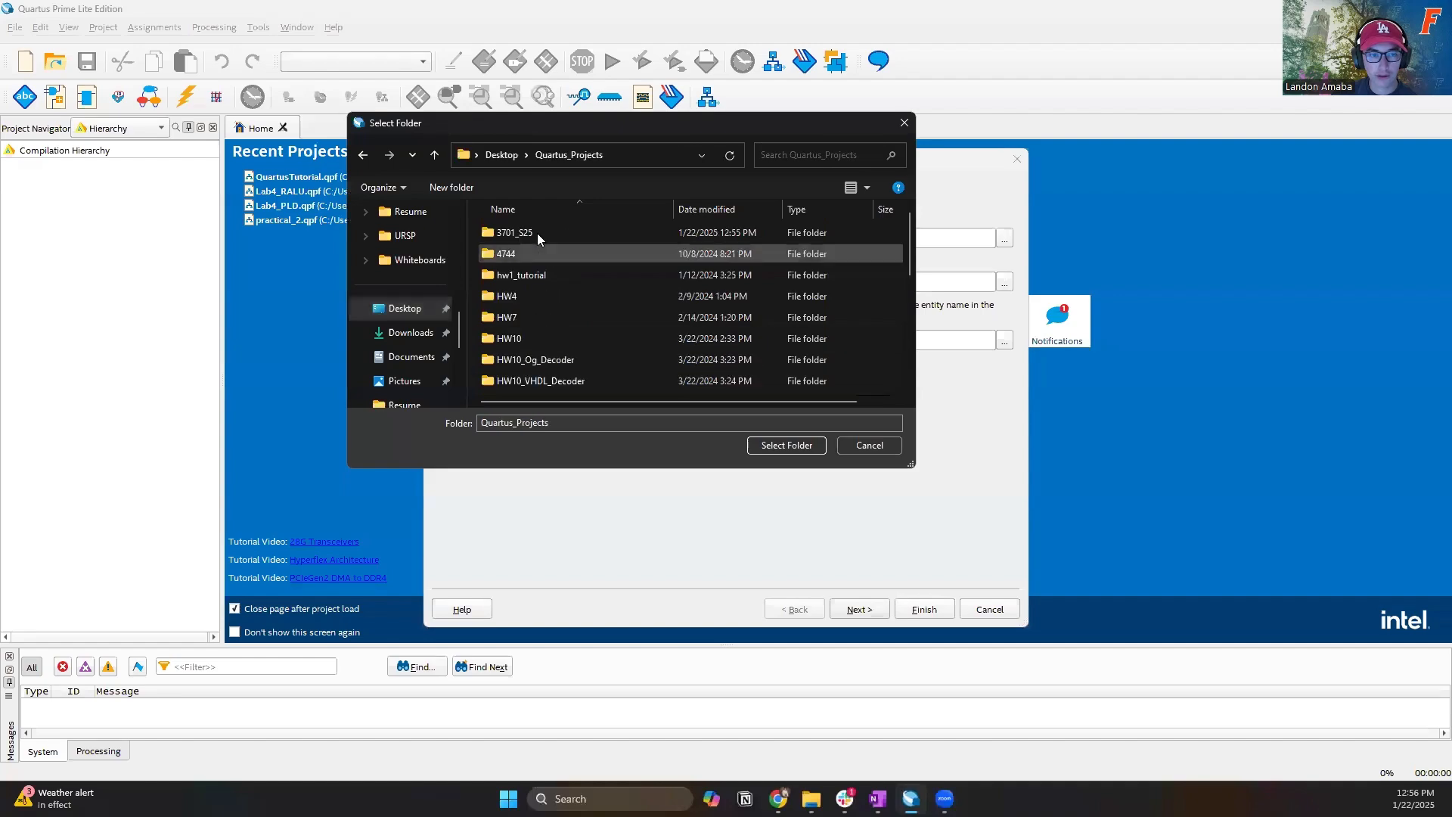
double_click(539, 232)
left_click(541, 233)
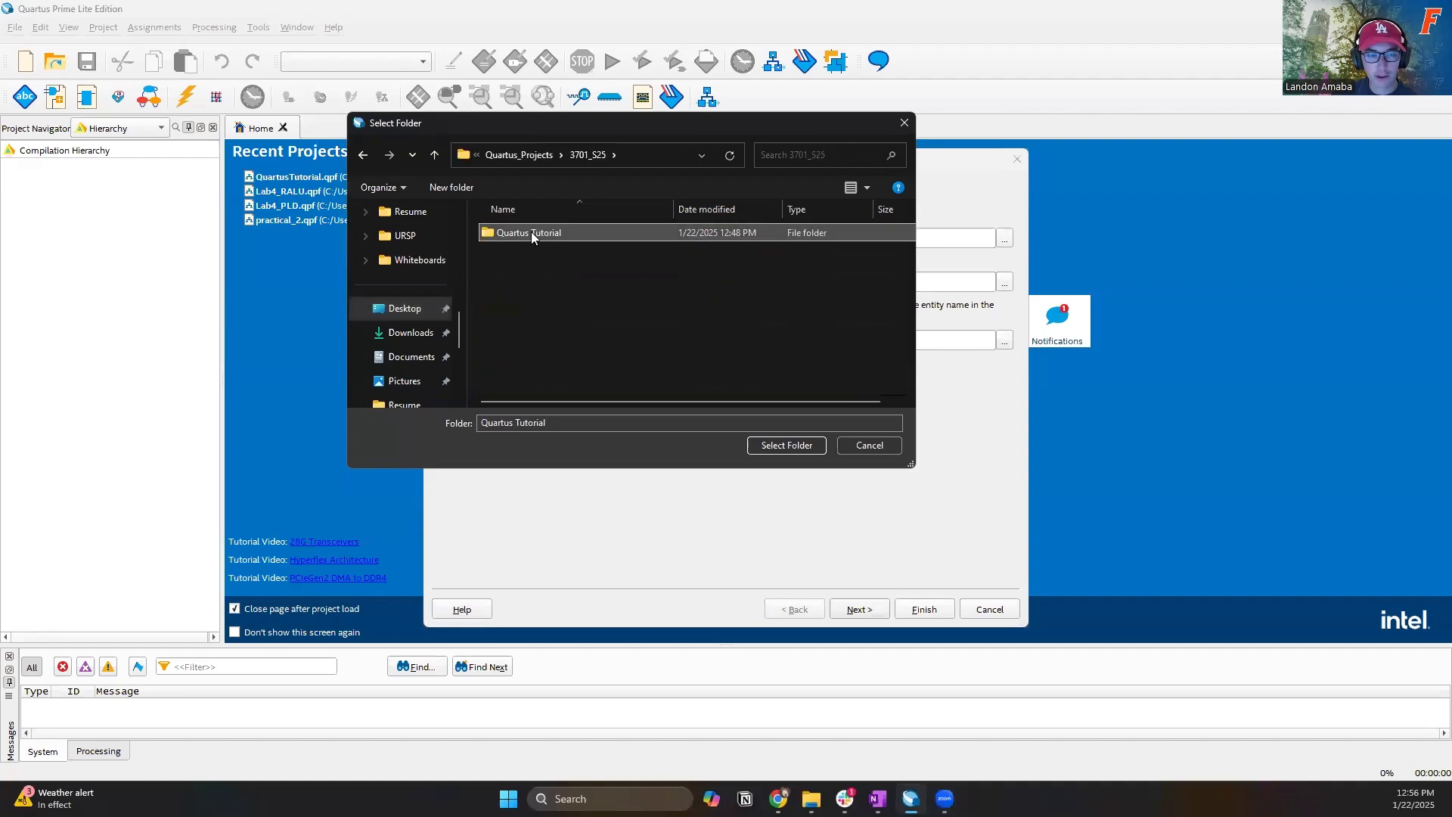
left_click(740, 445)
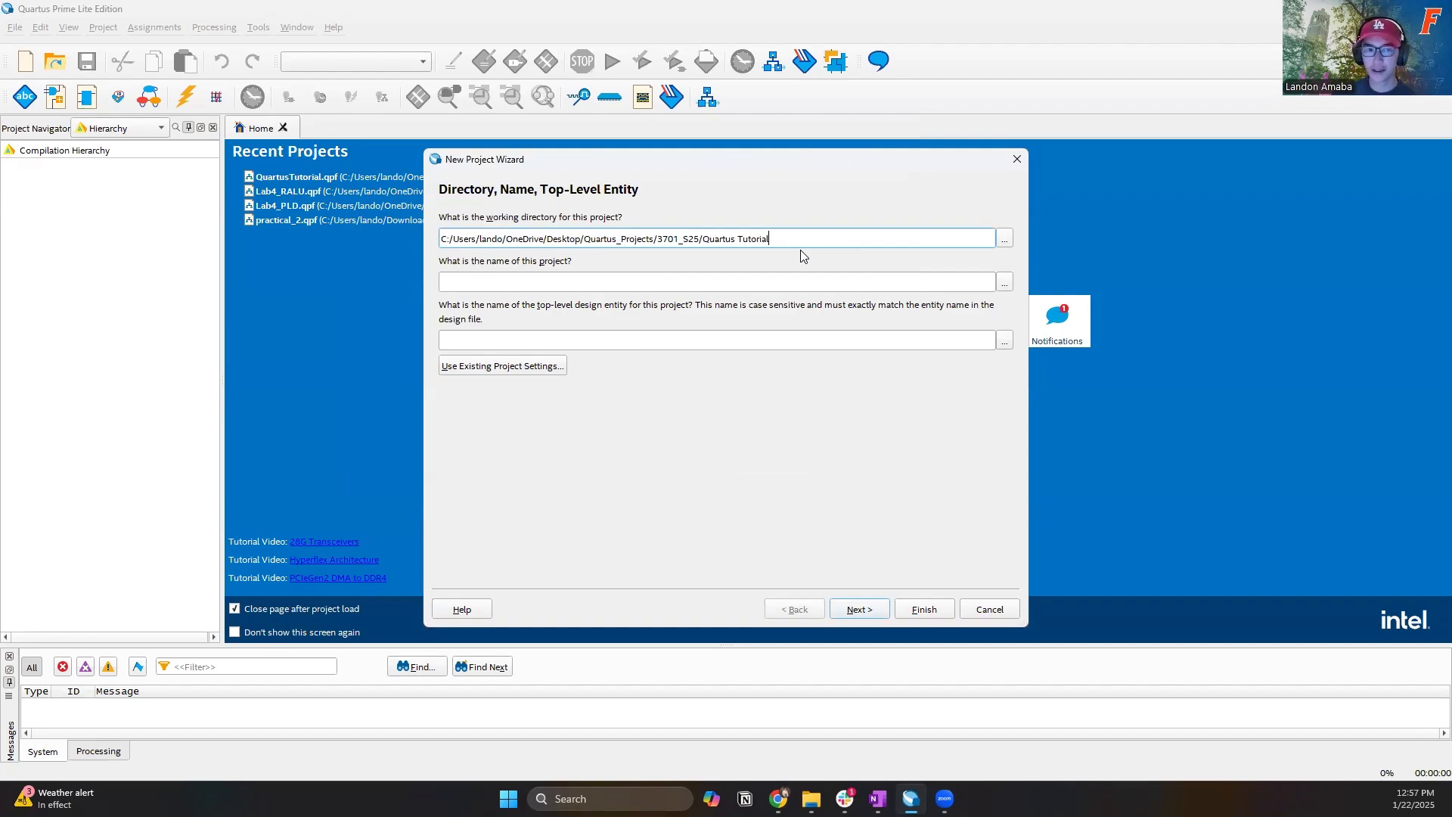
left_click_drag(580, 240, 506, 241)
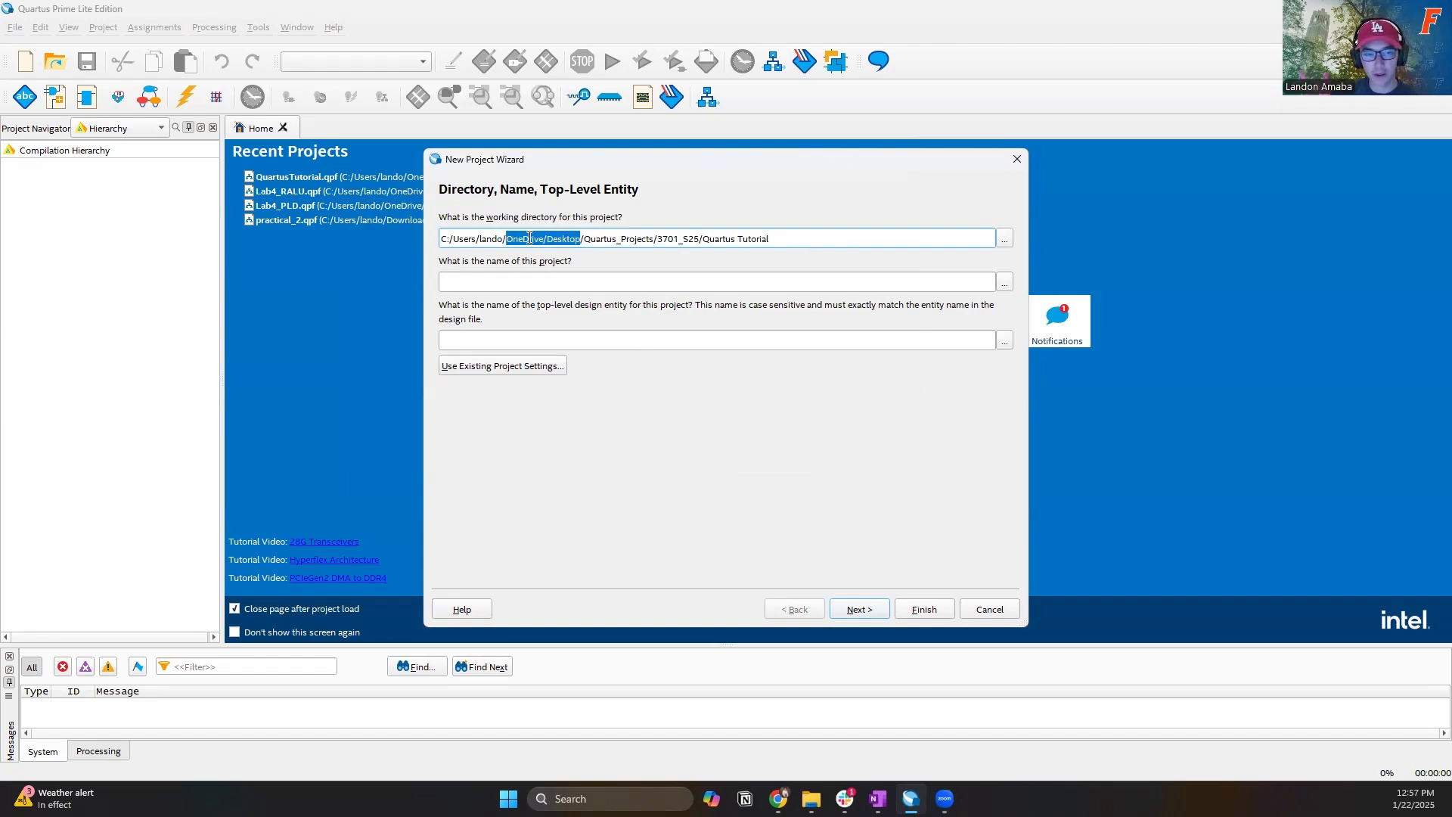
left_click(654, 241)
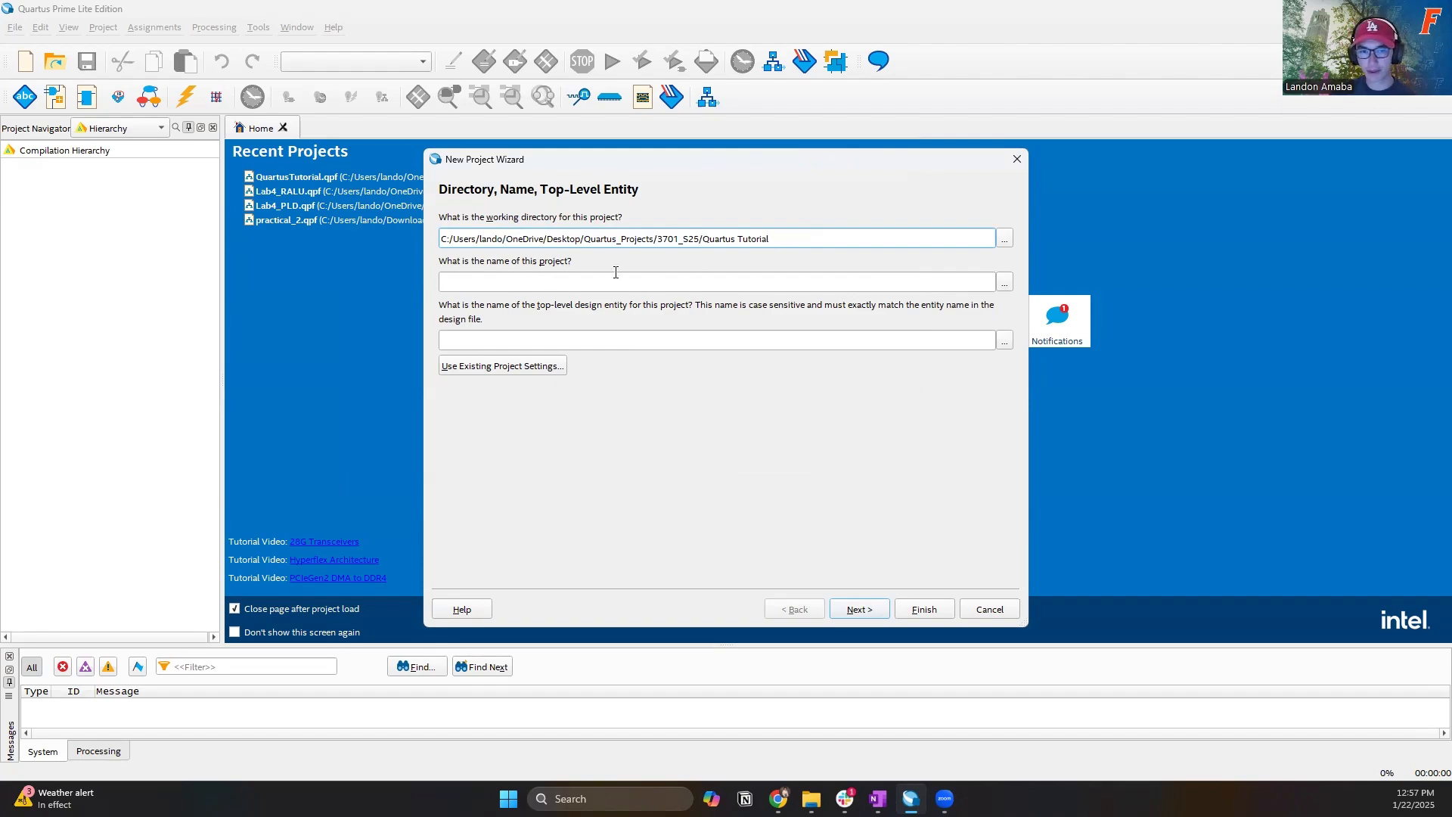
- Name the project and its top-level entity QuartusTutorial, and keep it an empty project with no added files
left_click(697, 279)
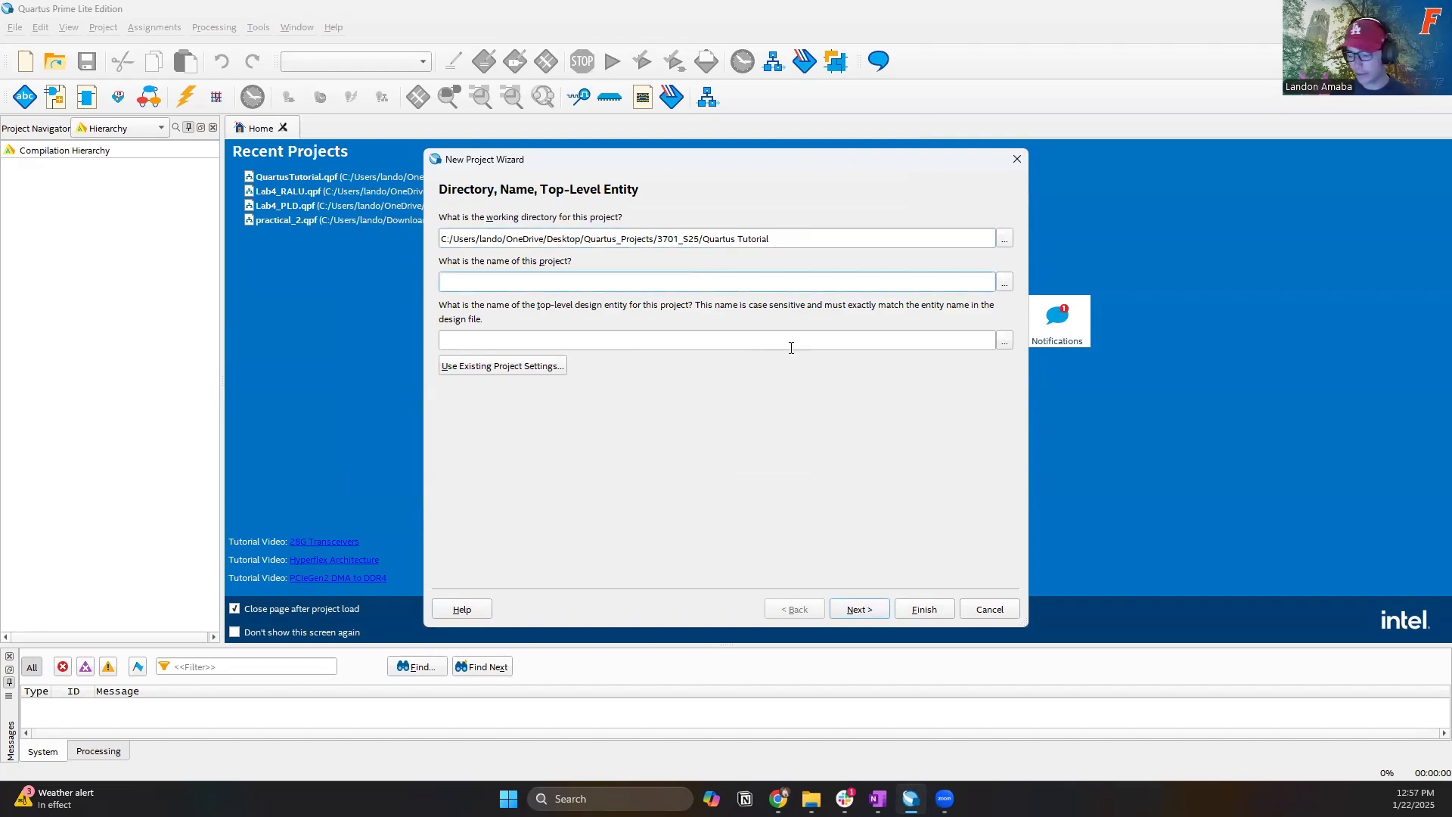
type("Quartu")
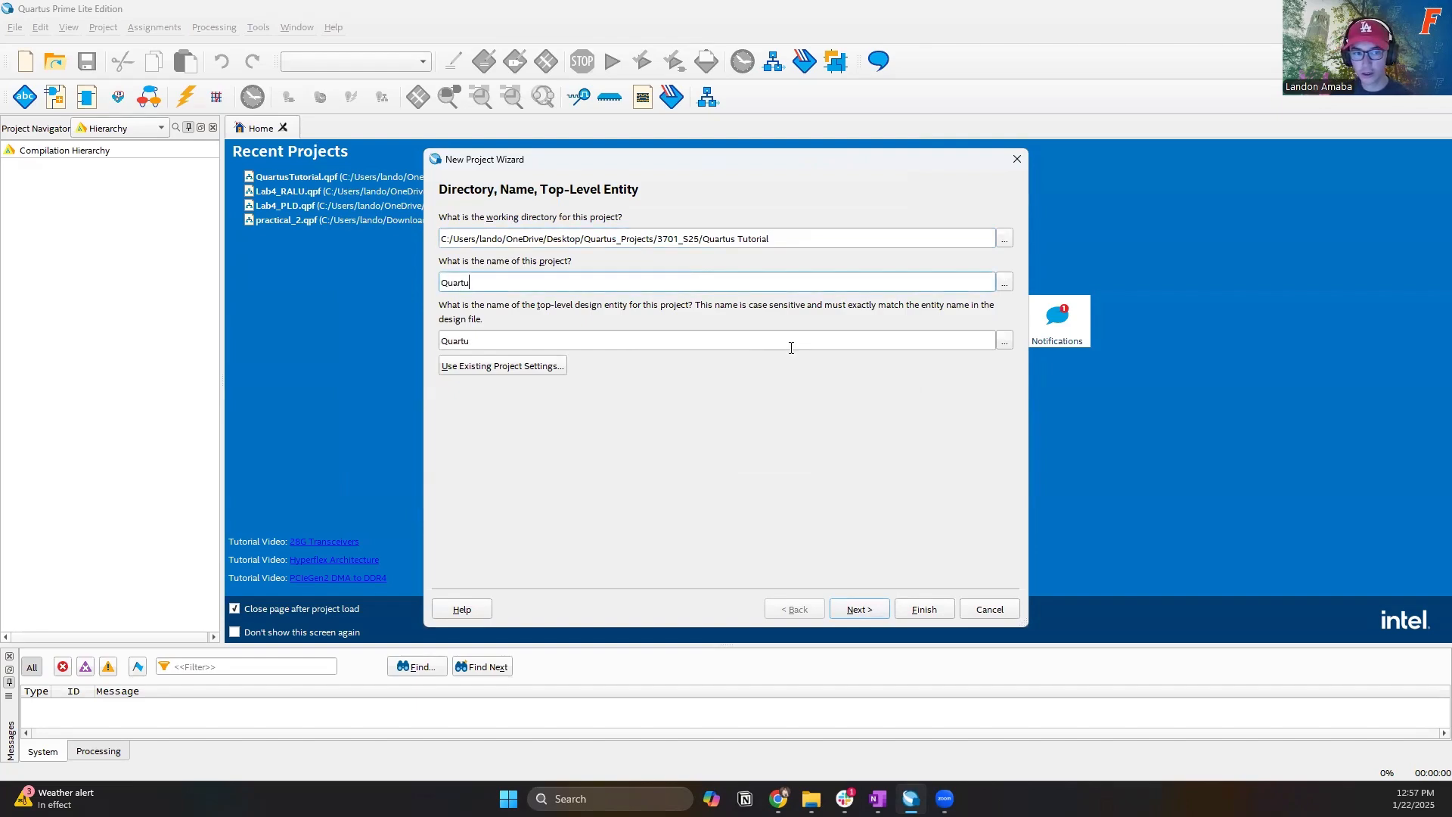
type("sTuorial")
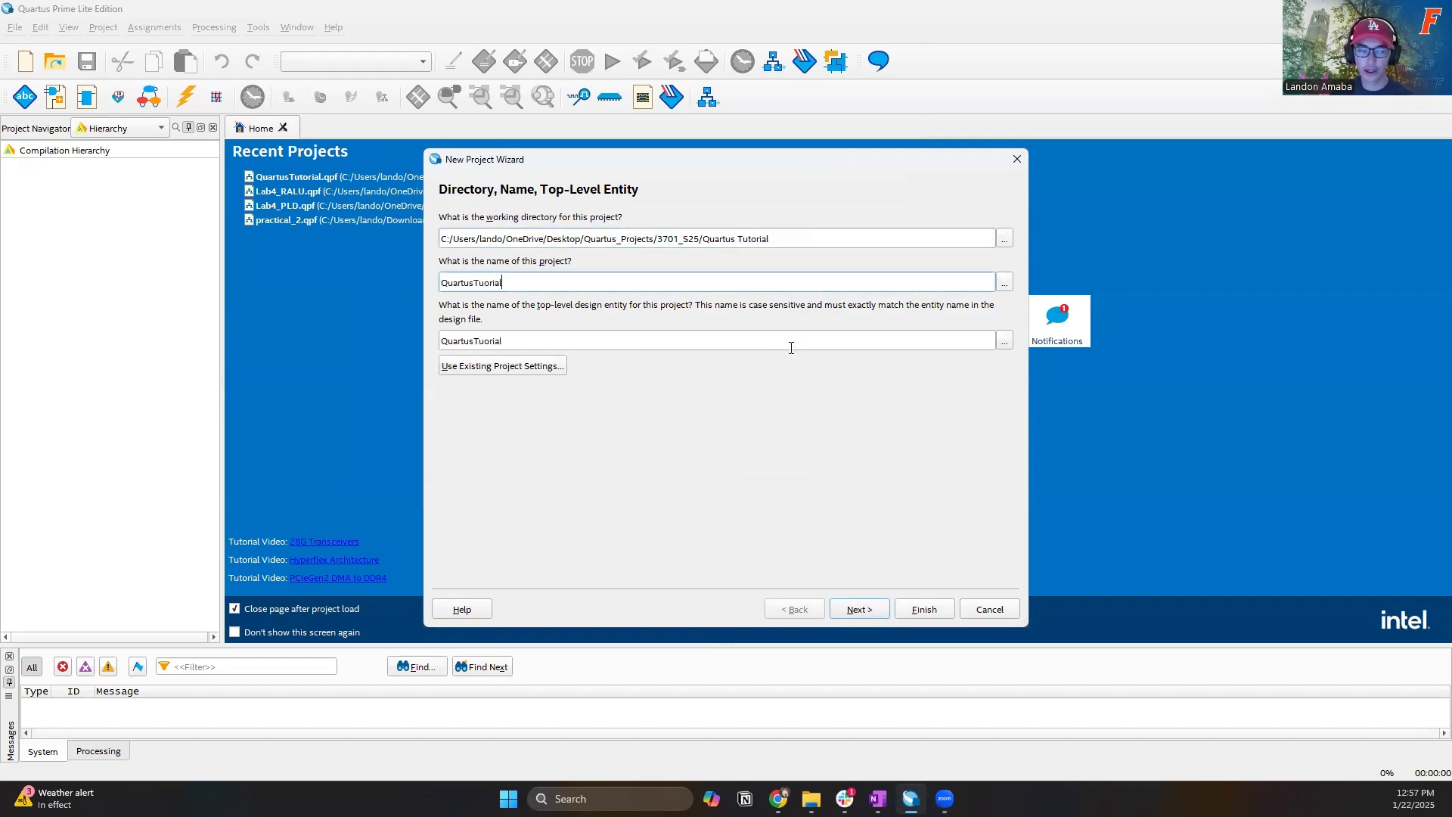
key("BackSpace")
key("BackSpace")
key("BackSpace")
key("BackSpace")
key("BackSpace")
type("torial")
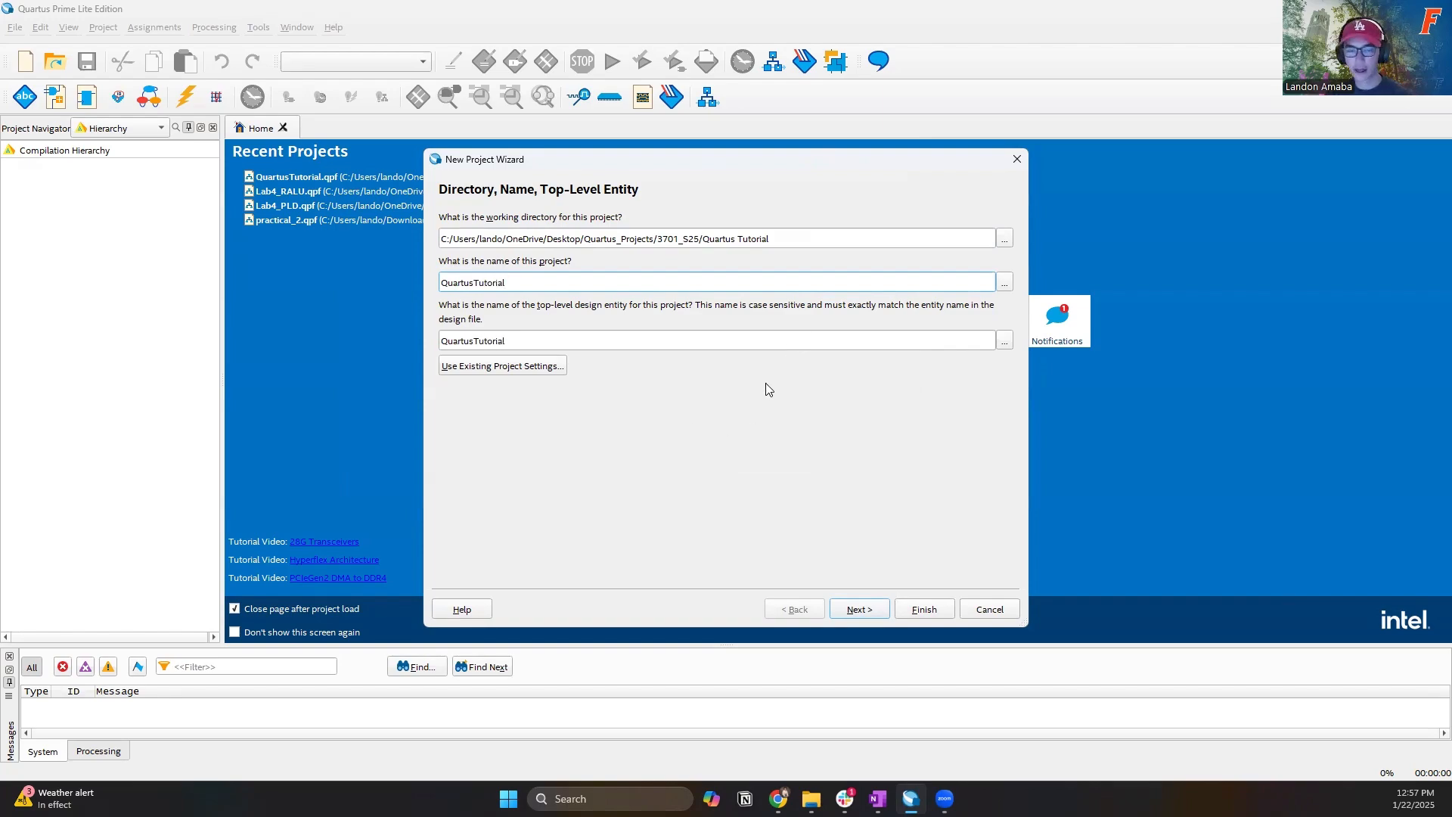
left_click(848, 605)
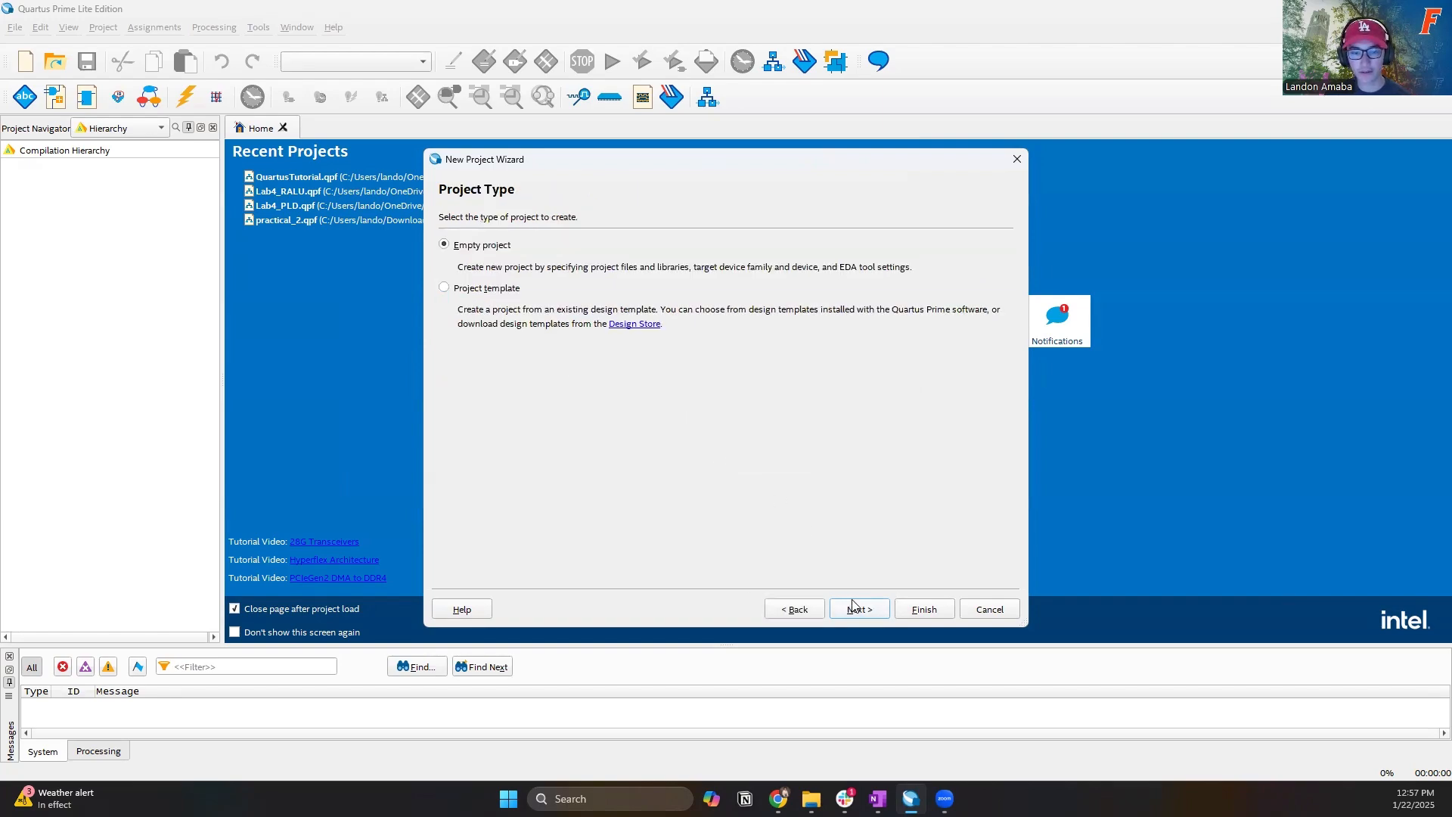
left_click(854, 607)
left_click(857, 609)
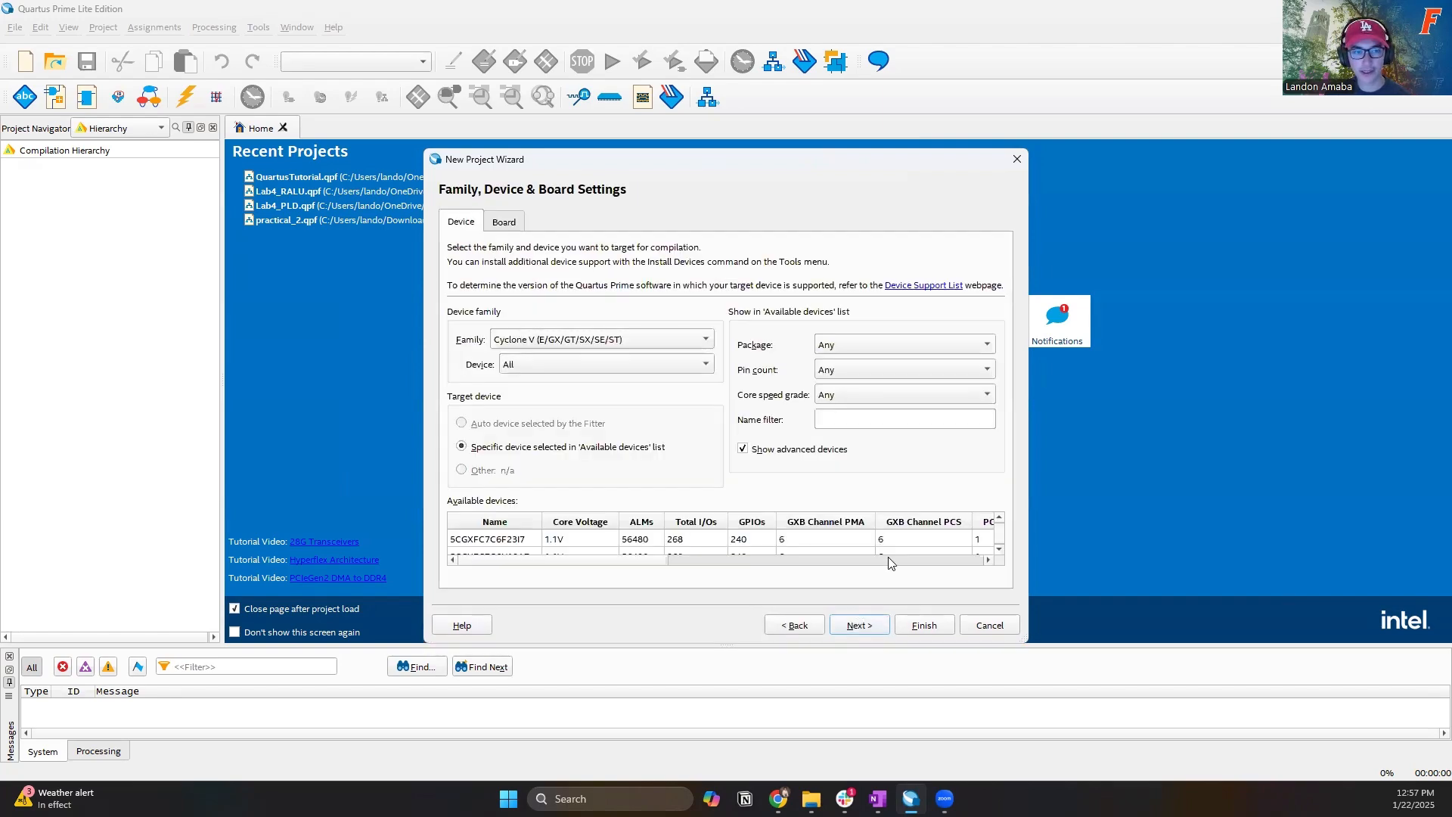
- Target the MAX 10 DE10 - Lite board from the MAX 10 family, without creating a top-level design file
left_click(506, 221)
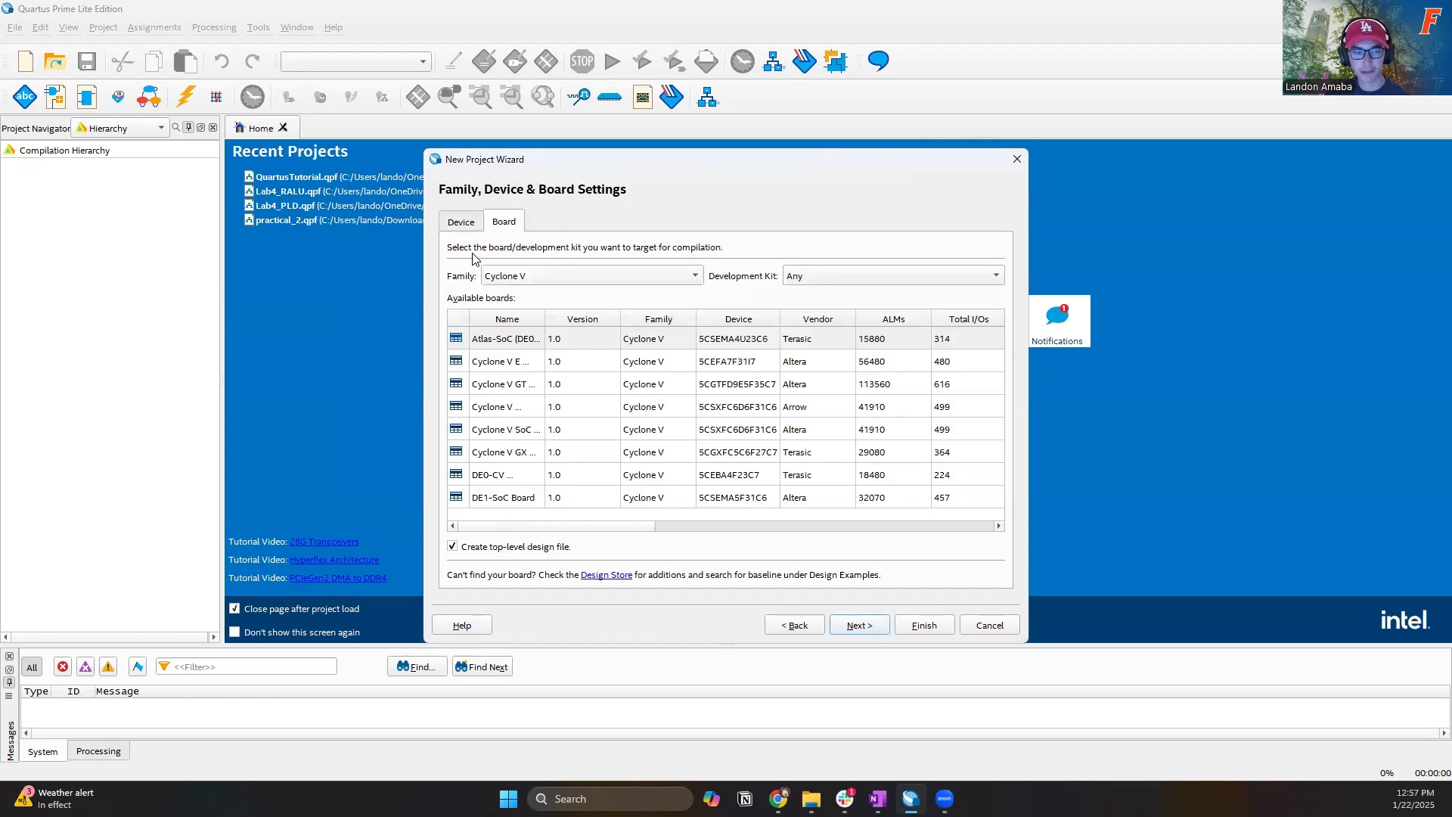
left_click(527, 276)
left_click(560, 259)
double_click(544, 318)
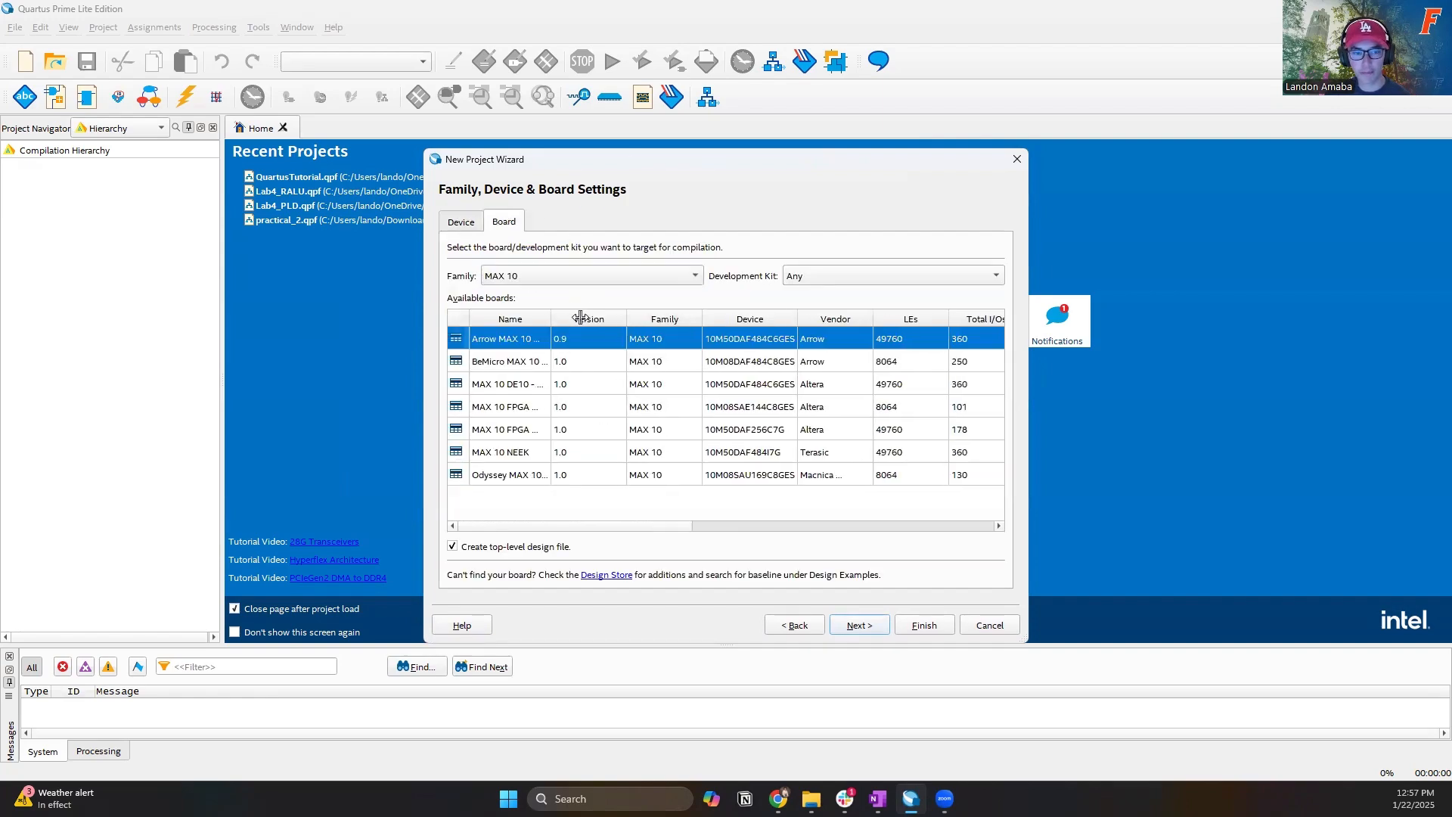
left_click(552, 387)
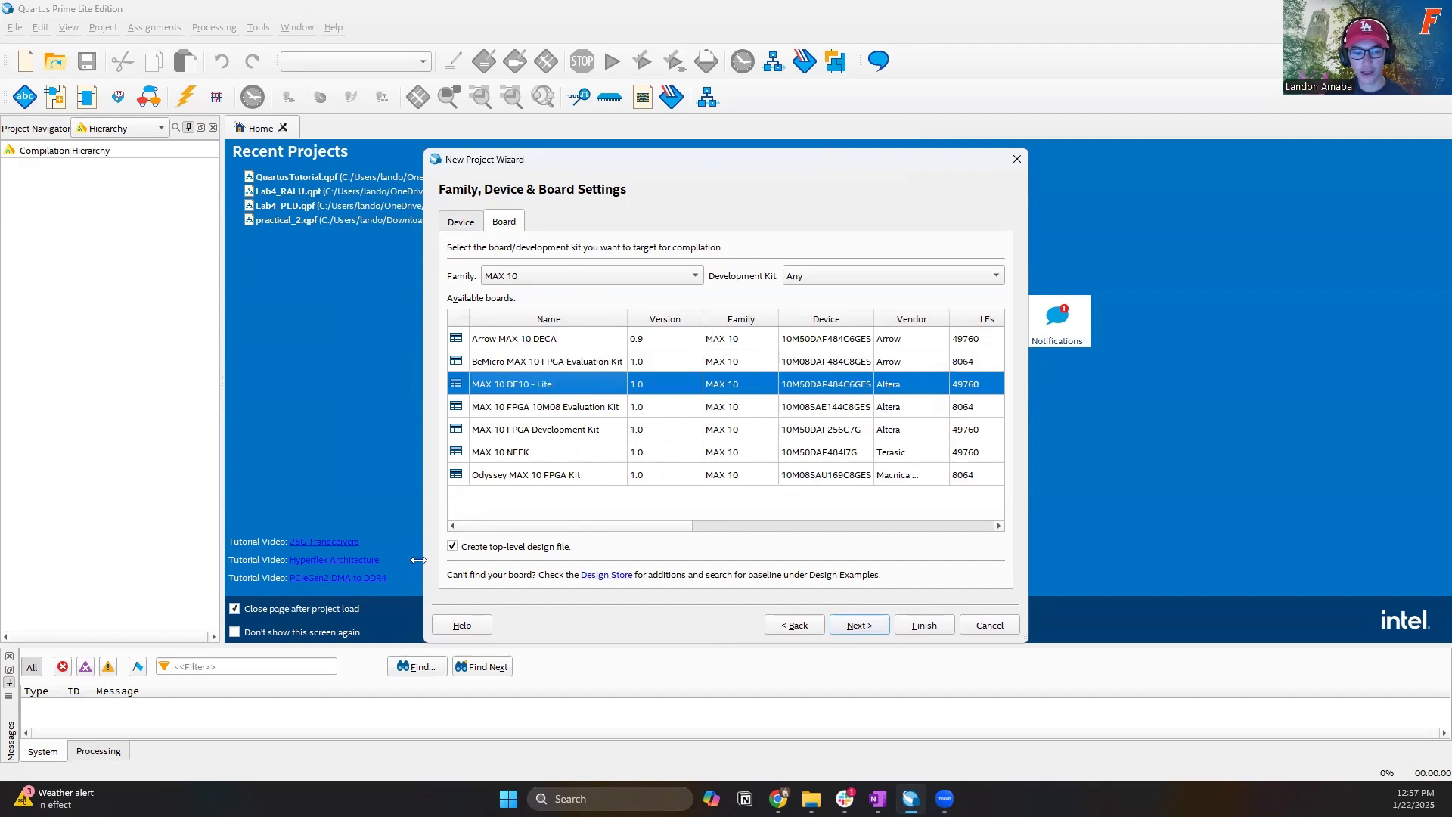
left_click(545, 547)
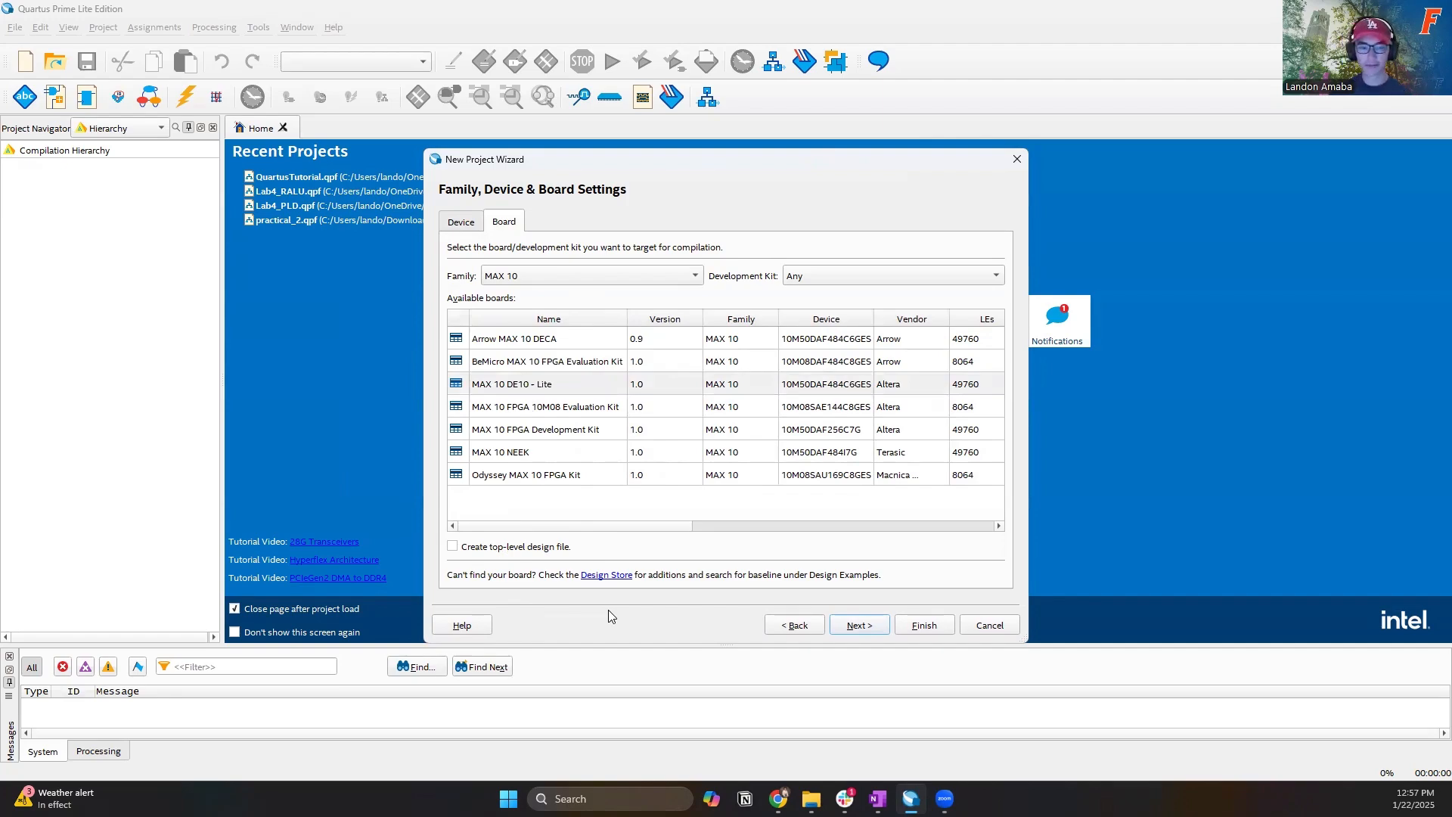
left_click(859, 625)
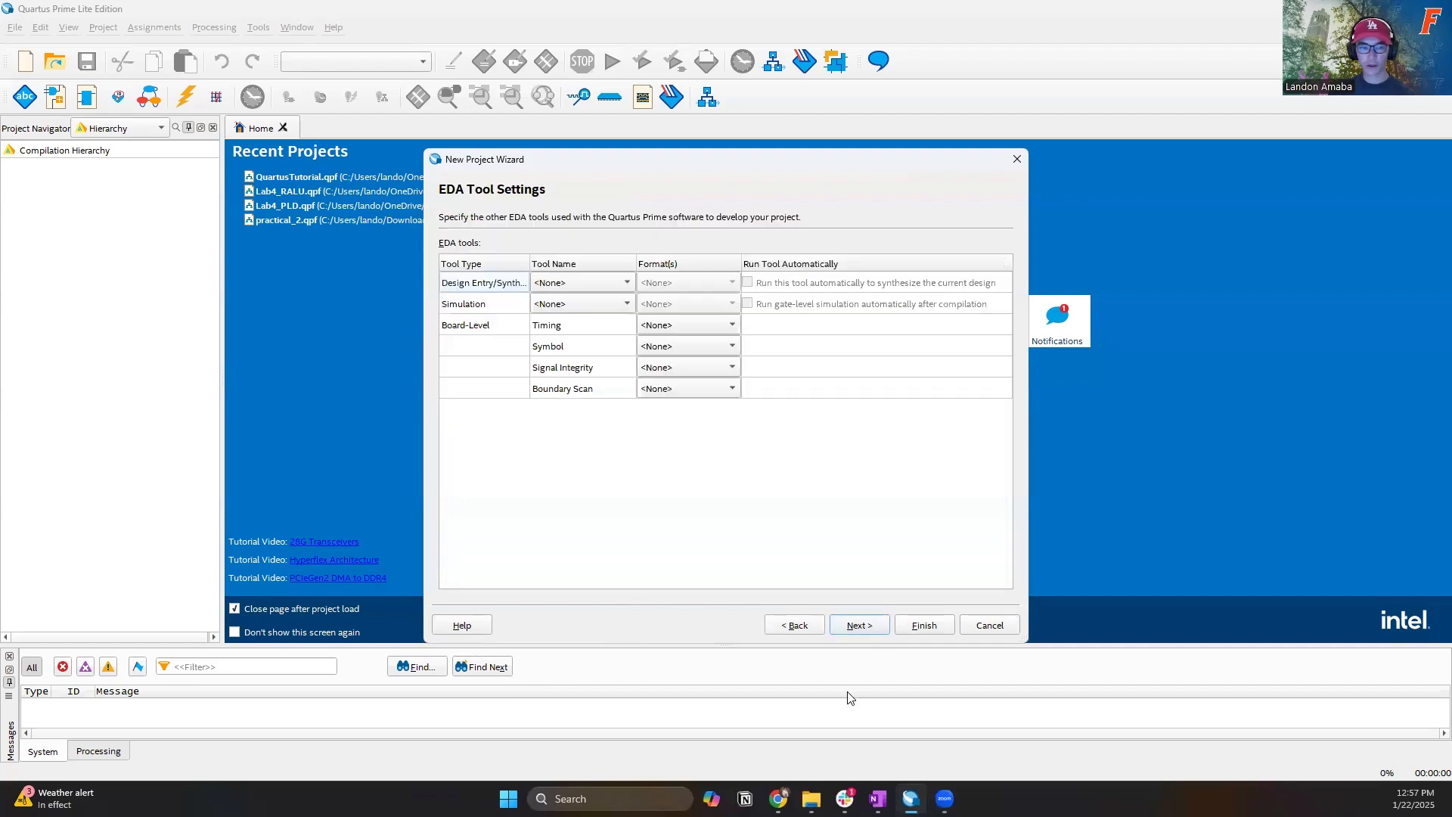
- Set the simulation tool to ModelSim with VHDL format and finish creating the project
left_click(559, 305)
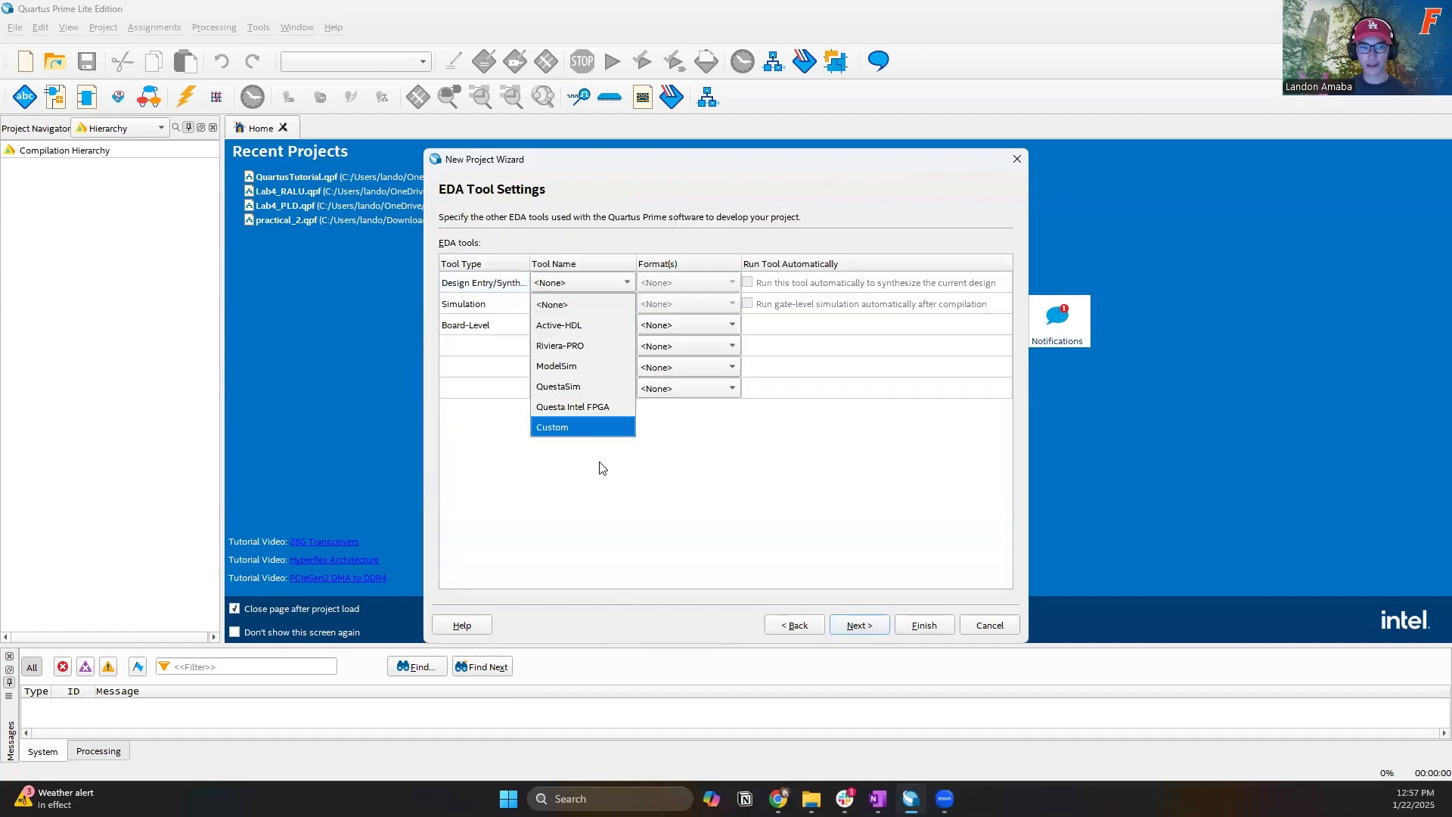
left_click(587, 366)
left_click(687, 304)
left_click(680, 341)
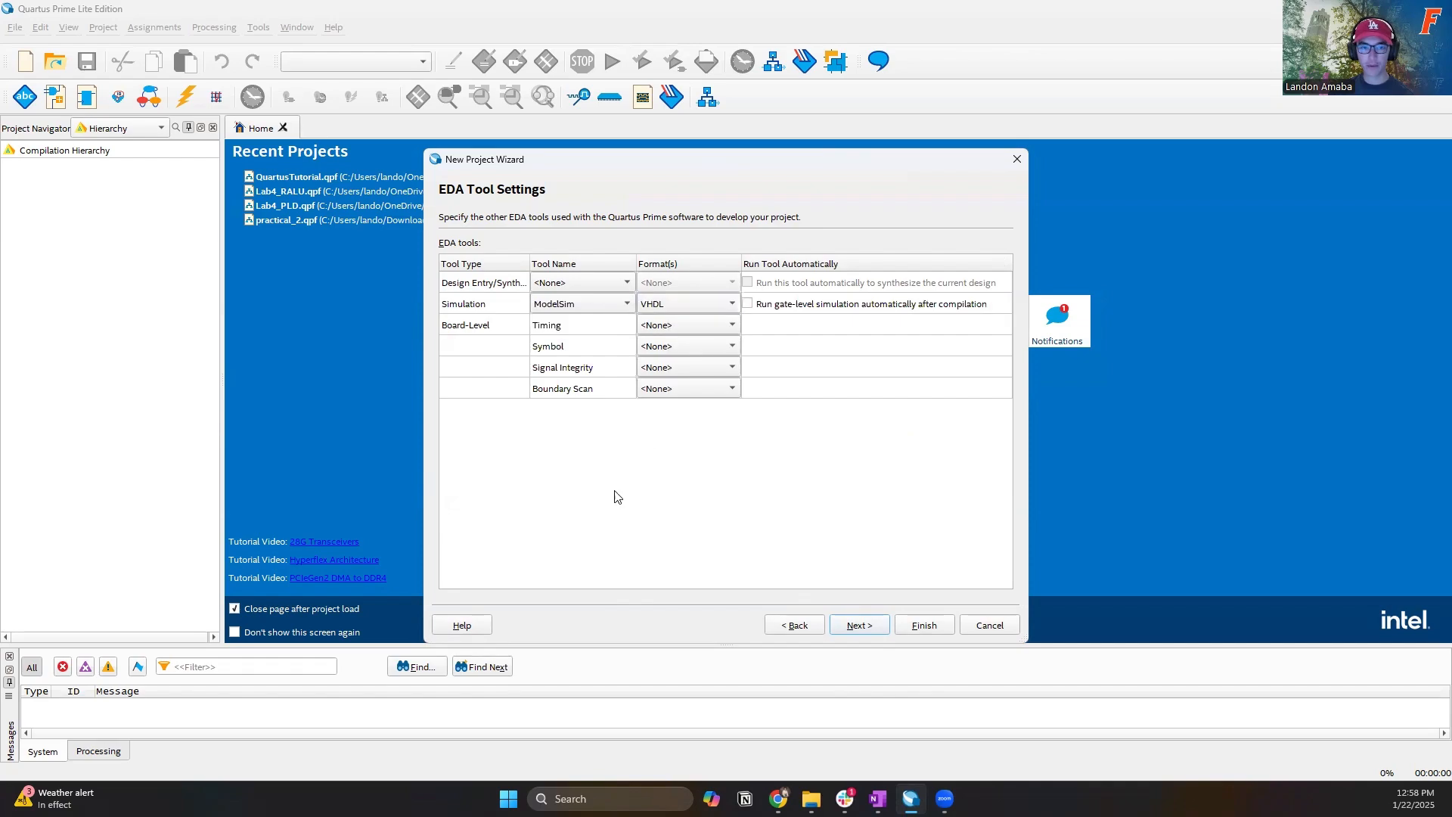
left_click(853, 628)
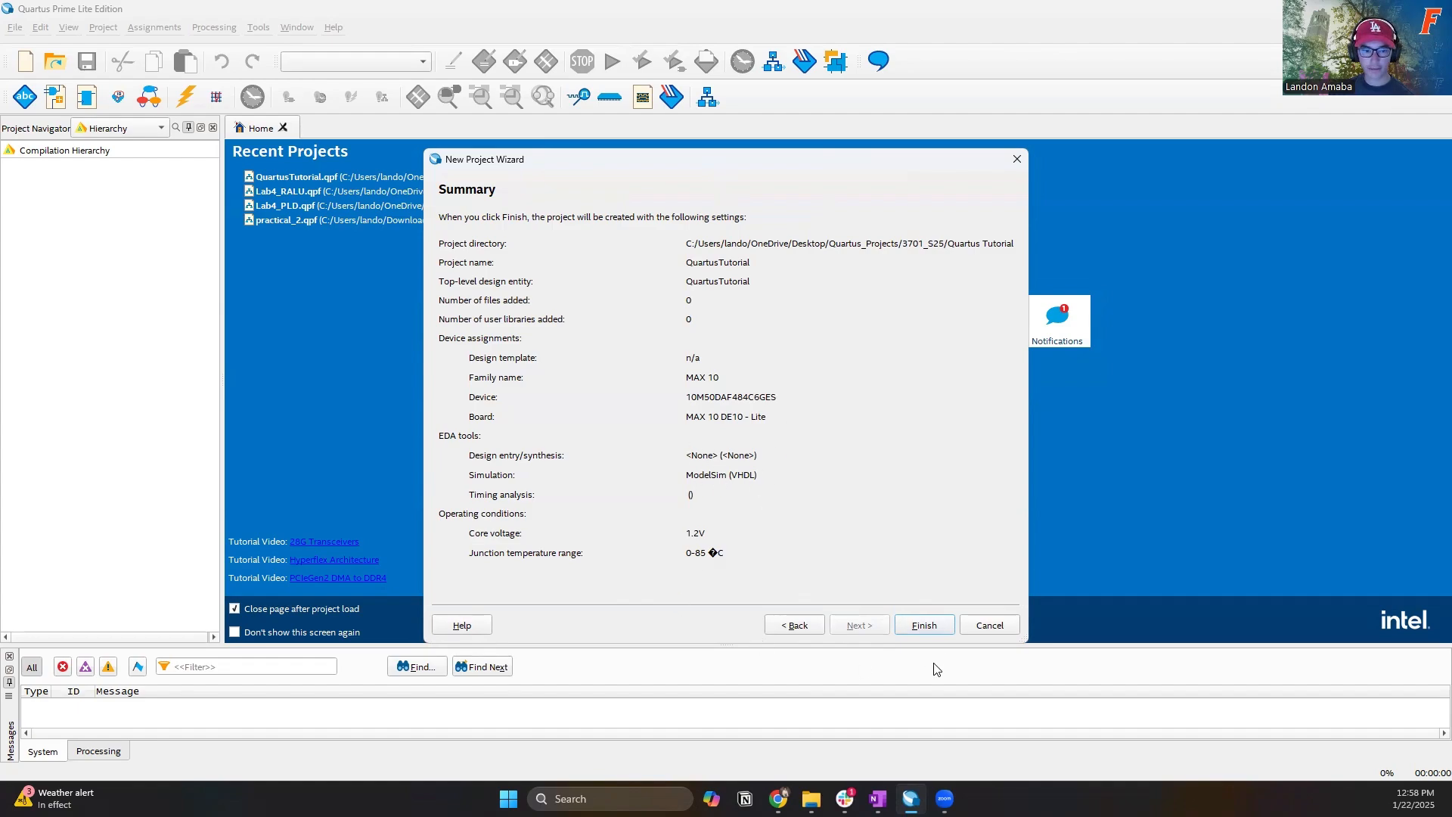
left_click(912, 633)
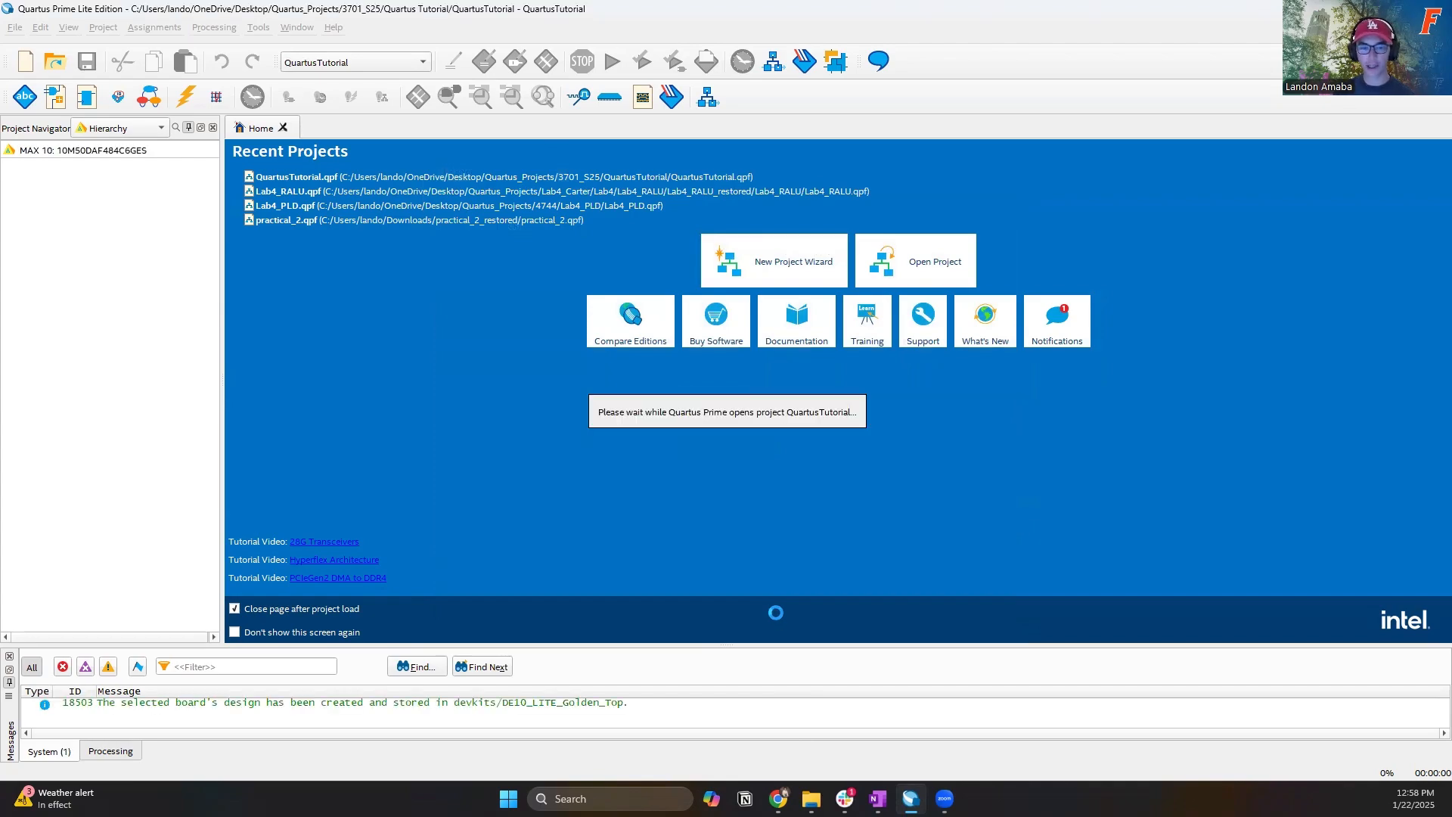
right_click(777, 617)
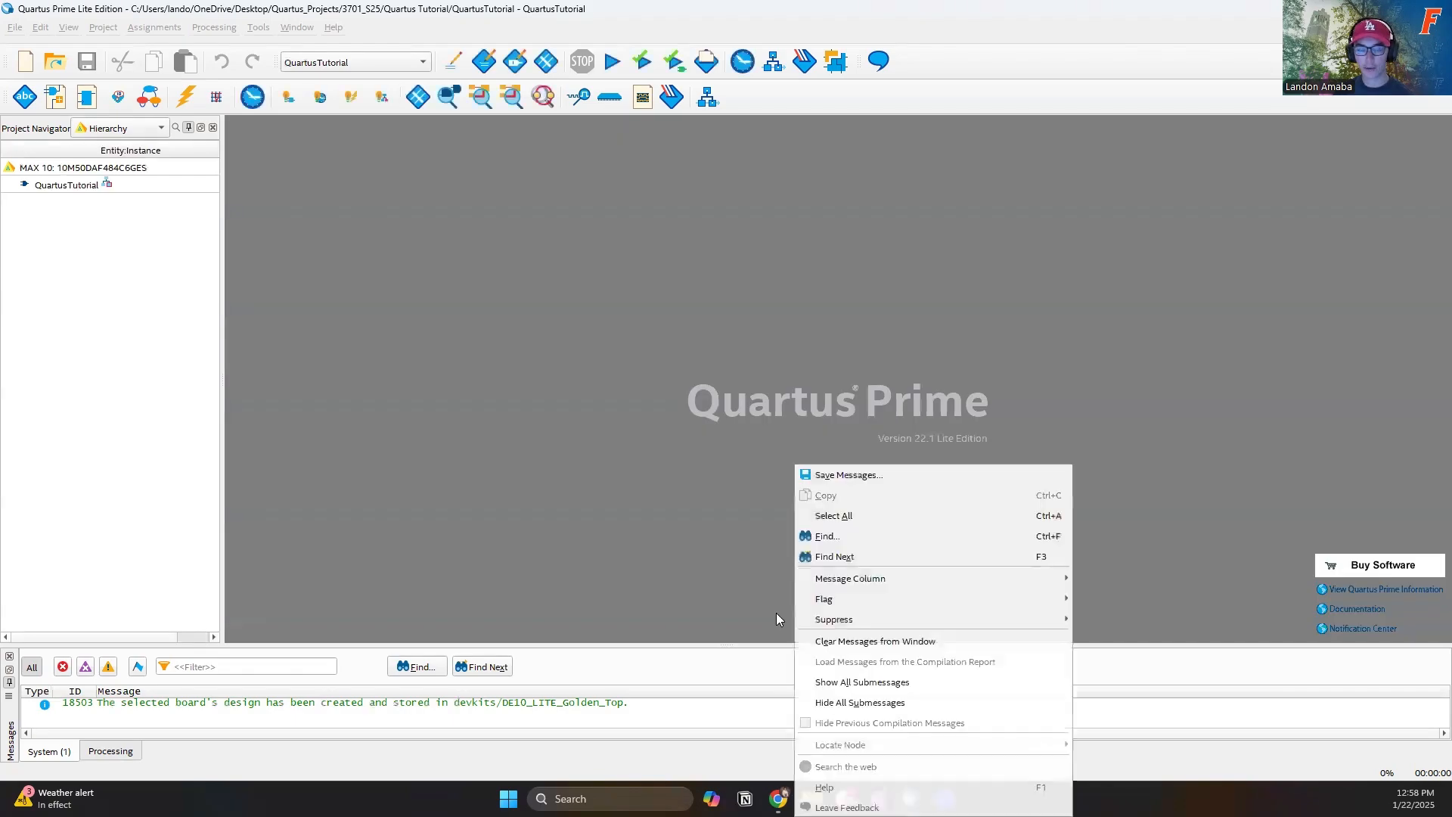
left_click(578, 273)
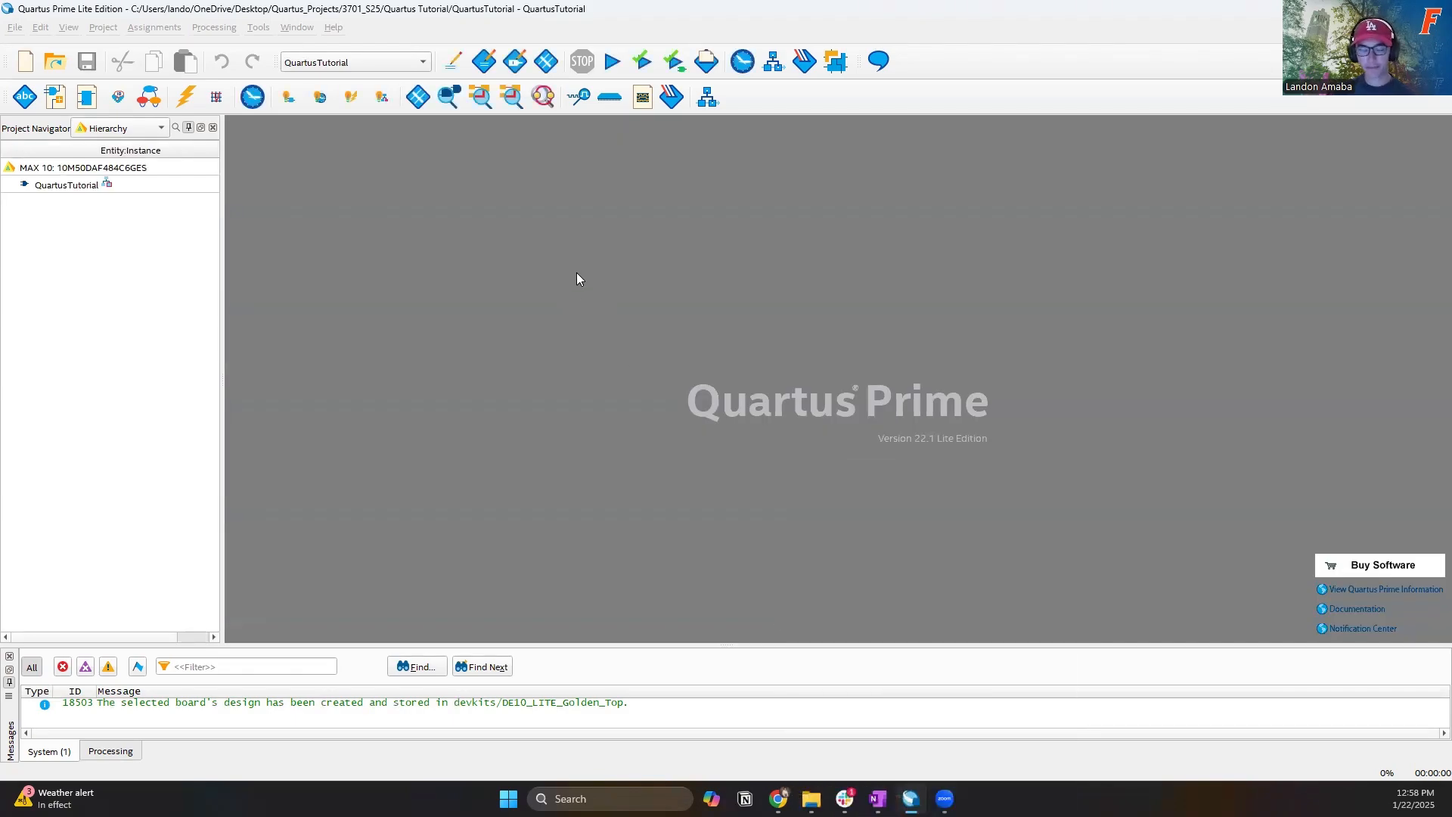
- Try to open the QuartusTutorial entity from the project hierarchy
double_click(64, 185)
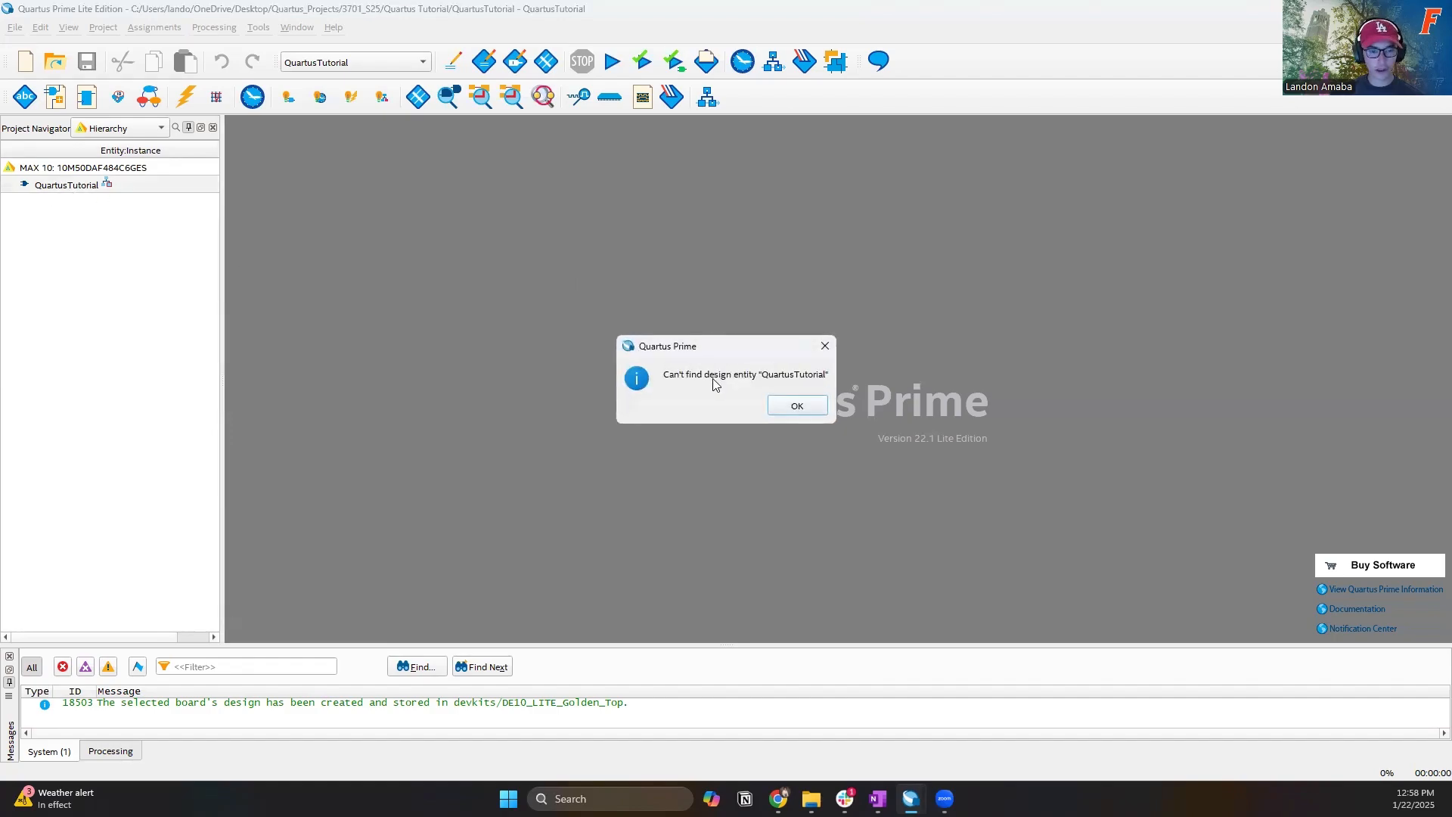
left_click(800, 406)
left_click(234, 256)
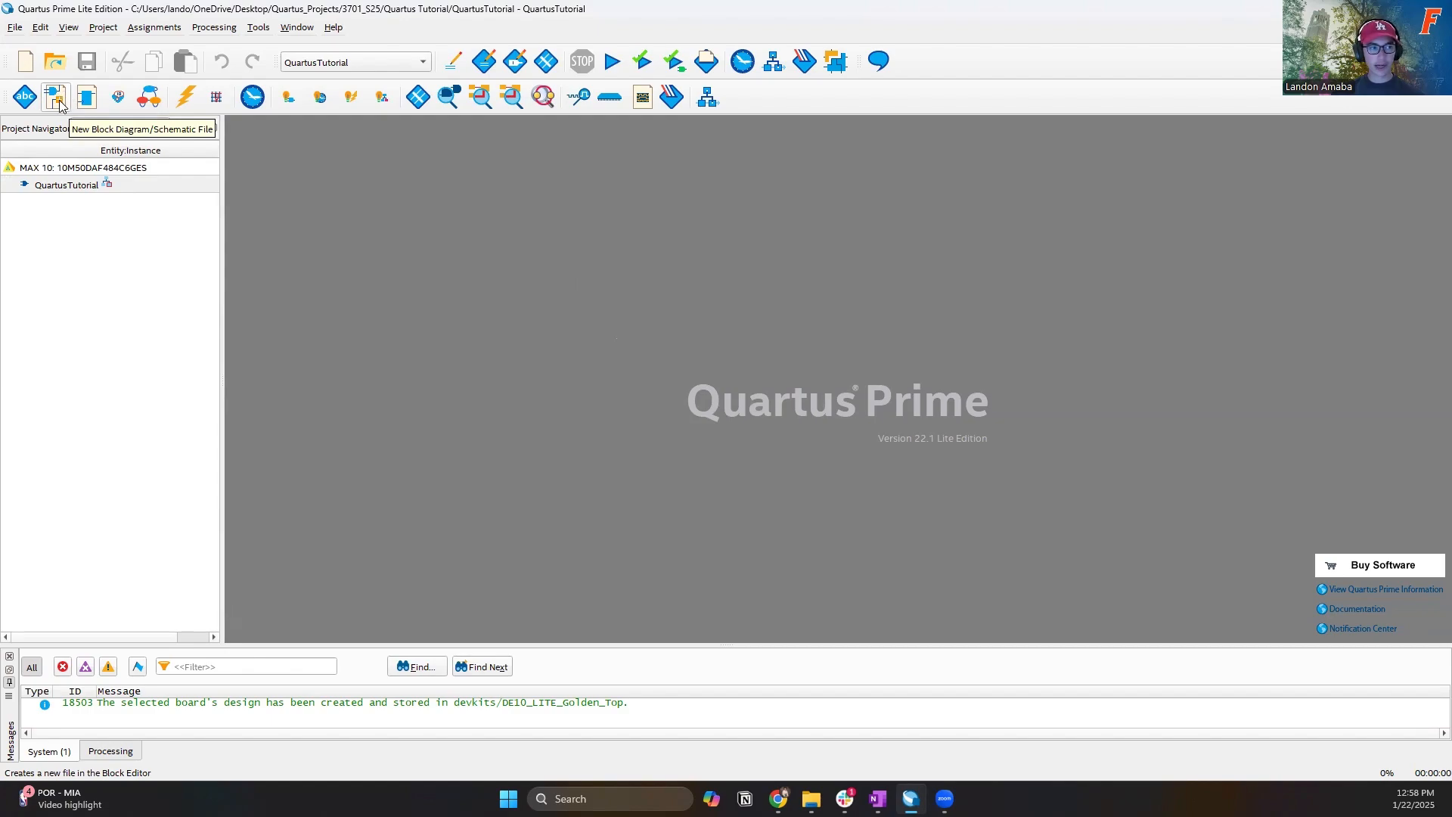
- Create a new Block Diagram/Schematic File in the project
left_click(25, 68)
left_click(552, 270)
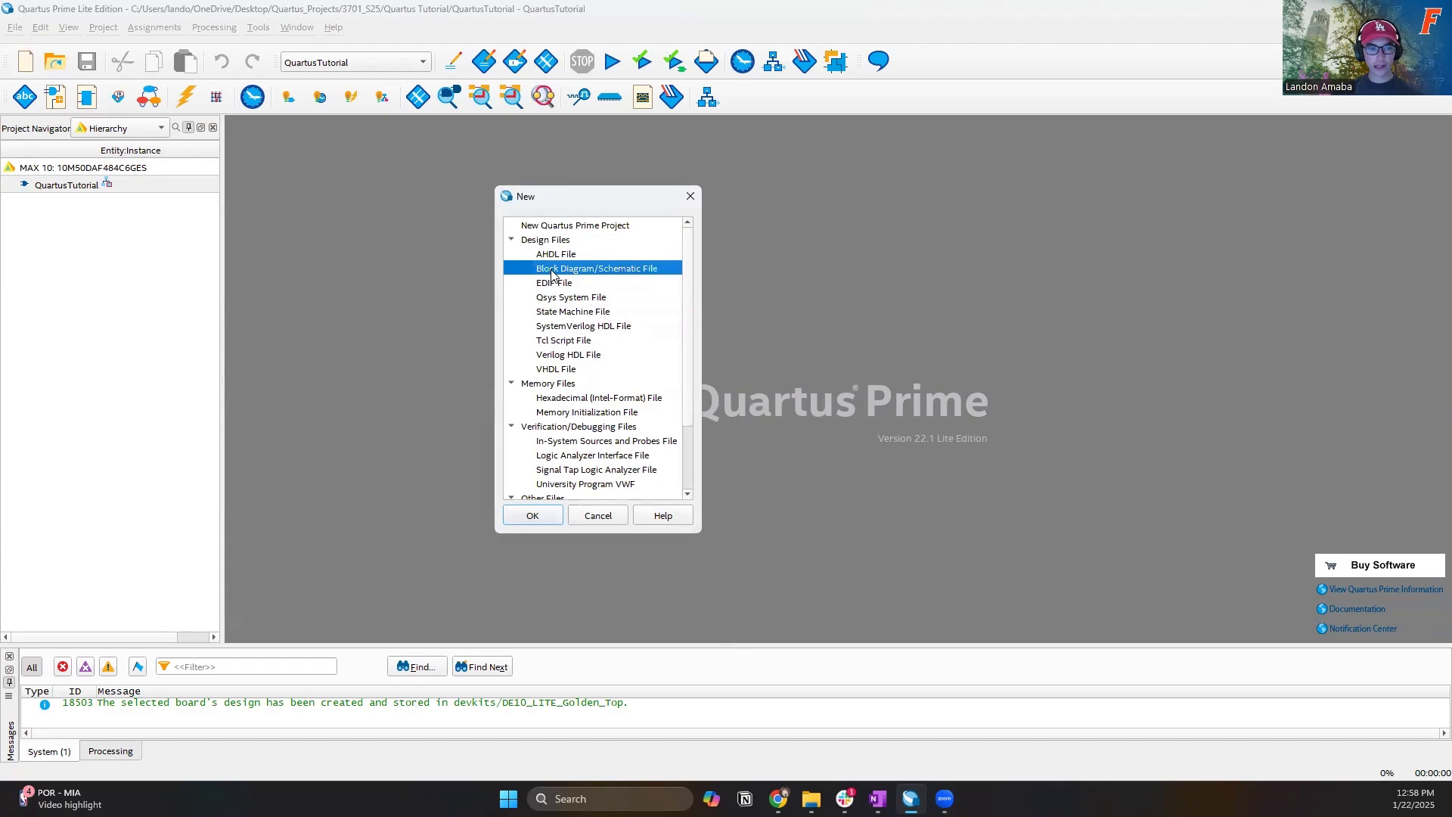
left_click(555, 516)
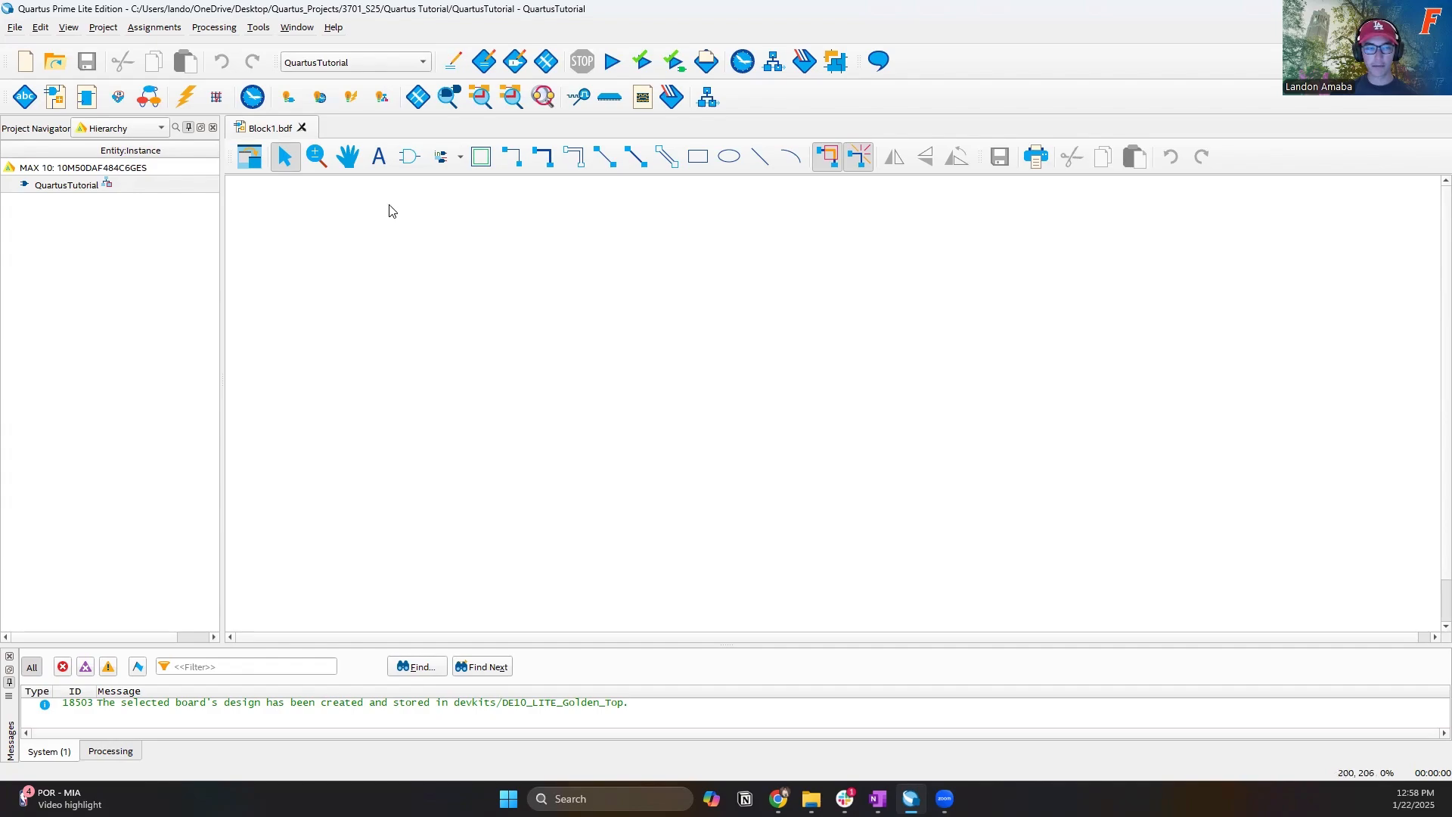
- Add the text line "Quartus Tutorial Video" as a title near the upper corner of the blank schematic
left_click(379, 157)
left_click(299, 231)
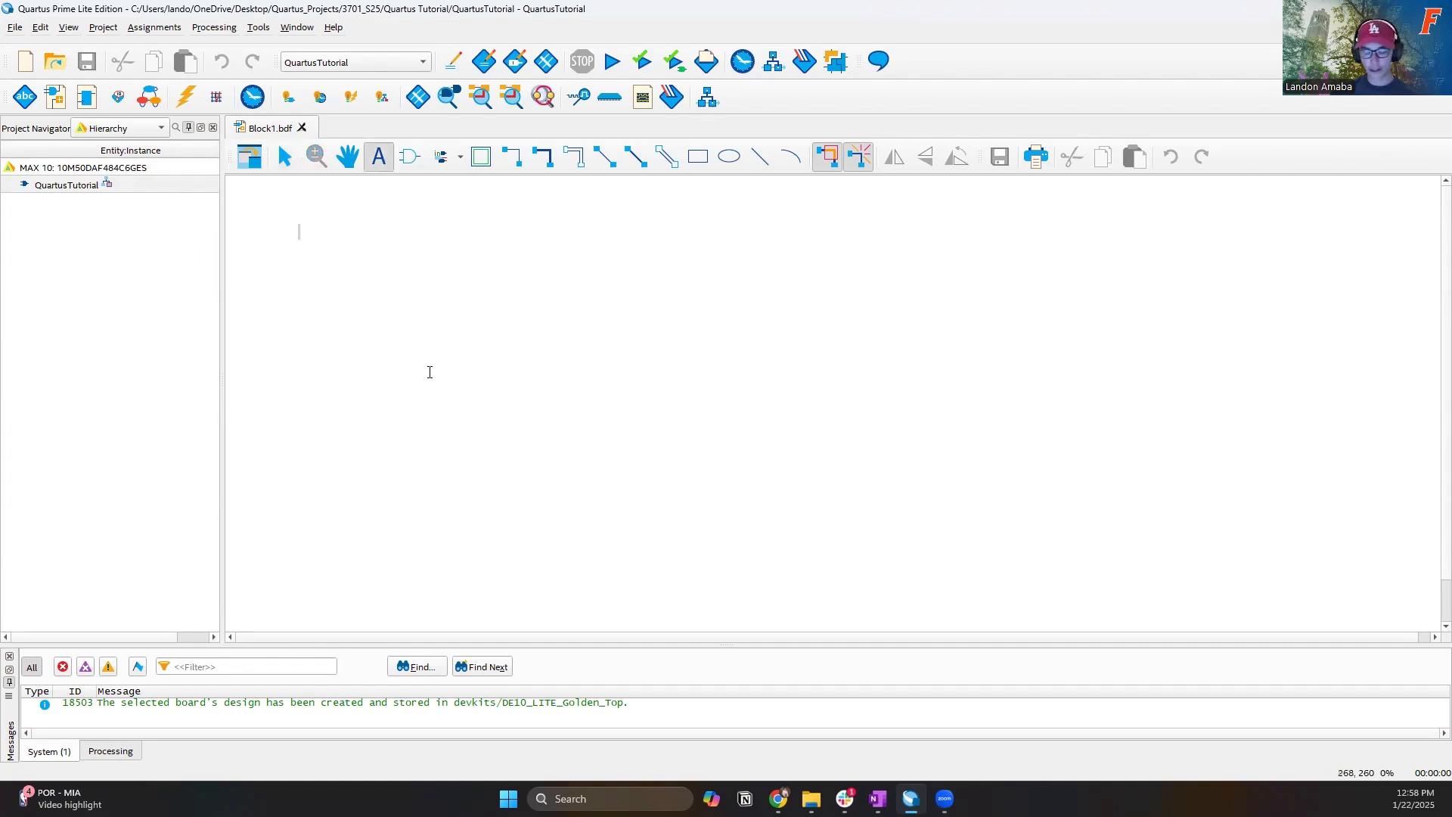
type("Quartus")
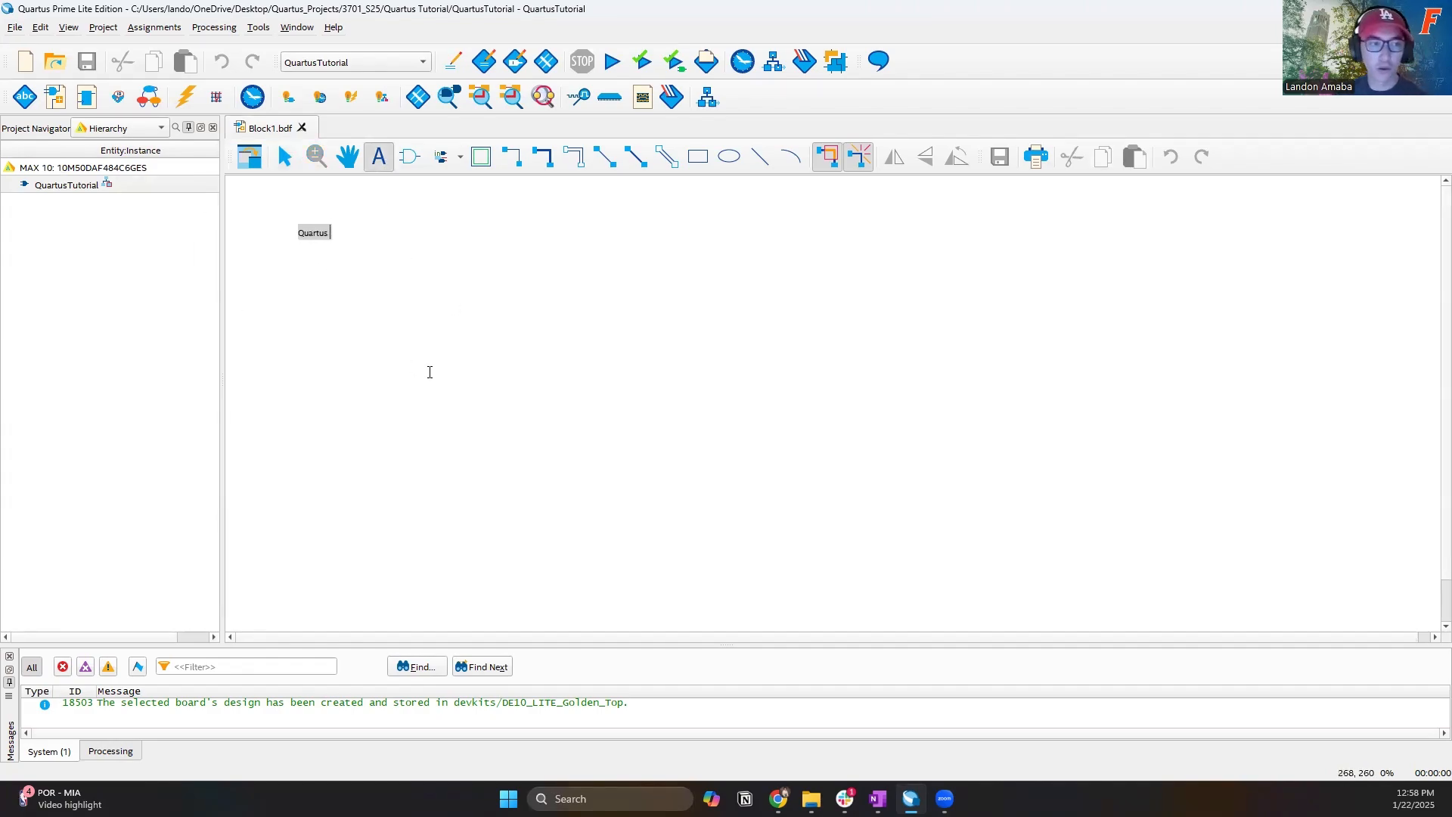
type(" Tutorial Vide")
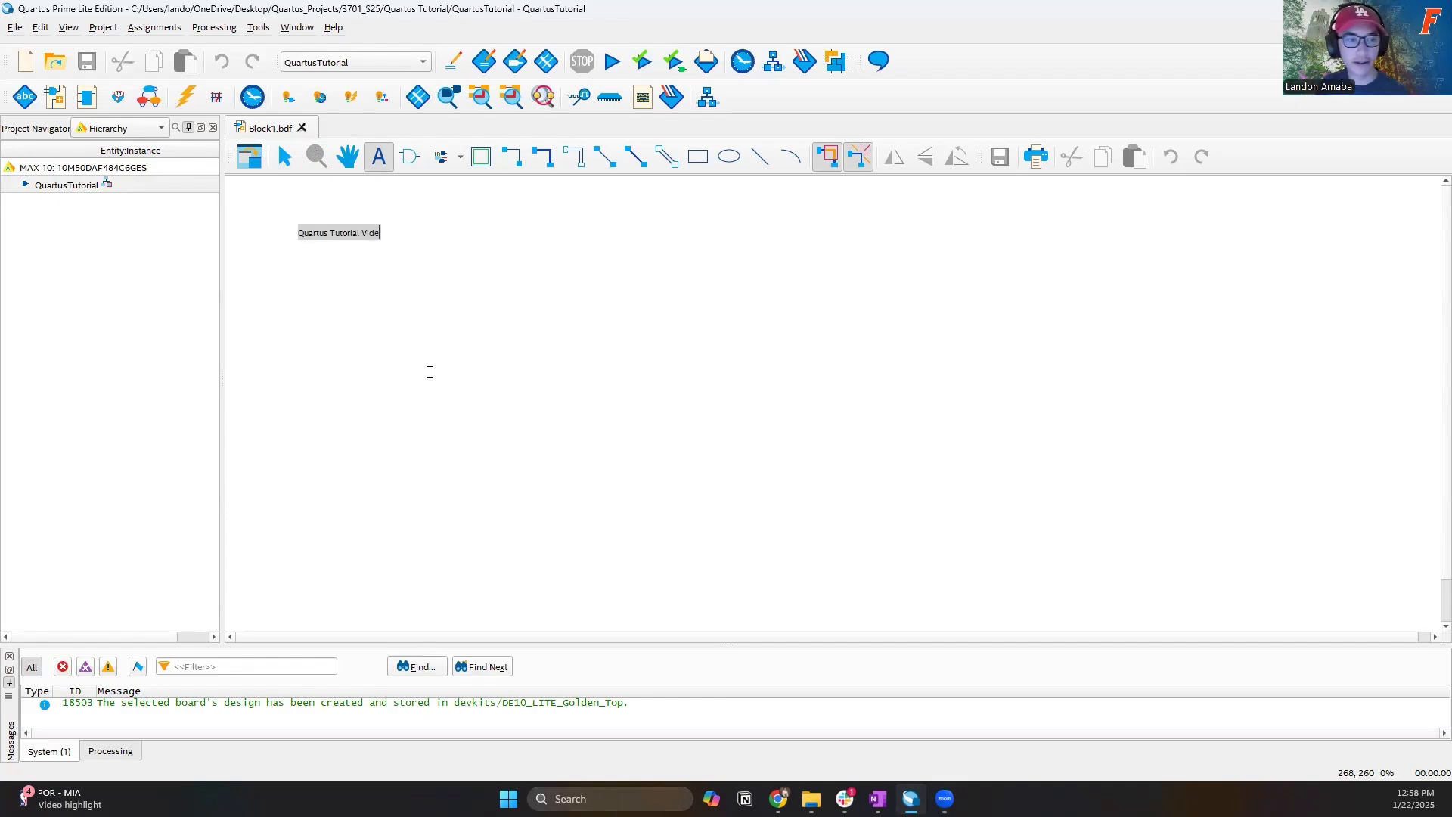
type("o")
key("Return")
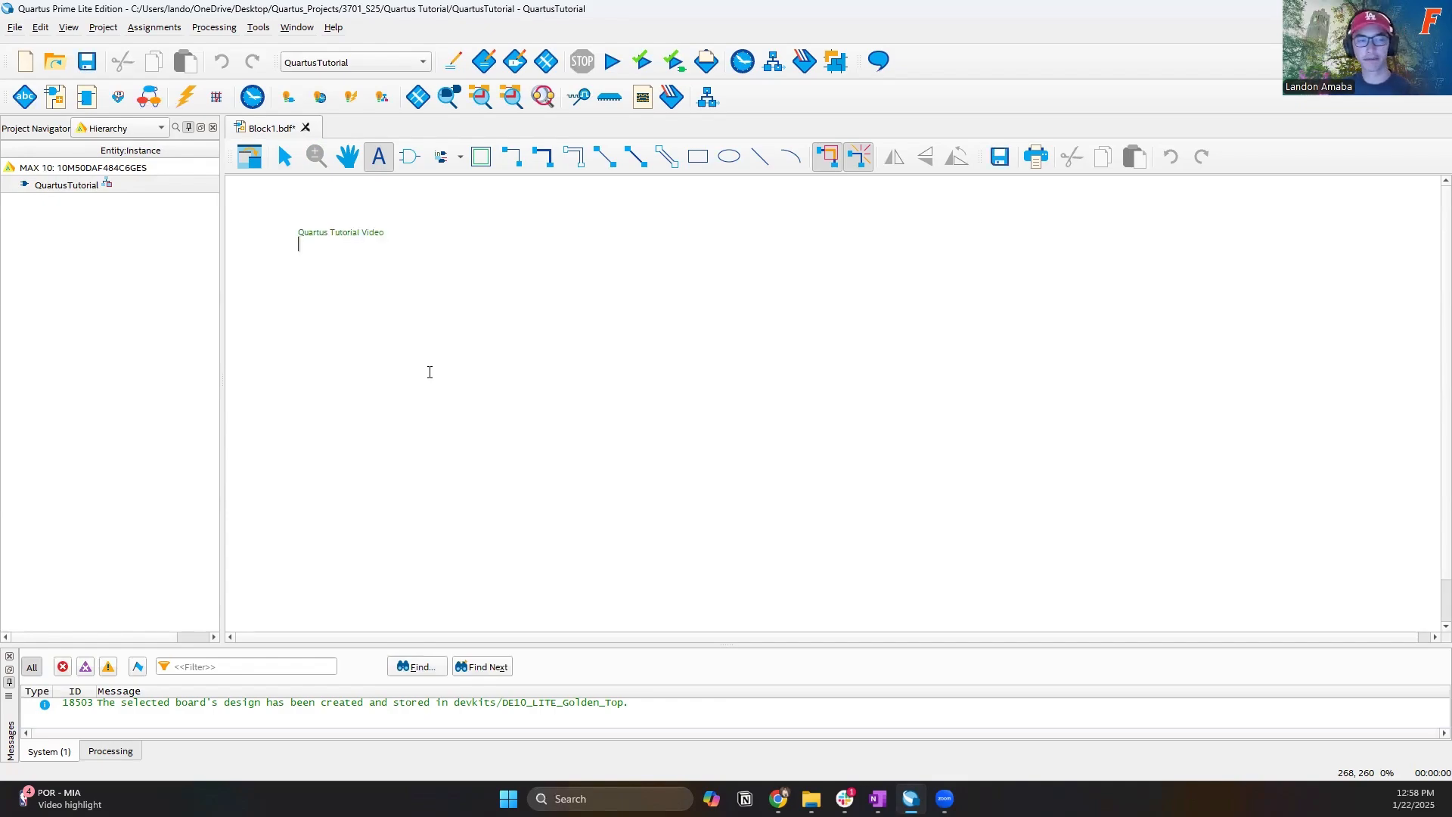
- Add a "Name:" line with the author's full name and a "Class#: 11598" line below the title
type("Name: Lan")
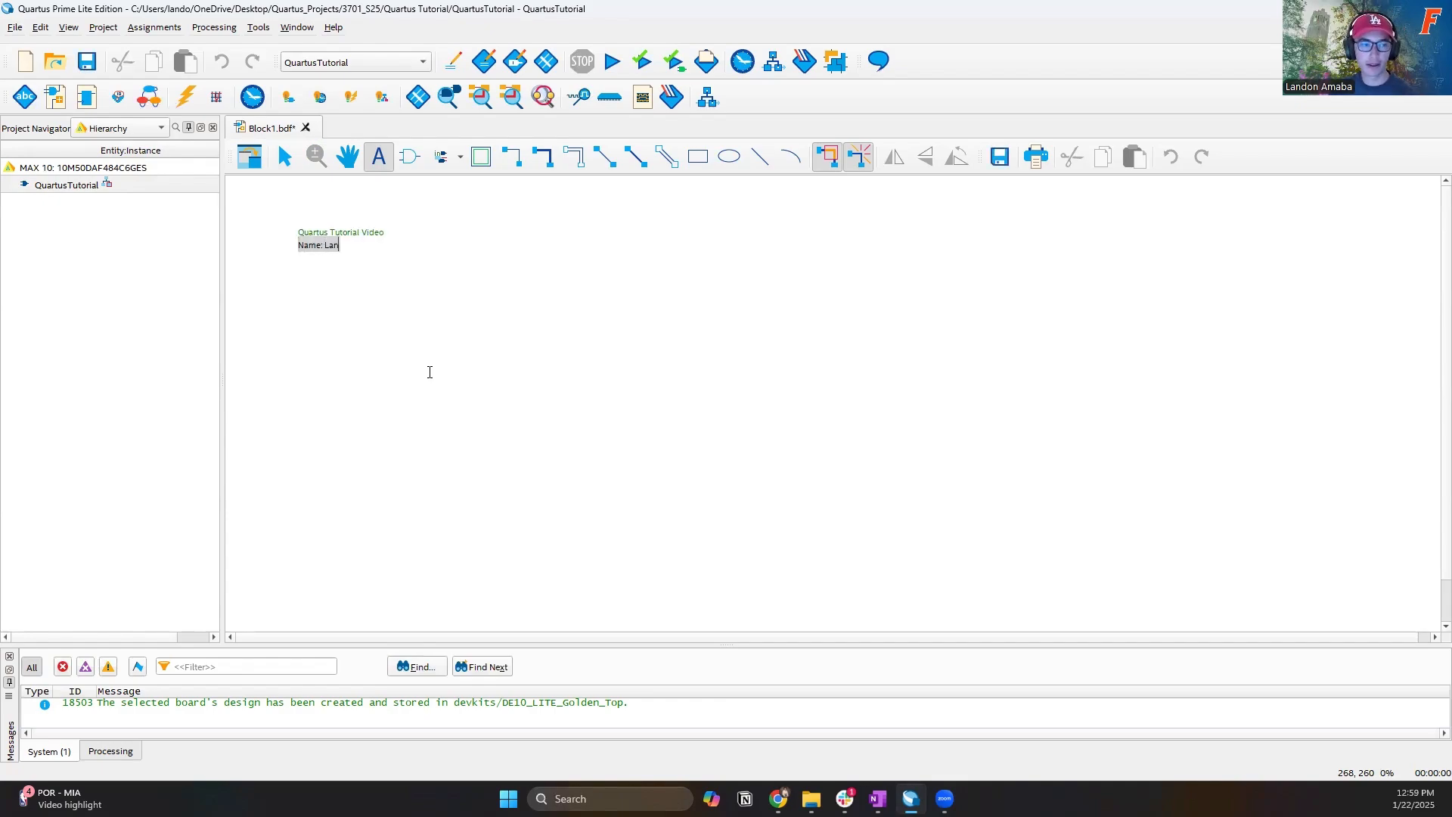
type("don Amaba")
key("Return")
type("C")
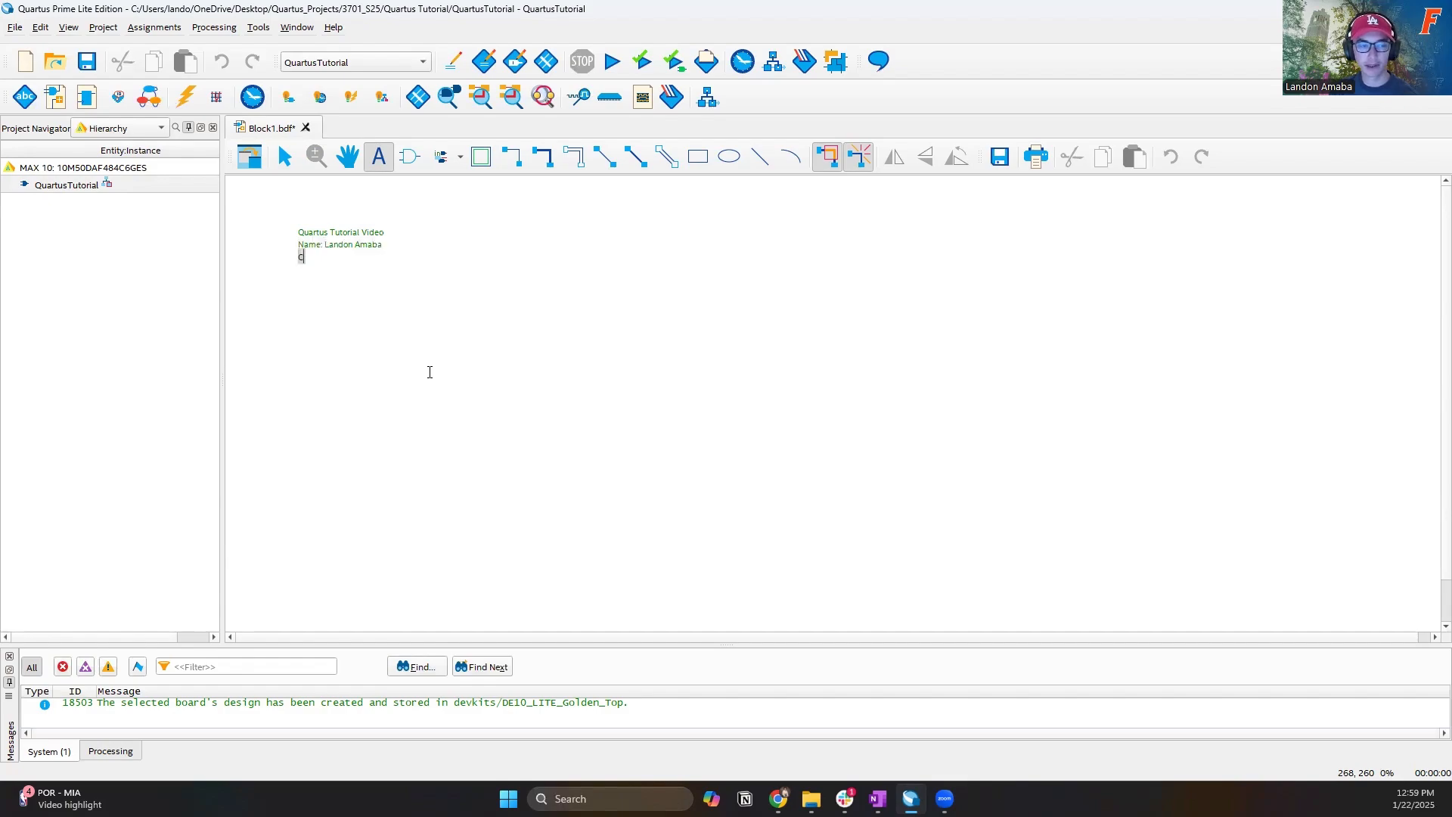
type("lass#")
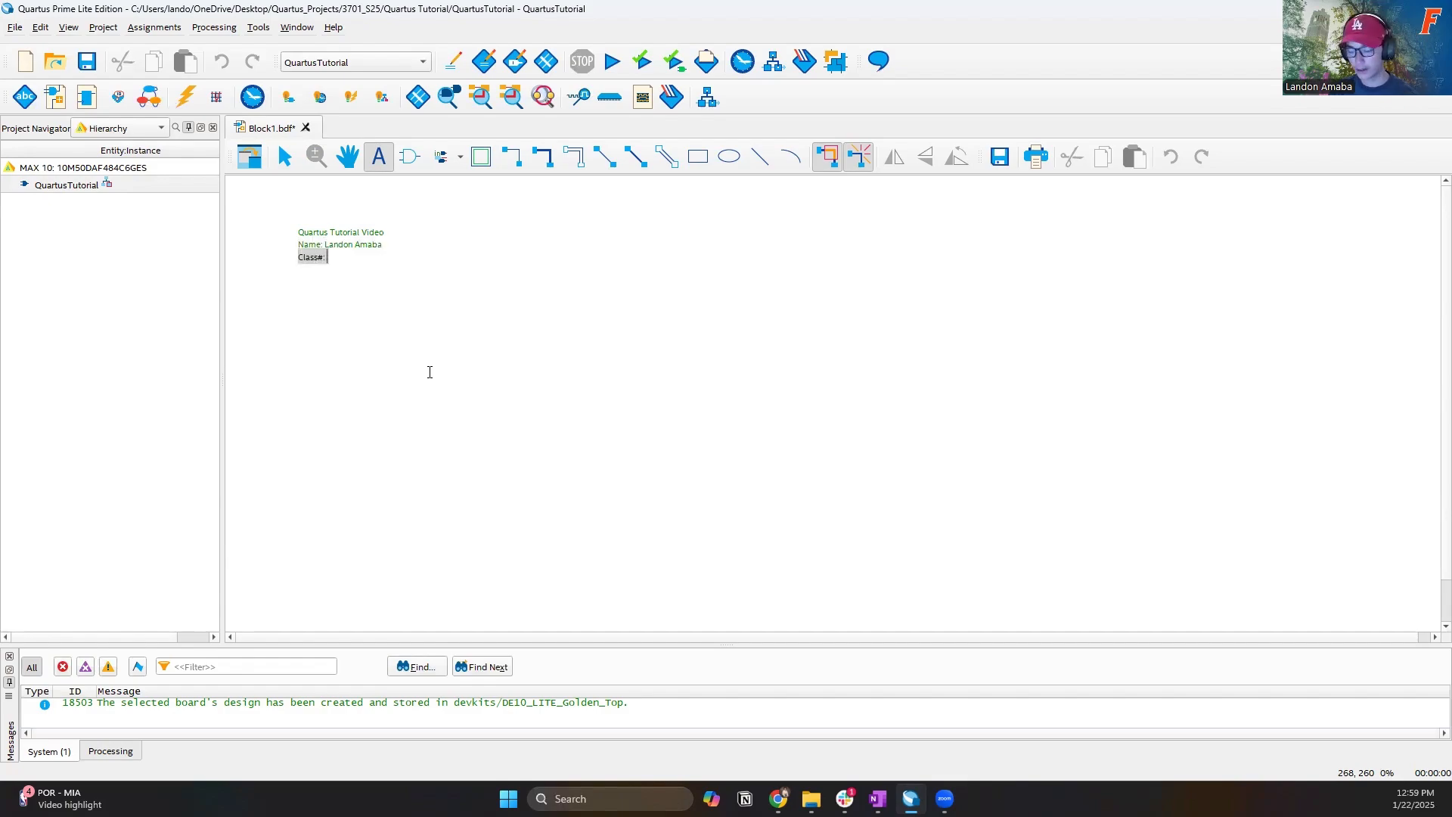
type(": 11598")
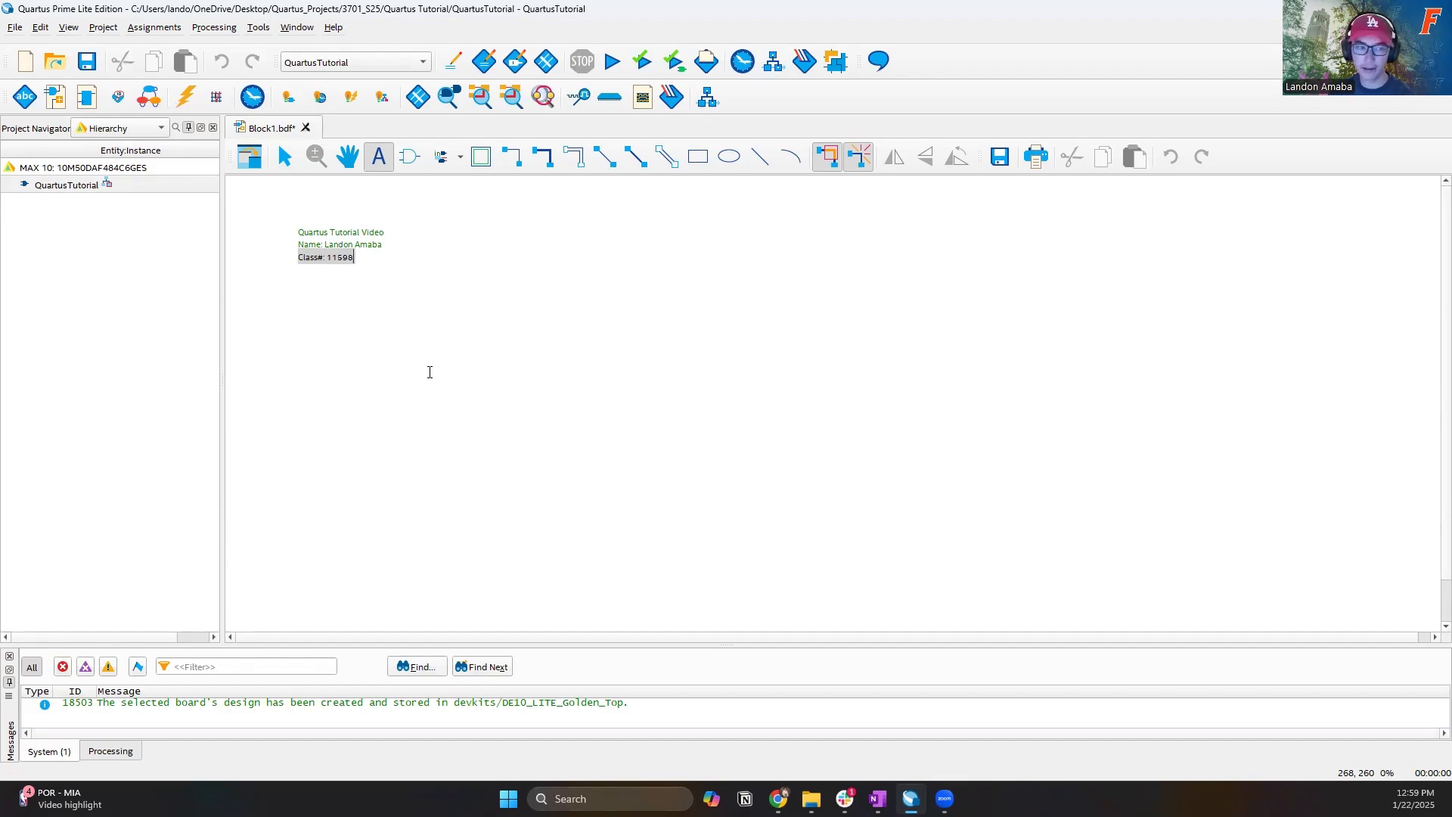
key("Return")
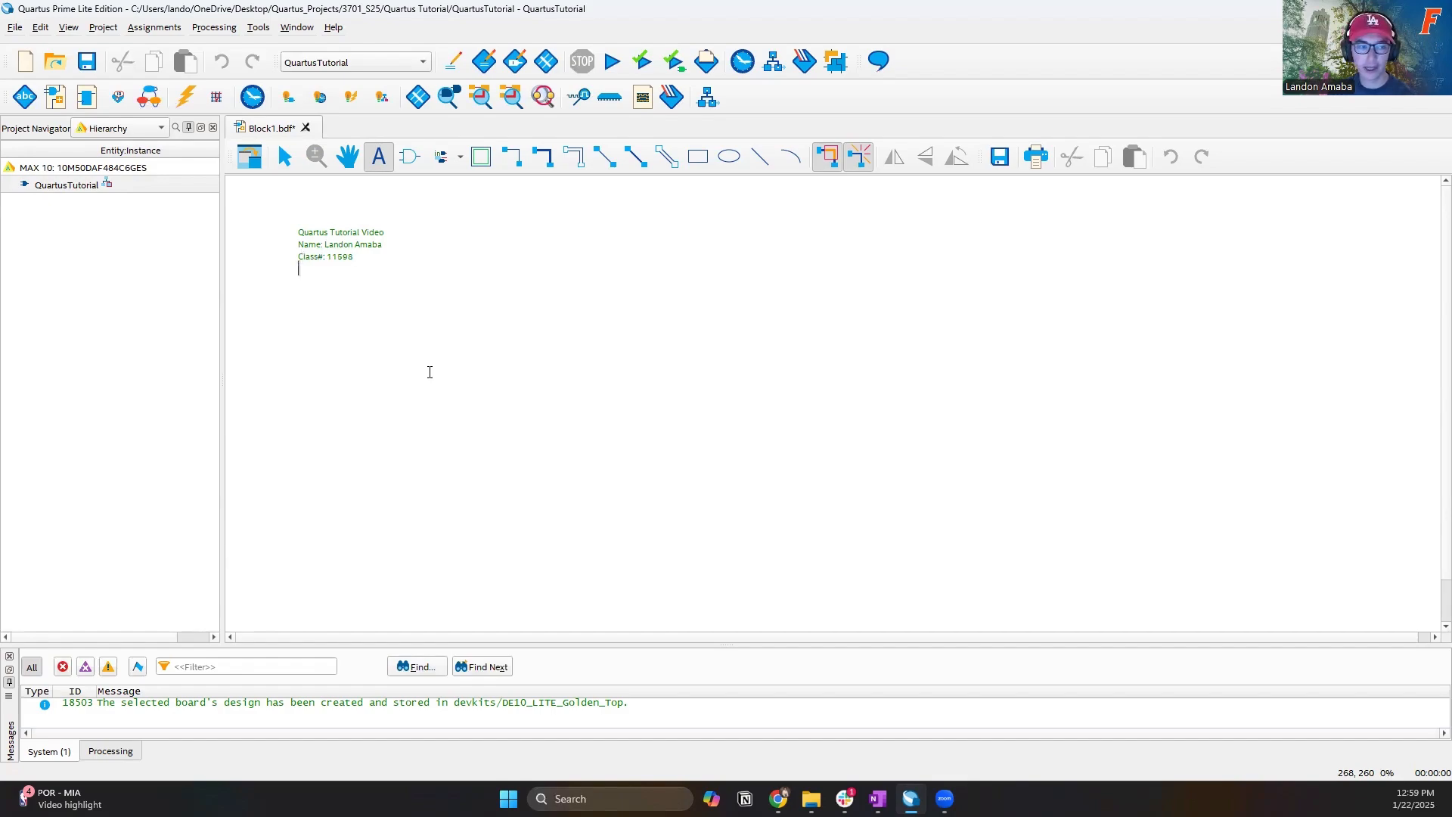
- Add a "PI Name:" line with the instructor's first name and a "Description: Half-Adder" line to finish the header
type("PI N")
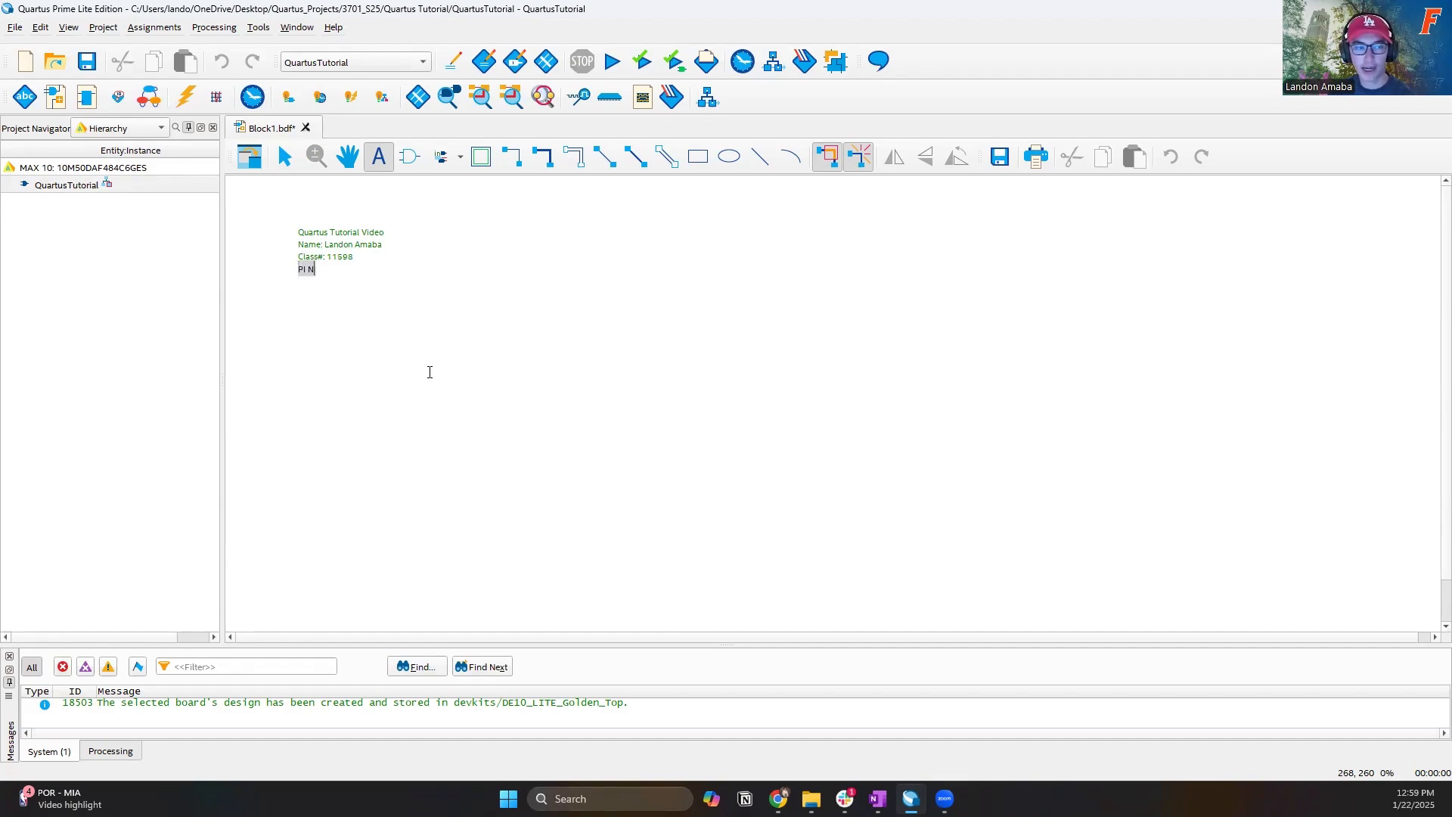
type("ame: Landon")
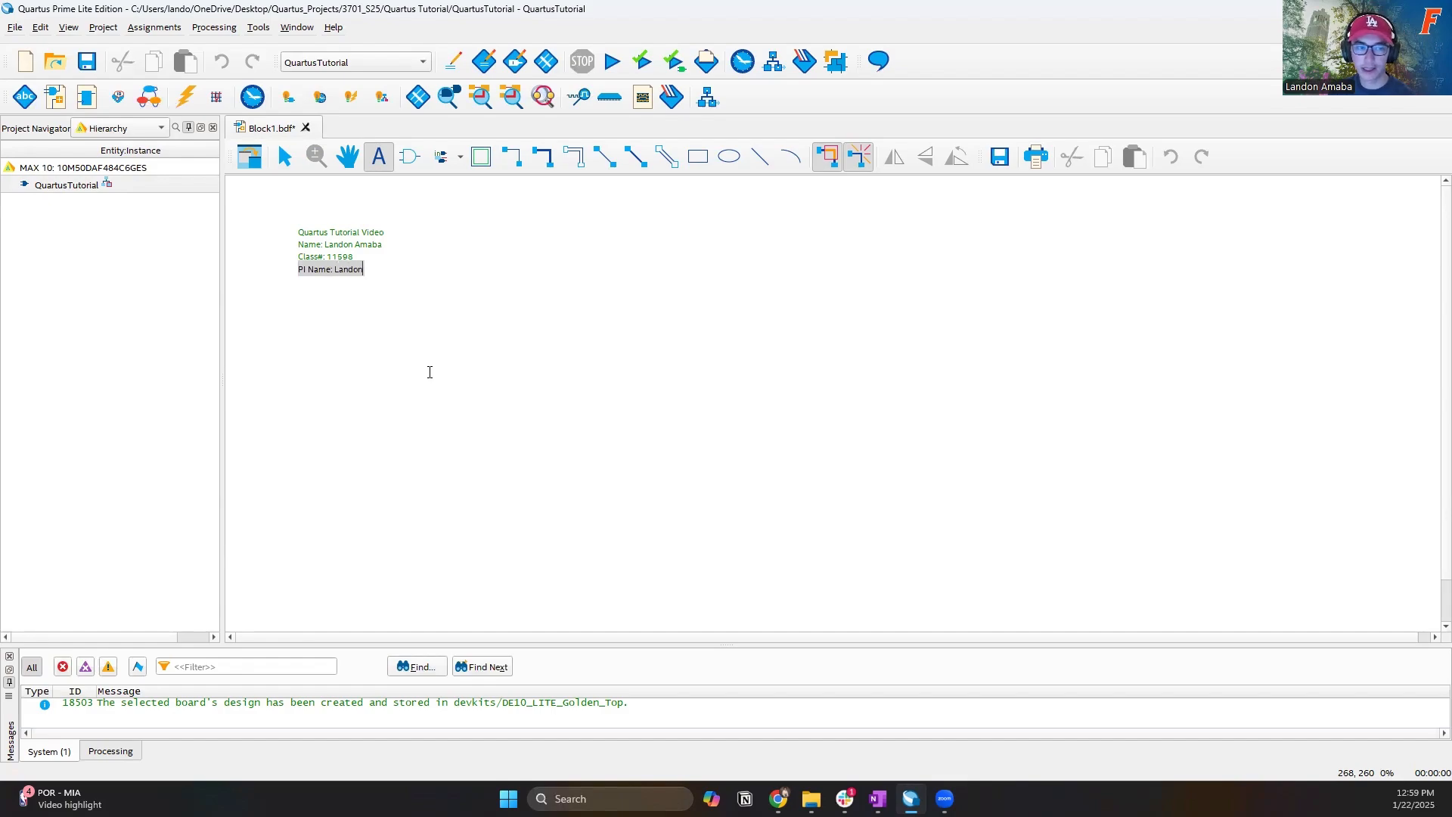
key("Return")
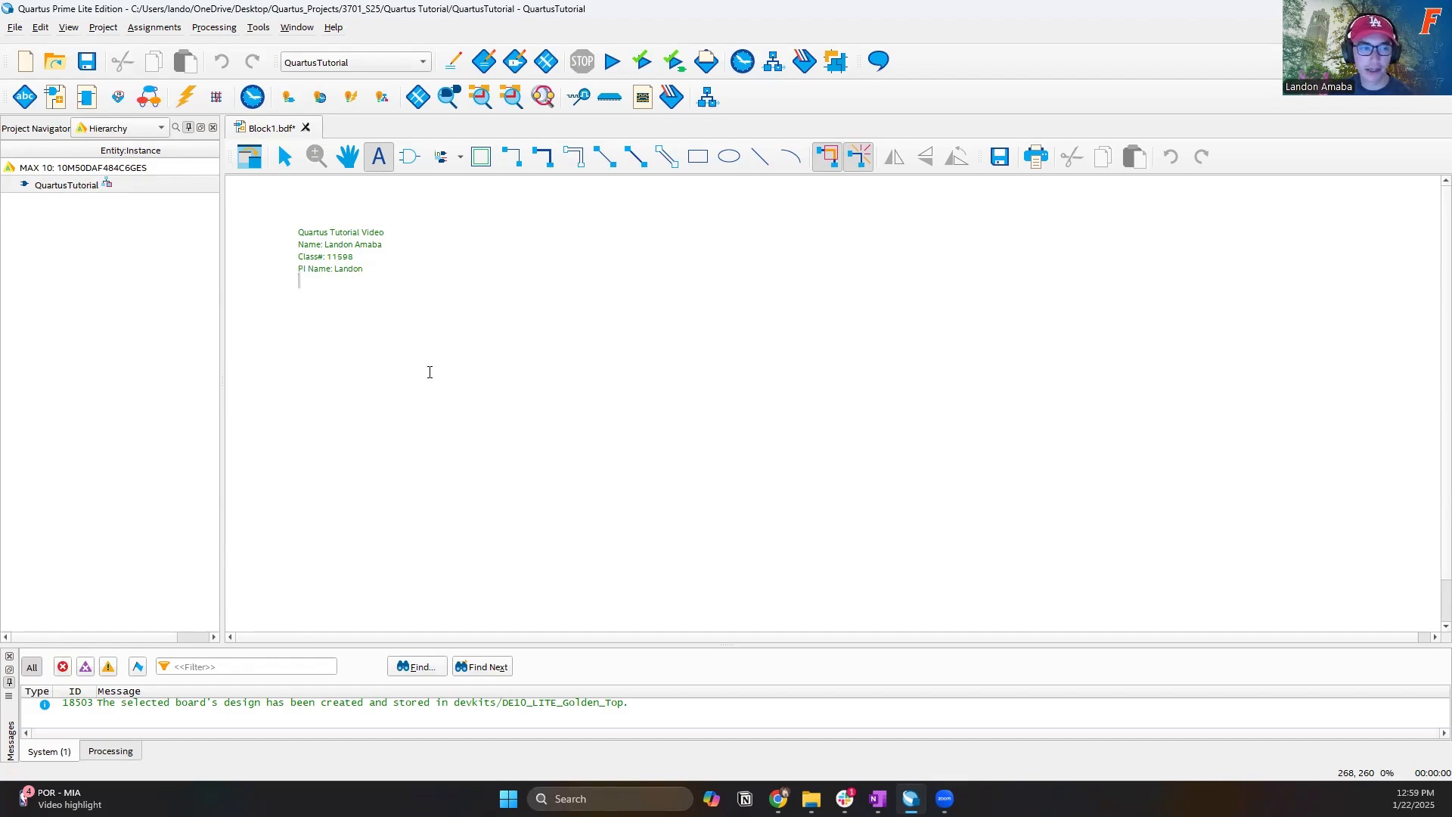
type("Descri")
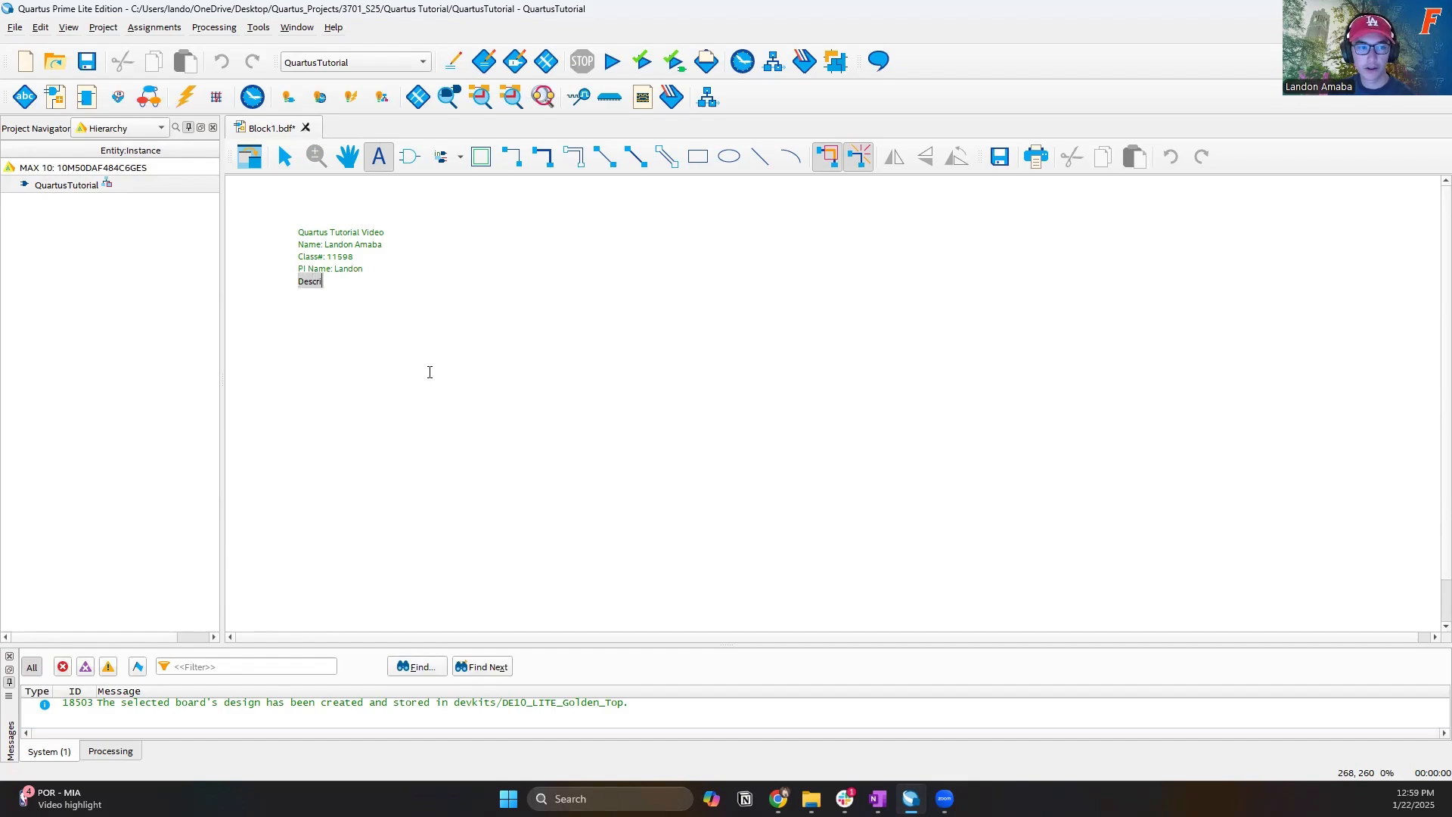
type("ption")
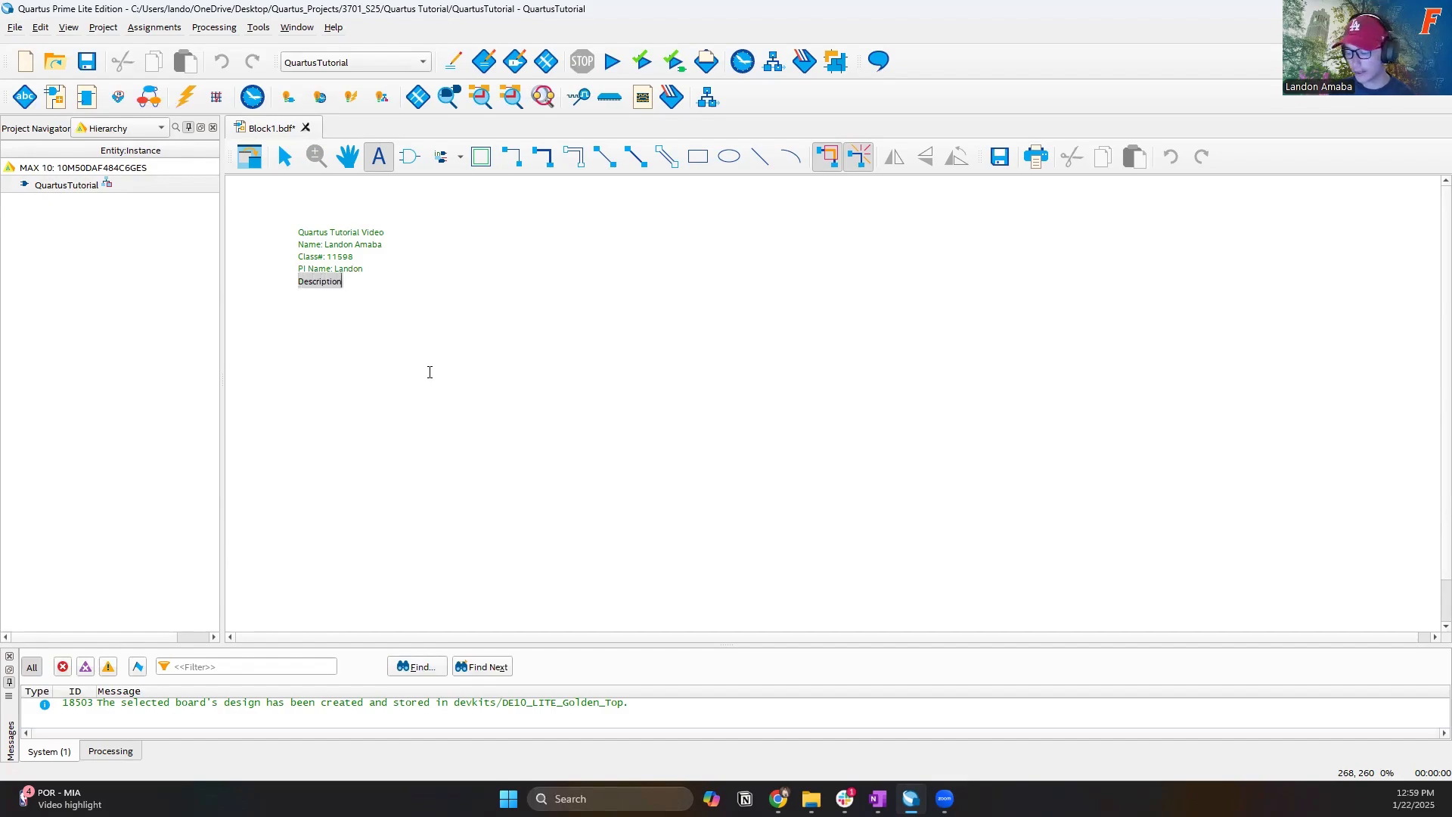
type(": Half-Adder")
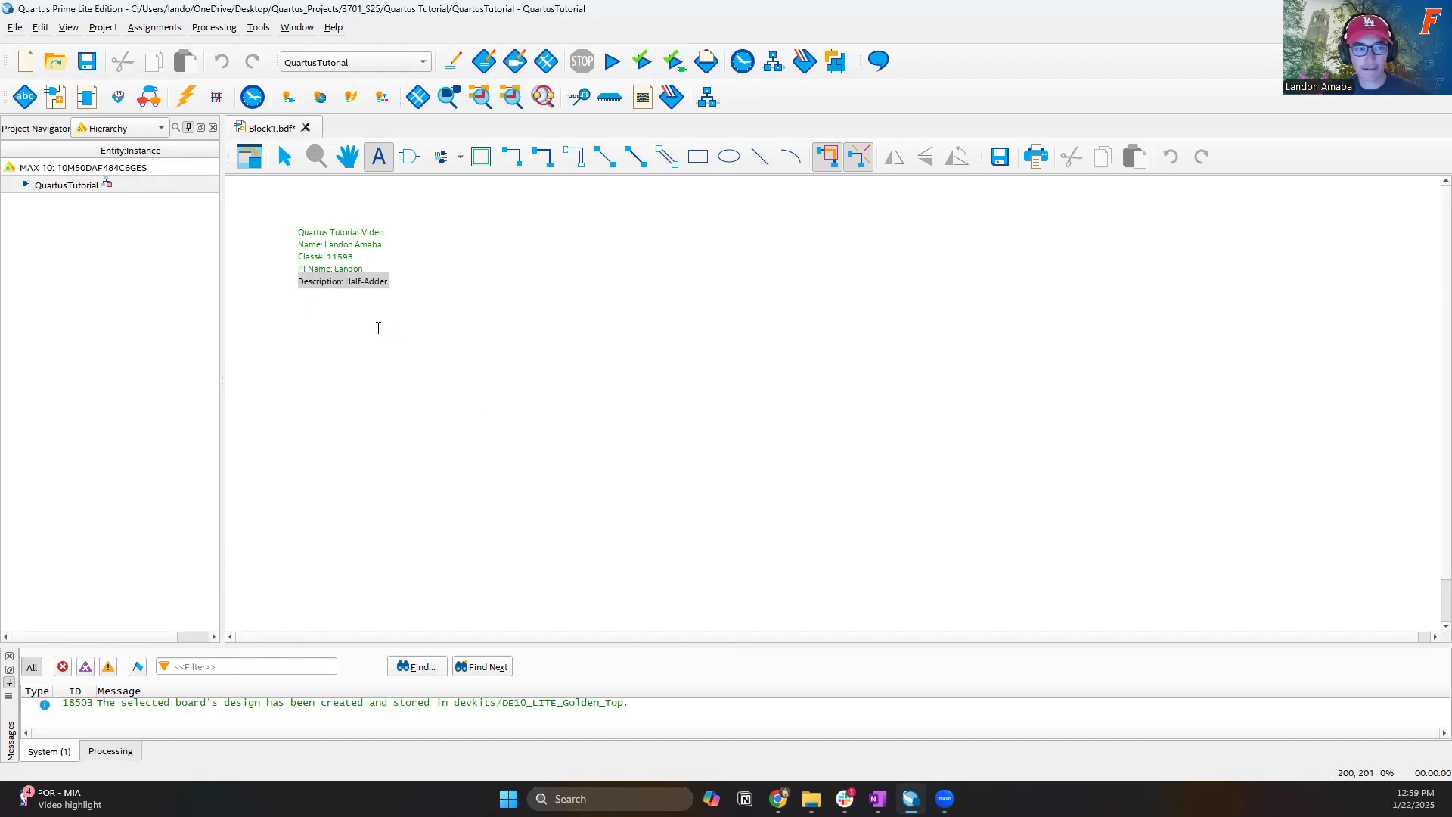
key("Escape")
left_click(550, 273)
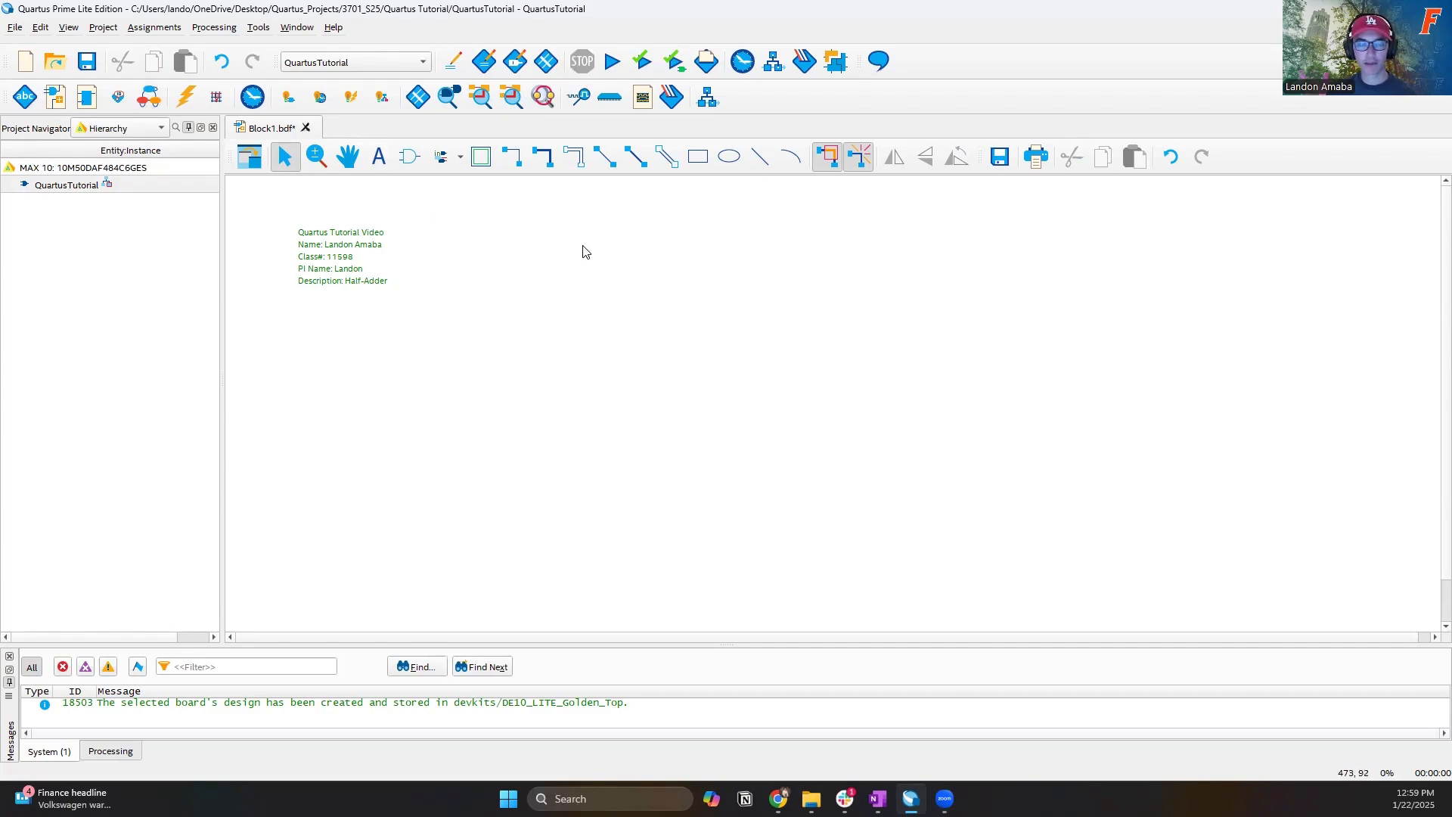
- Add a text note below the header with the half-adder sums 0+0=0 and 0+1=1 on separate lines
left_click(379, 157)
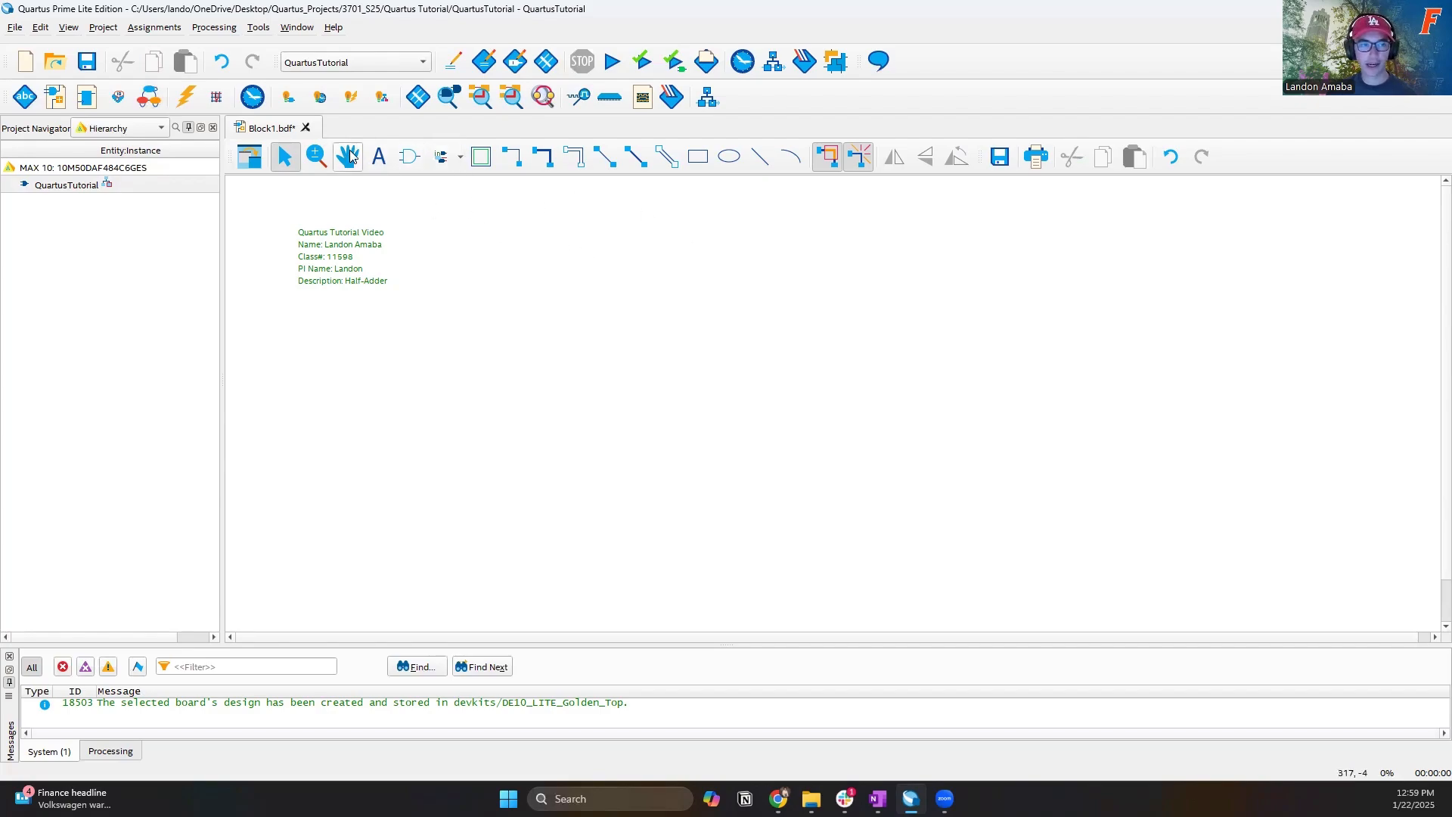
left_click(284, 360)
type("0+")
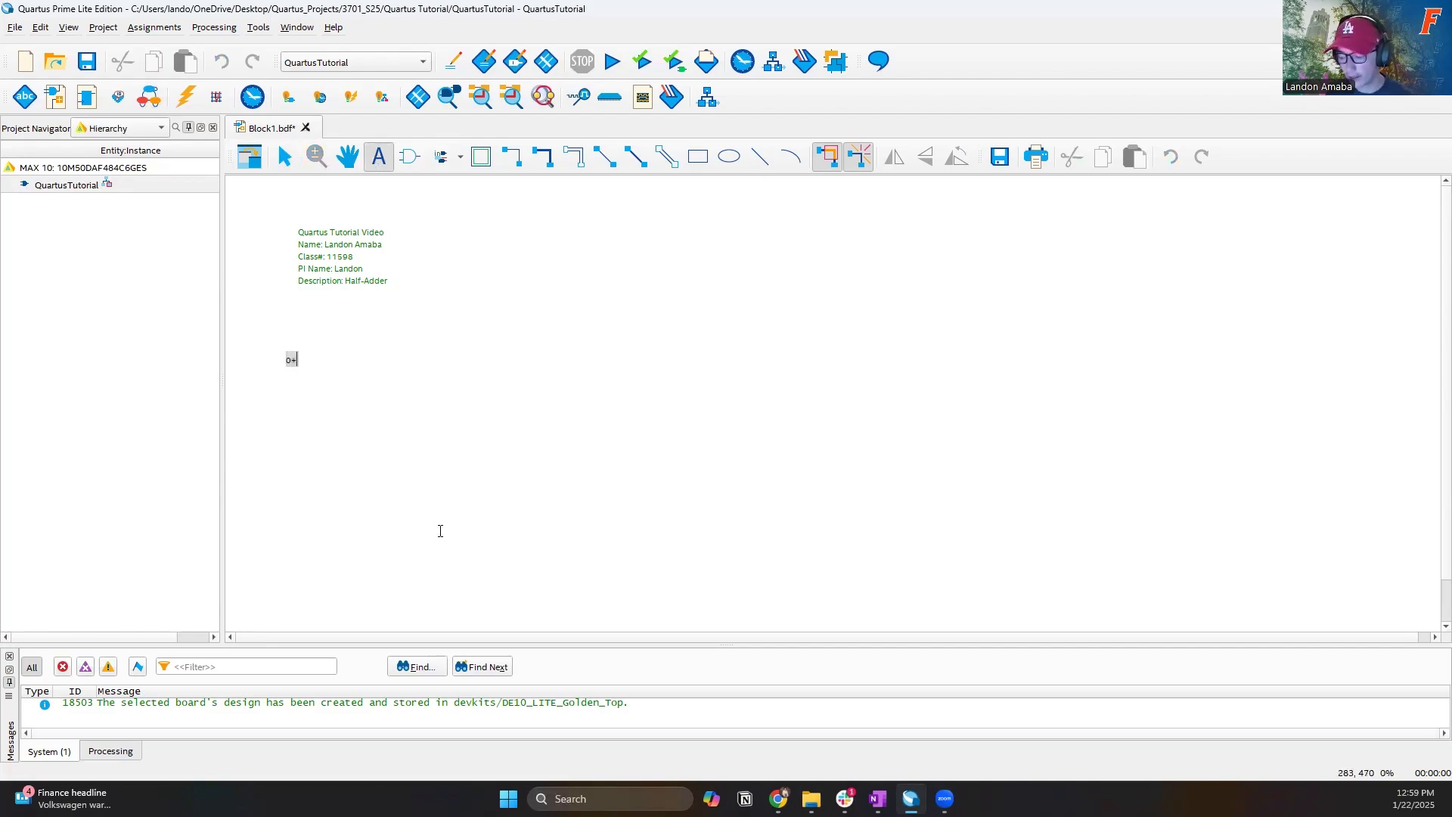
type("0=0")
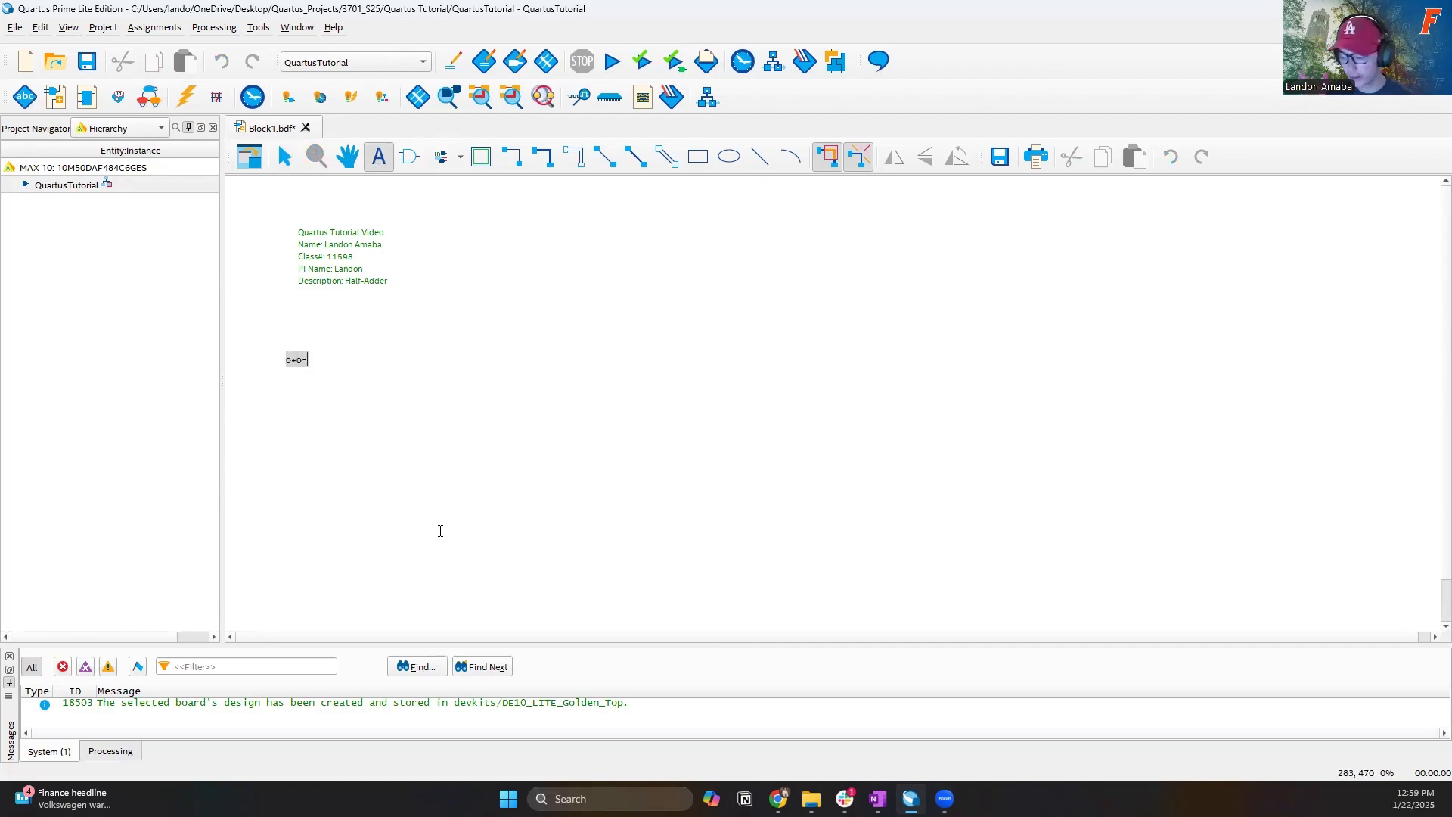
key("Return")
type("0+1")
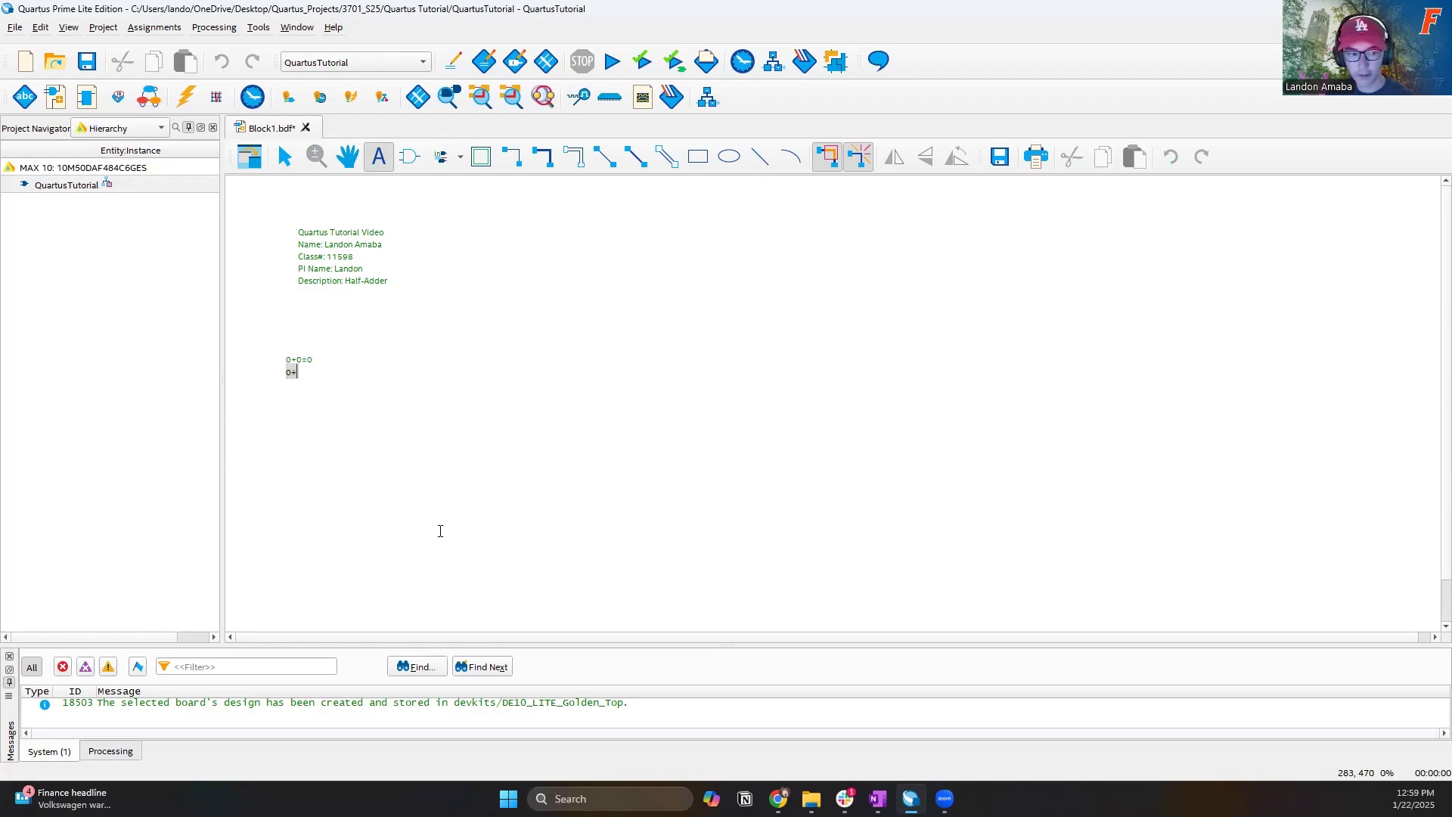
type("=1")
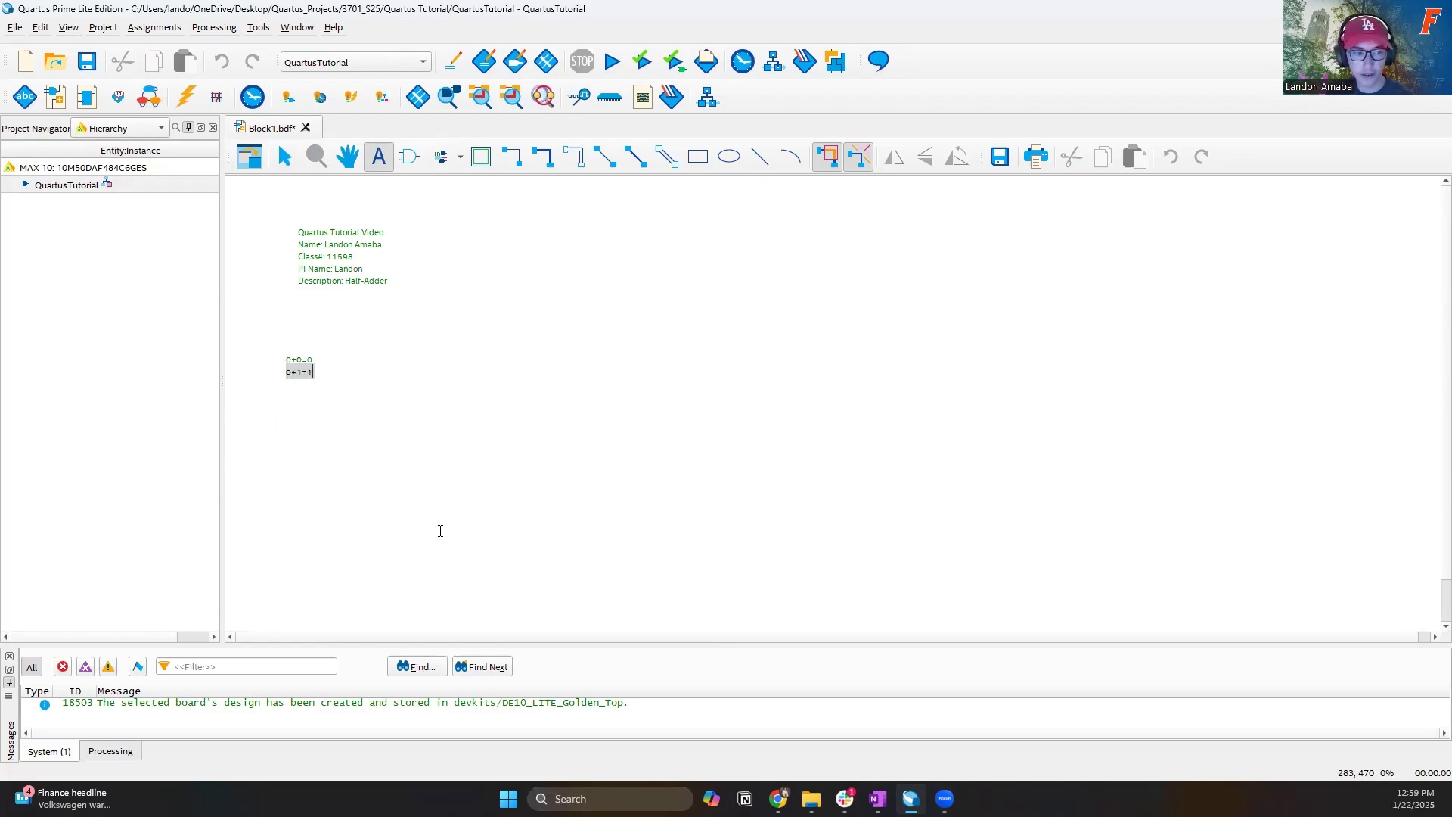
- Continue the half-adder note with the lines 1+0=1 and 1+1=10, and leave the Text tool
key("Return")
type("1")
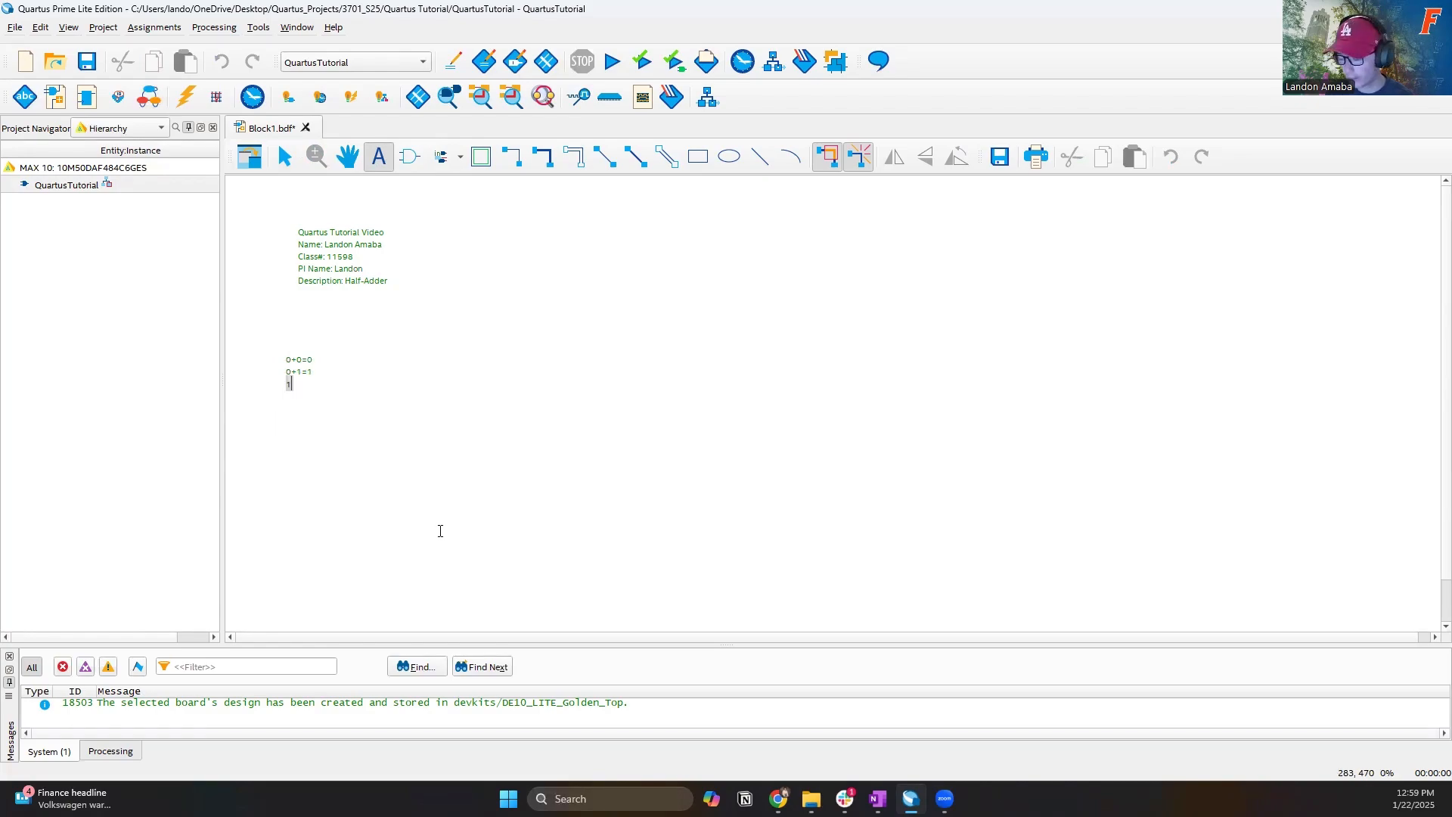
type("+0=1")
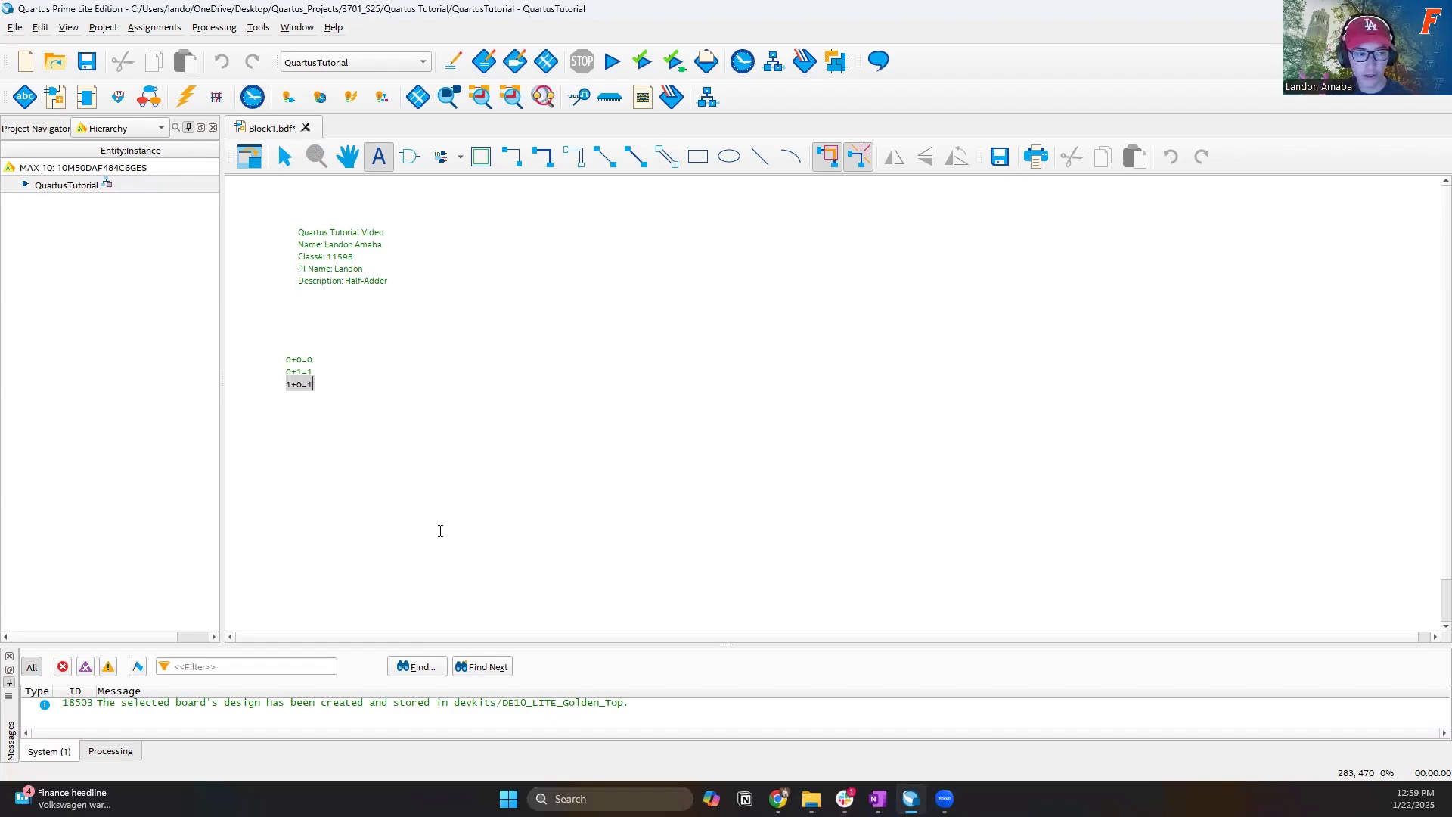
key("Return")
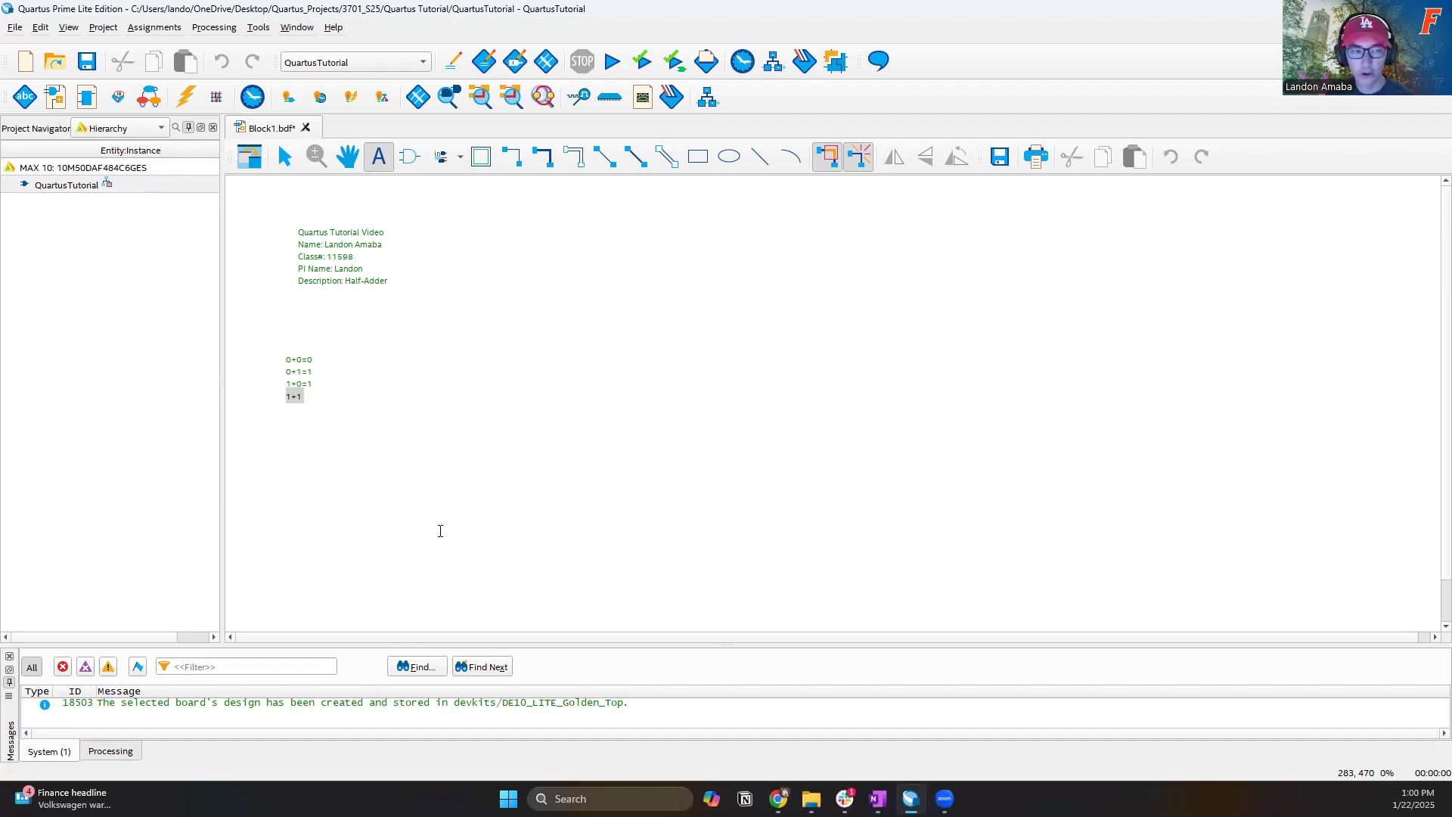
type("1+12")
key("BackSpace")
type("=2")
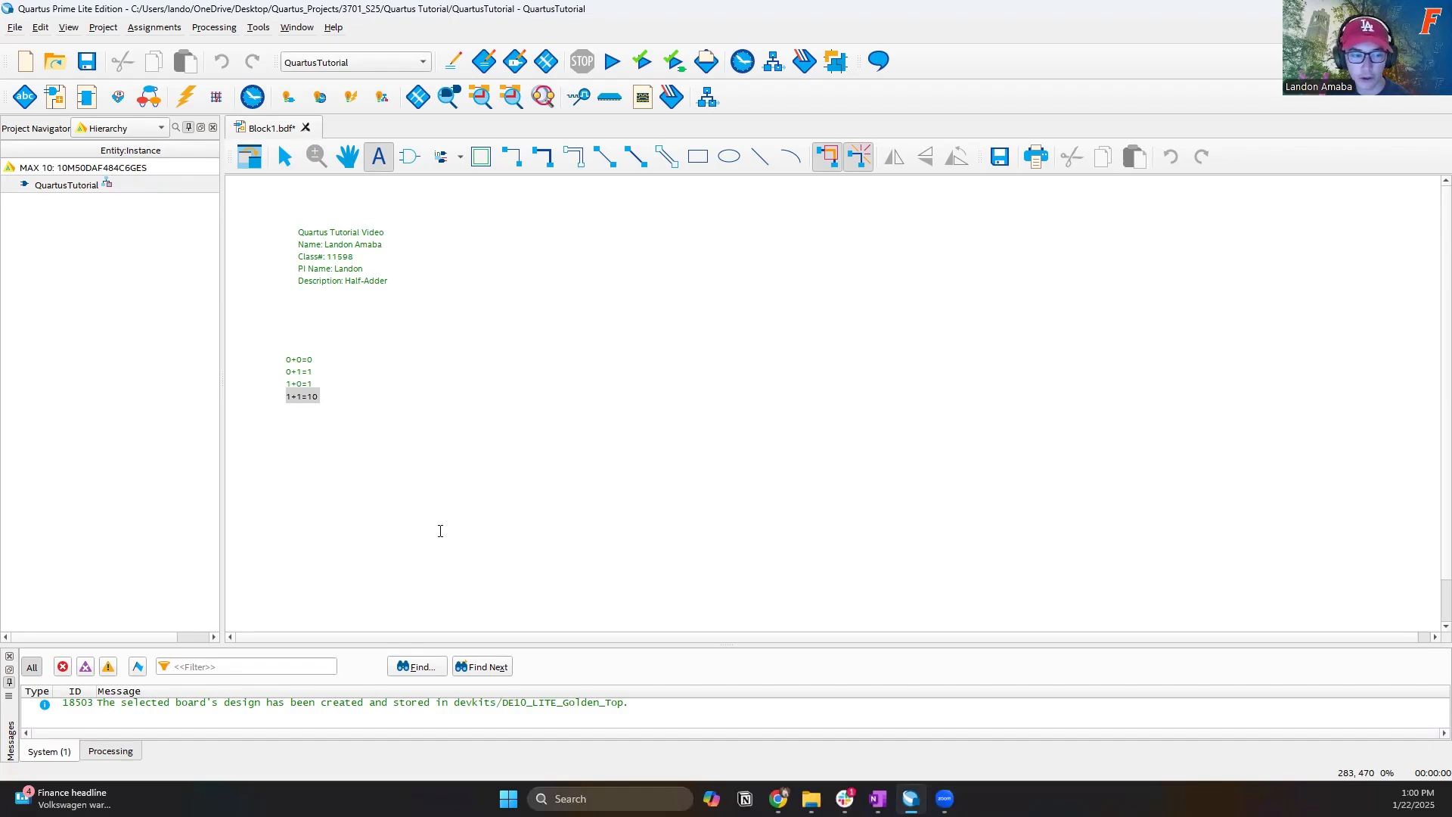
left_click(402, 473)
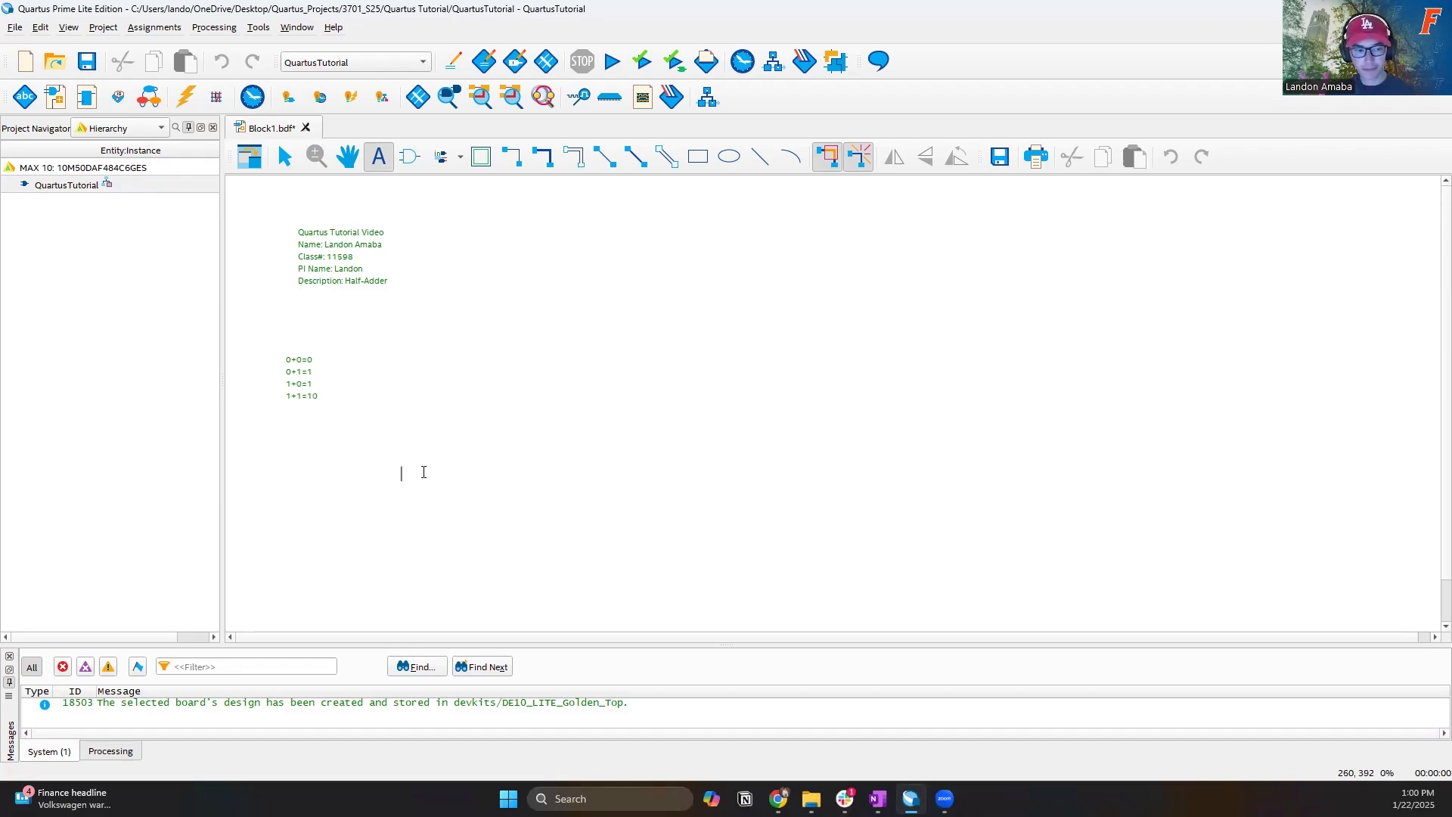
left_click(315, 394)
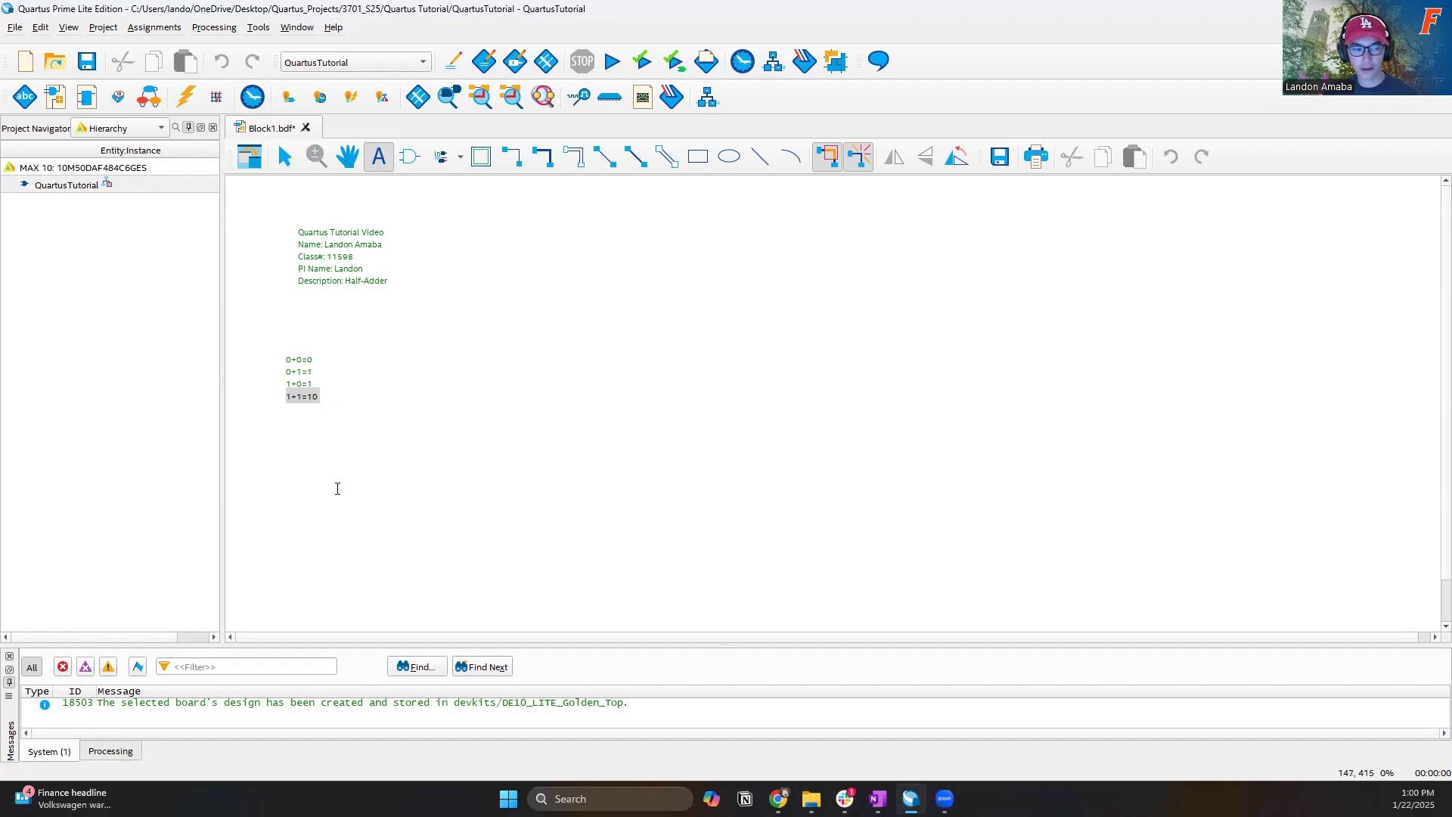
left_click(310, 475)
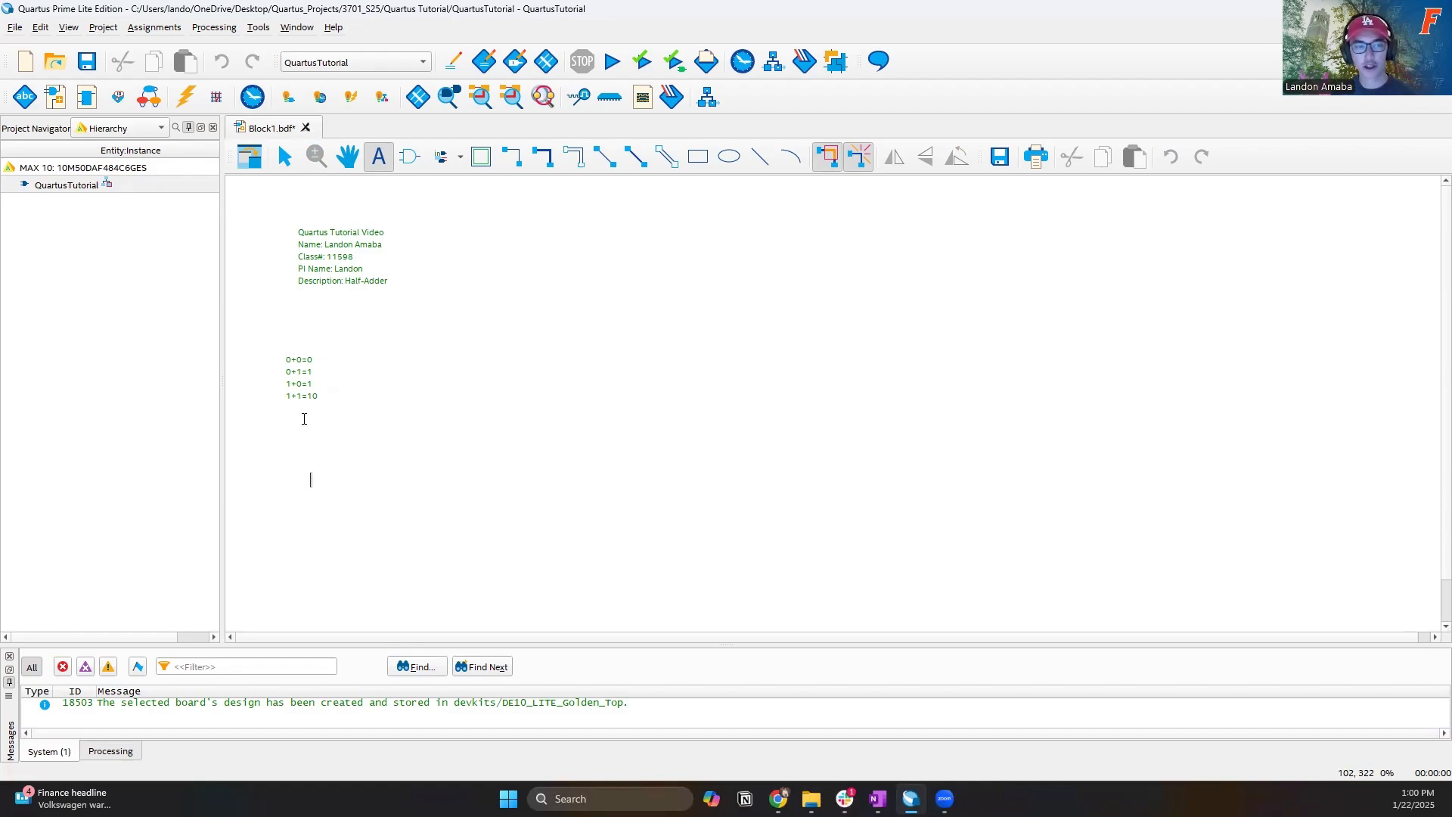
left_click(285, 157)
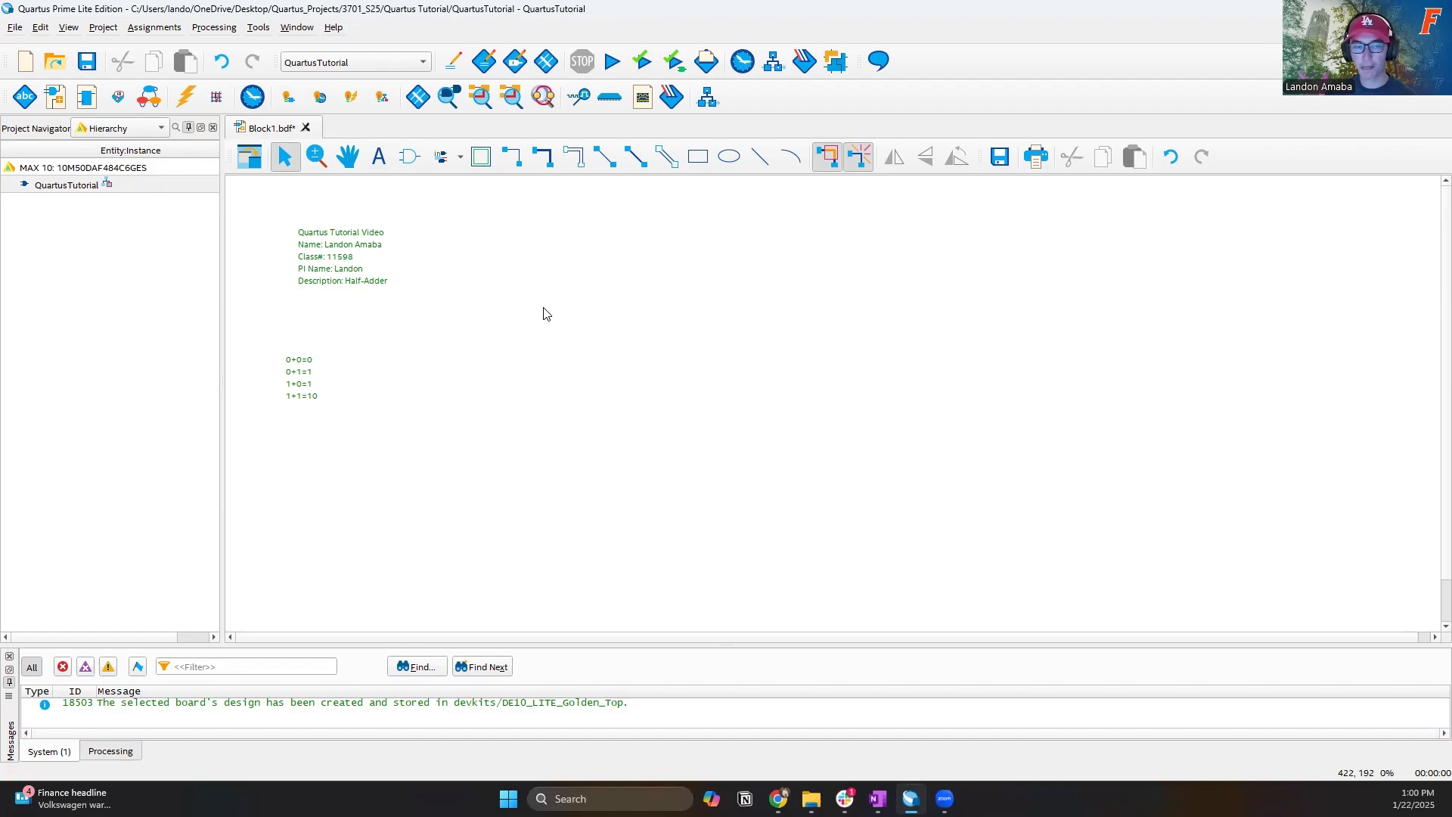
- Open the symbol library and browse its megafunctions, gates and primitives folders
left_click(409, 157)
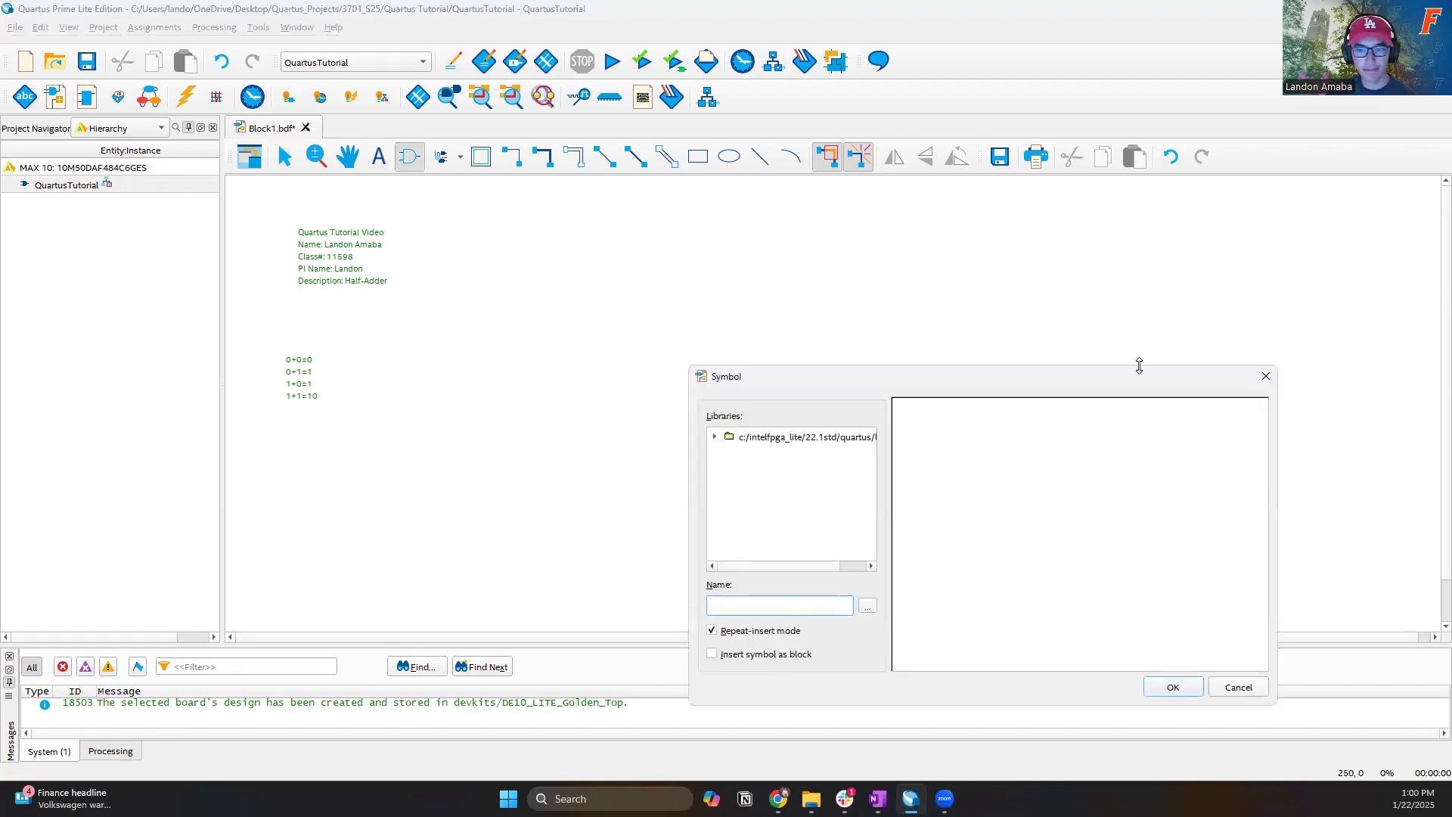
left_click(1260, 378)
double_click(505, 339)
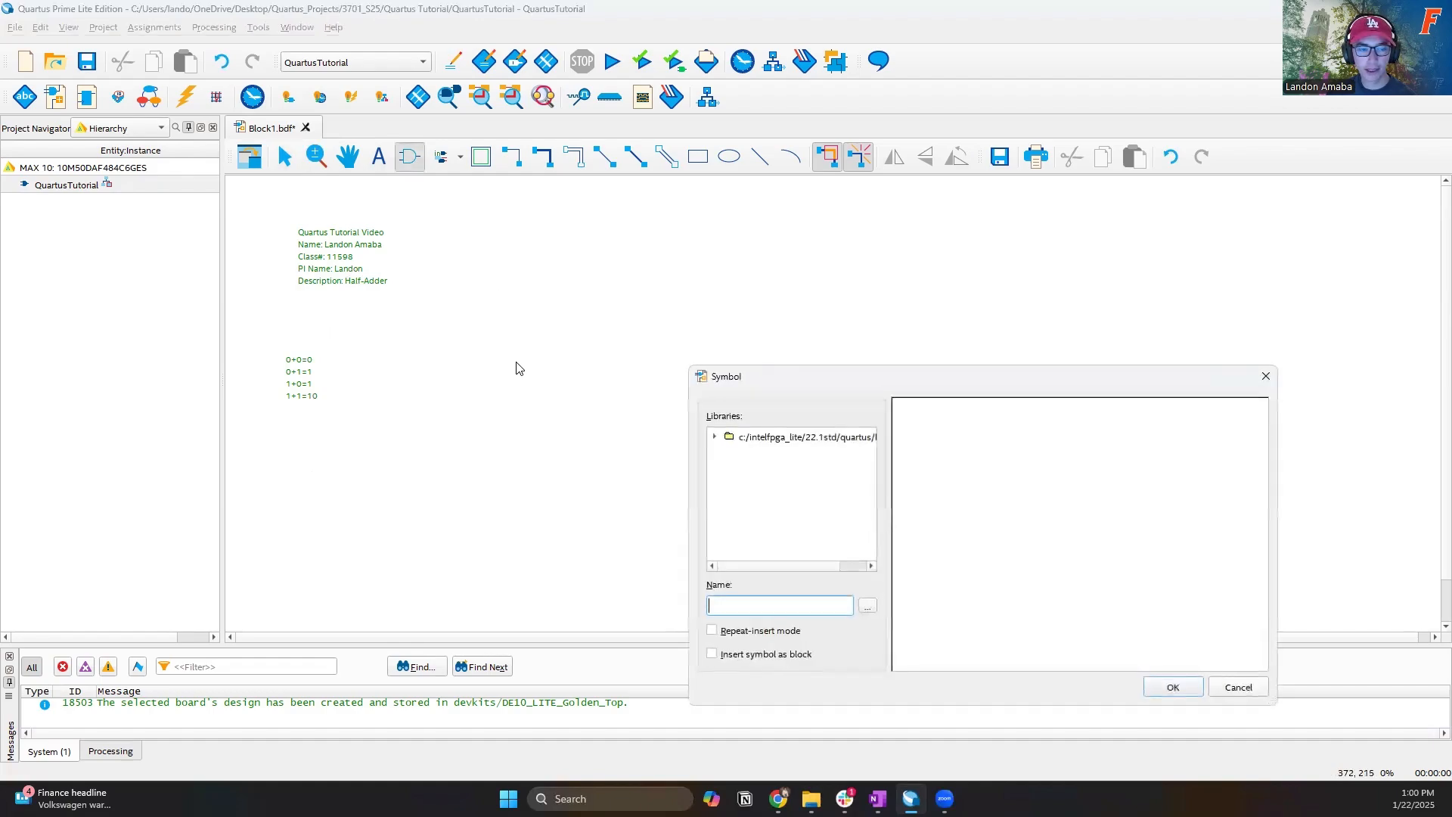
left_click_drag(767, 378, 535, 266)
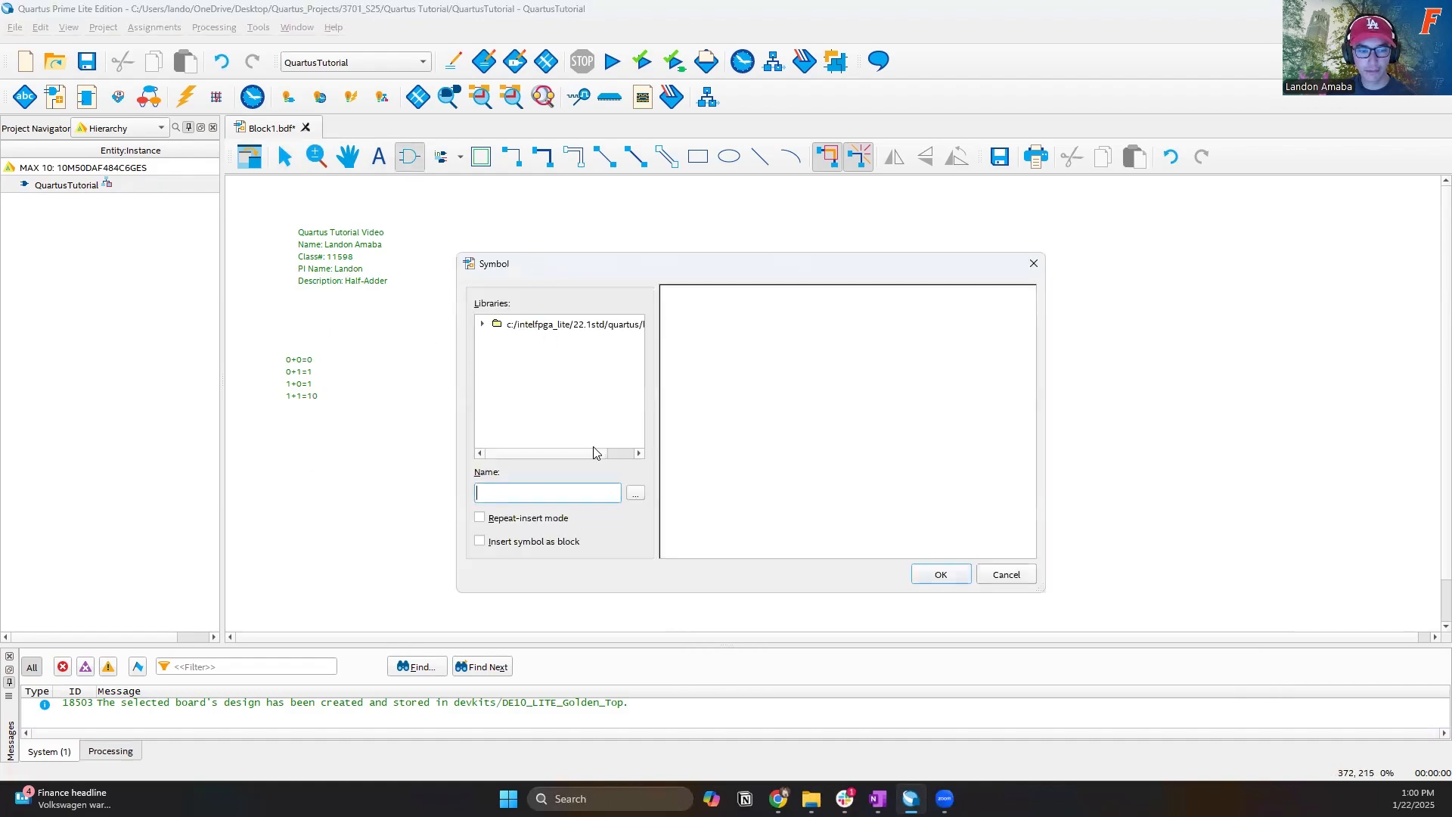
left_click(482, 324)
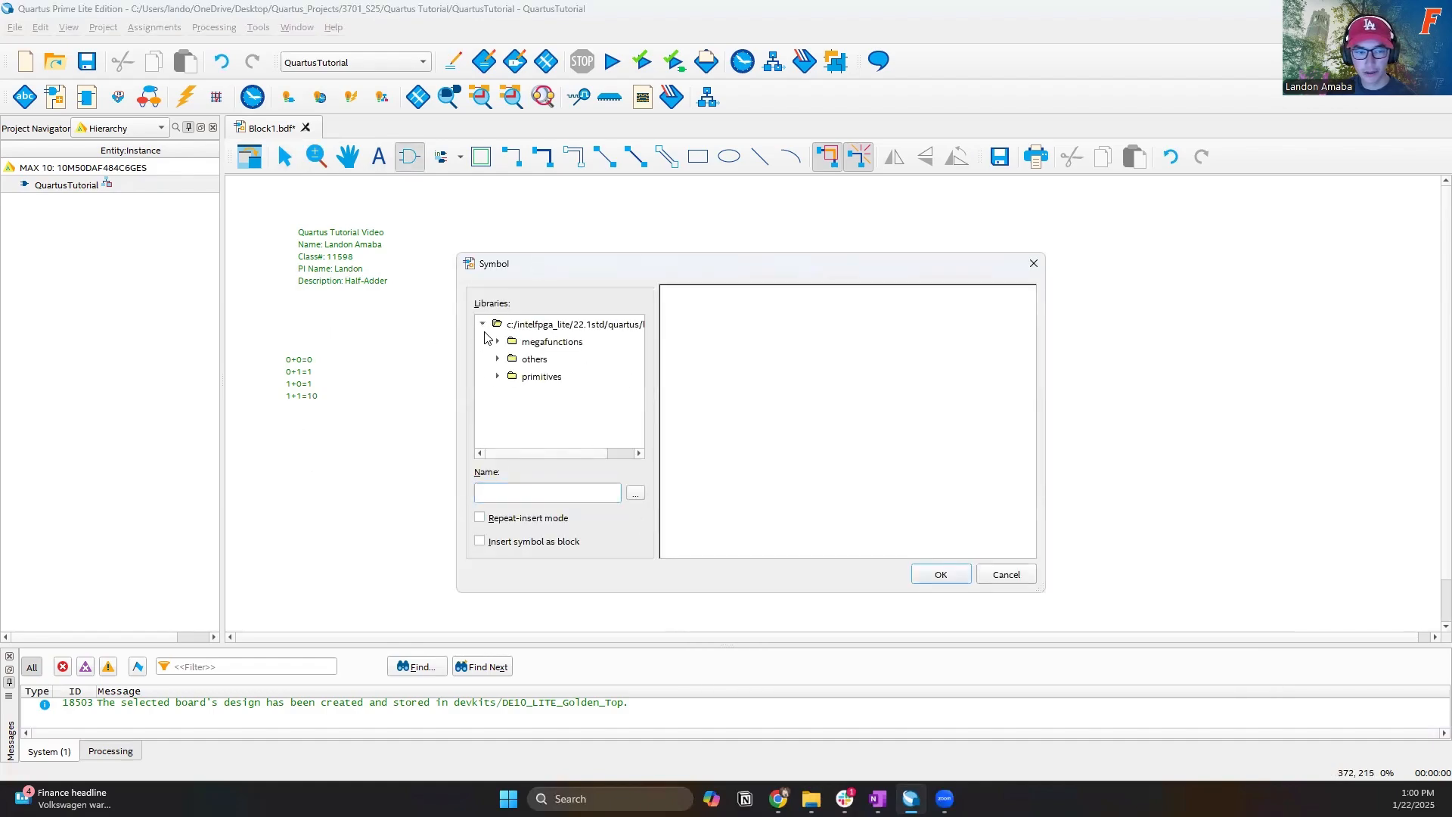
left_click(498, 341)
scroll(546, 399, "down", 1)
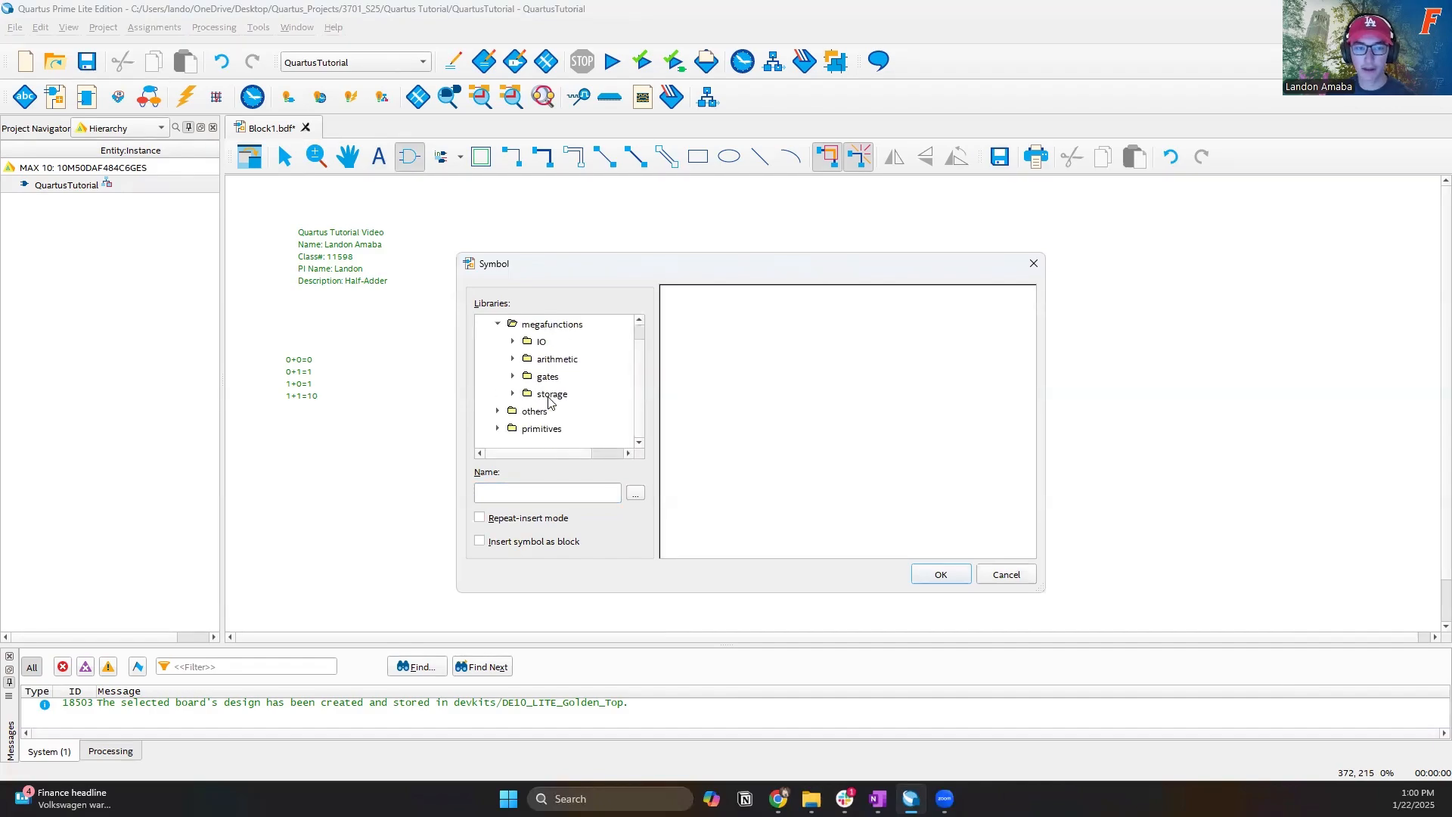
left_click(512, 377)
scroll(519, 392, "down", 3)
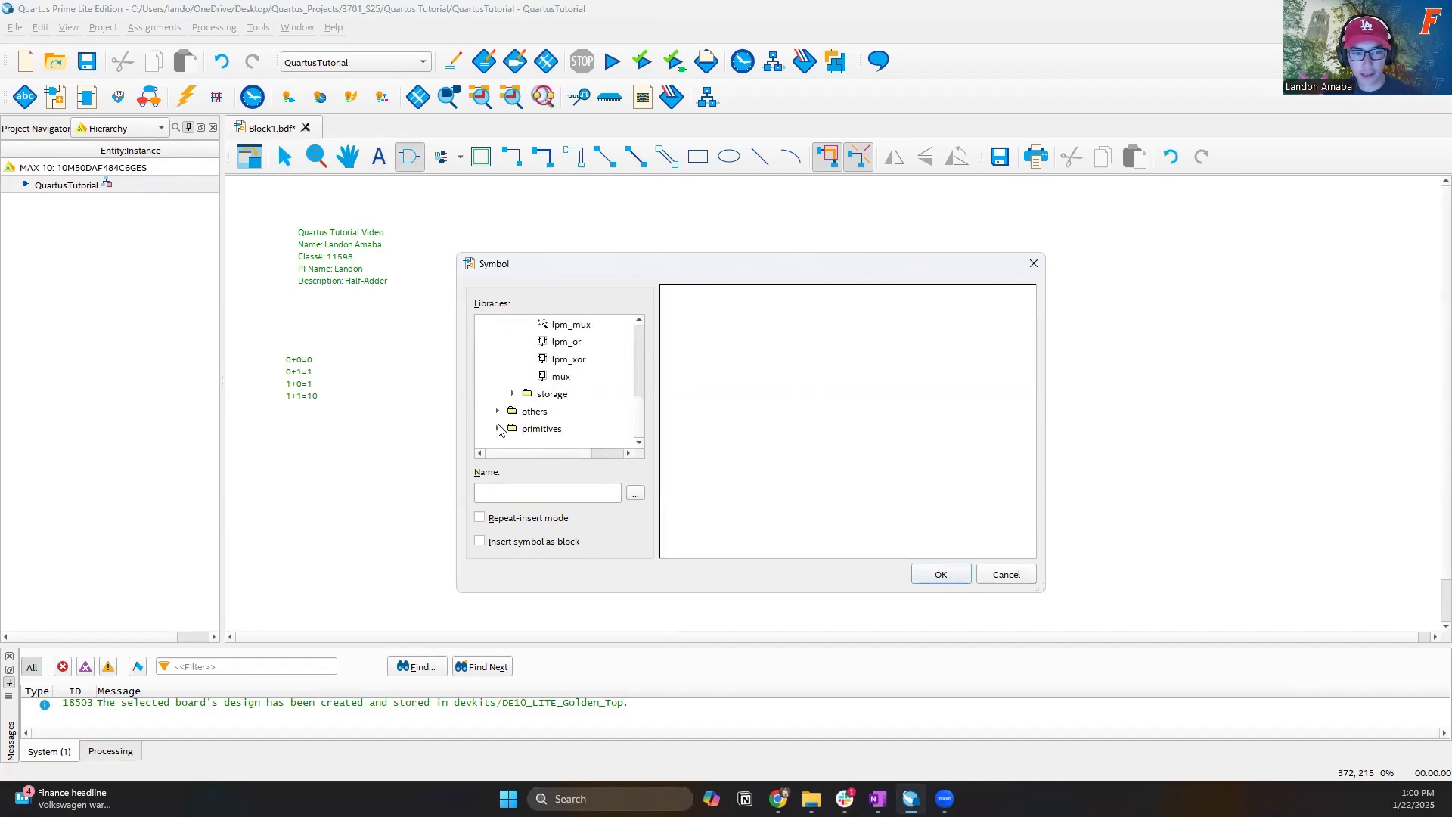
left_click(499, 429)
scroll(503, 416, "down", 2)
- Preview the xor, and2, and4 and bor2 gate symbols by looking them up by name
left_click(498, 493)
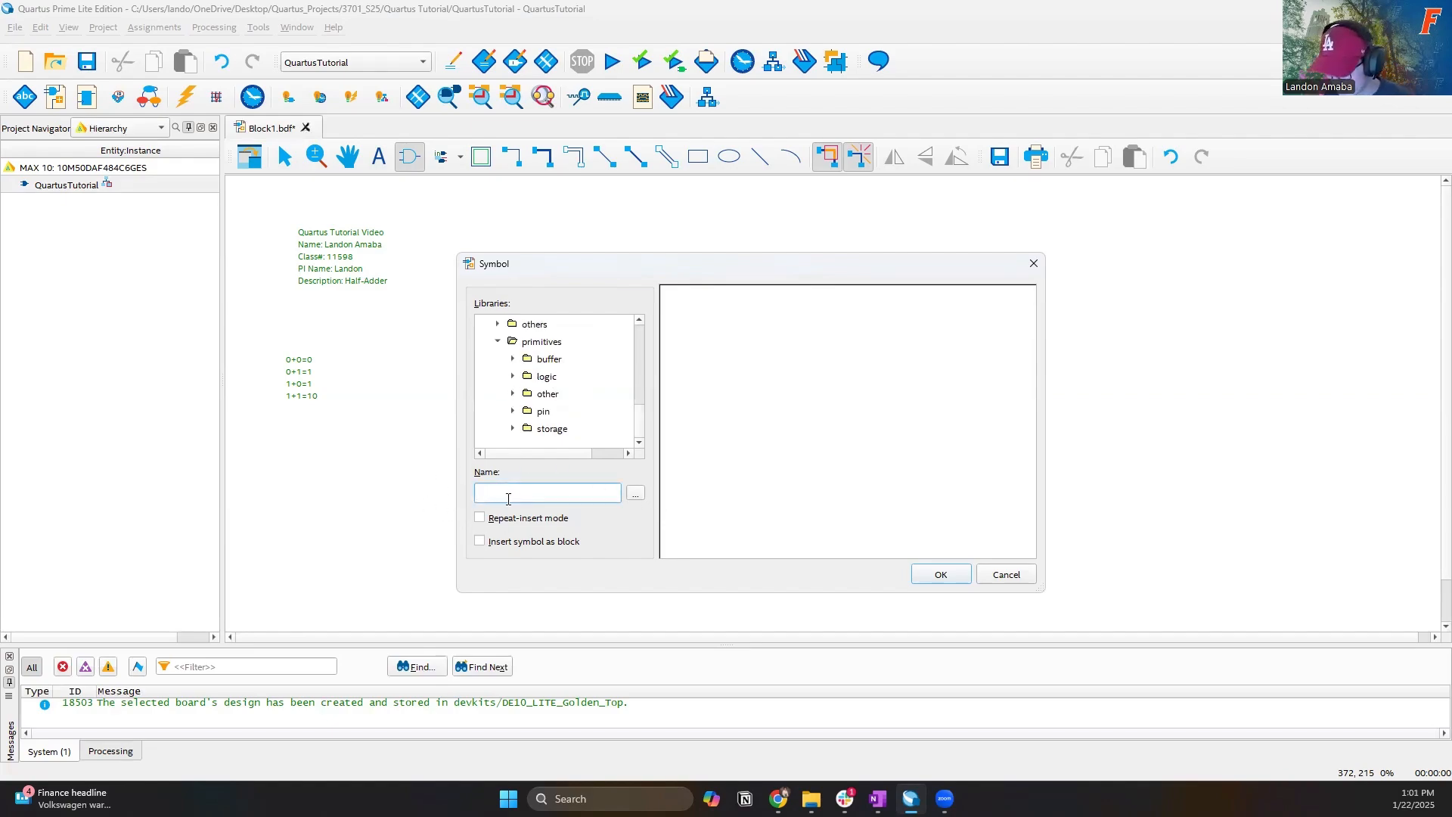
type("xor")
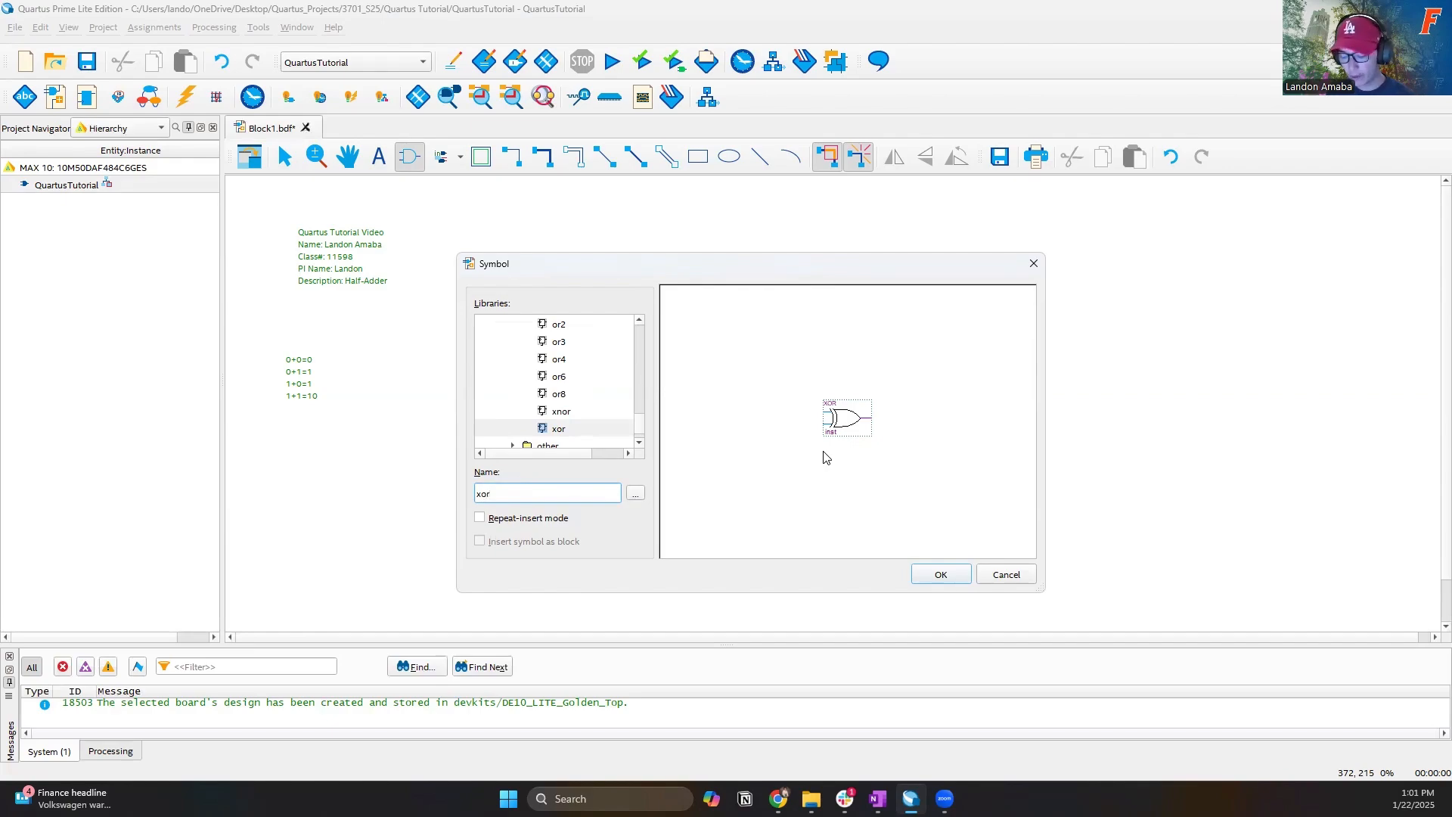
key("ctrl+a")
type("a")
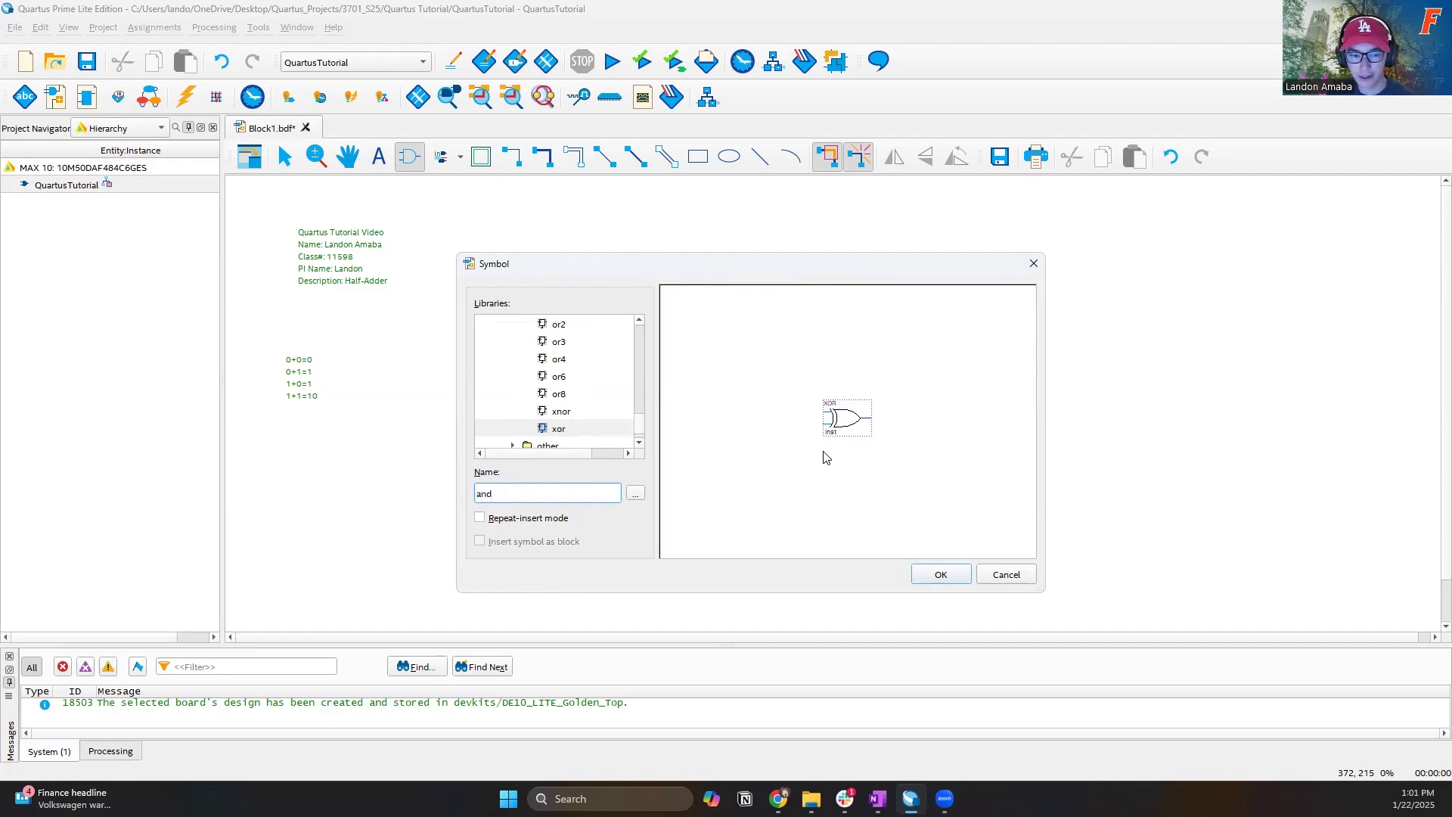
type("nd")
left_click_drag(538, 490, 375, 492)
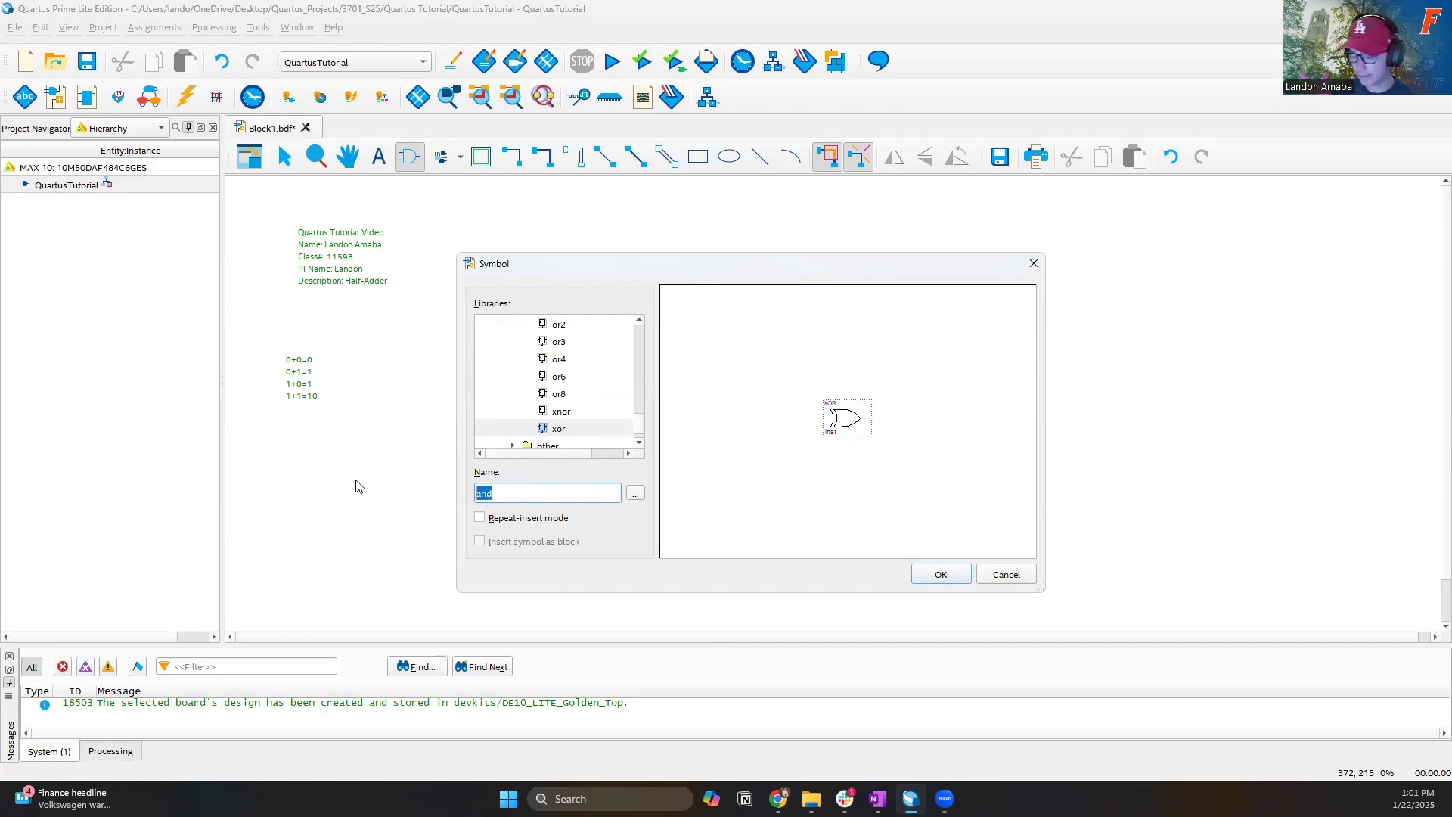
type("r")
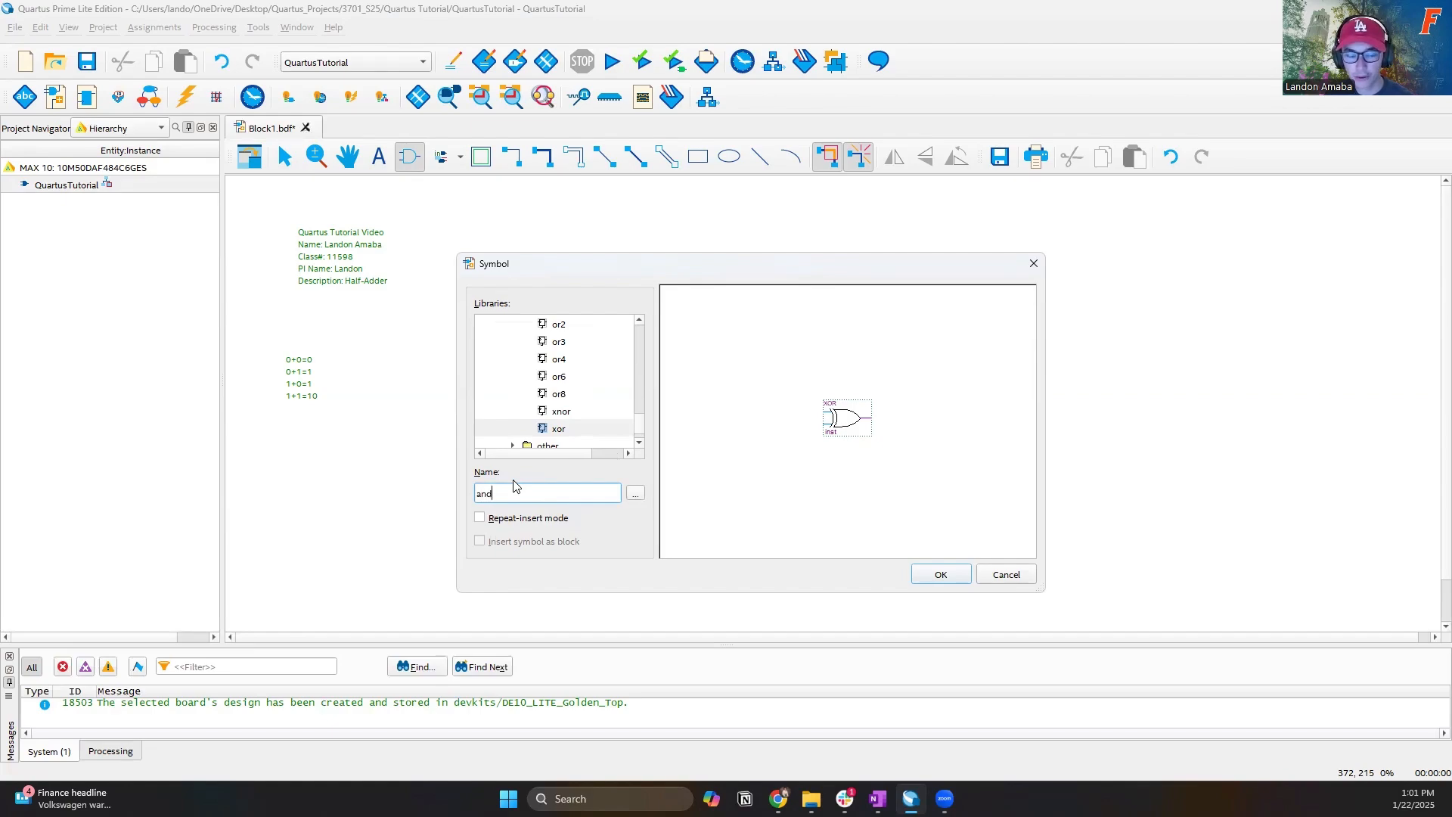
type("2")
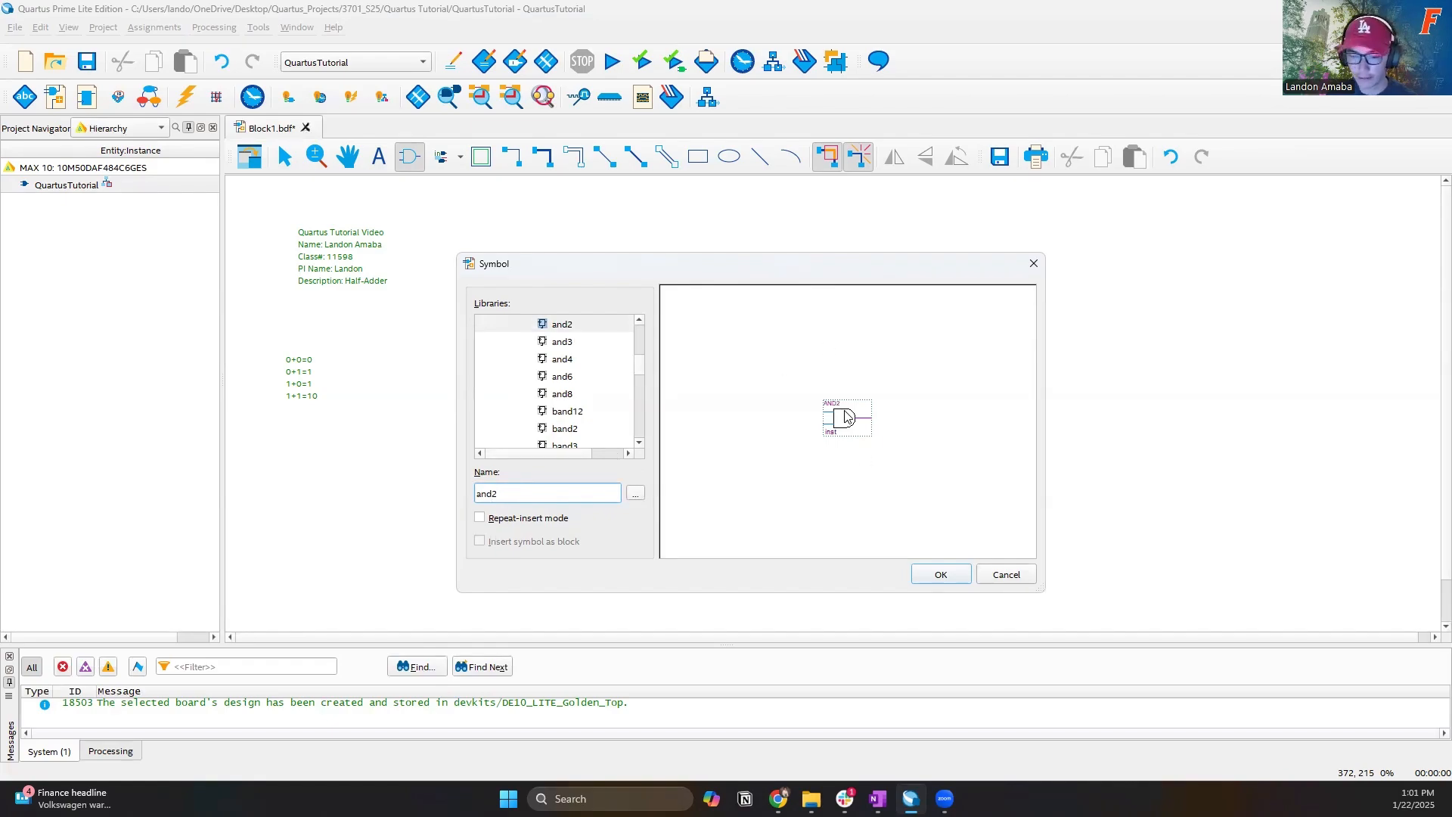
key("BackSpace")
type("4")
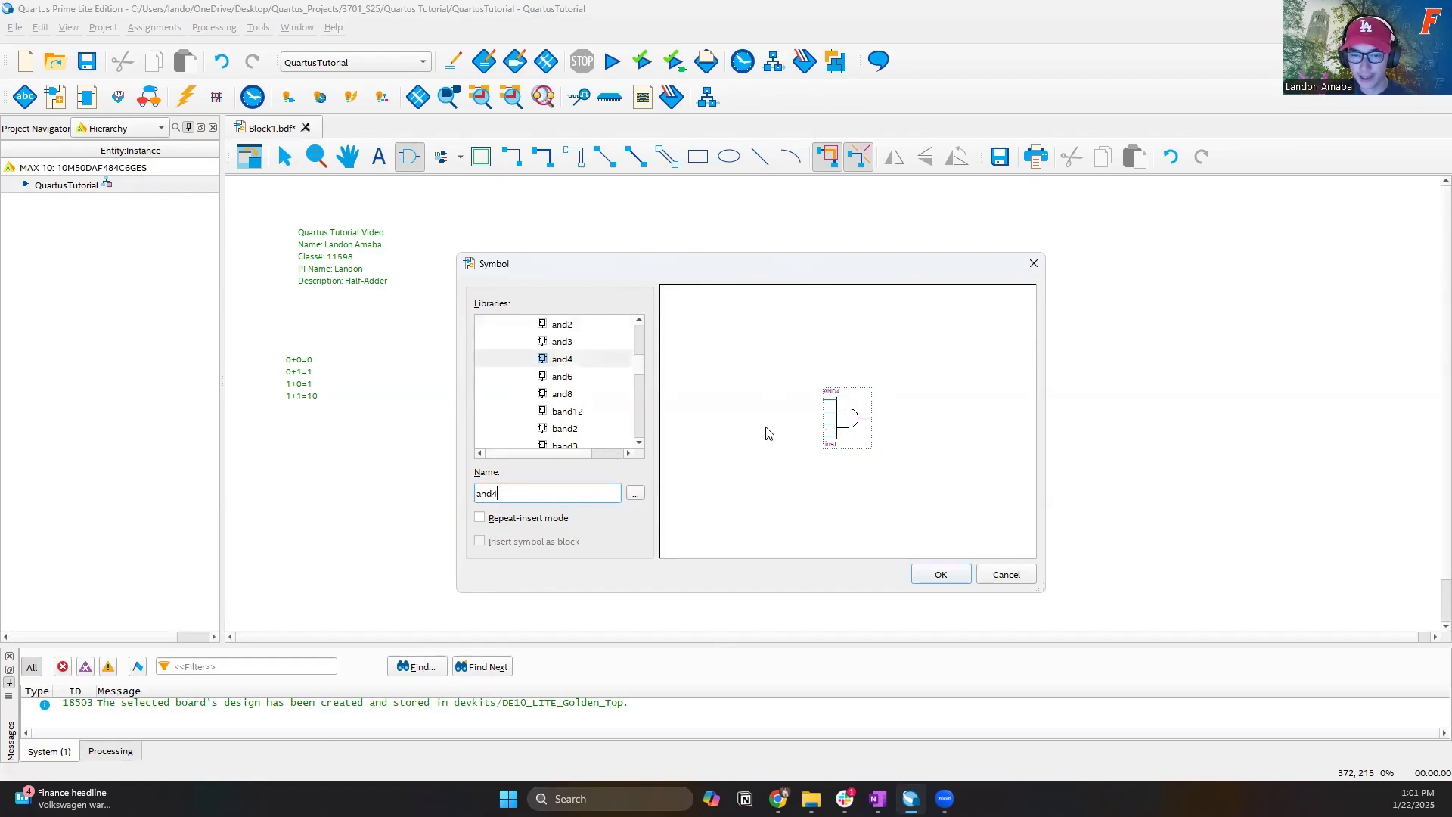
left_click_drag(534, 491, 420, 495)
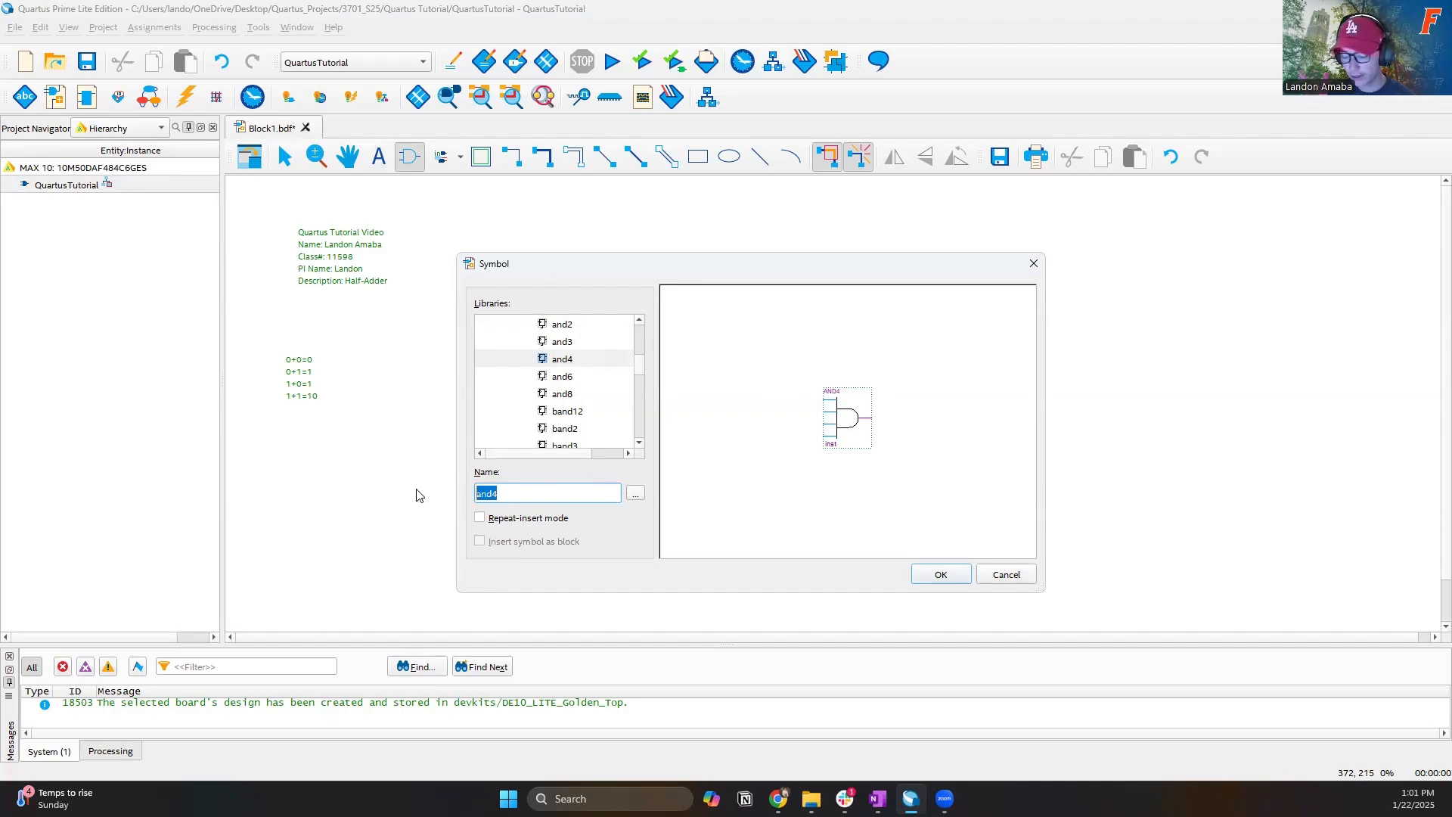
type("bor2")
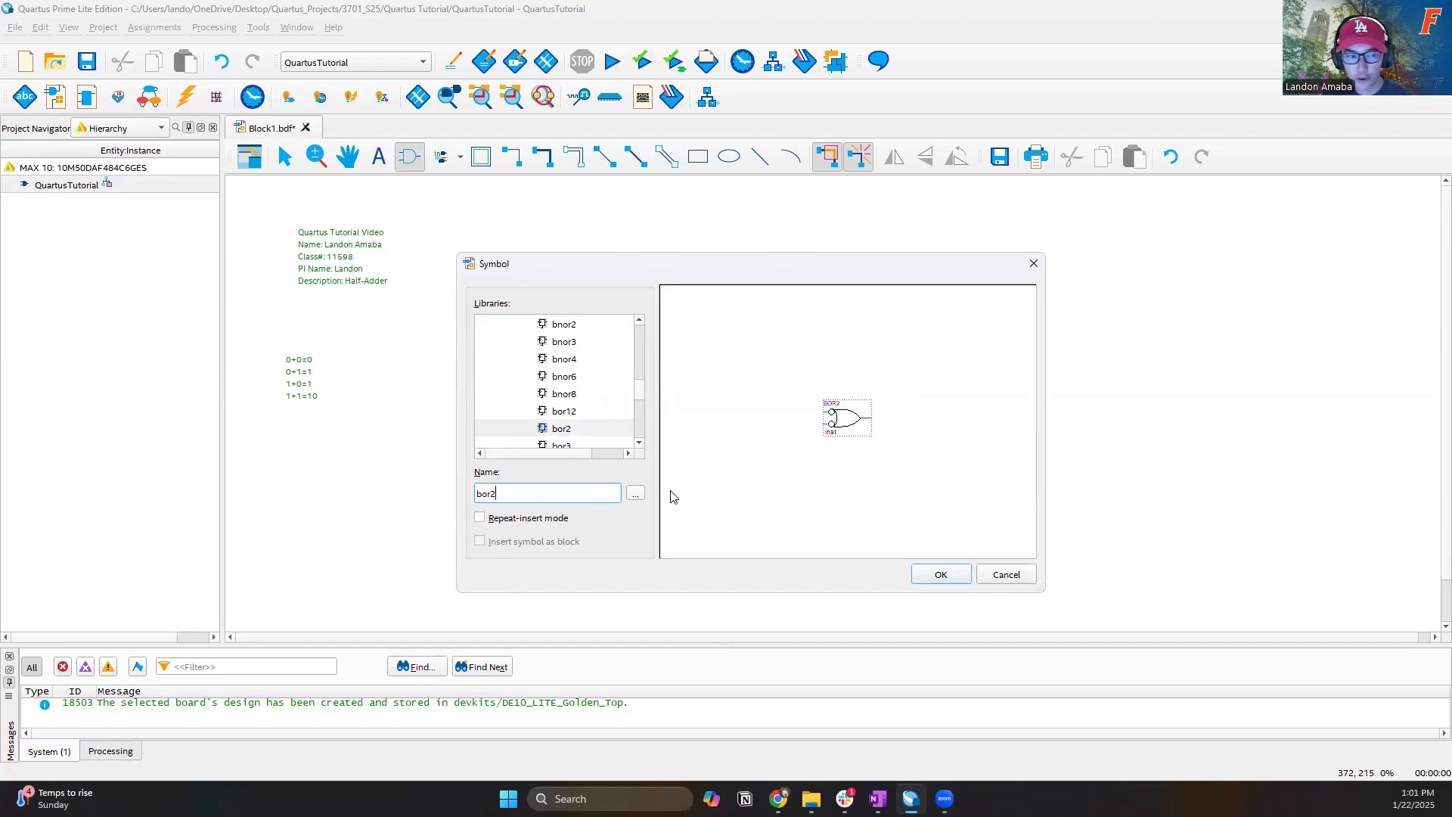
- Insert an xor gate symbol below the header, beside the half-adder sums note
left_click_drag(486, 492, 373, 477)
type("xn")
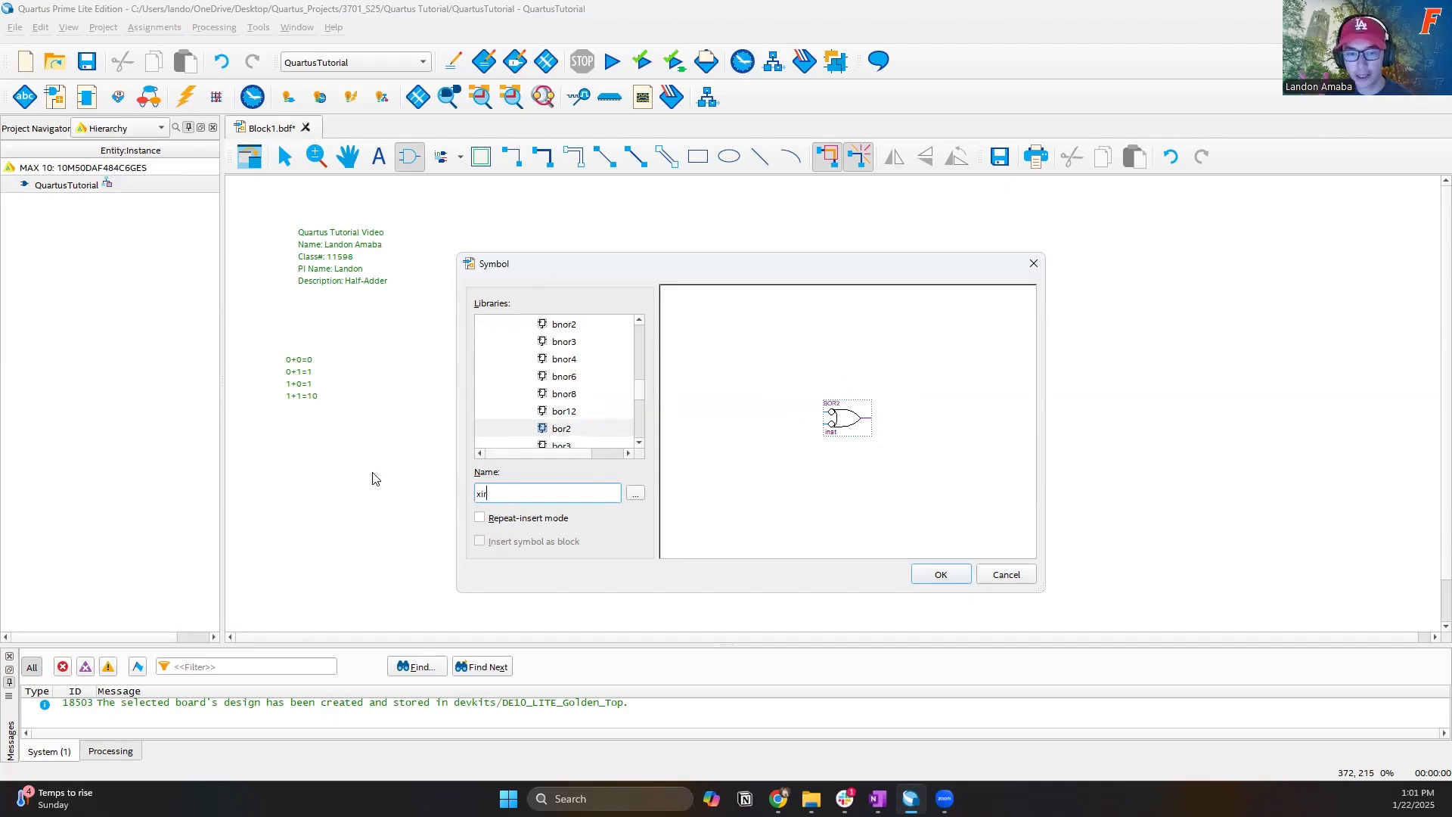
type("or")
key("Return")
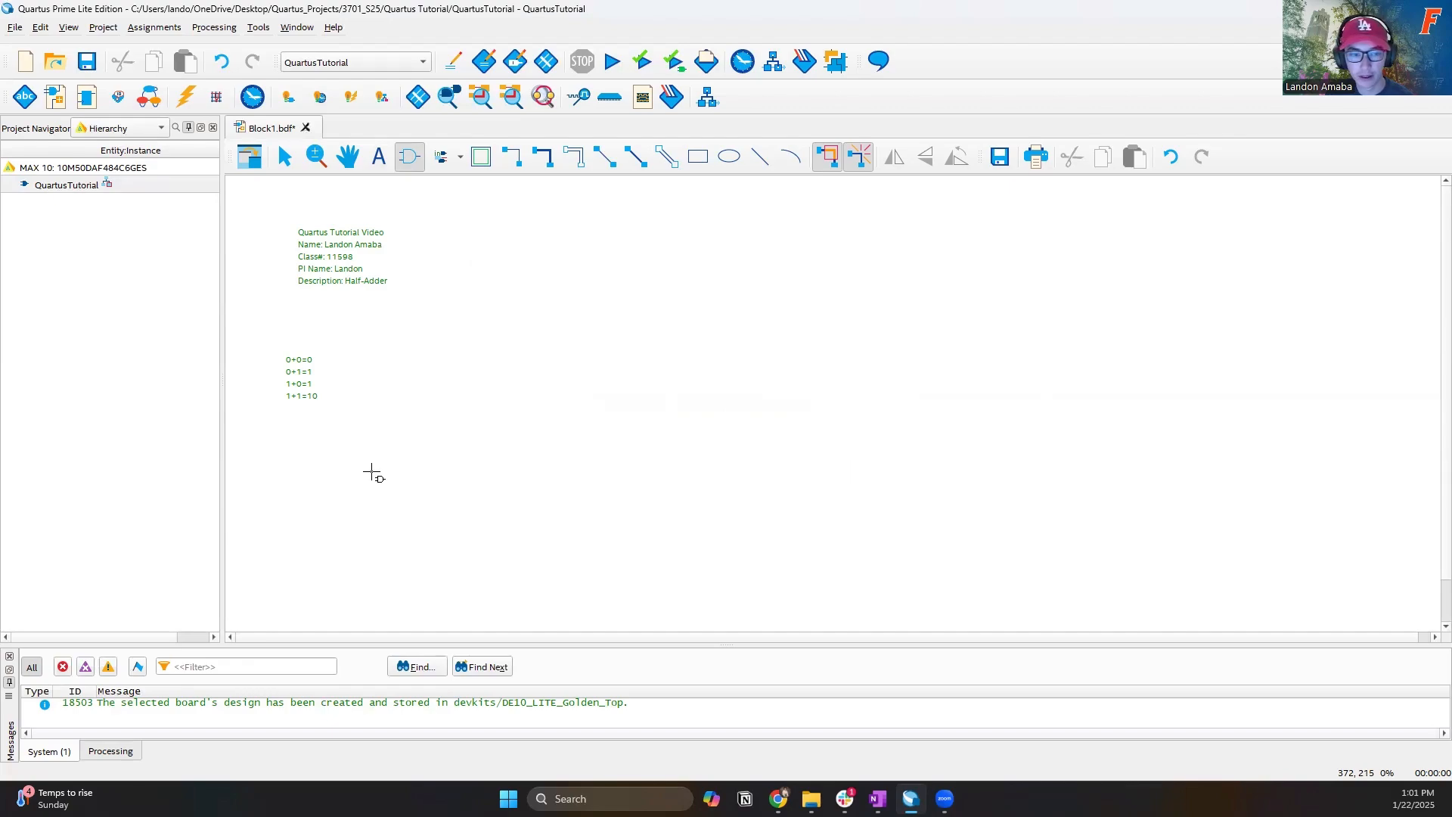
left_click(406, 318)
left_click(401, 413)
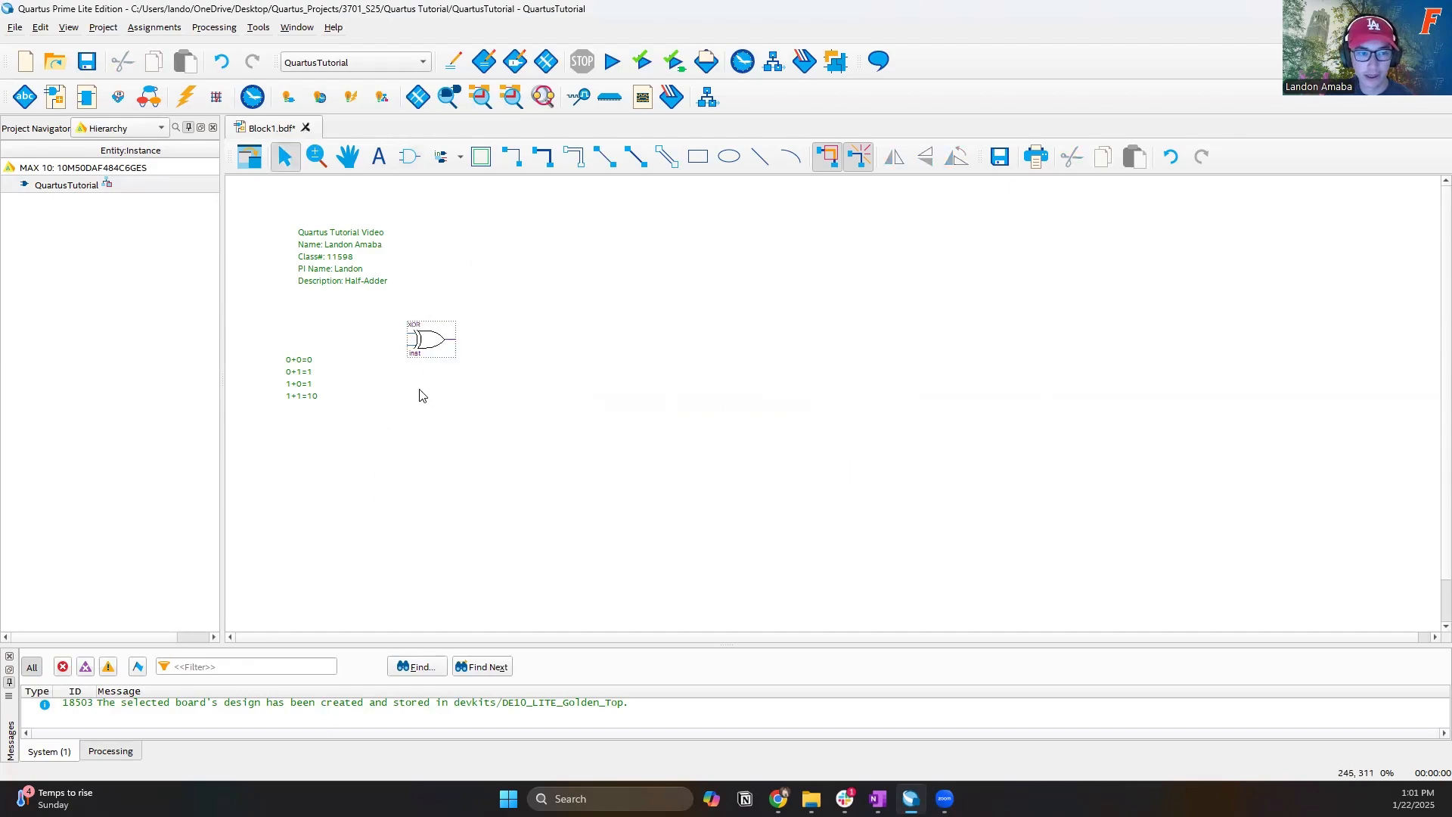
- Draw short wires outward from both inputs and from the output of the XOR gate
left_click(316, 156)
left_click_drag(258, 209, 579, 514)
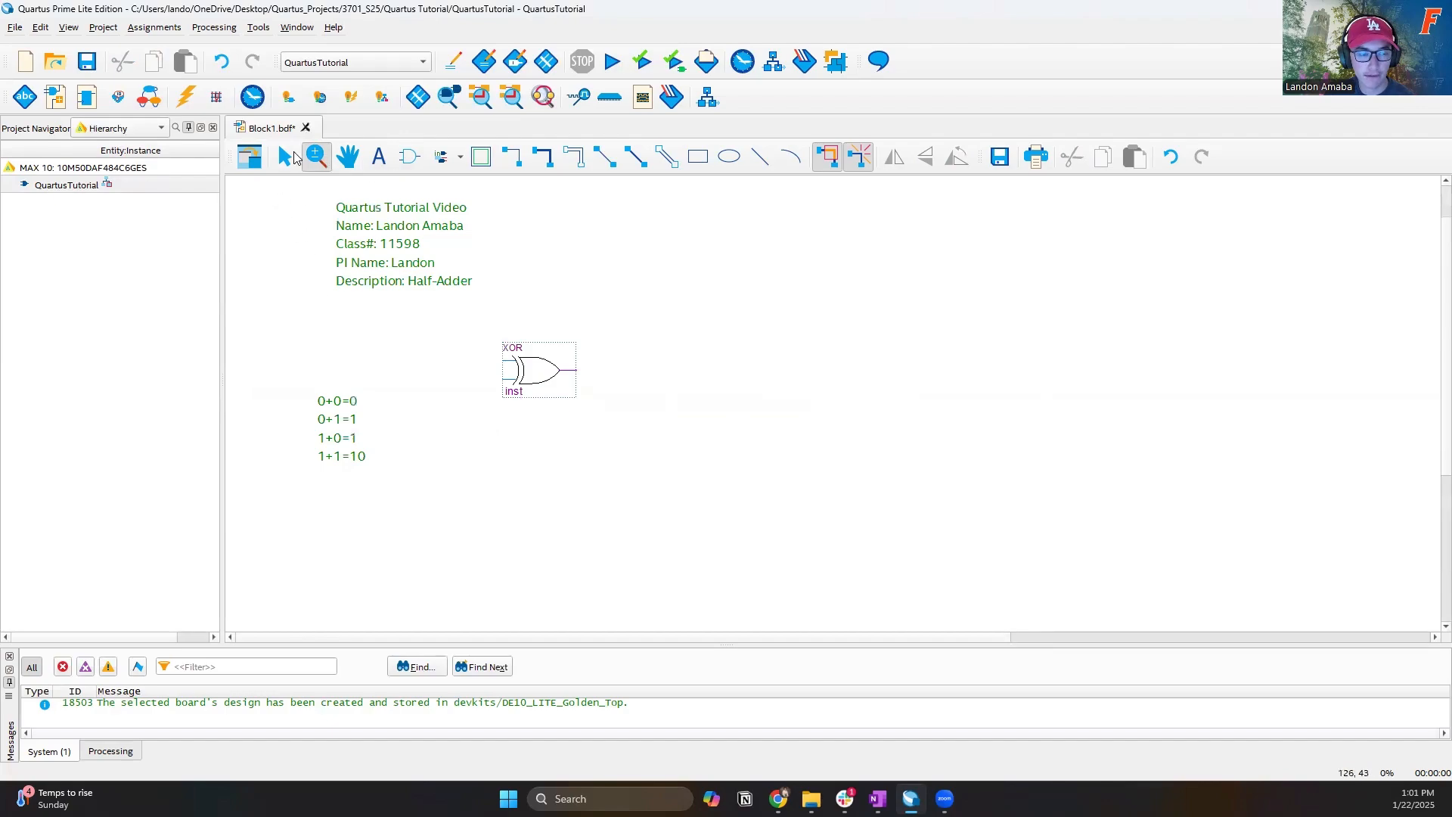
left_click(294, 155)
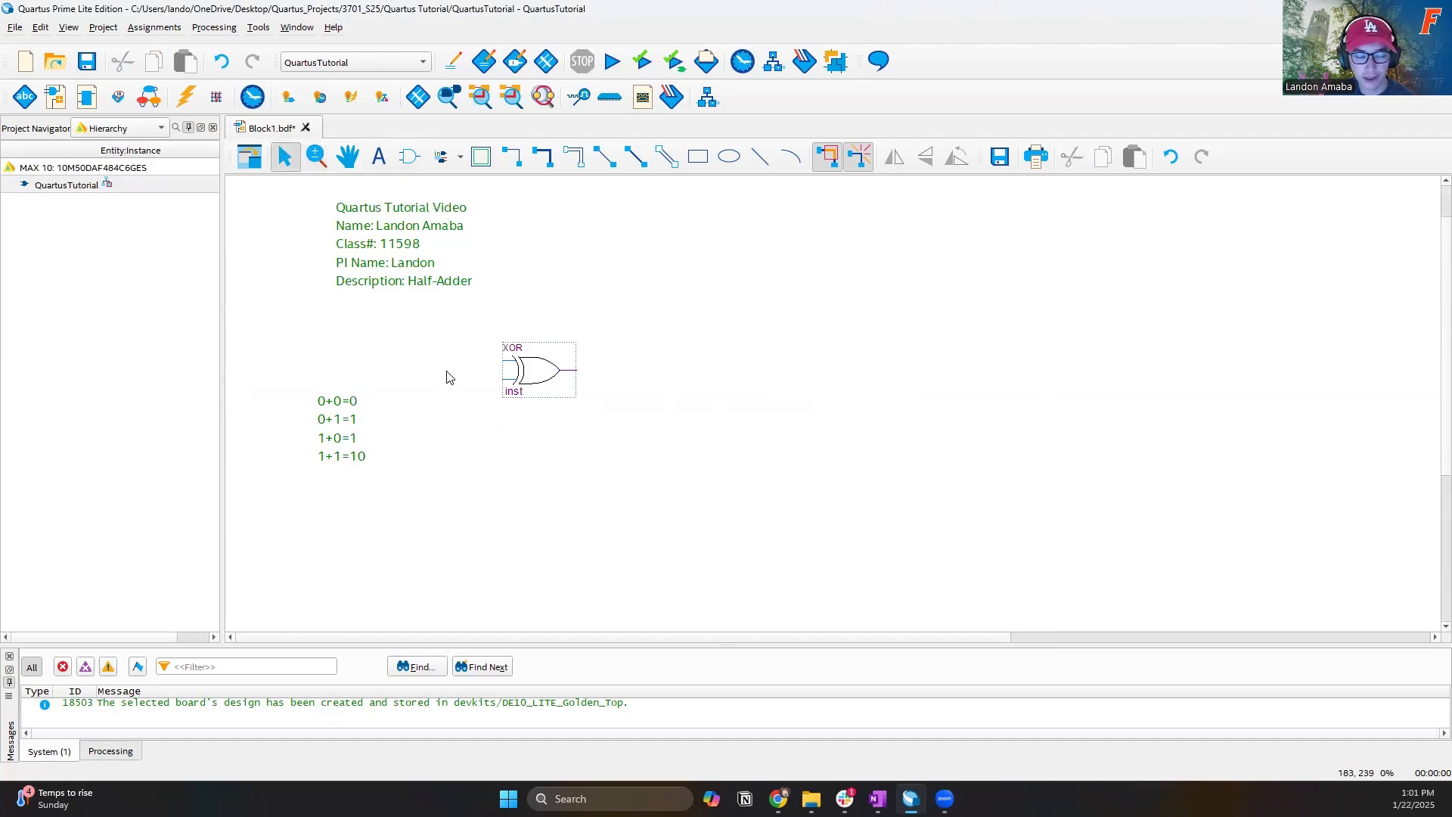
scroll(488, 382, "up", 1, "ctrl")
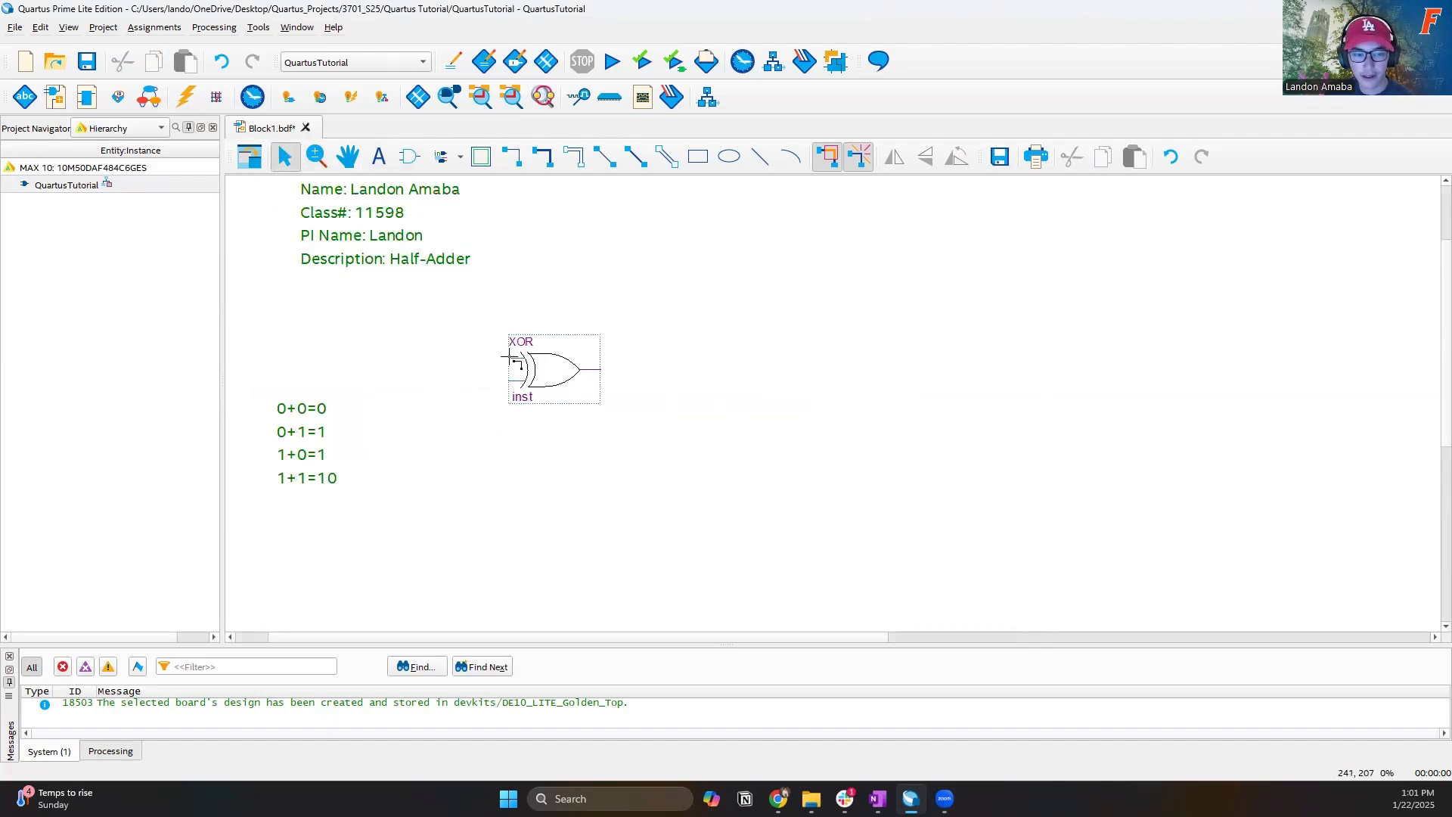
mouse_move(510, 357)
left_mouse_down()
mouse_move(423, 357)
mouse_move(428, 380)
left_mouse_up()
left_click_drag(601, 369, 692, 369)
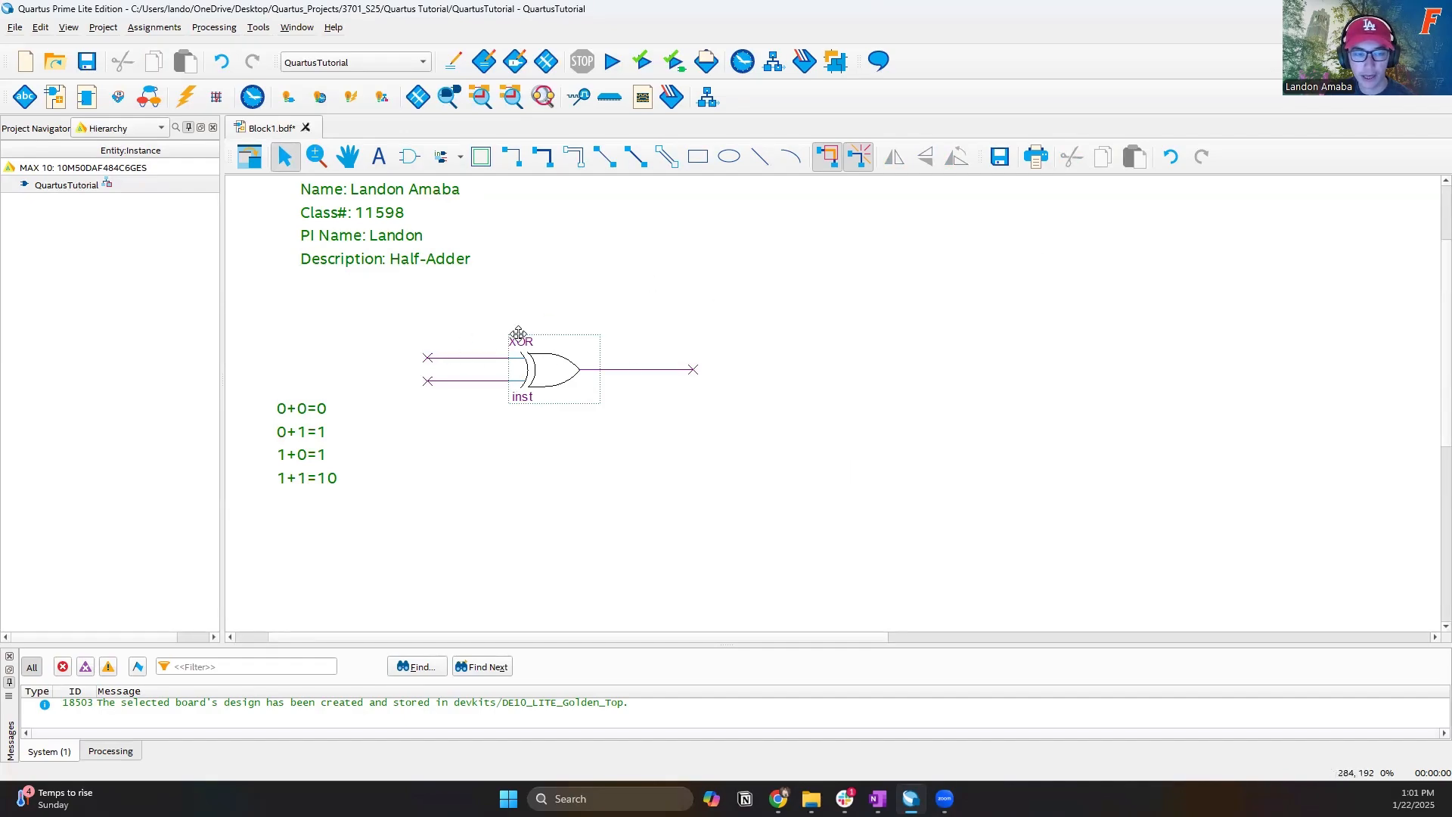
- Name the XOR gate's upper input wire A, its lower input wire B and its output wire Z
left_click(446, 358)
type("A")
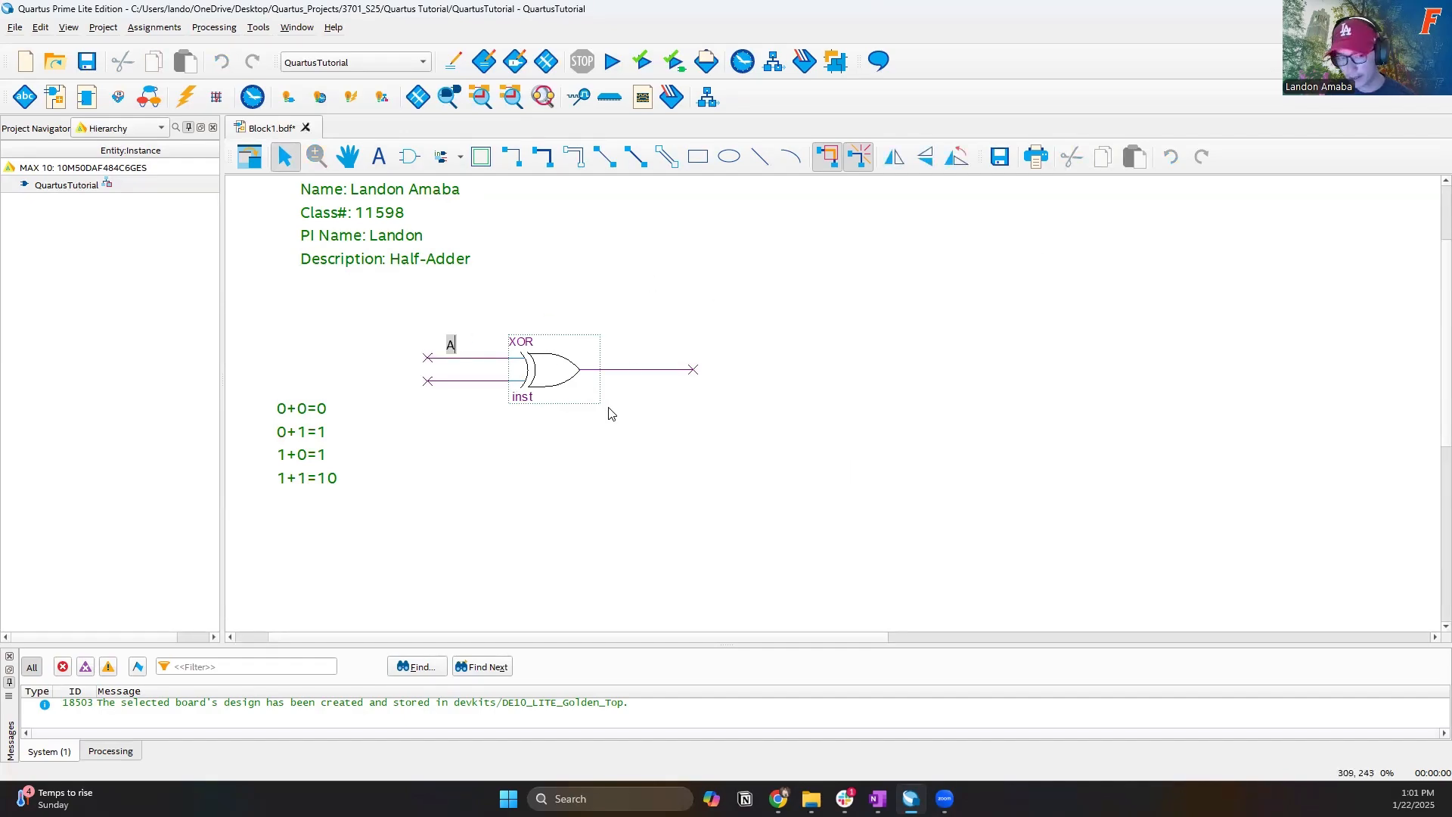
key("Return")
left_click(451, 379)
type("B")
key("Return")
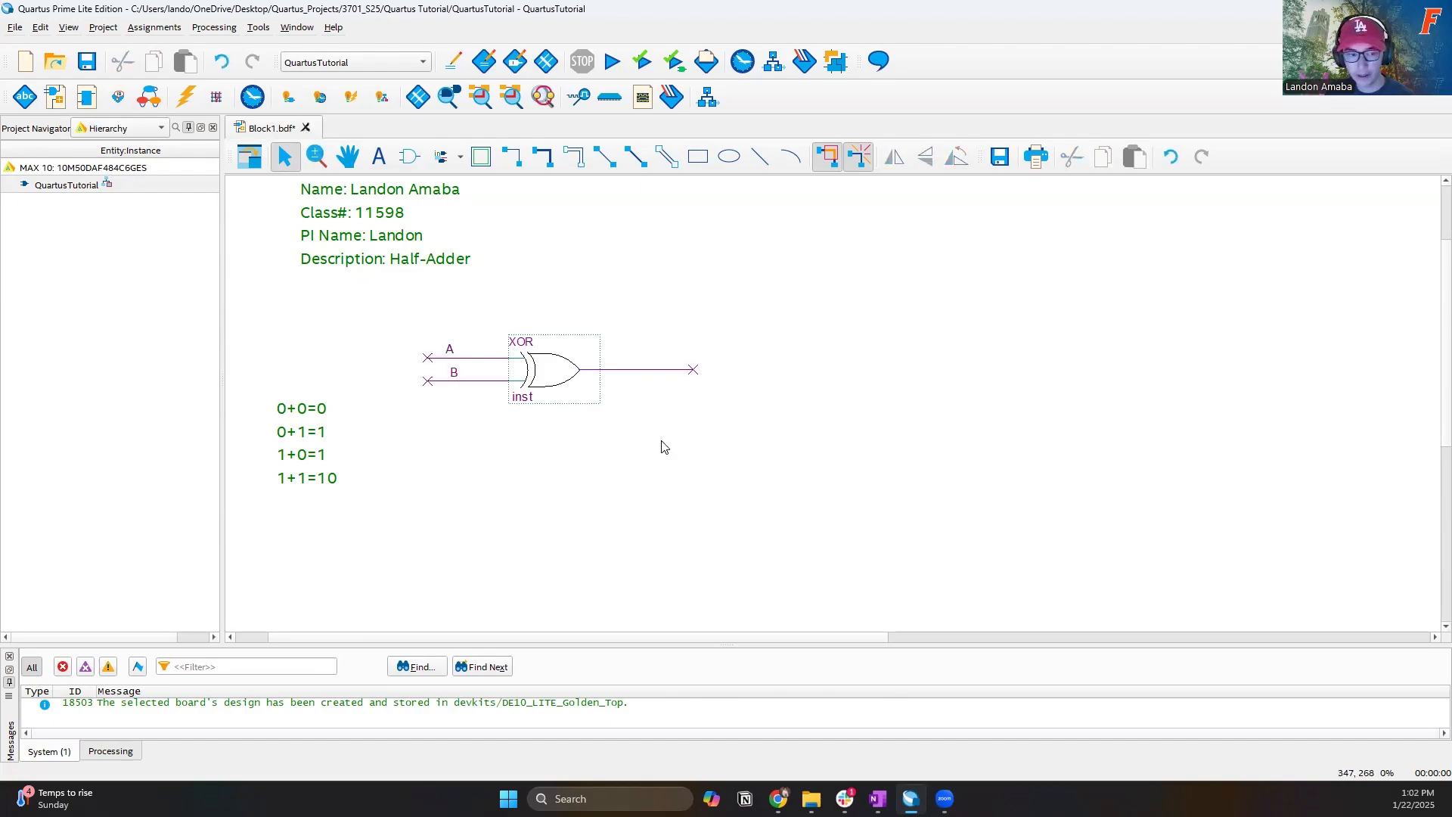
left_click(655, 370)
type("Z")
key("Return")
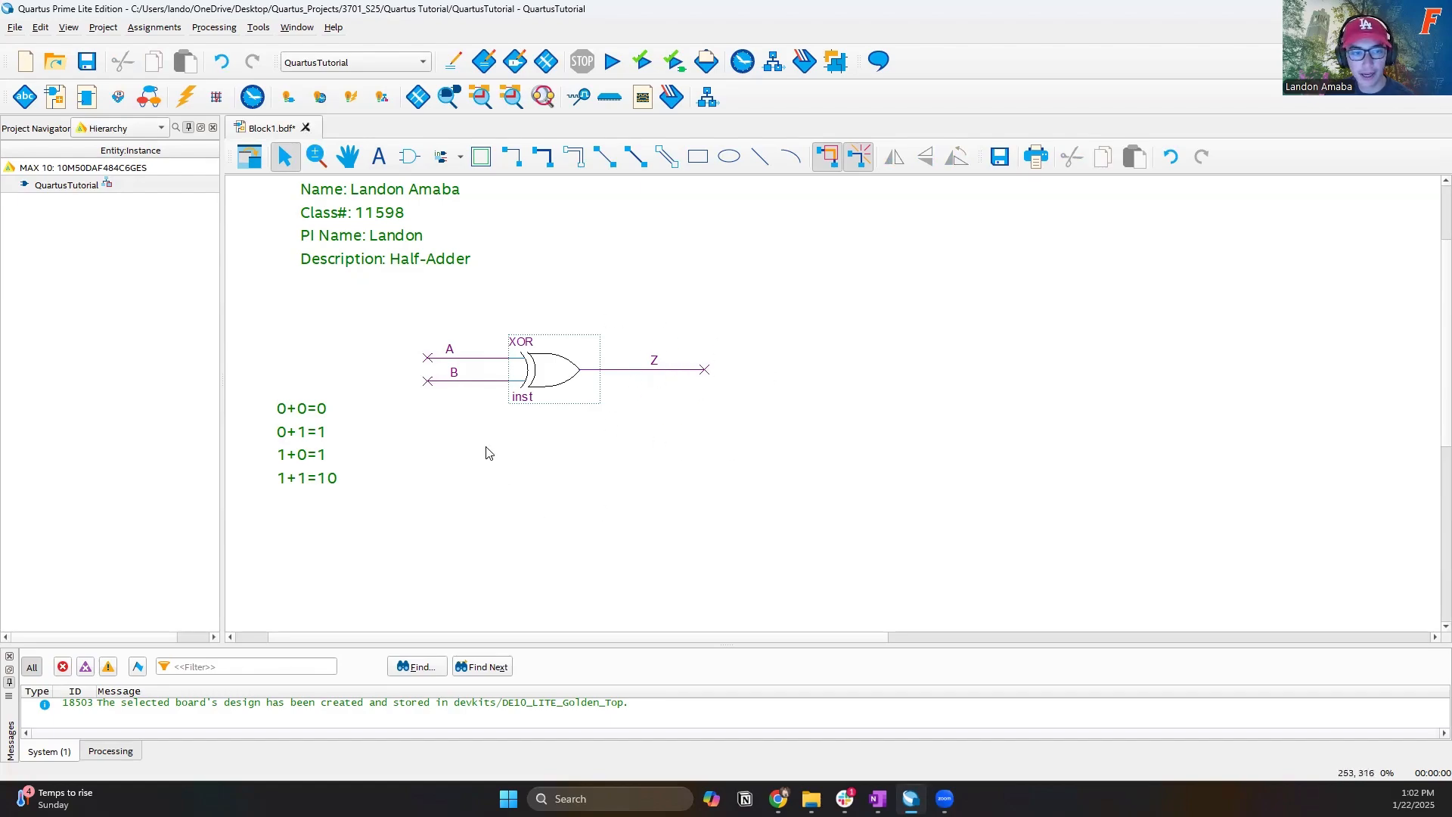
- Rename the XOR gate's upper input wire to A_L
left_click(451, 349)
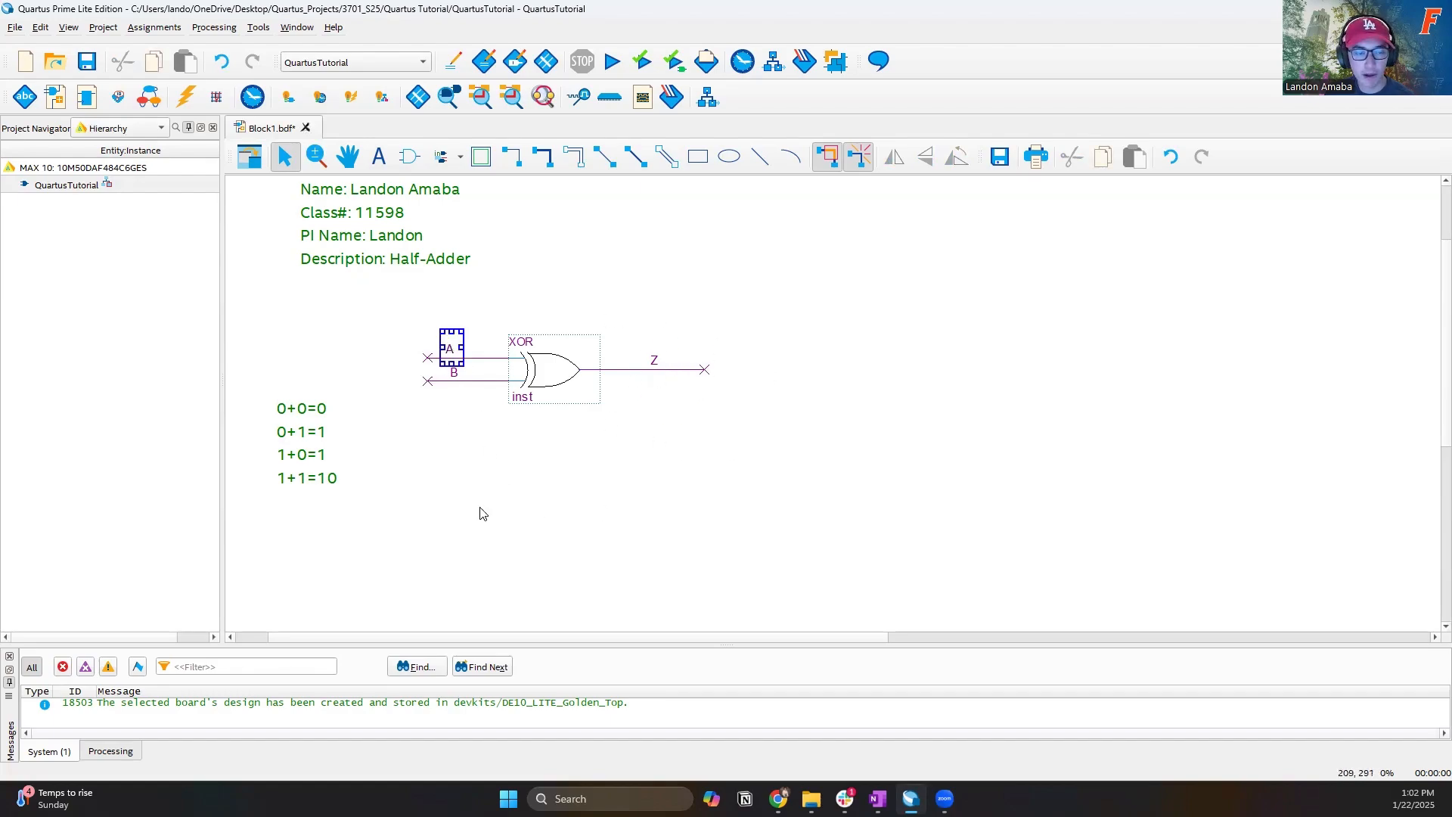
left_click(450, 346)
type("A_L")
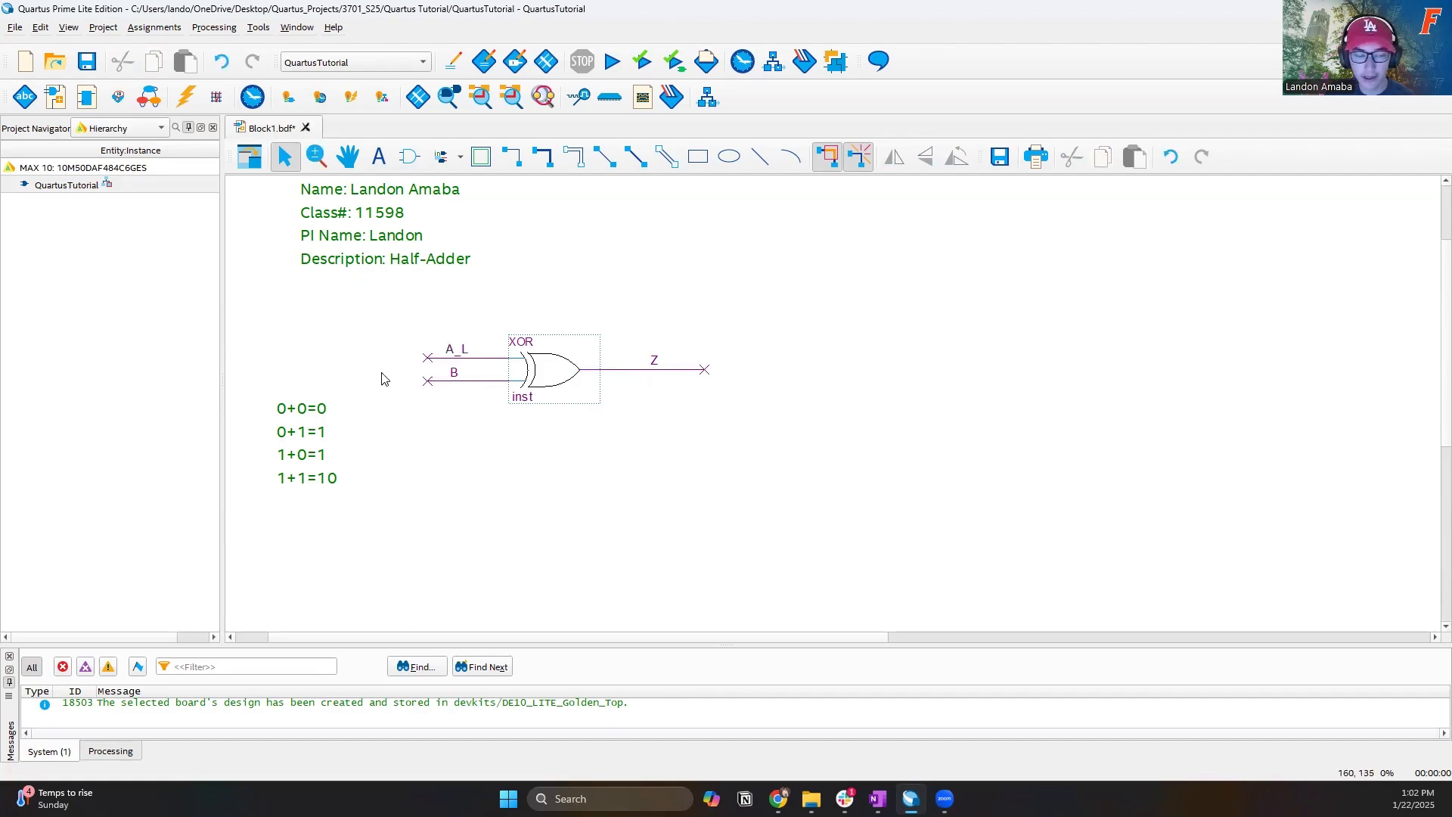
- Remove the _L suffix from the upper input wire's name, leaving A
double_click(454, 346)
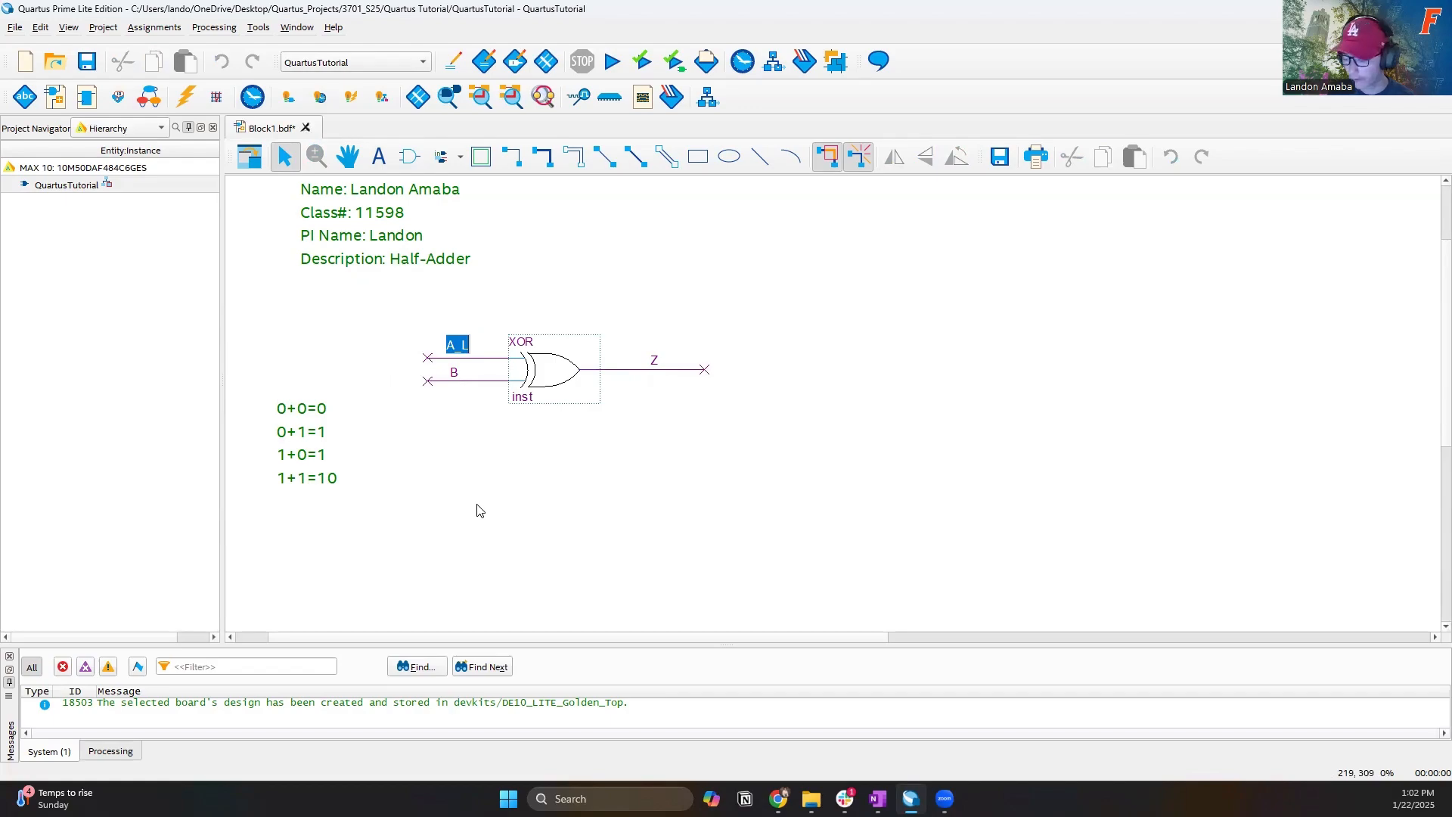
key("Right")
key("BackSpace")
key("BackSpace")
left_click(477, 504)
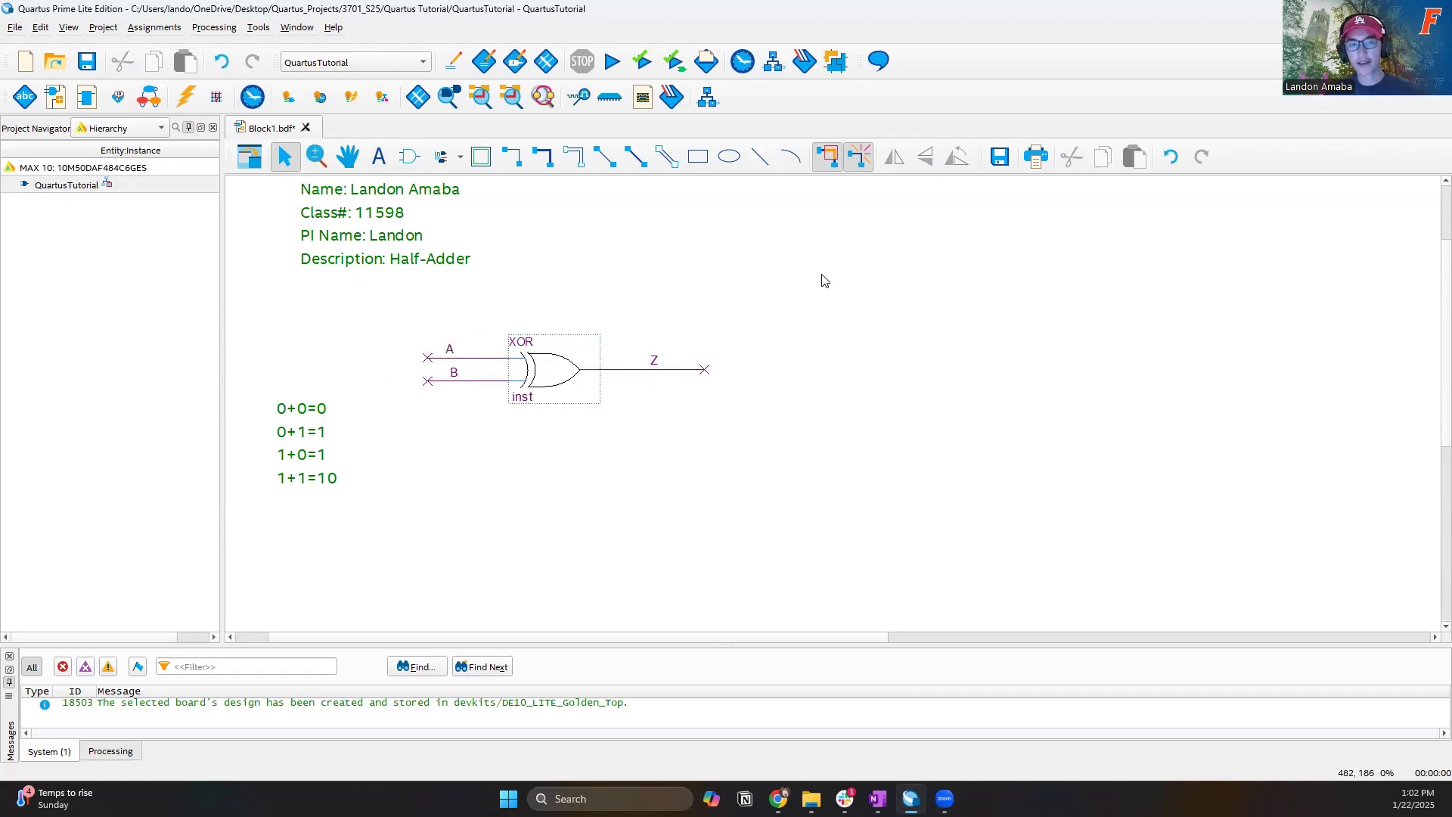
- Insert an output pin in the empty area above and to the right of the XOR gate
double_click(778, 234)
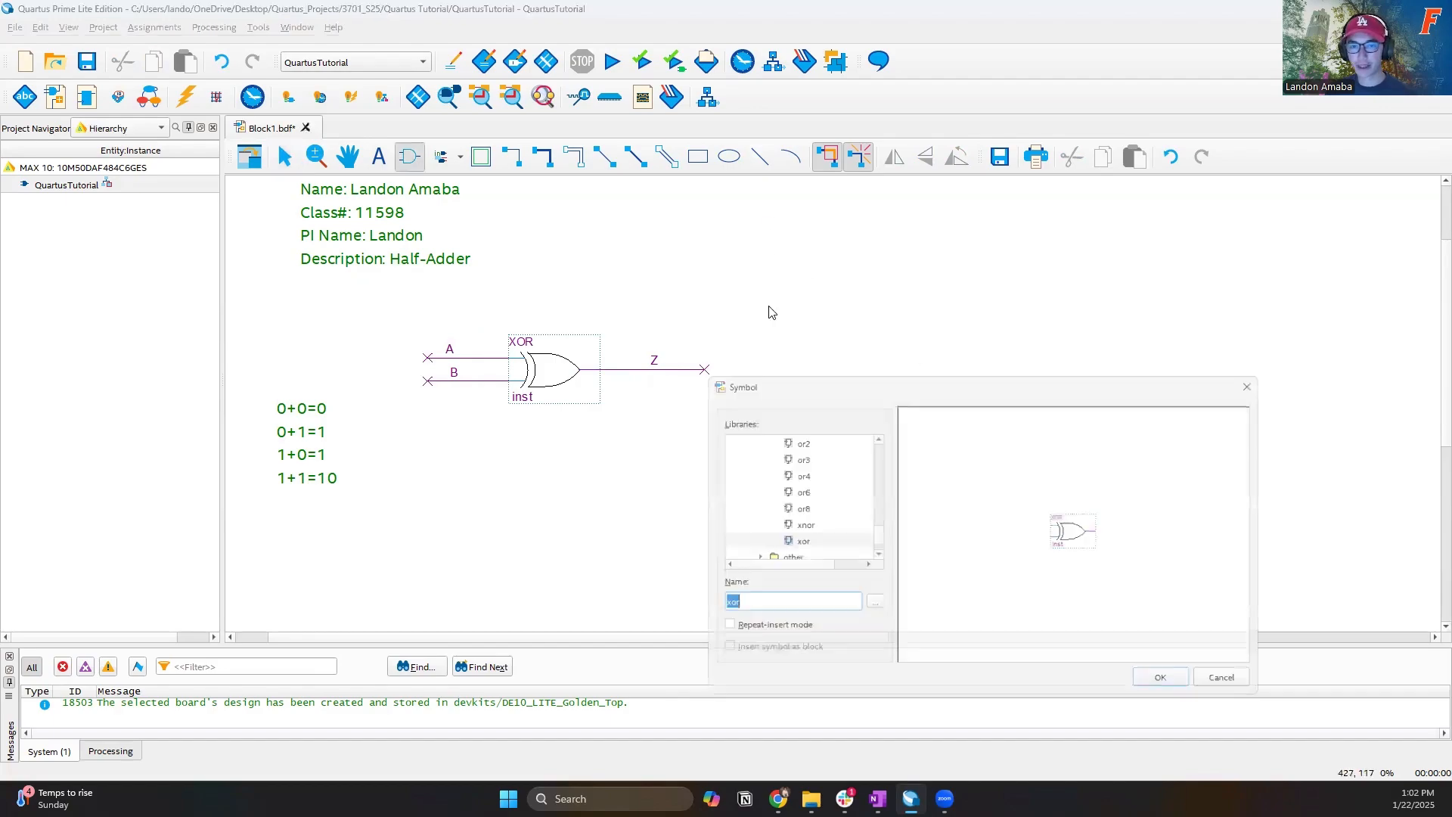
left_click_drag(775, 374, 839, 317)
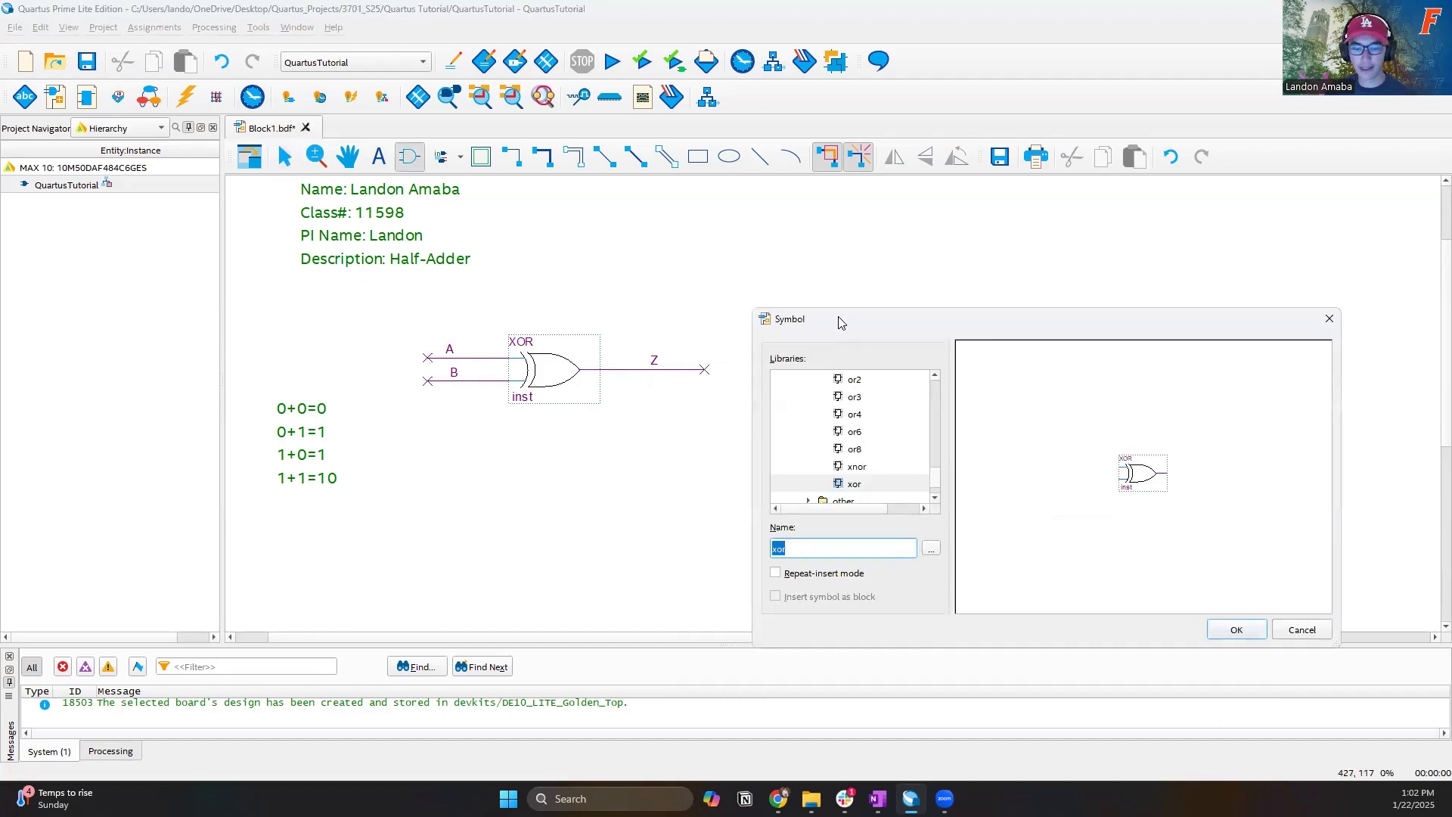
type("in")
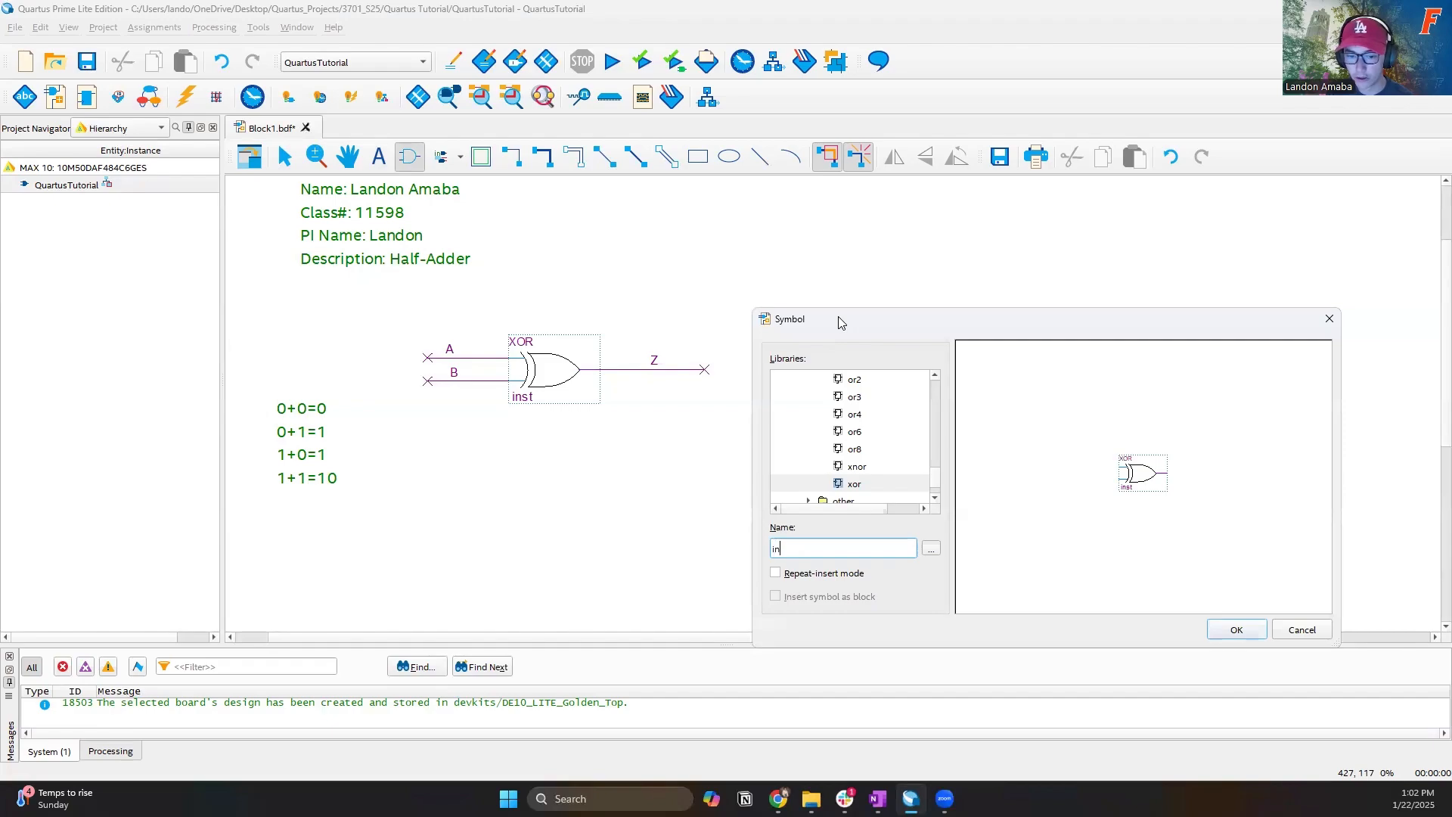
type("put")
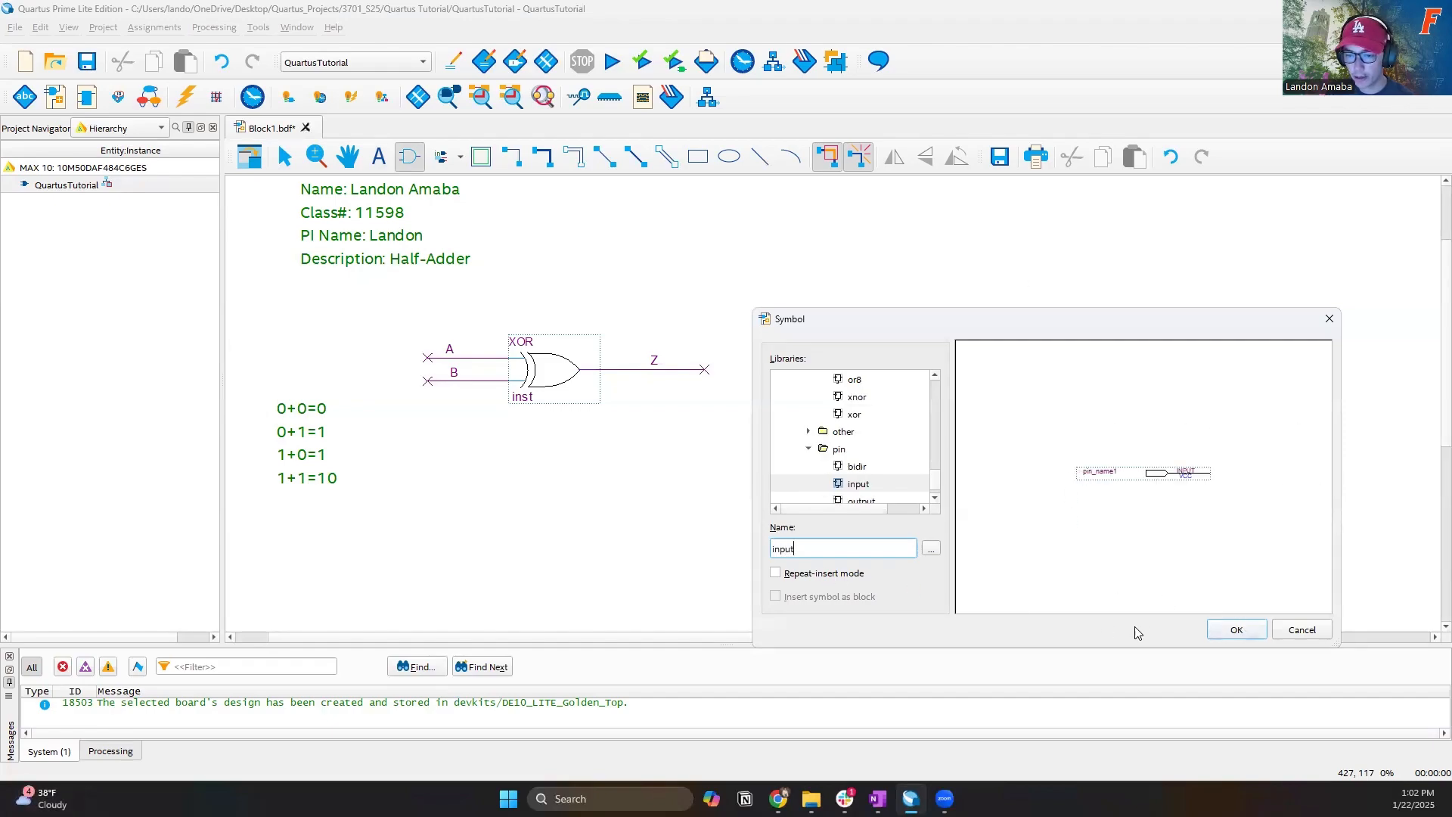
left_click_drag(804, 553, 630, 529)
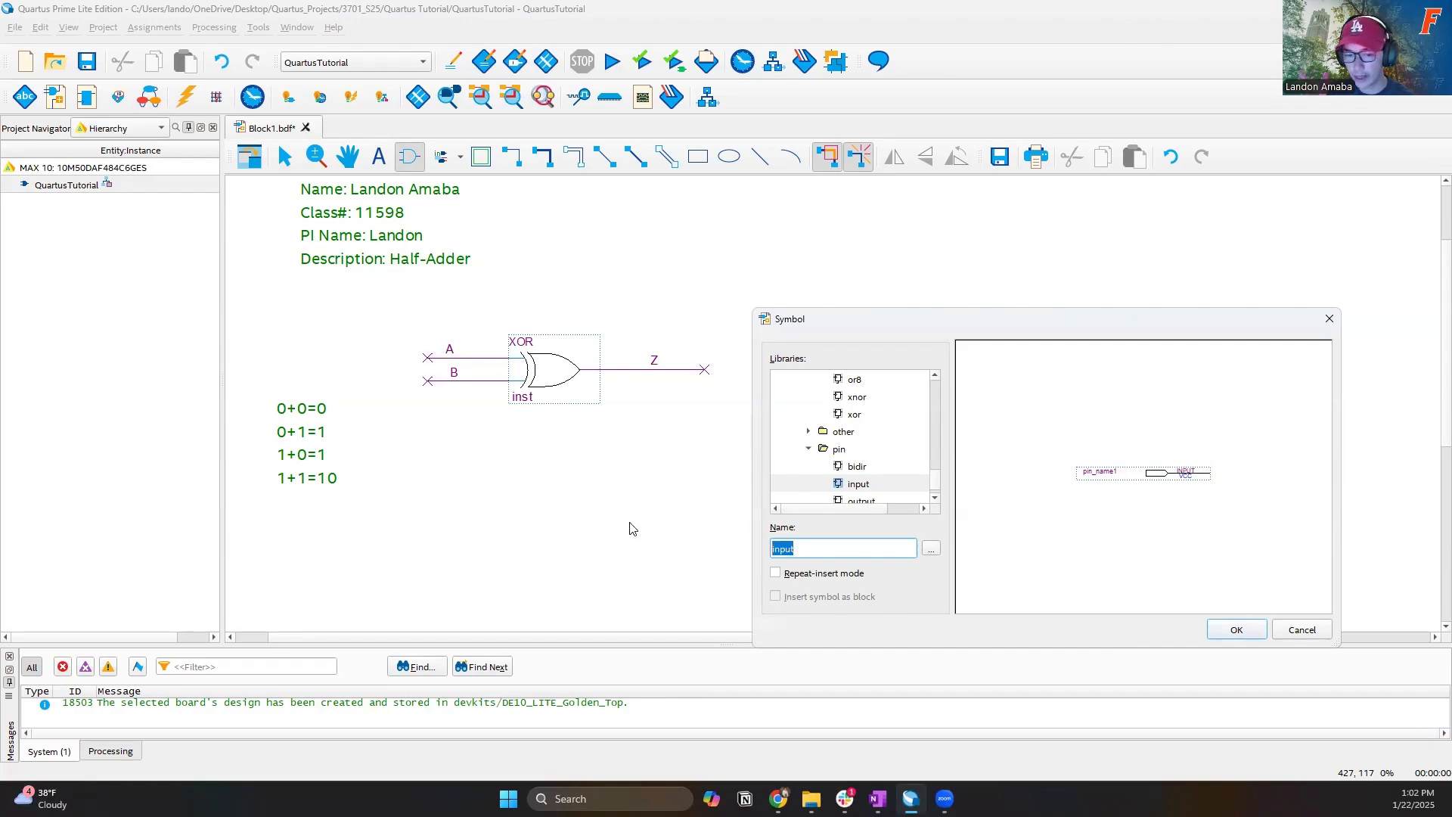
type("output")
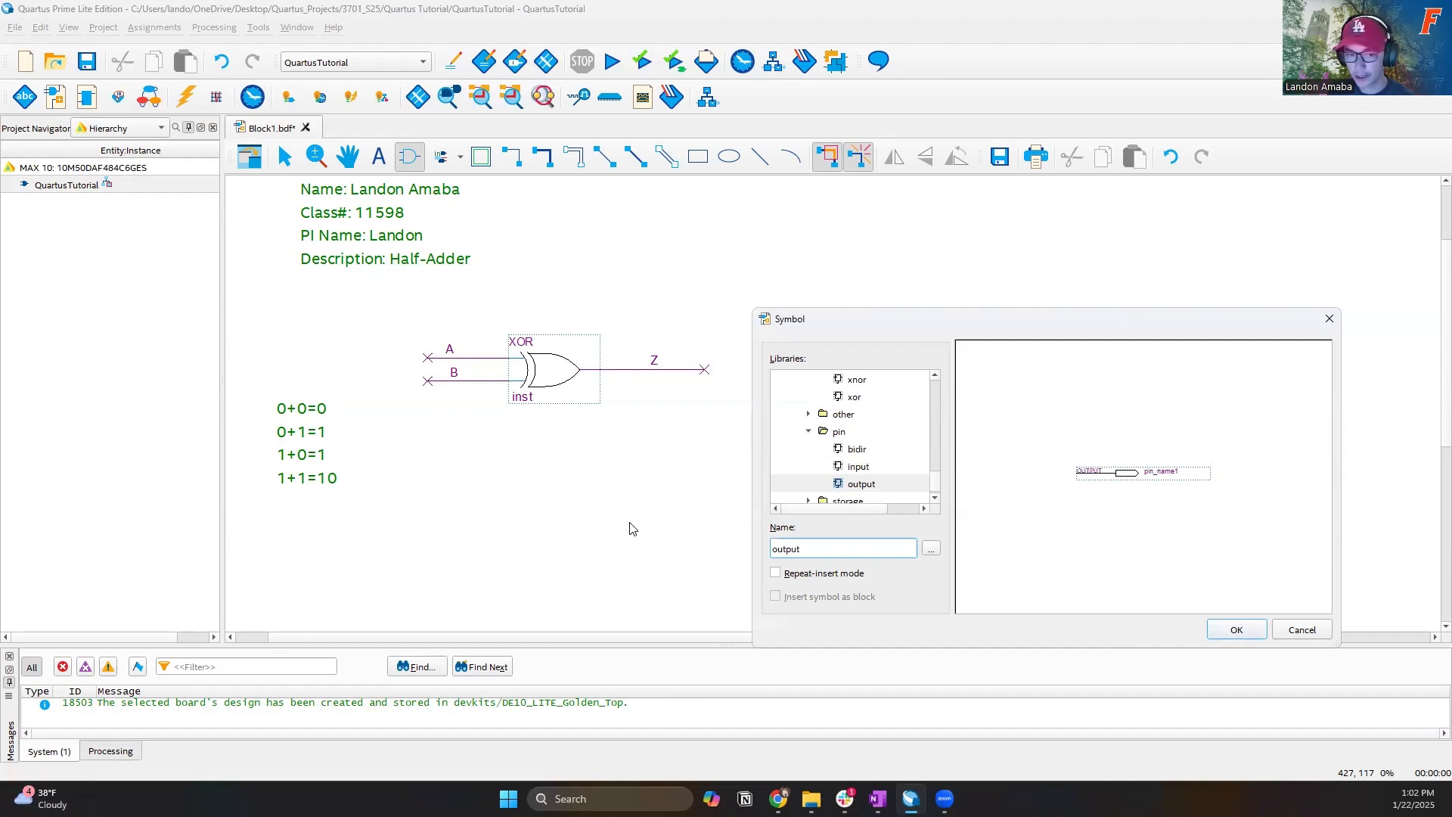
key("Return")
left_click(832, 224)
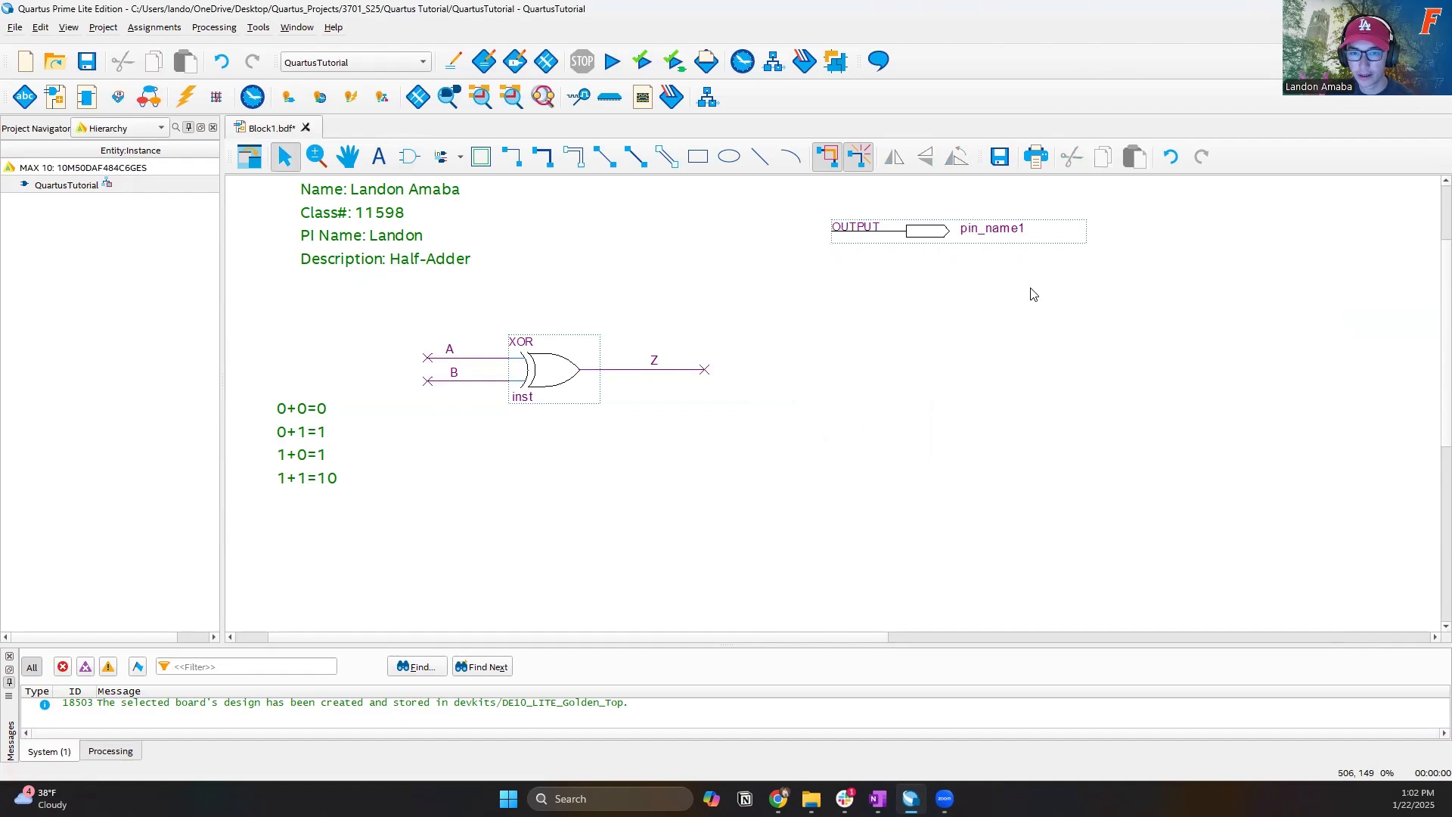
- Name the output pin Z and move it a little further right and slightly up
double_click(990, 227)
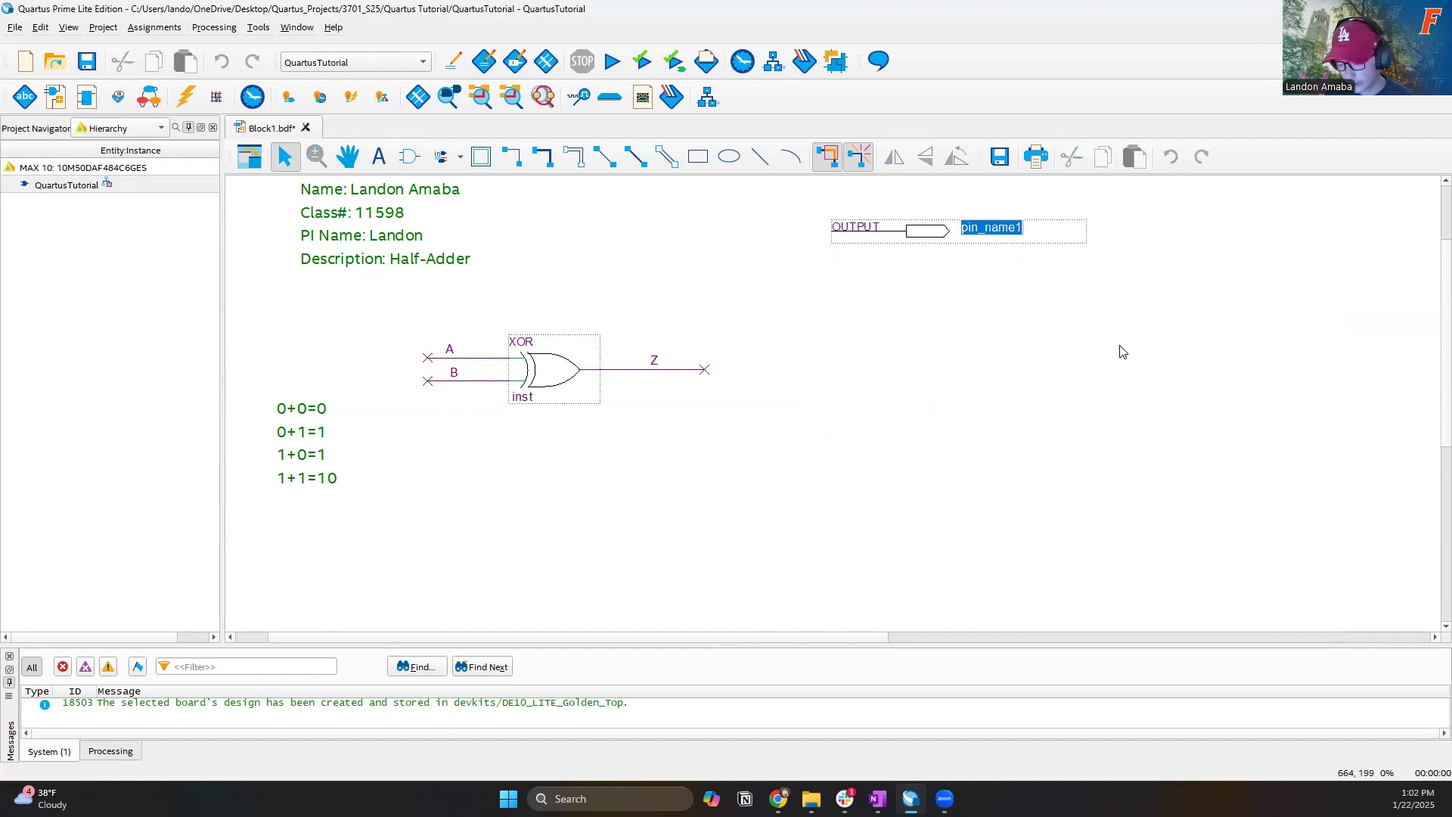
type("Z")
key("Return")
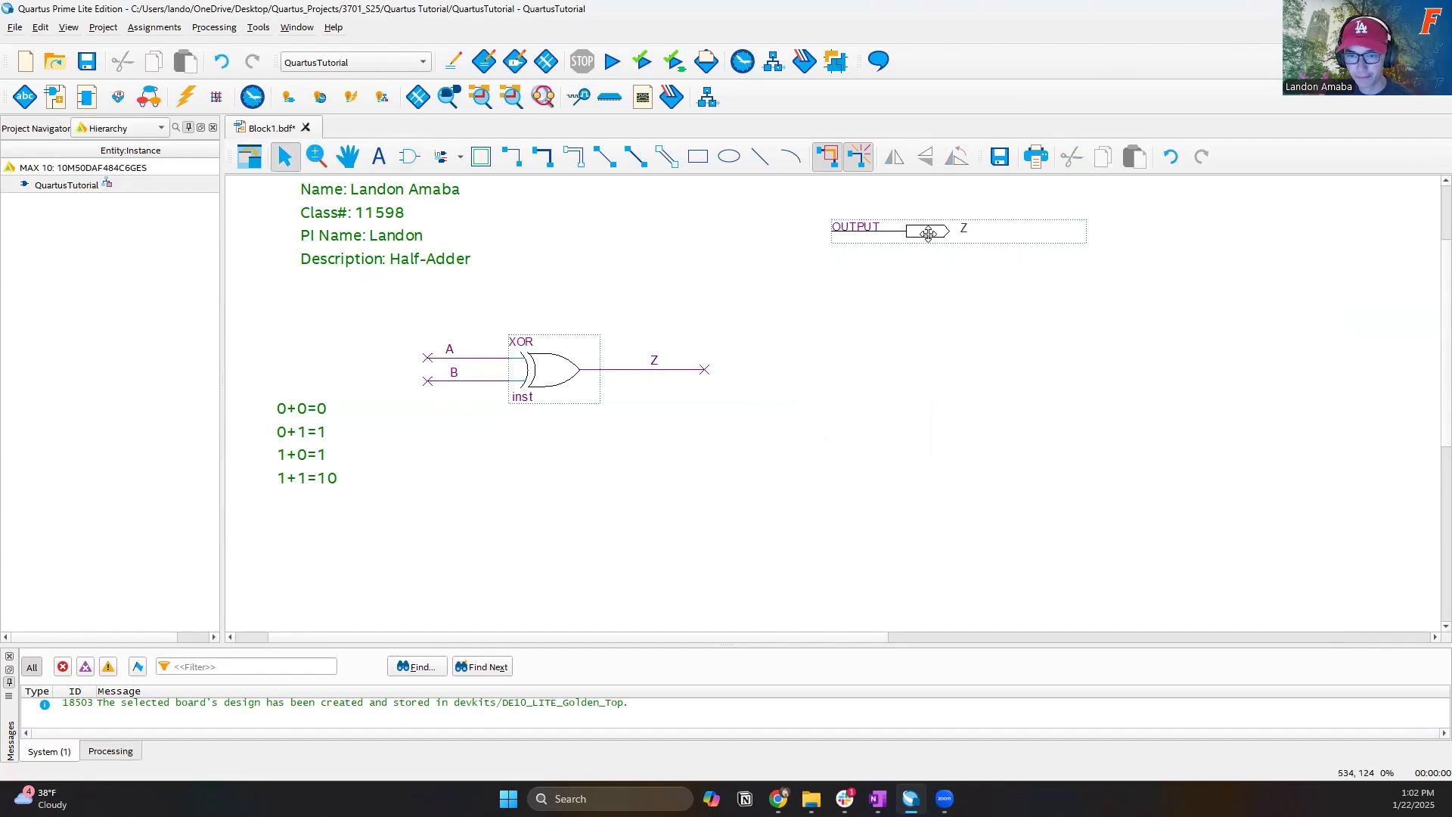
left_click_drag(926, 231, 1007, 219)
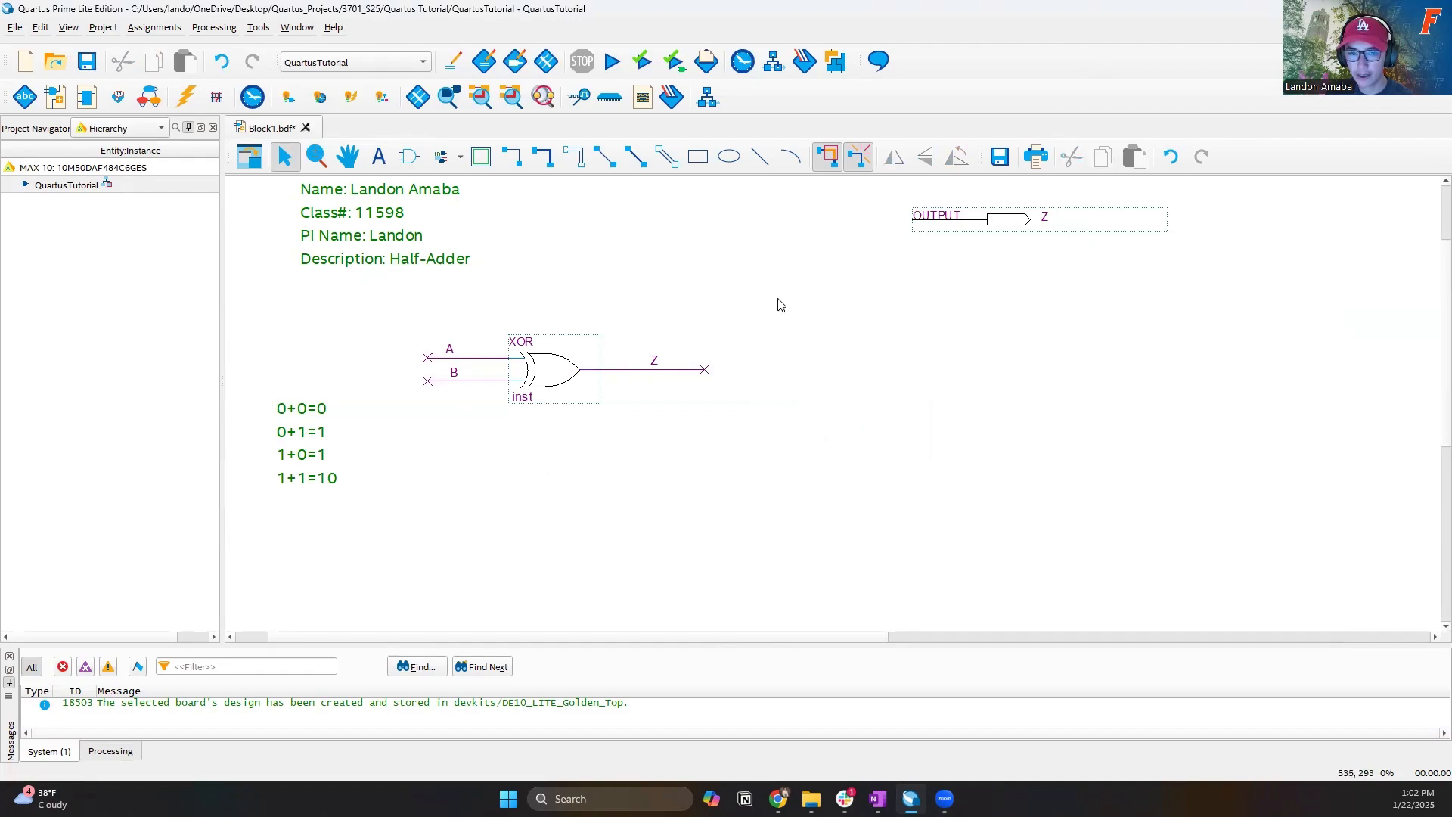
- Insert four input pins in a column below output pin Z using repeat-insert mode
double_click(860, 284)
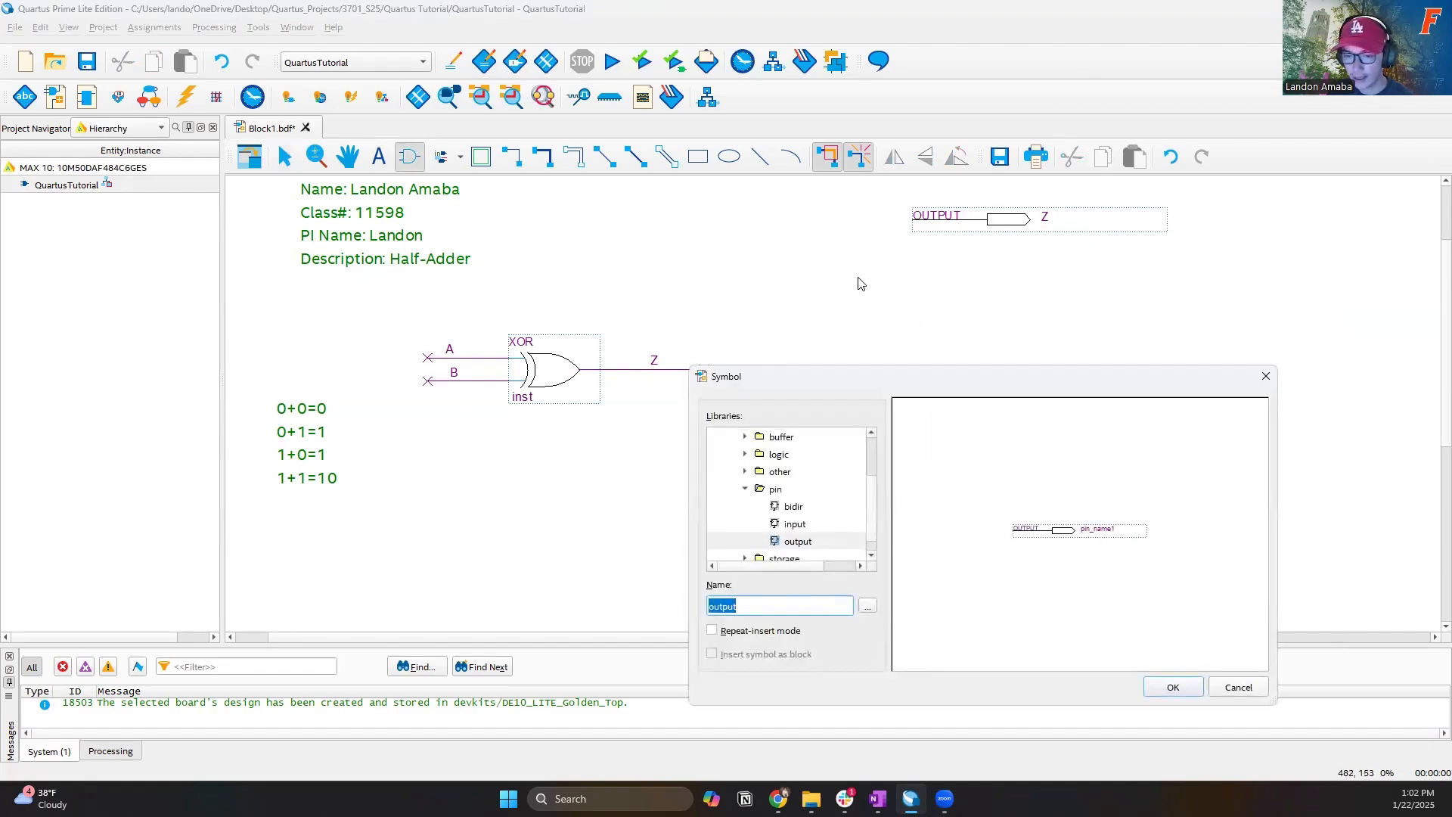
type("input")
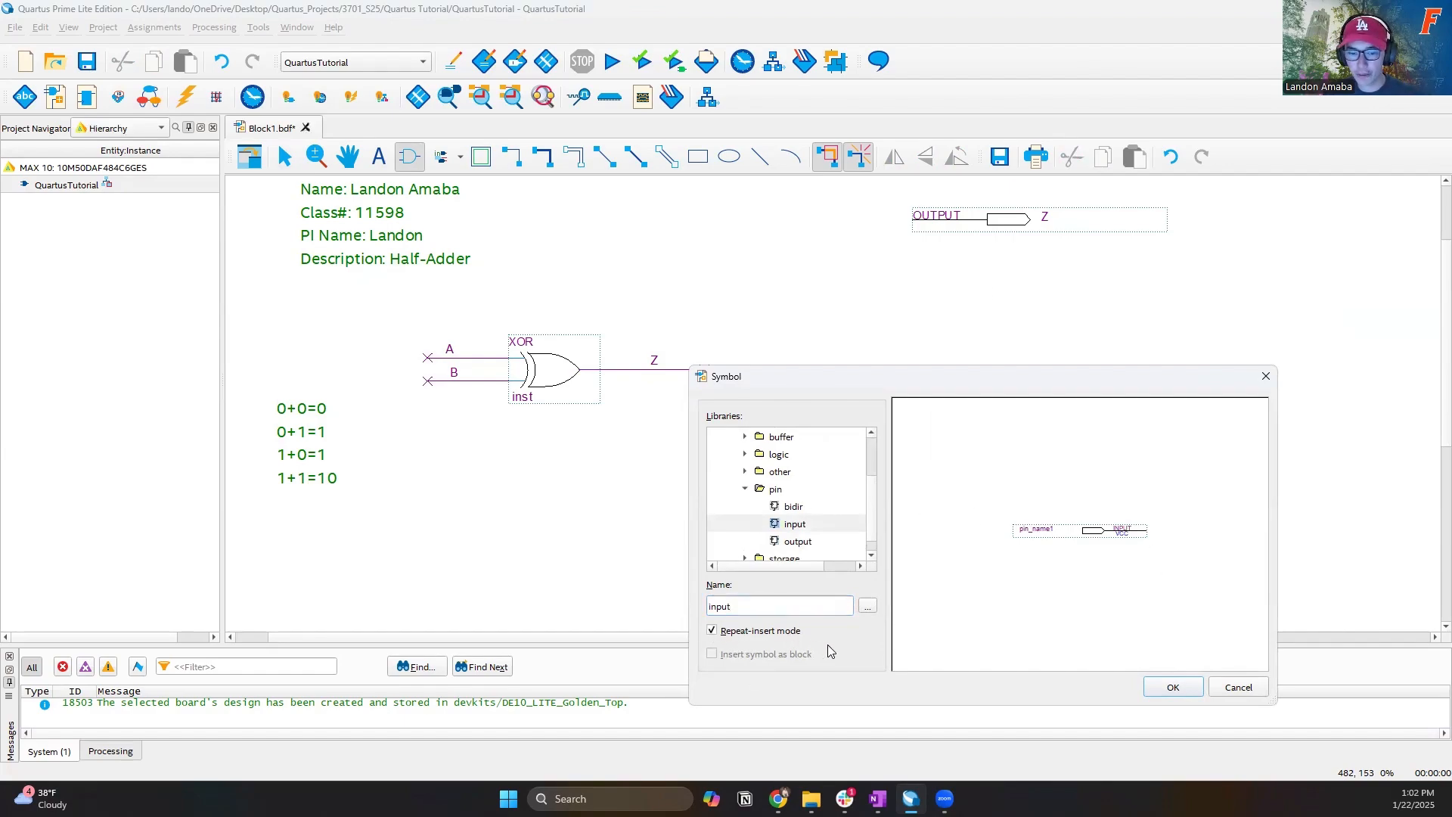
left_click(1170, 687)
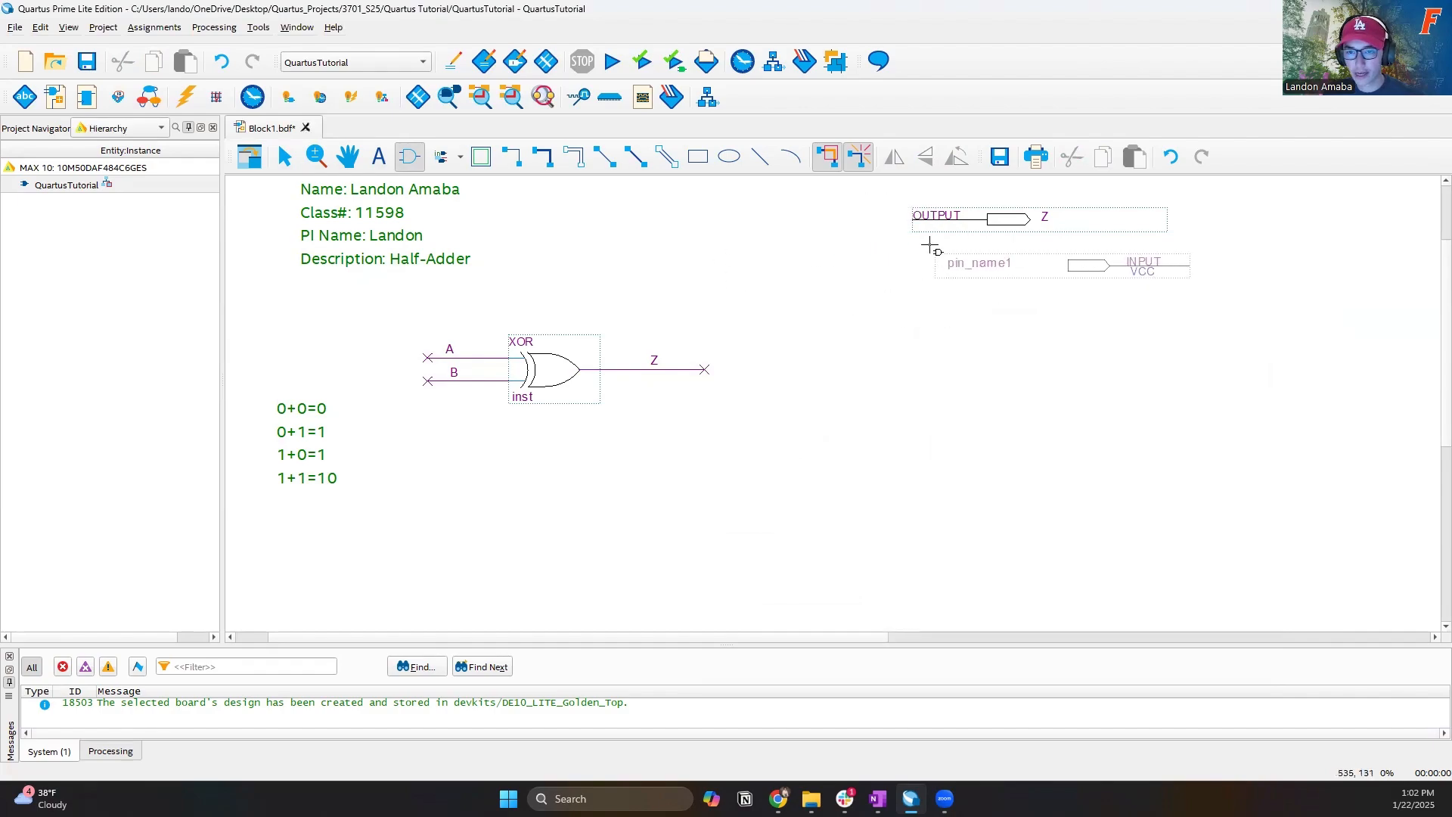
left_click(903, 236)
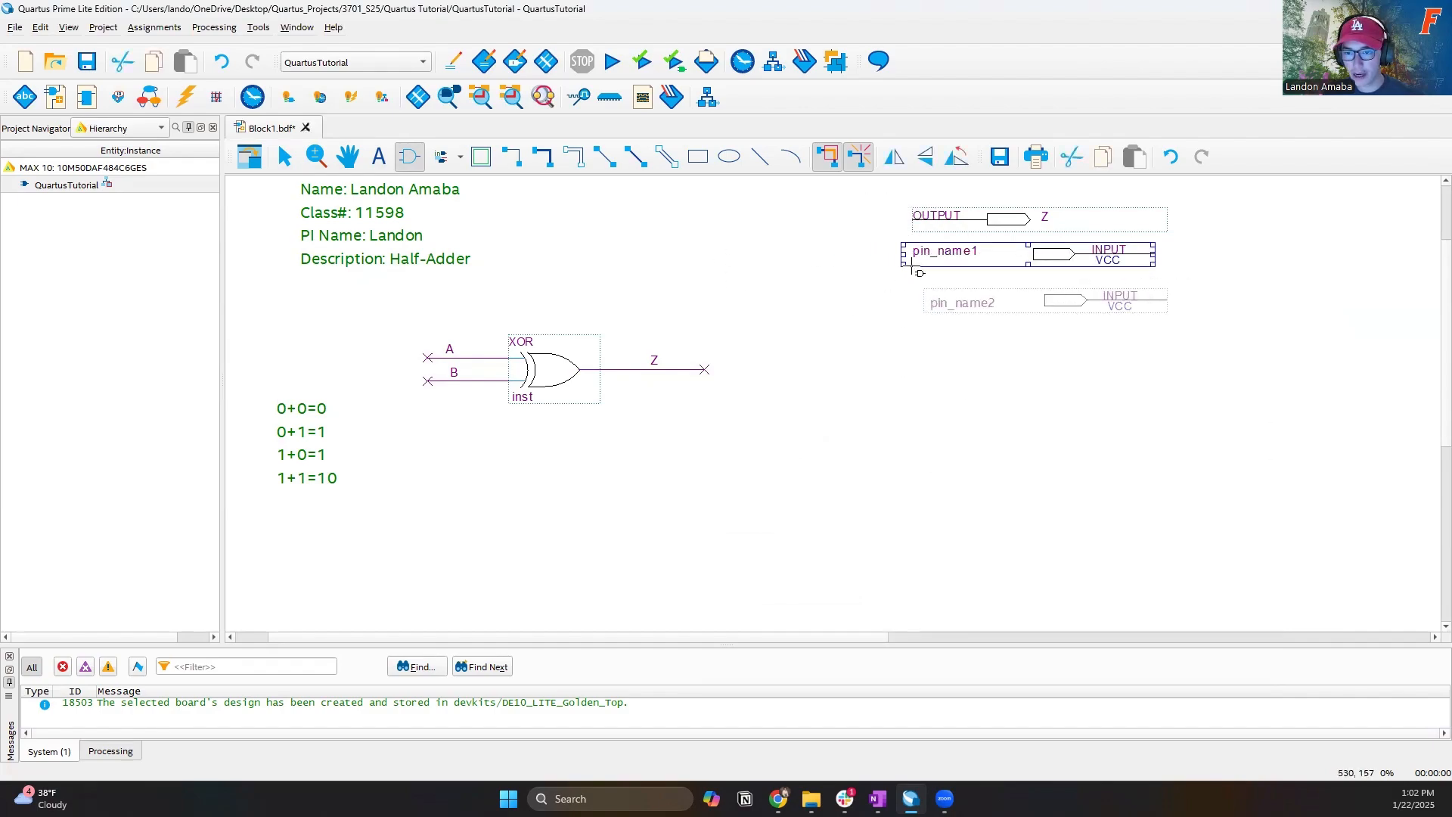
left_click(904, 294)
left_click(904, 375)
left_click(892, 467)
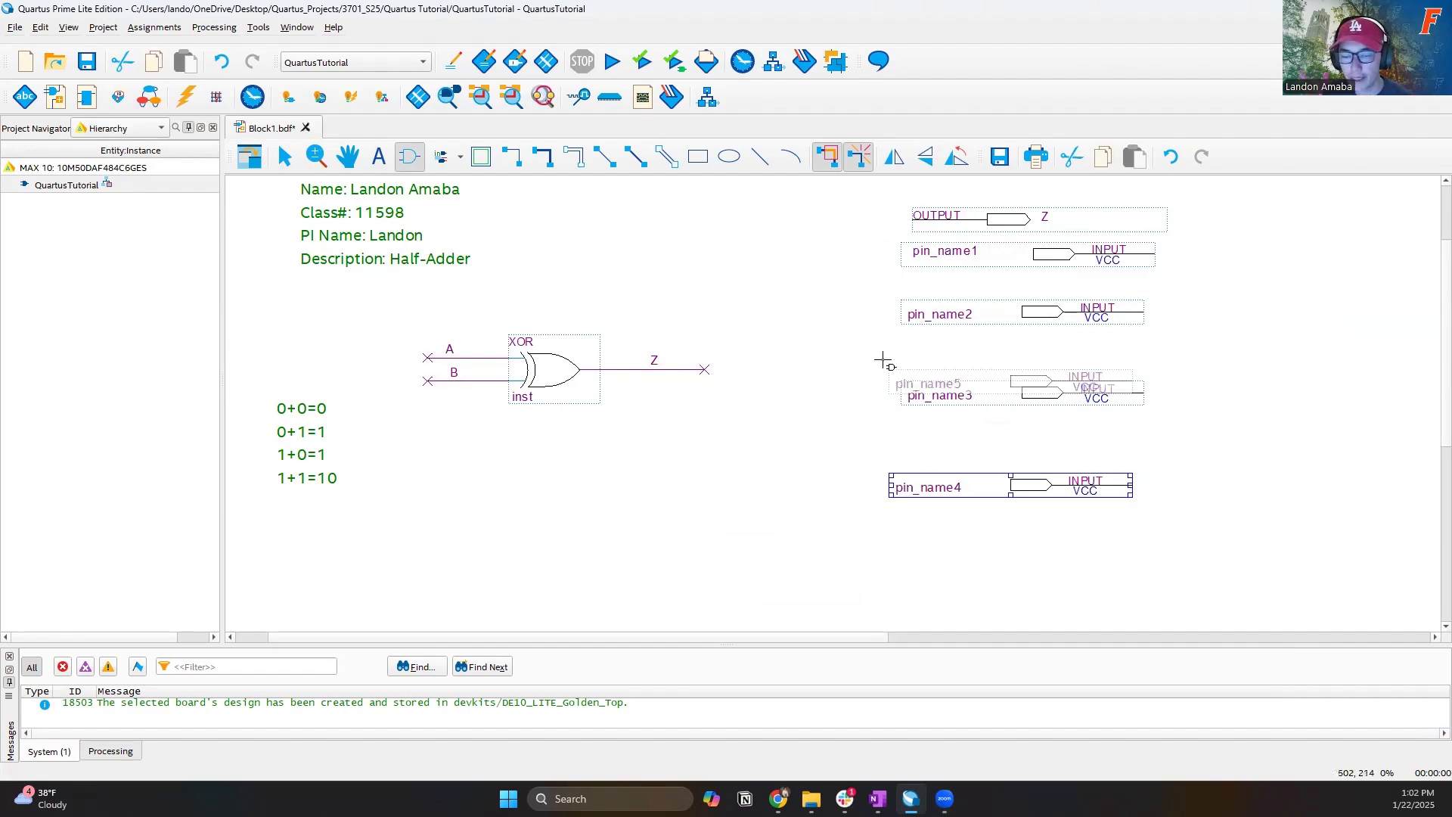
- Delete the two lowest input pins and move the second input pin directly beneath the first
key("Escape")
left_click_drag(1264, 561, 838, 350)
key("Delete")
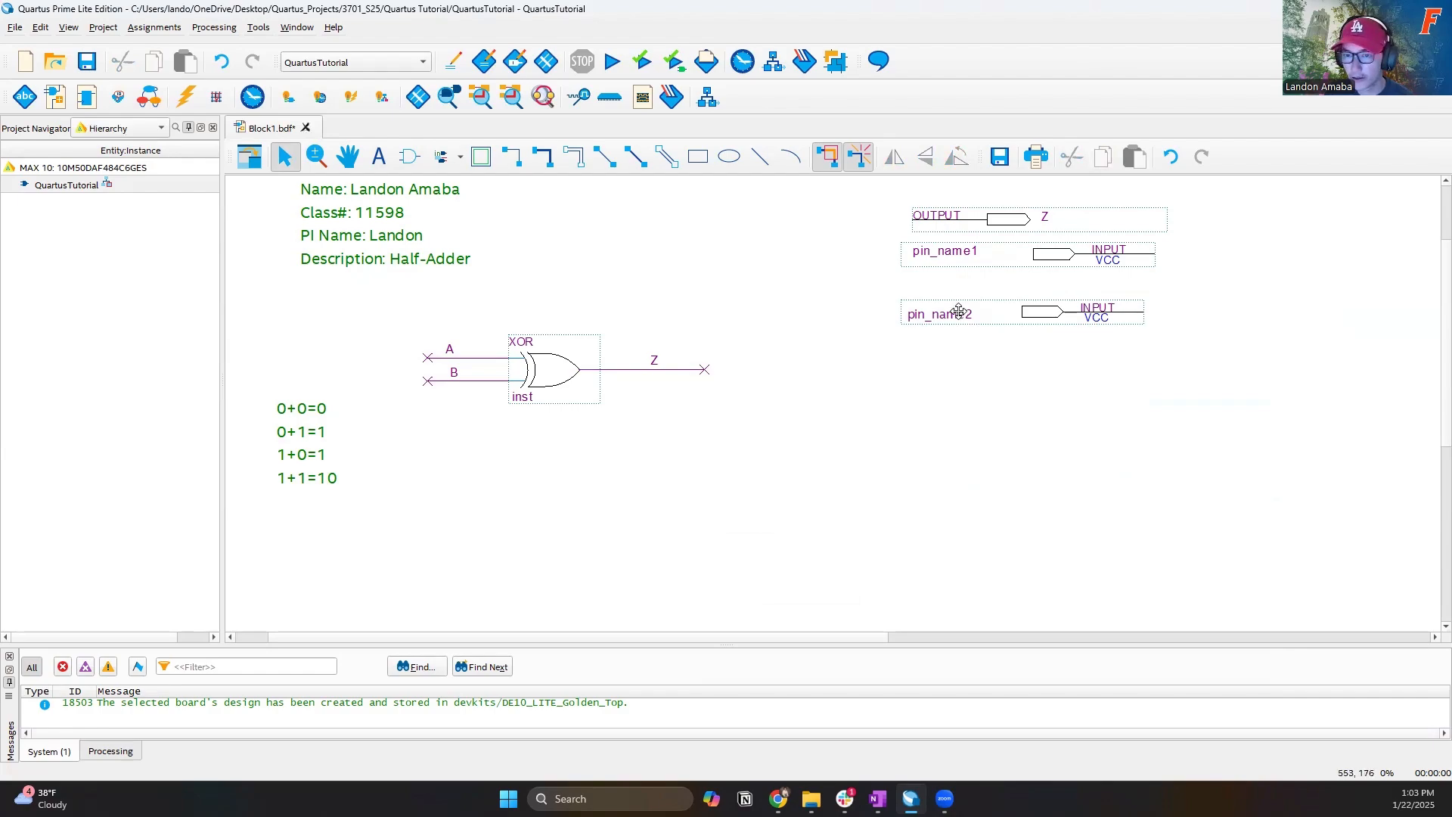
left_click_drag(952, 312, 963, 275)
- Name the upper input pin A and the lower input pin B
double_click(926, 250)
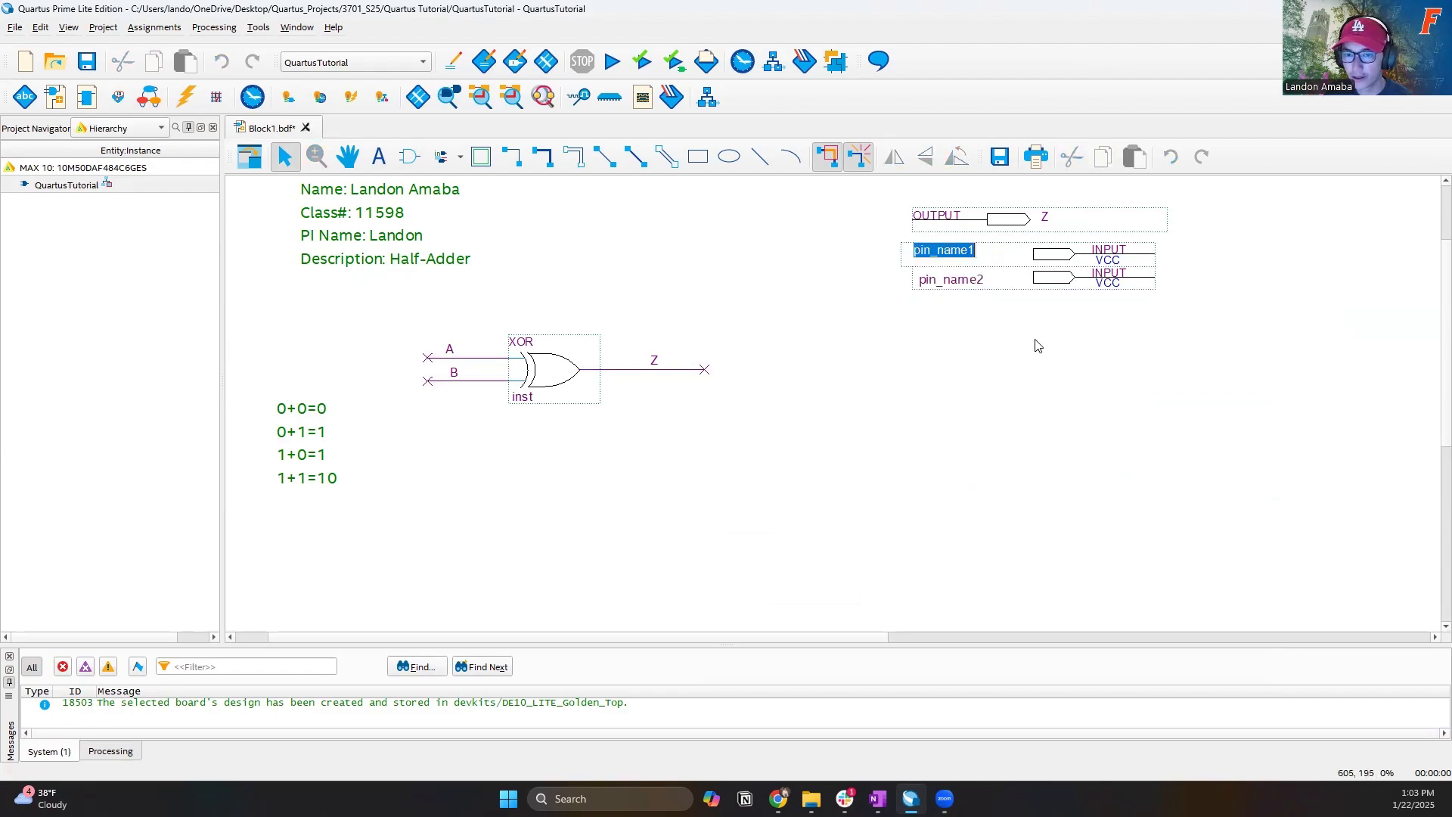
type("A")
key("Return")
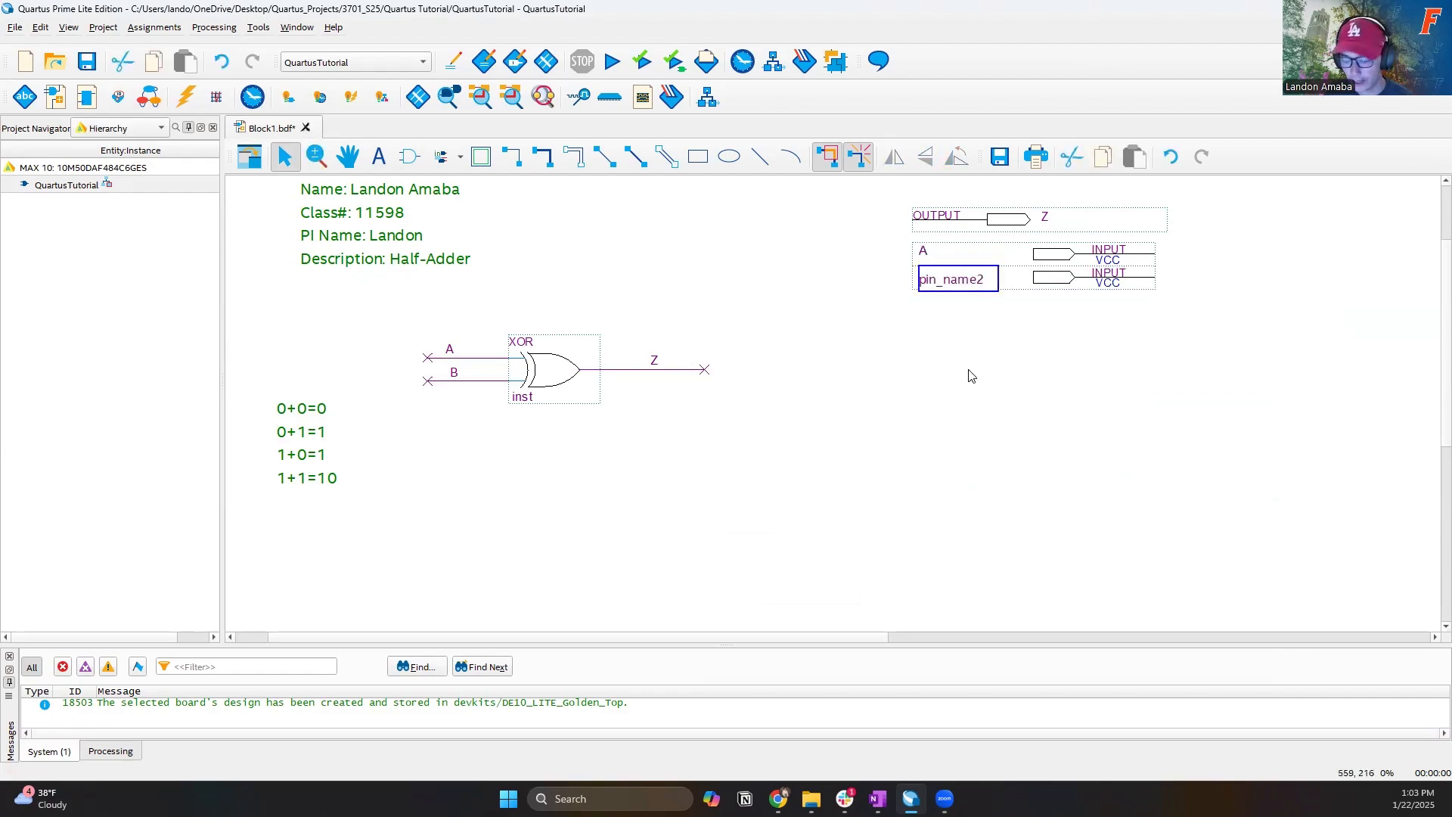
double_click(942, 276)
type("B")
key("Return")
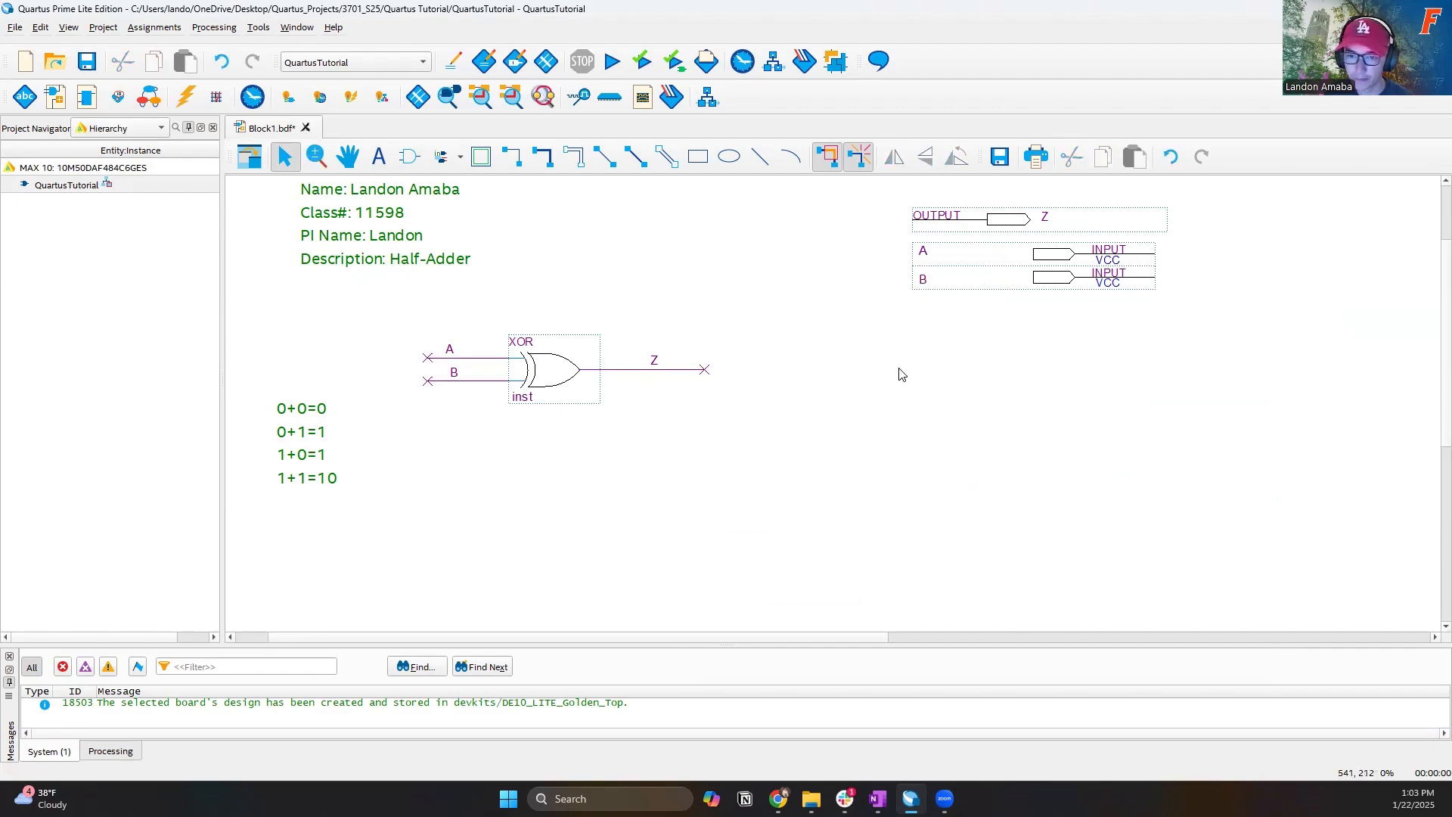
left_click(451, 349)
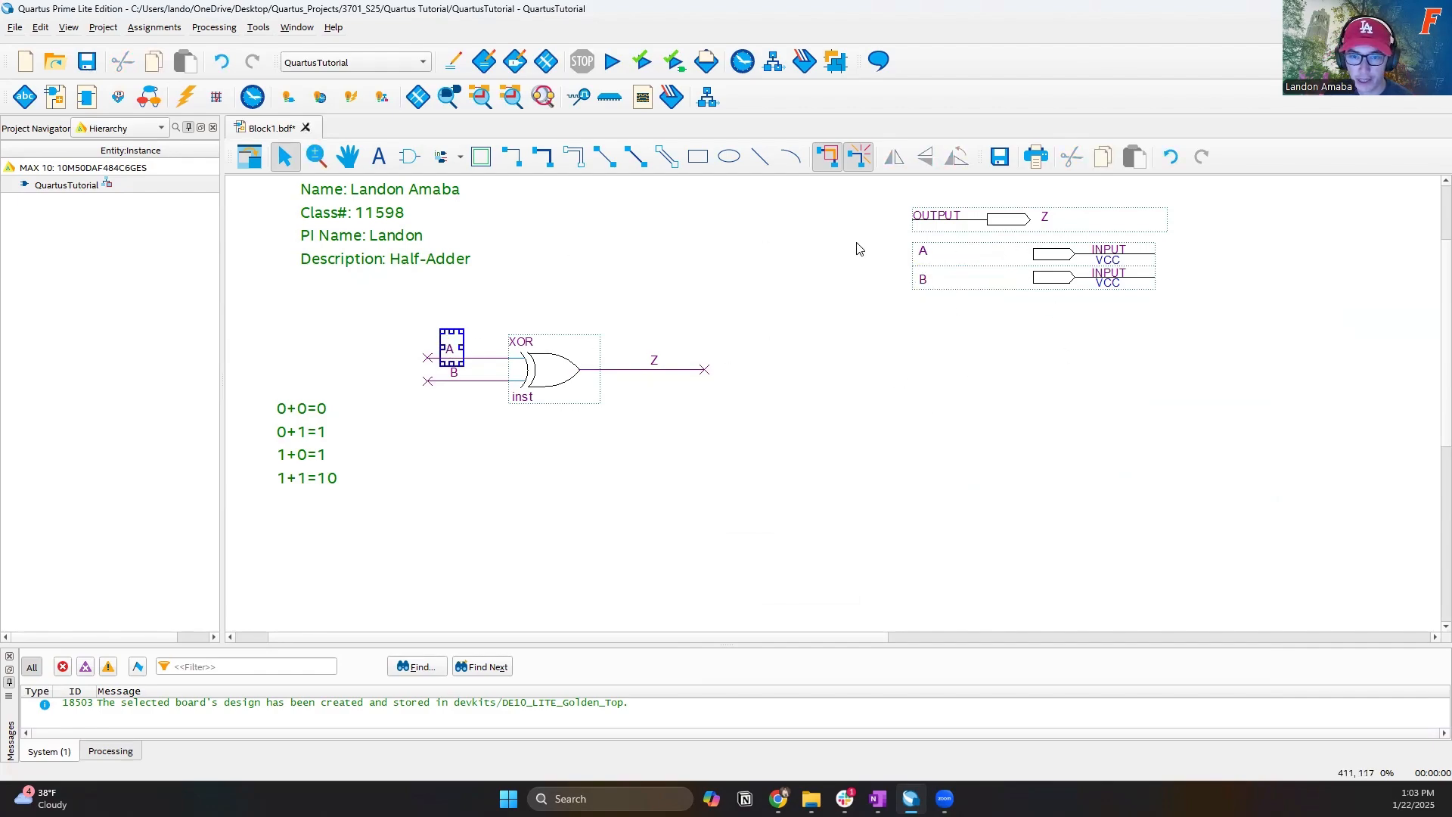
left_click(917, 258)
left_click(453, 372)
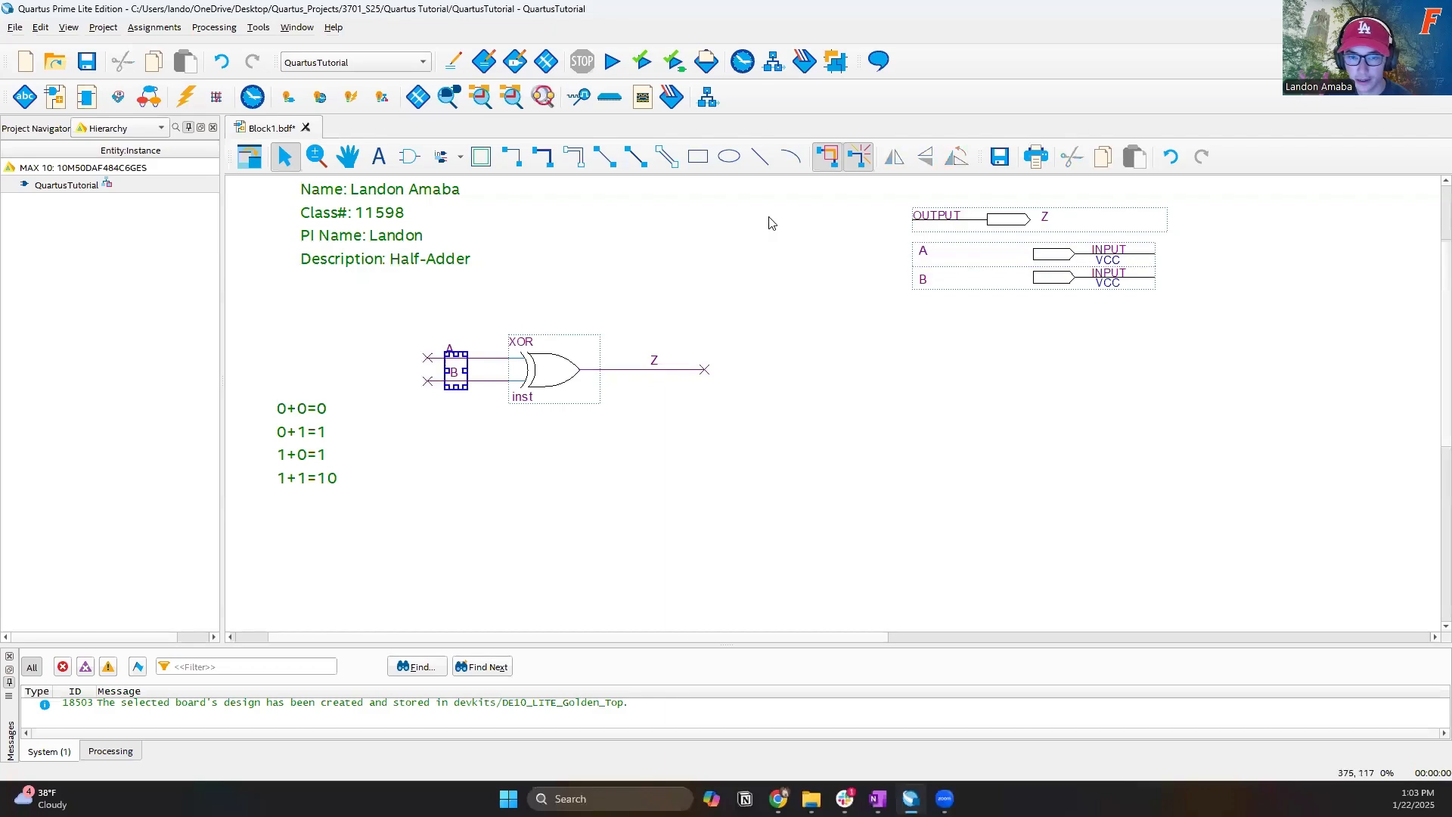
left_click(927, 277)
left_click(879, 344)
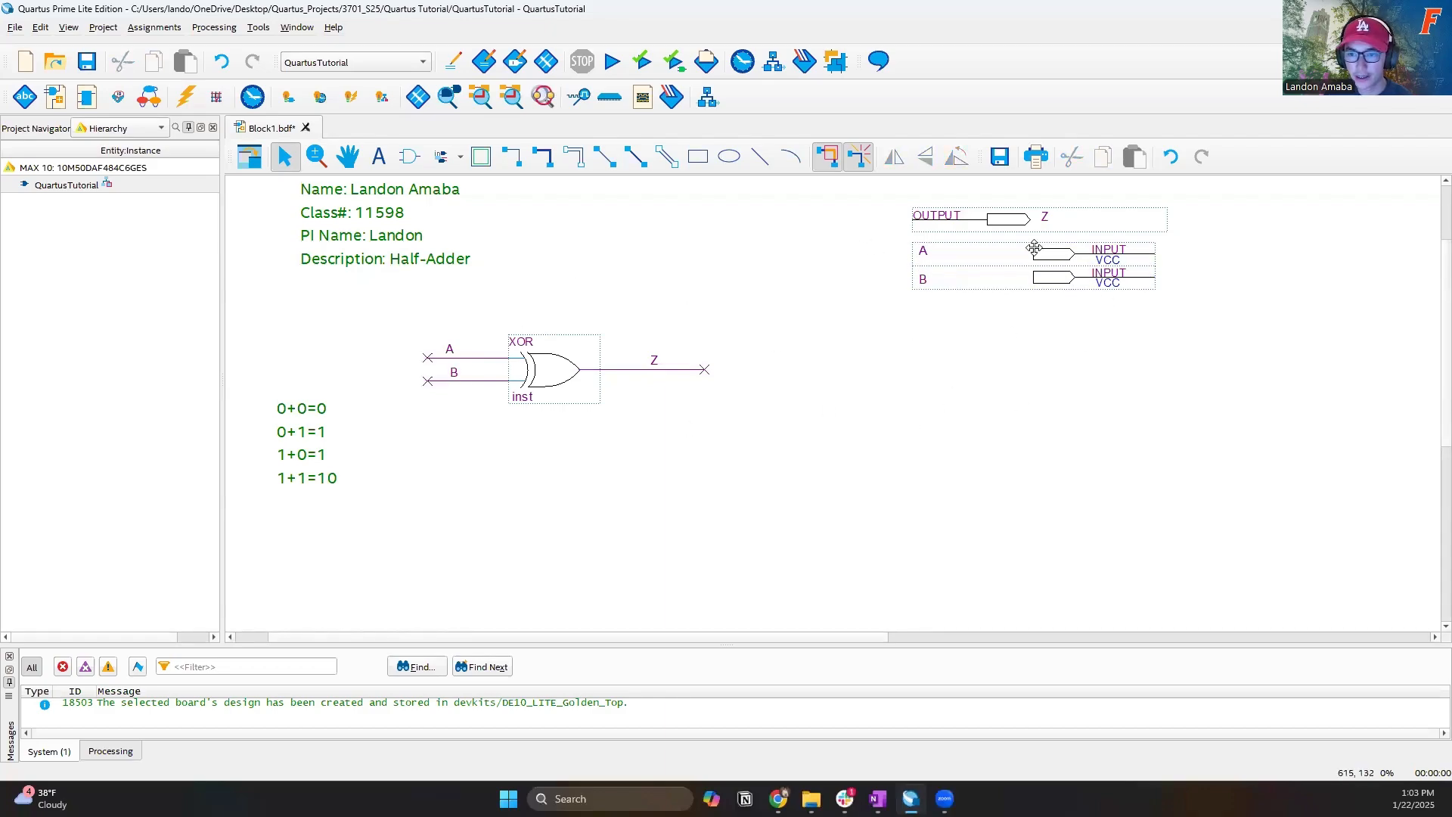
- Try wiring input pin A directly to the XOR gate's upper input wire and undo that connection
left_click_drag(1155, 254, 497, 356)
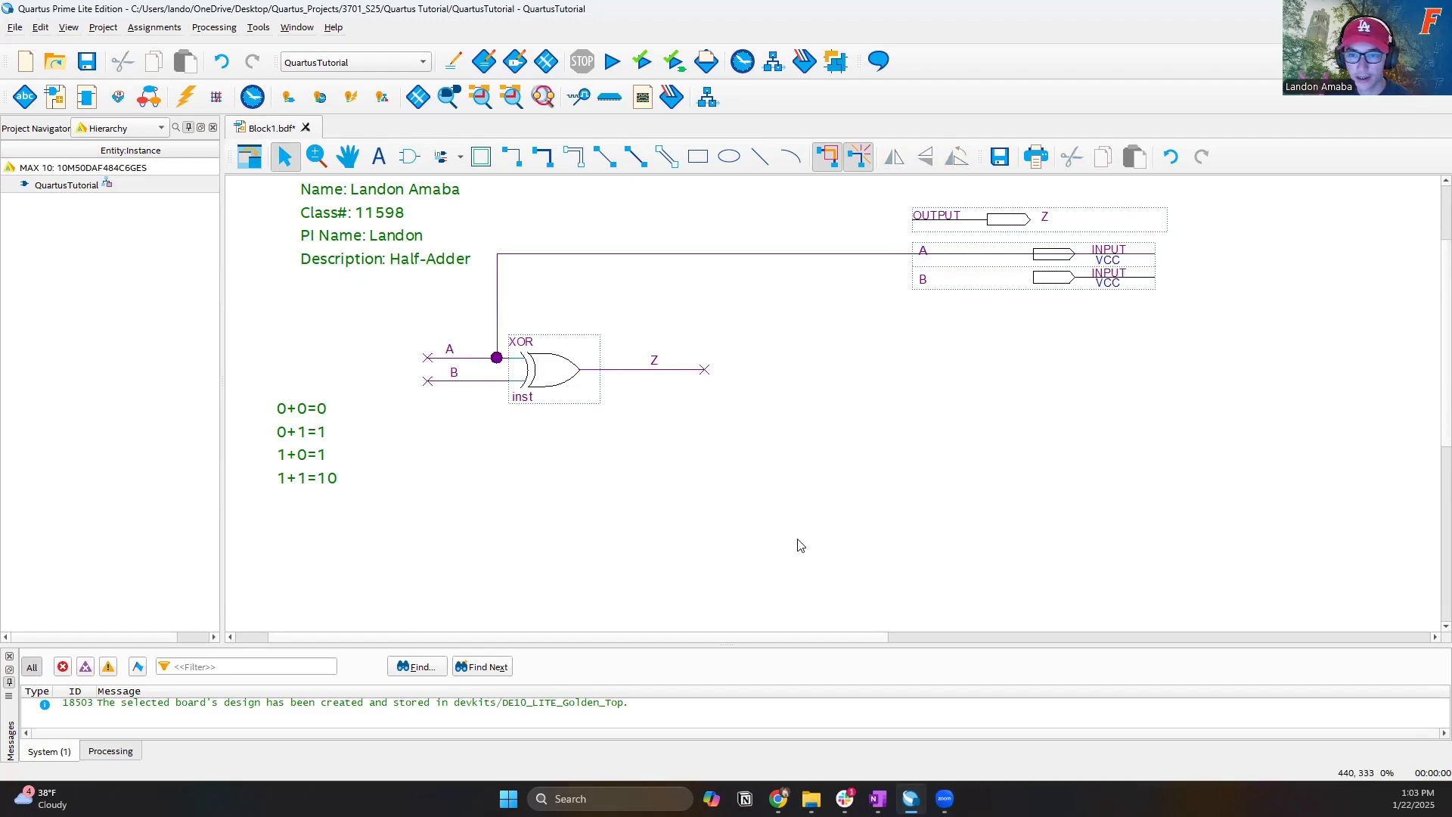
key("ctrl+z")
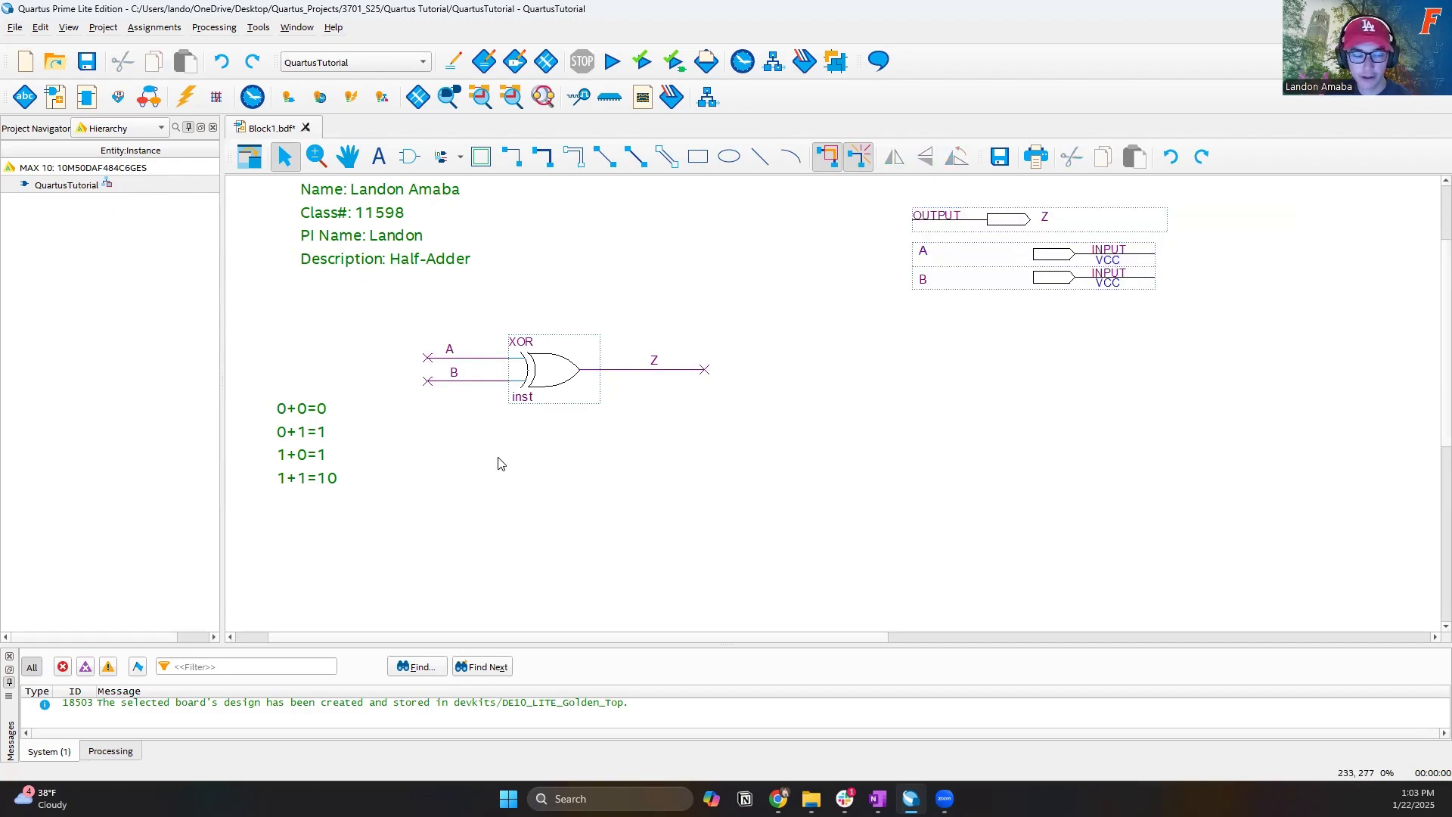
left_click_drag(361, 311, 778, 431)
left_click_drag(244, 378, 350, 476)
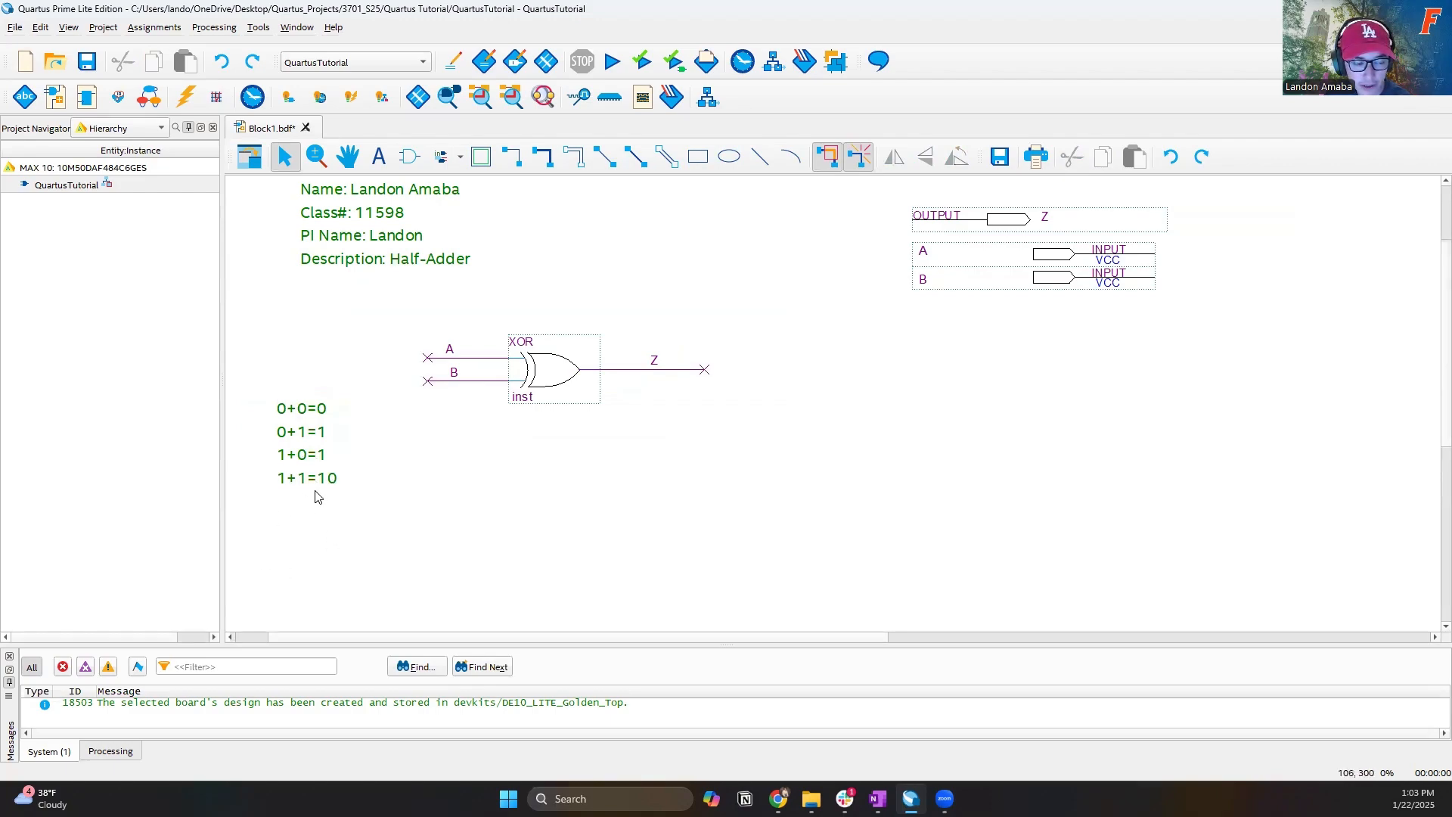
- Change the first addition note to 0+0=00 and reposition the 0+1=1 note just beneath it
double_click(318, 408)
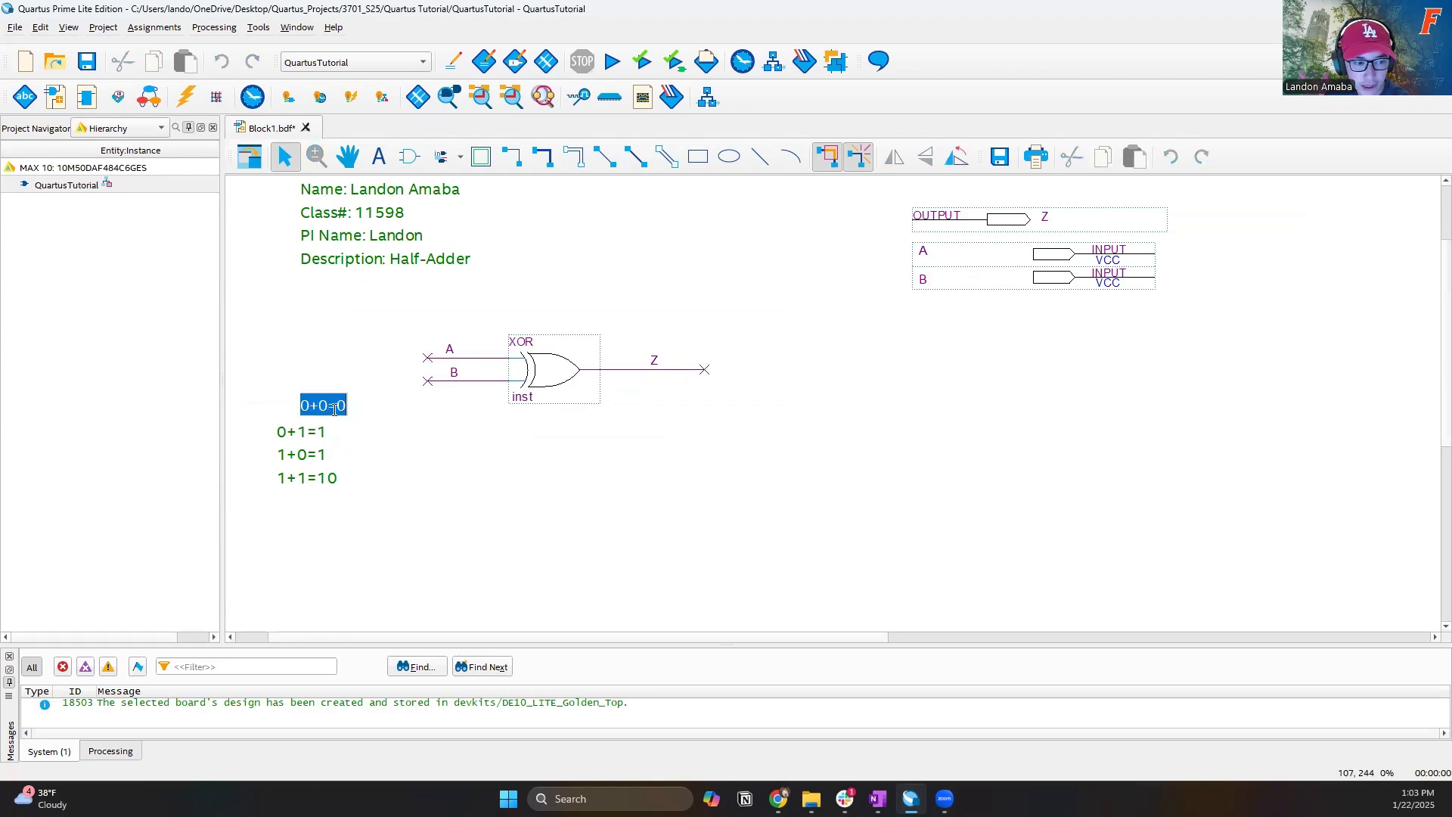
type("0")
double_click(326, 432)
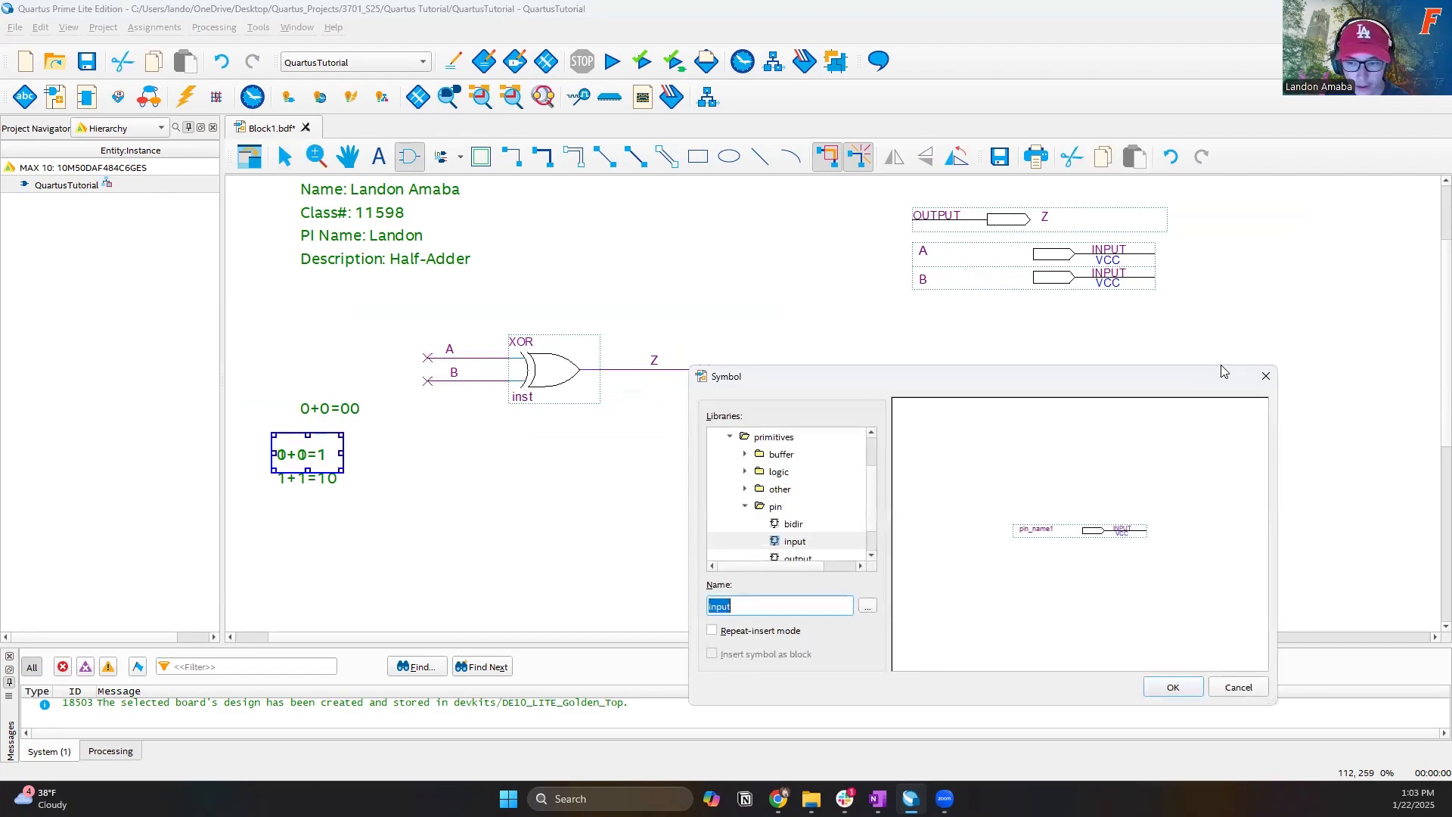
left_click(1265, 376)
left_click_drag(288, 465, 297, 459)
left_click(301, 497)
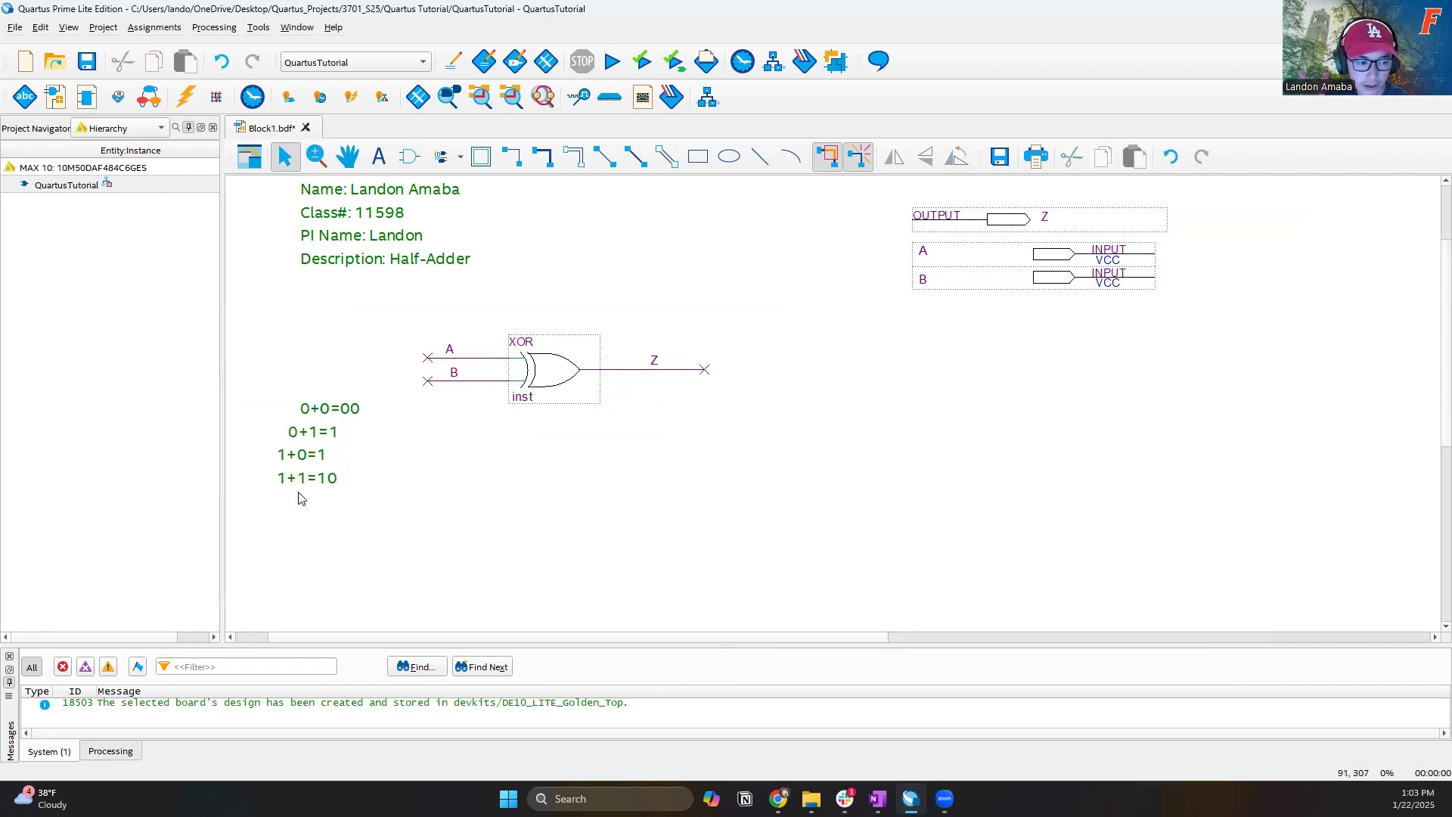
- Shift the 0+0=00 and 0+1=1 notes left to bring them back toward the other addition notes
left_click_drag(327, 408, 309, 475)
left_click(307, 431)
left_click(319, 537)
left_click(238, 432)
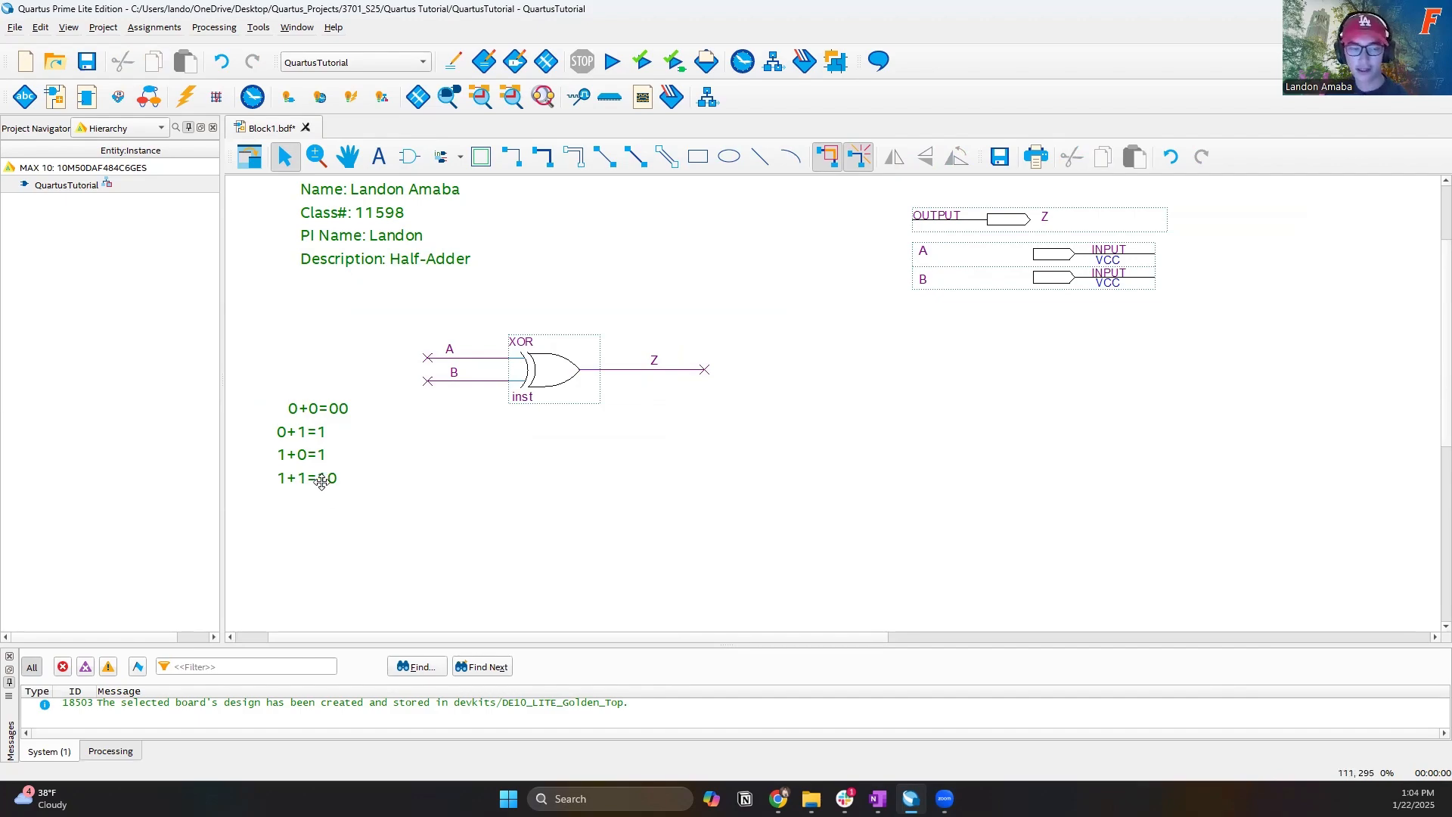
left_click_drag(348, 409, 324, 417)
double_click(391, 603)
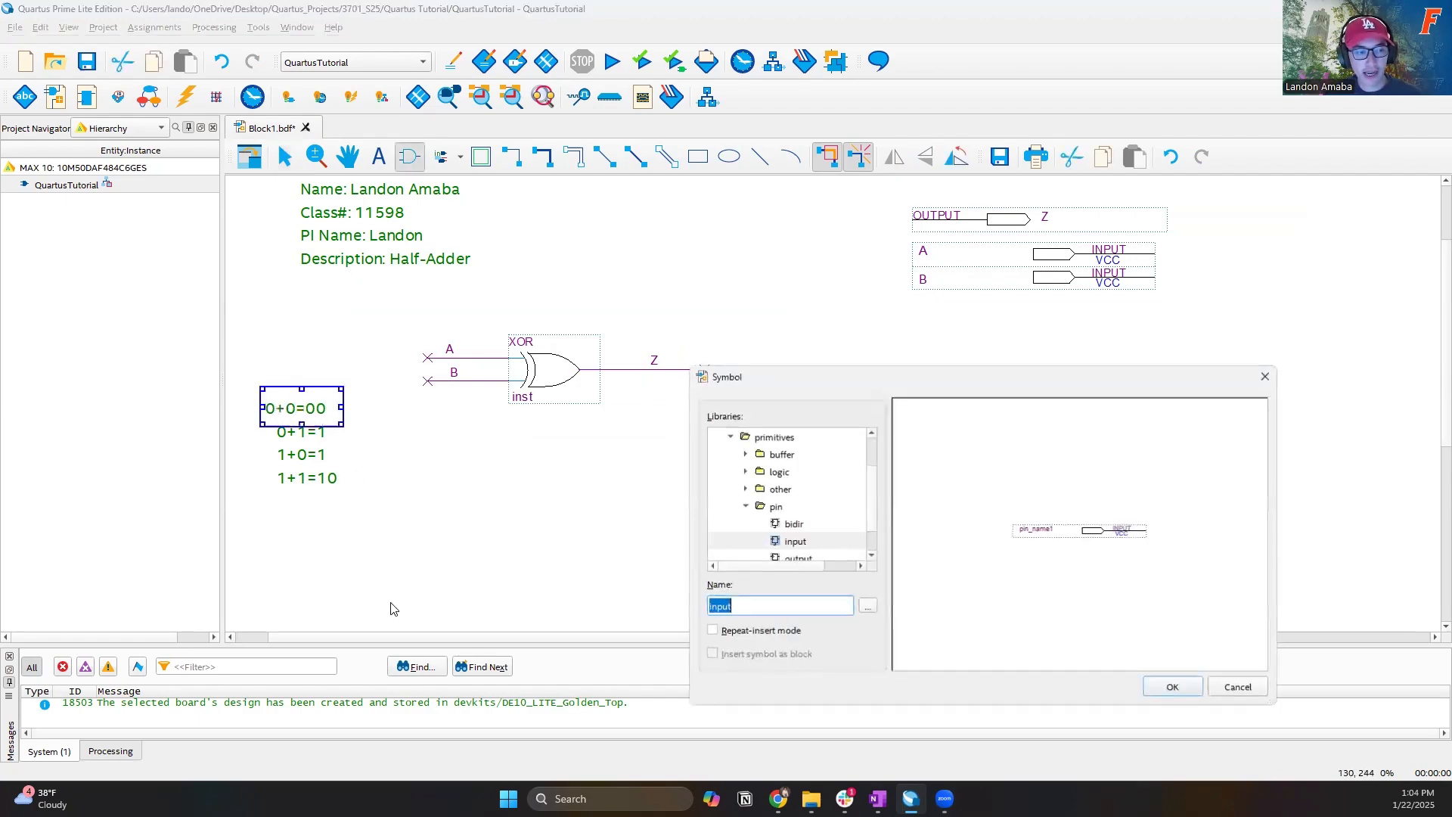
left_click(1264, 376)
left_click(555, 509)
- Insert an and2 gate directly below the XOR gate and wire its upper input to wire A
double_click(573, 471)
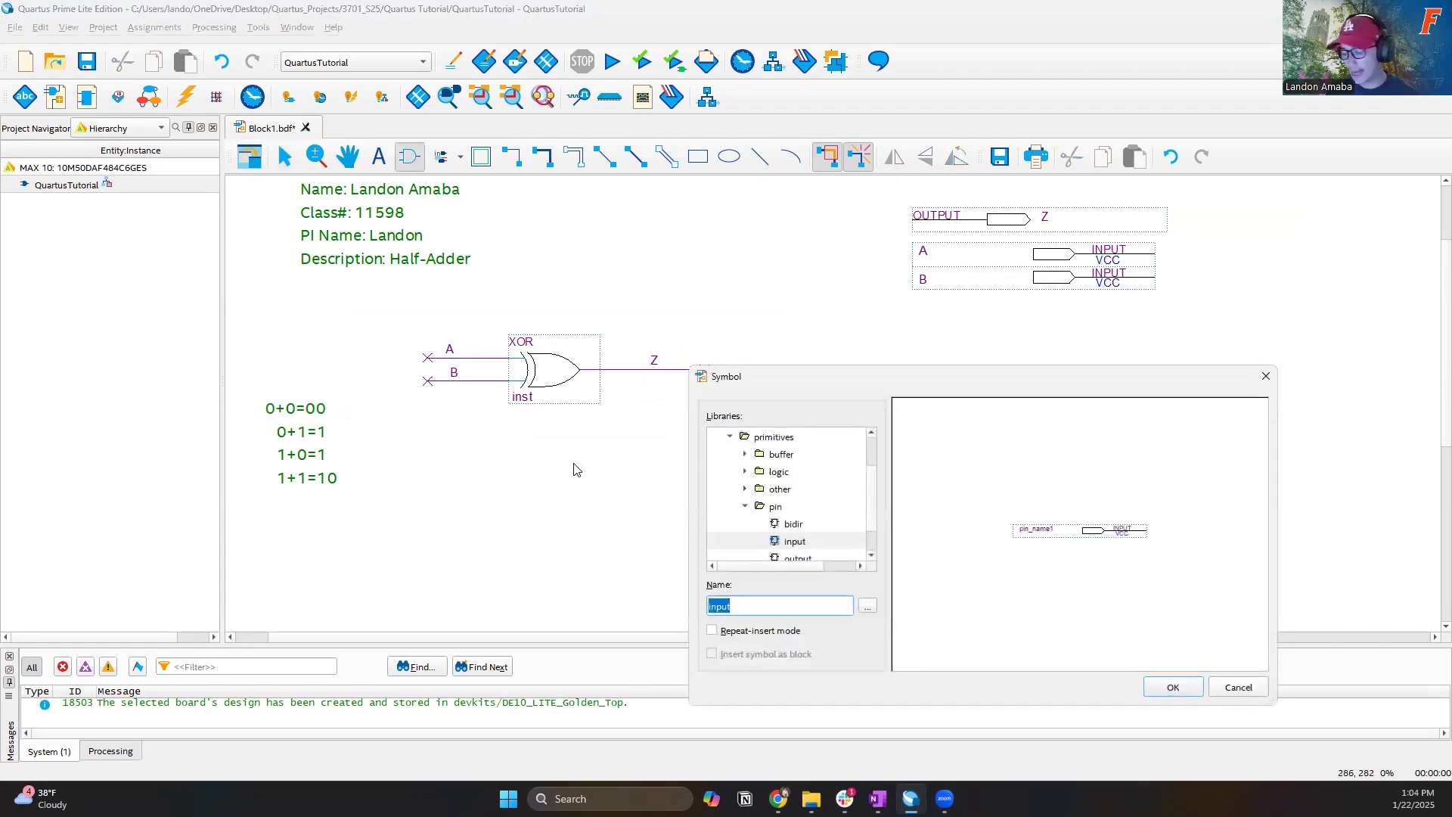
type("and2")
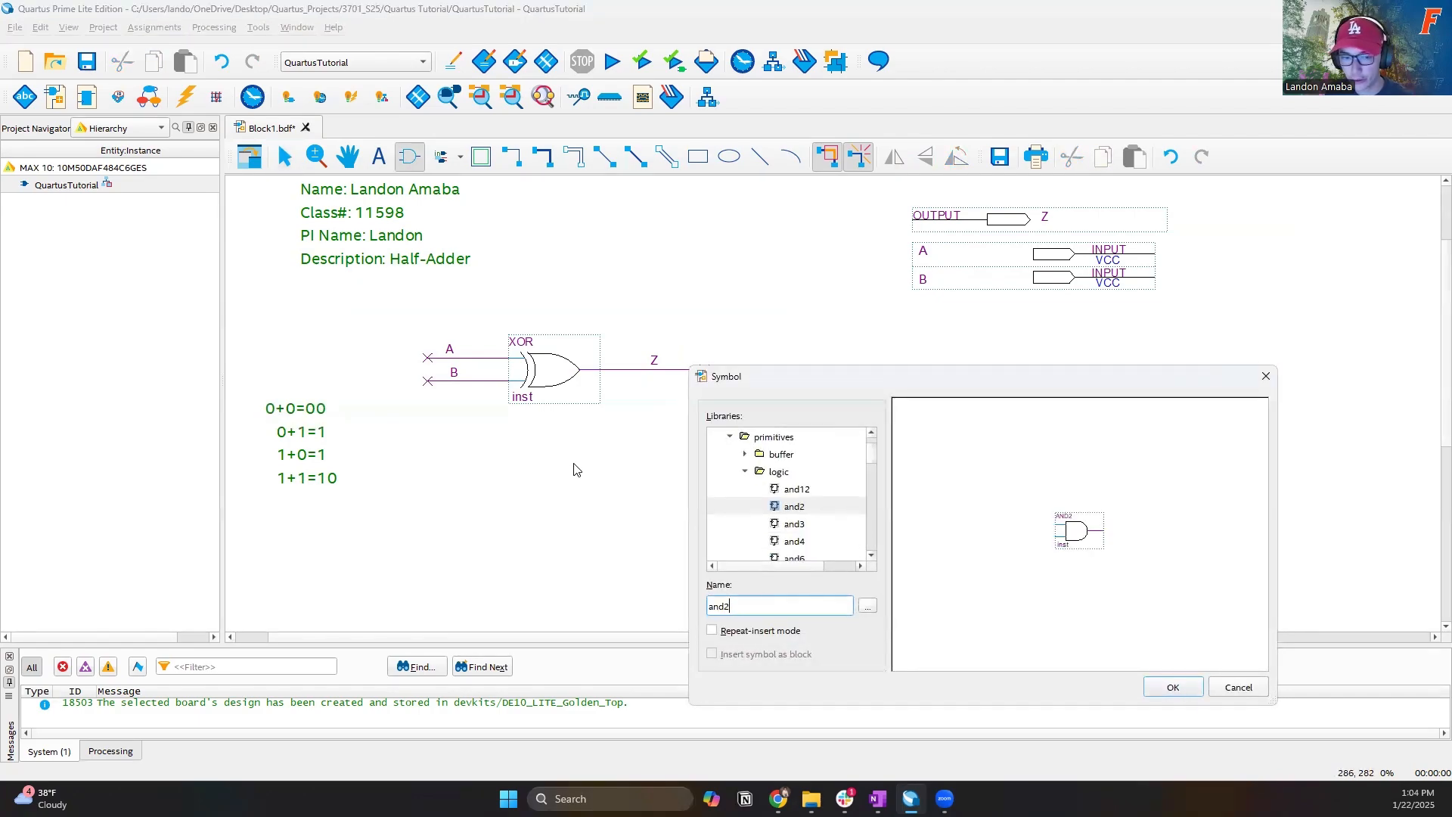
key("Return")
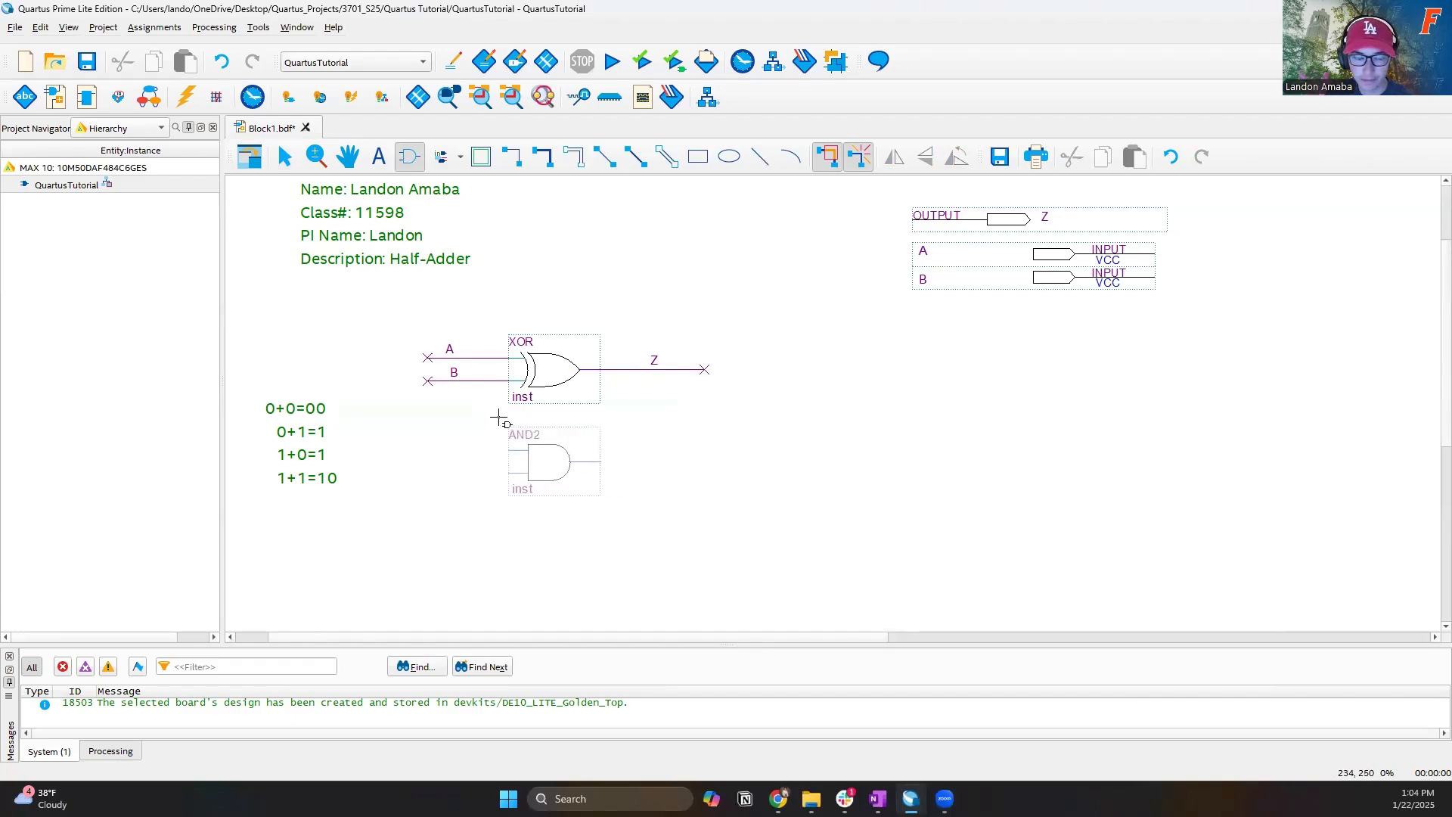
left_click(499, 418)
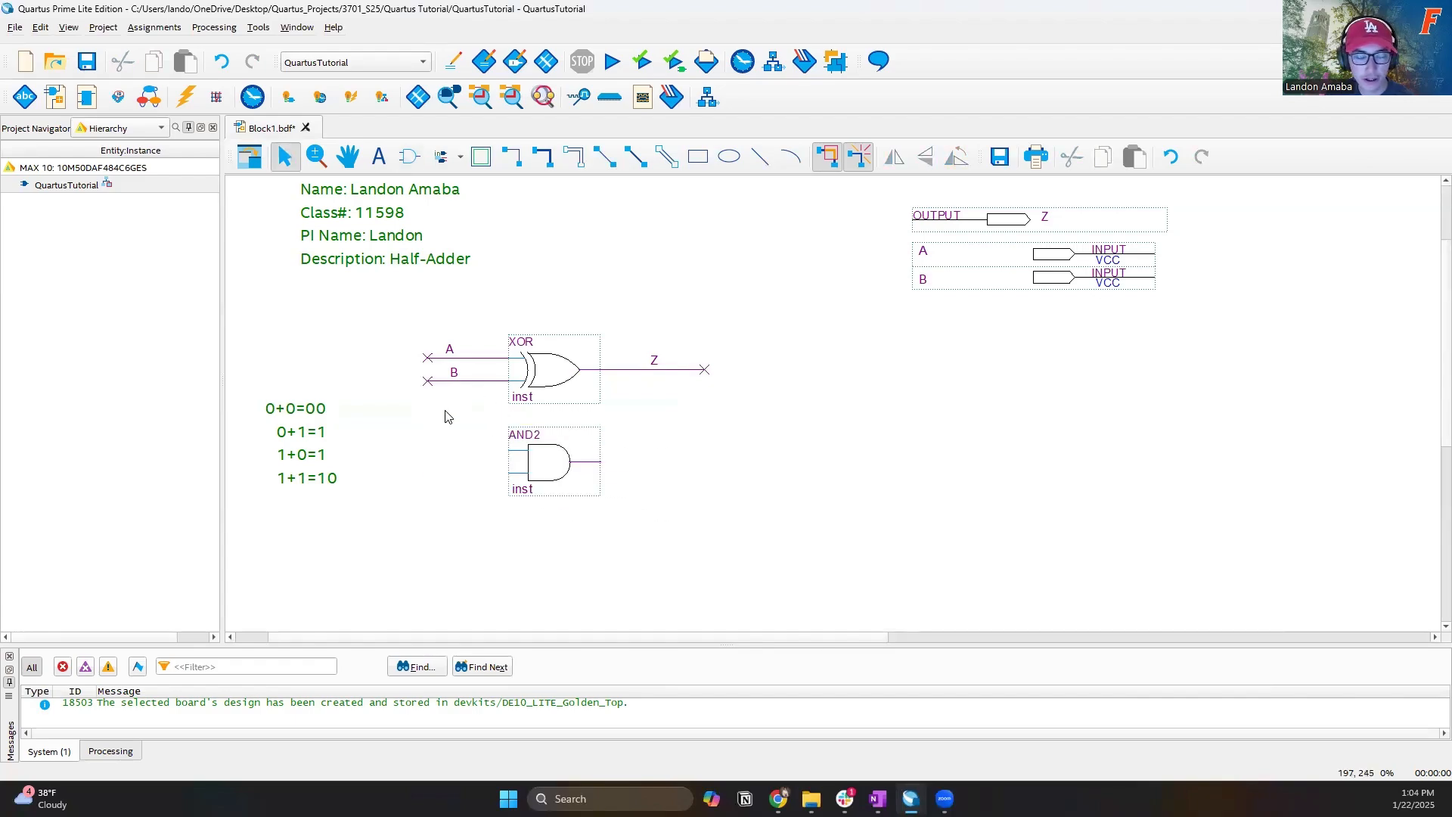
mouse_move(509, 451)
left_mouse_down()
mouse_move(475, 453)
mouse_move(496, 357)
left_mouse_up()
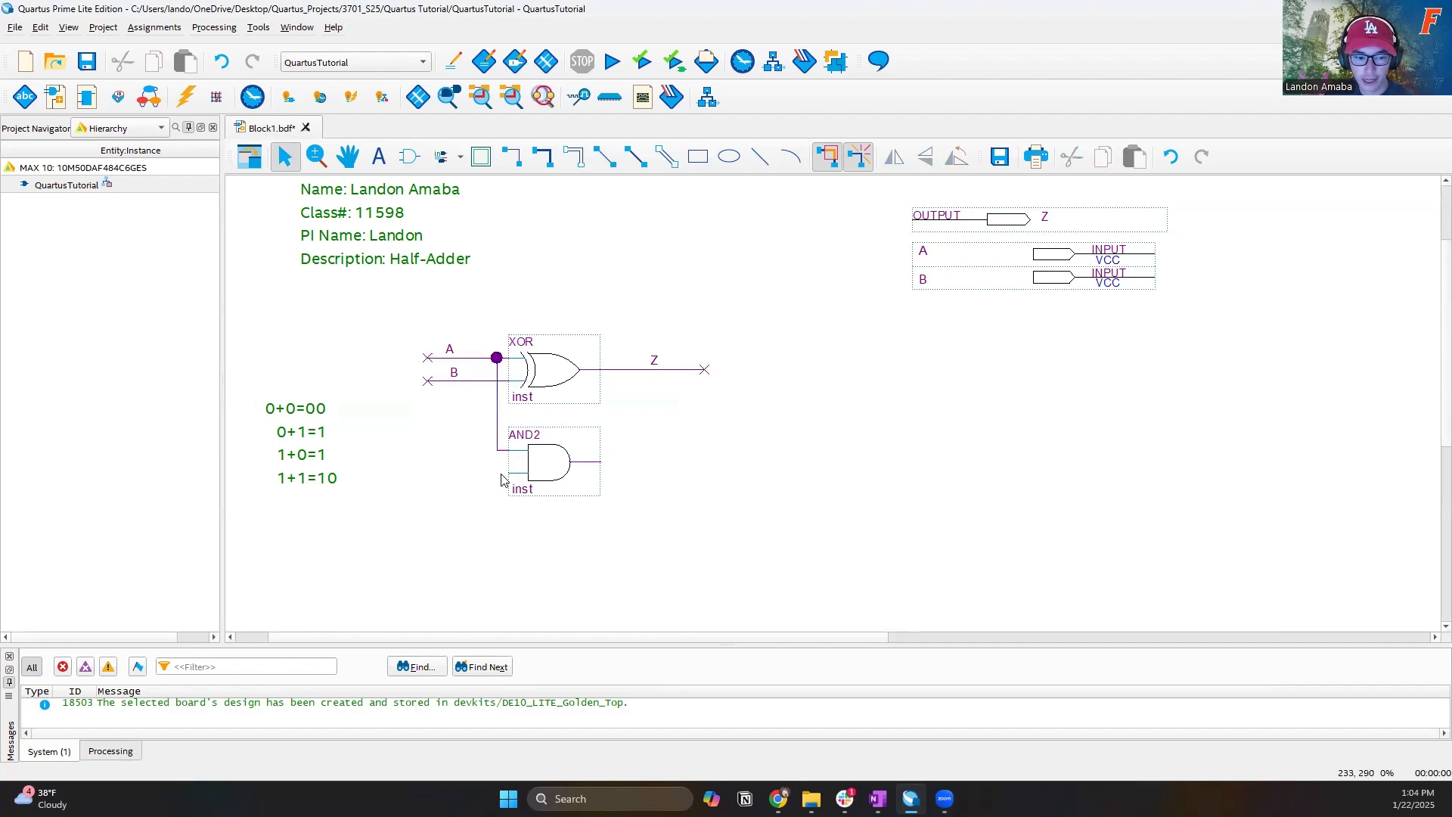
- Wire the AND gate's lower input to wire B, undoing the mistaken connection to wire A
mouse_move(510, 471)
left_mouse_down()
mouse_move(447, 472)
mouse_move(474, 357)
left_mouse_up()
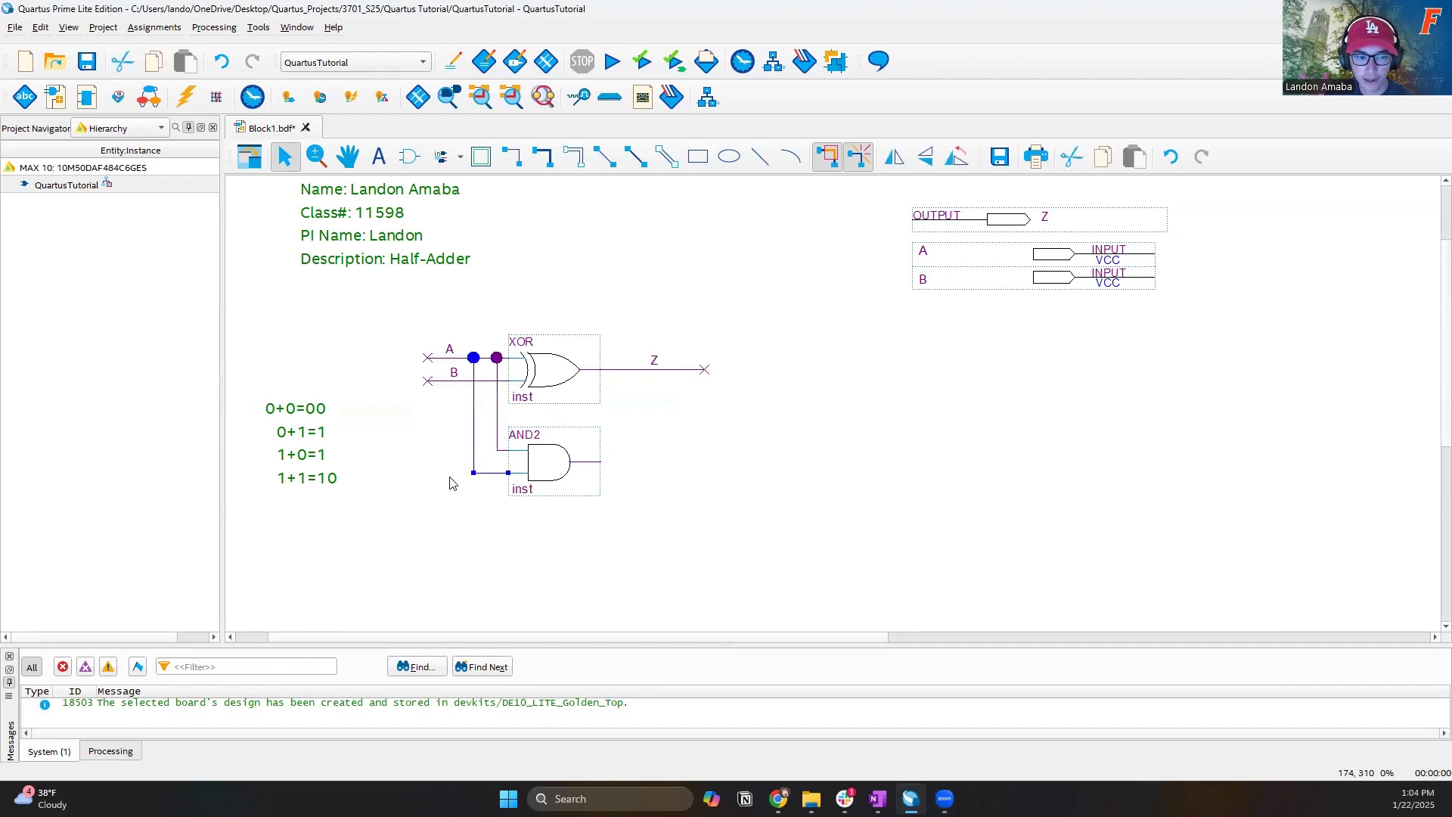
key("ctrl+z")
mouse_move(509, 472)
left_mouse_down()
mouse_move(465, 433)
mouse_move(473, 380)
left_mouse_up()
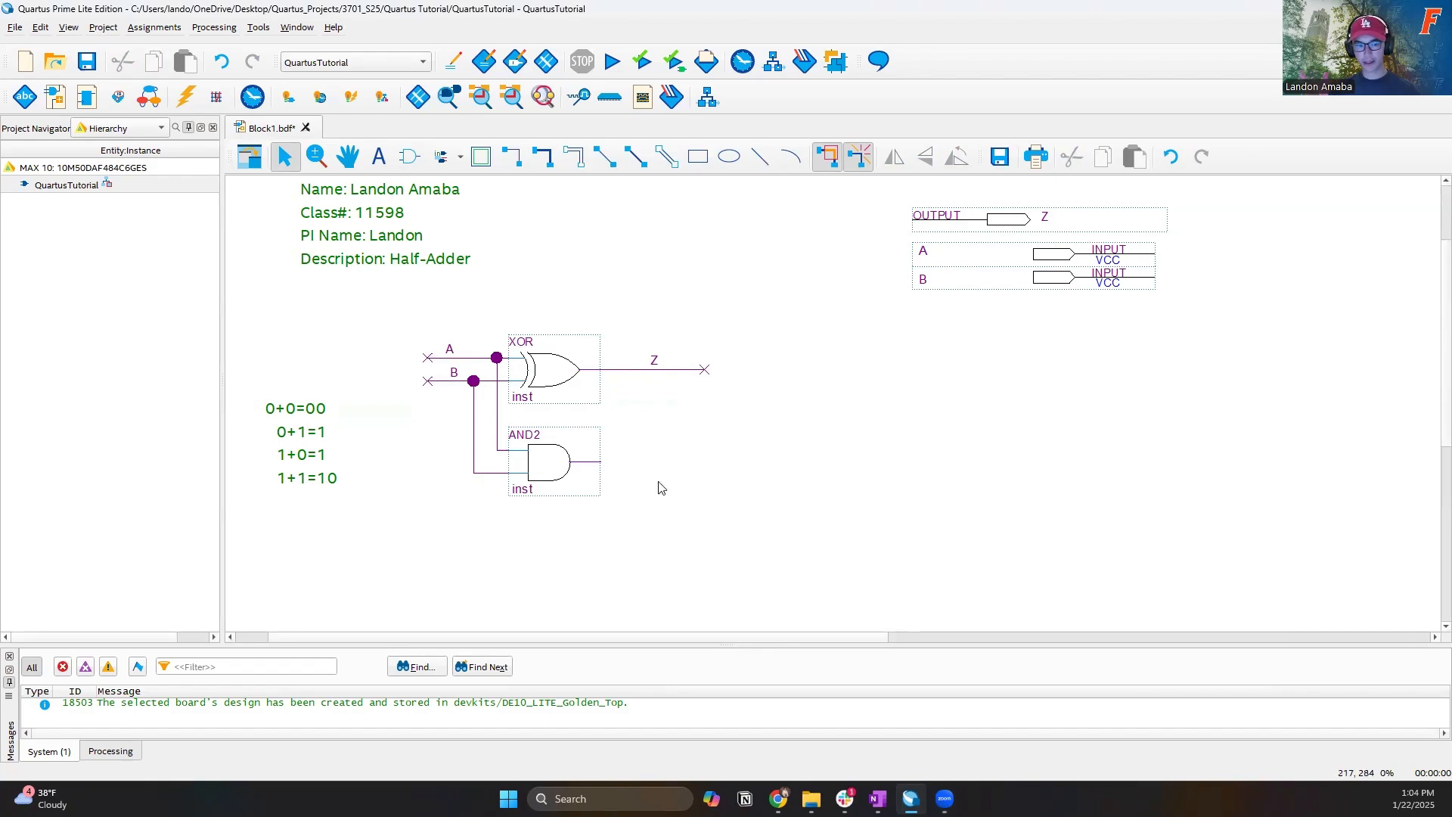
- Delete the vertical wire segments that connect the AND gate's inputs to wires A and B
left_click(497, 444)
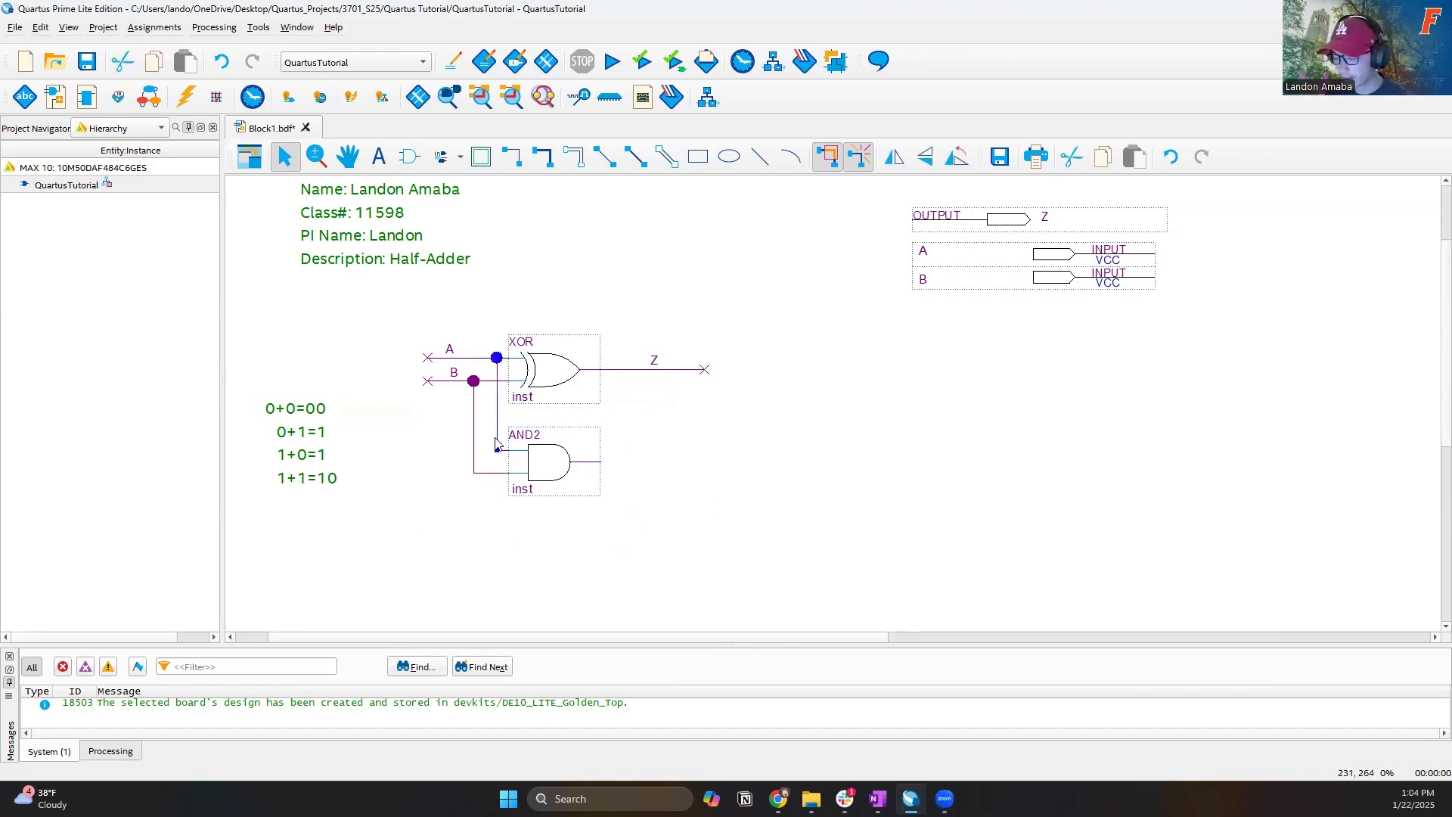
key("Delete")
left_click(475, 472)
key("Delete")
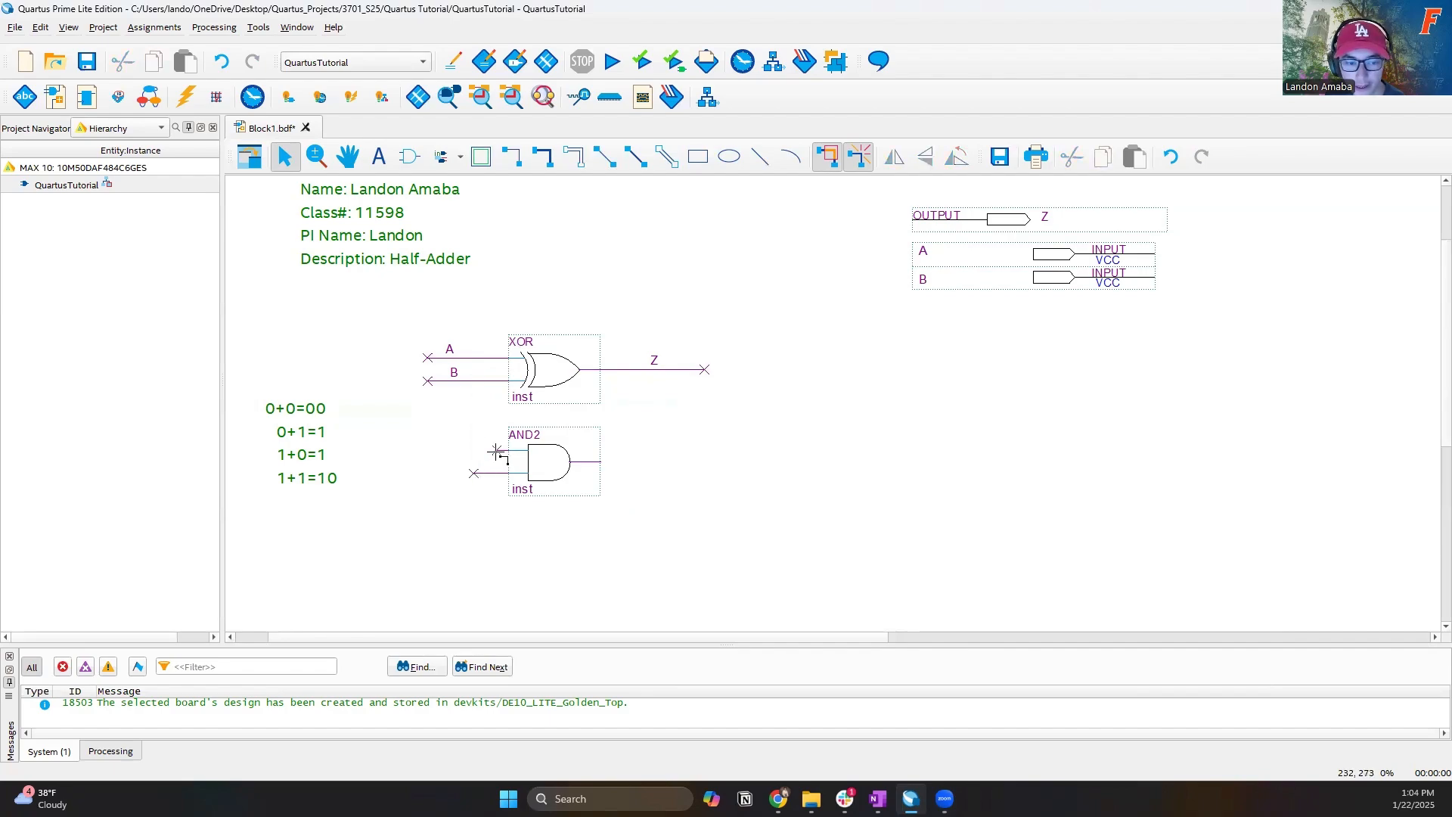
- Extend both AND gate input wires to equal length and name the upper one A and the lower one B
left_click_drag(495, 452, 450, 472)
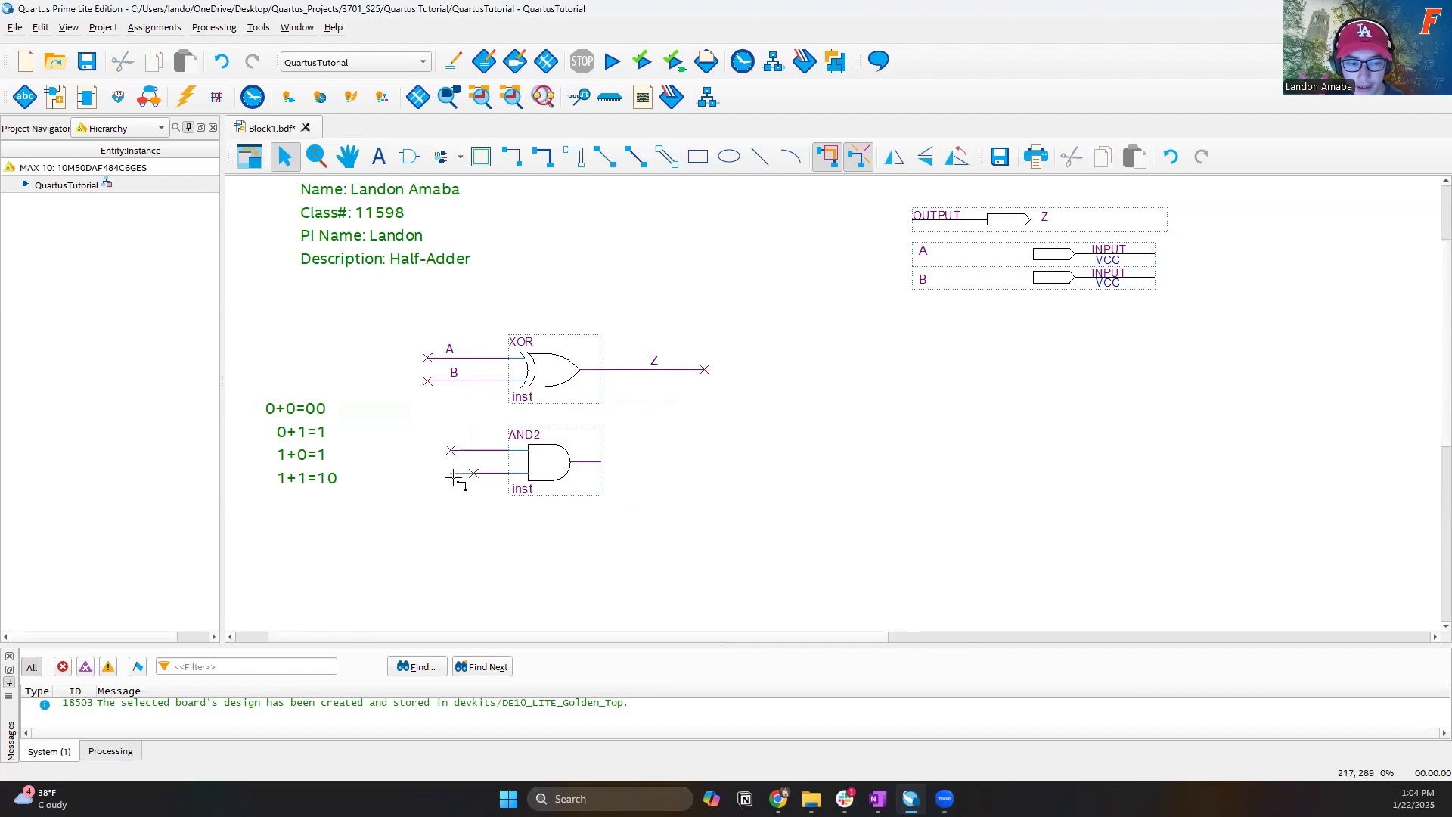
left_click(455, 521)
left_click(479, 449)
type("A")
left_click(470, 509)
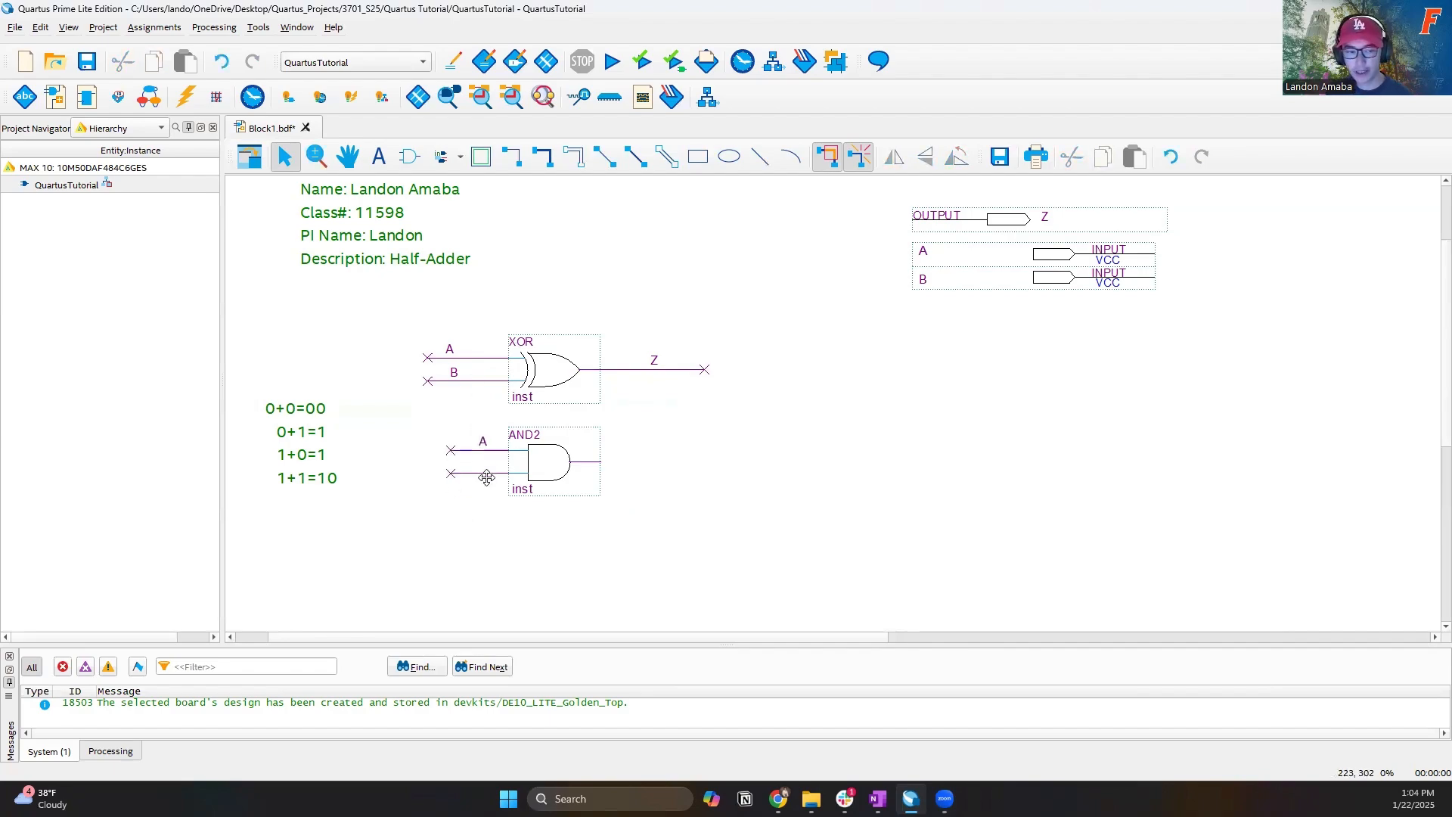
left_click(486, 474)
type("B")
left_click(463, 558)
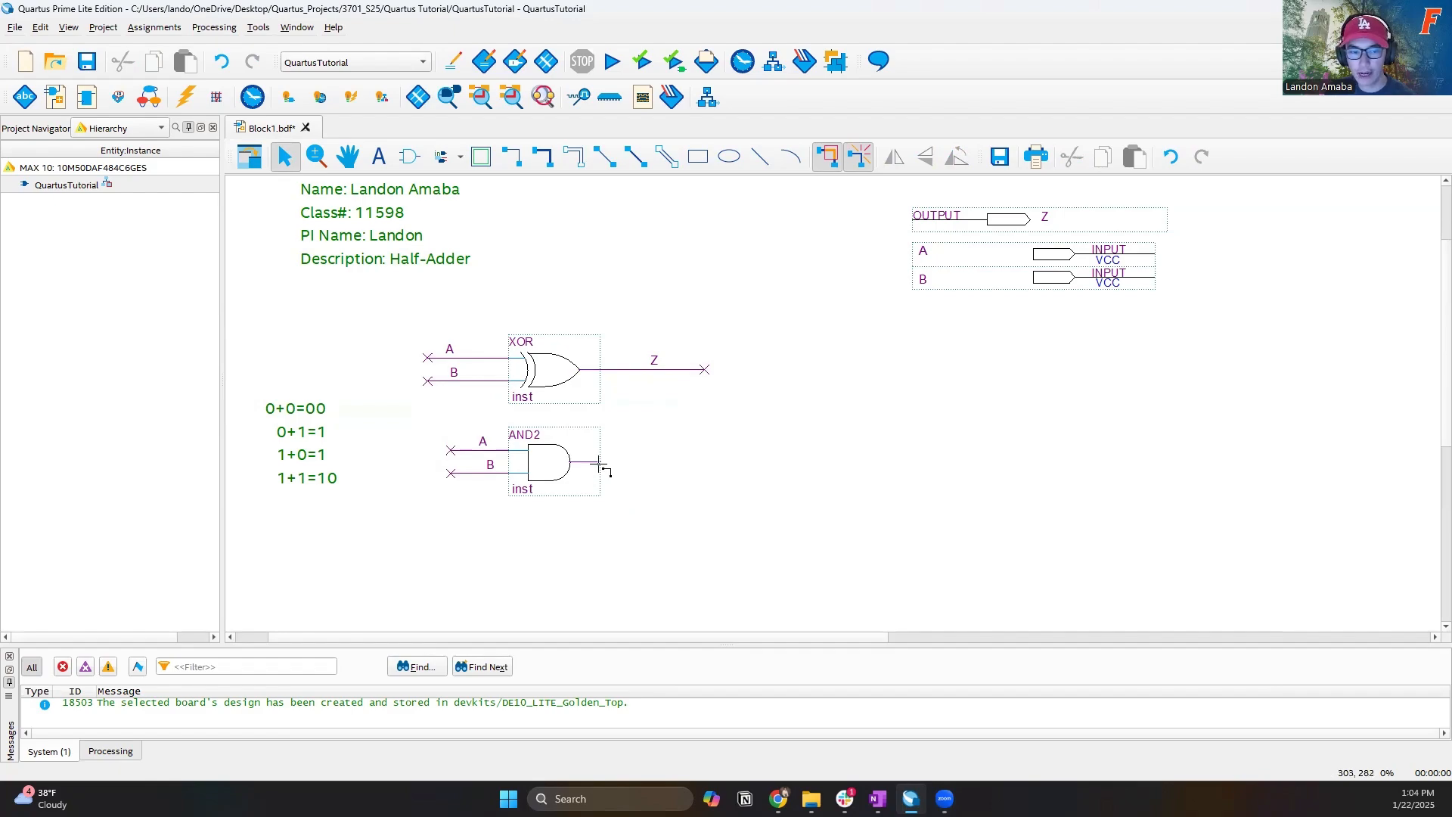
- Draw an output wire from the AND gate and name it Cout
left_click_drag(599, 465, 693, 461)
type("C")
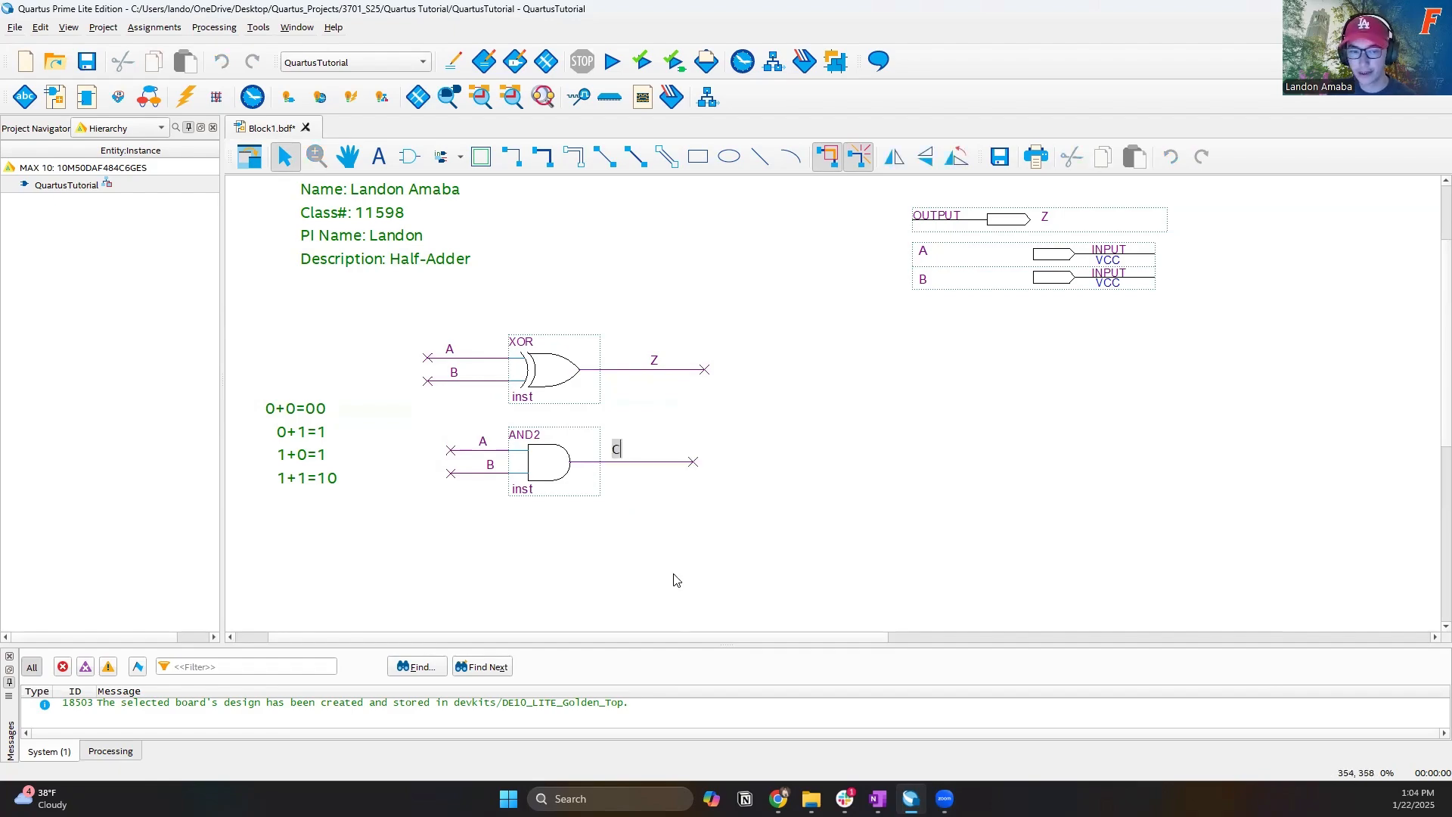
type("out")
- Insert an additional output pin symbol above output pin Z
double_click(940, 346)
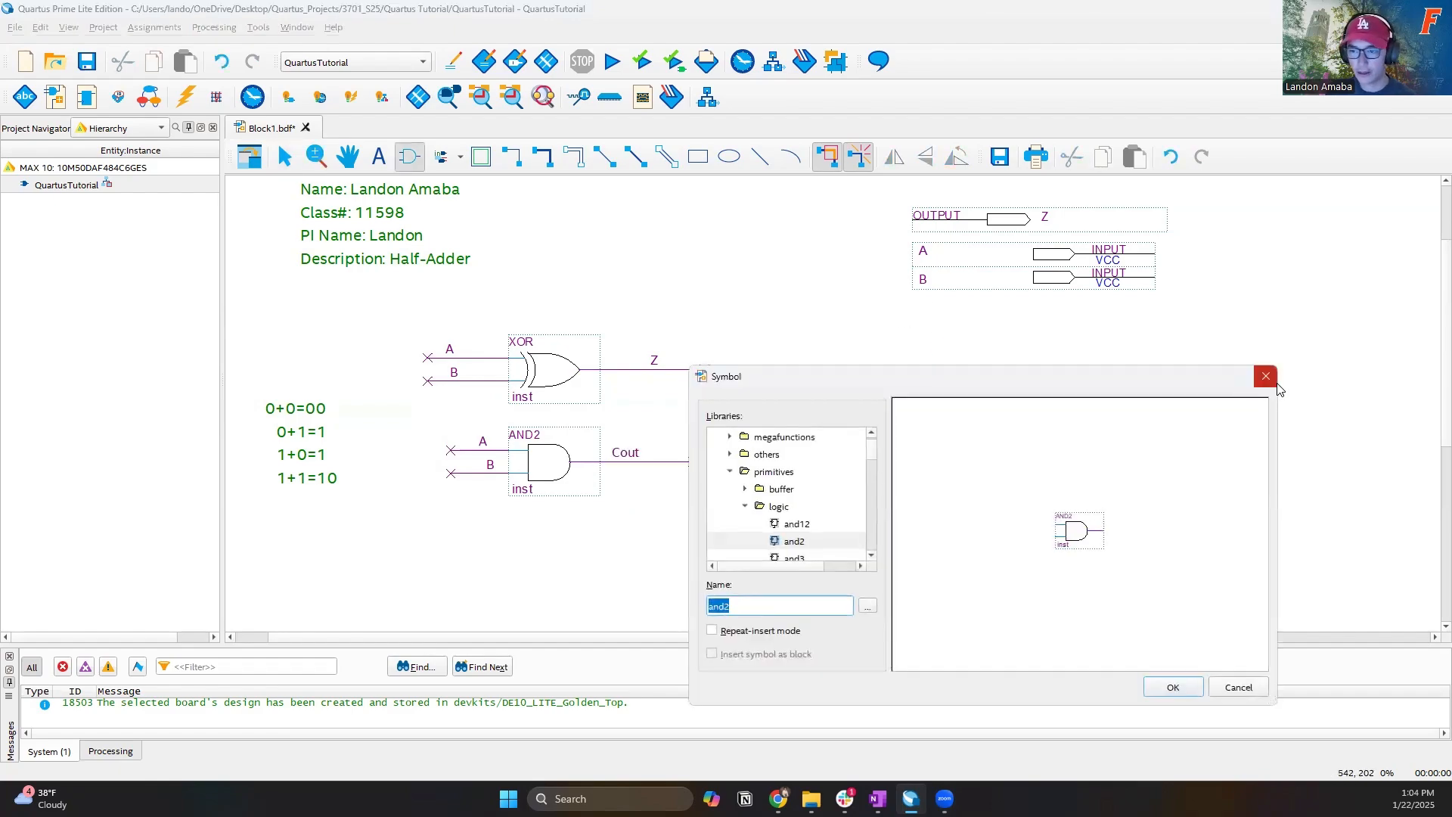
left_click(1276, 386)
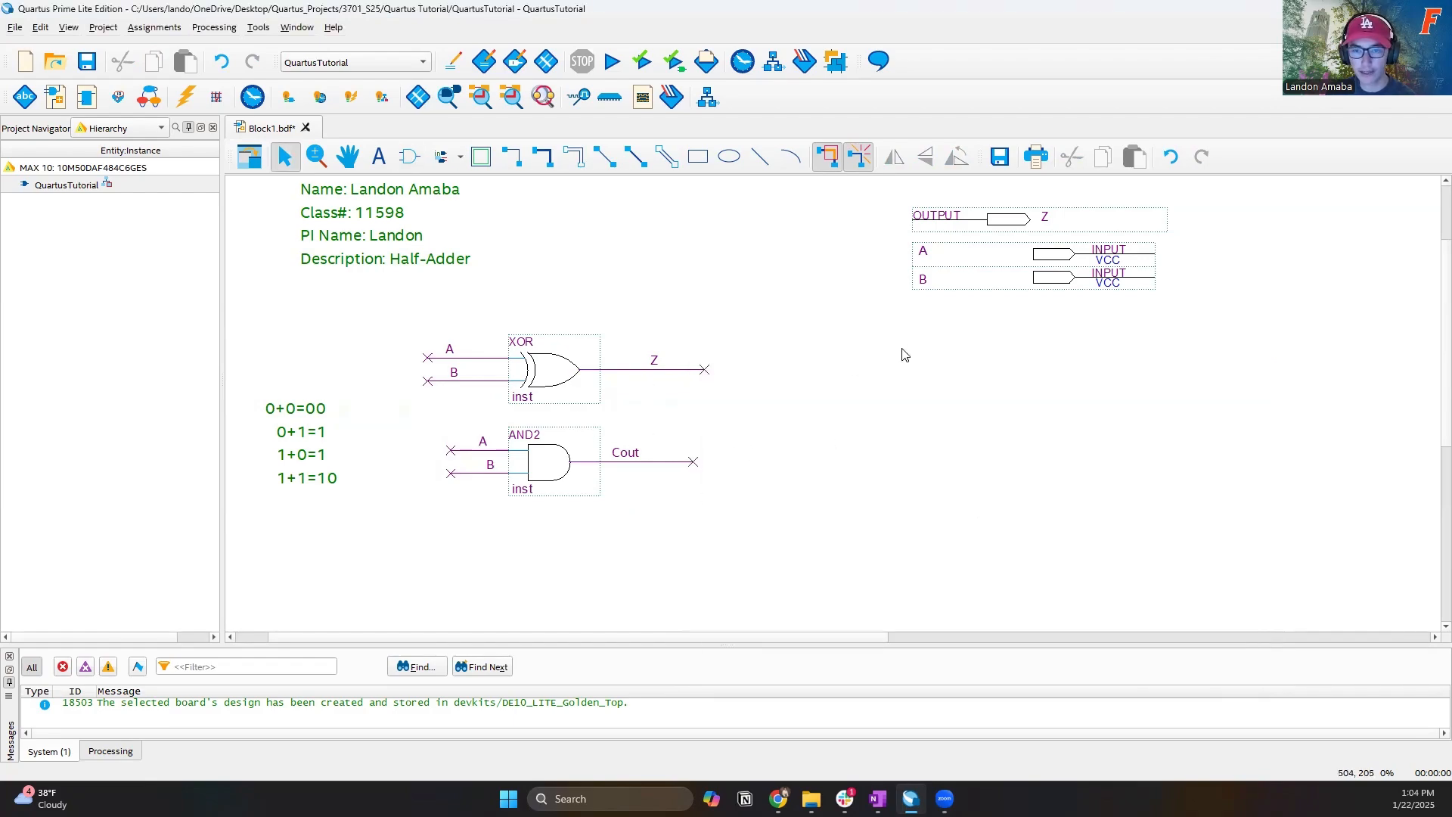
double_click(927, 339)
type("output")
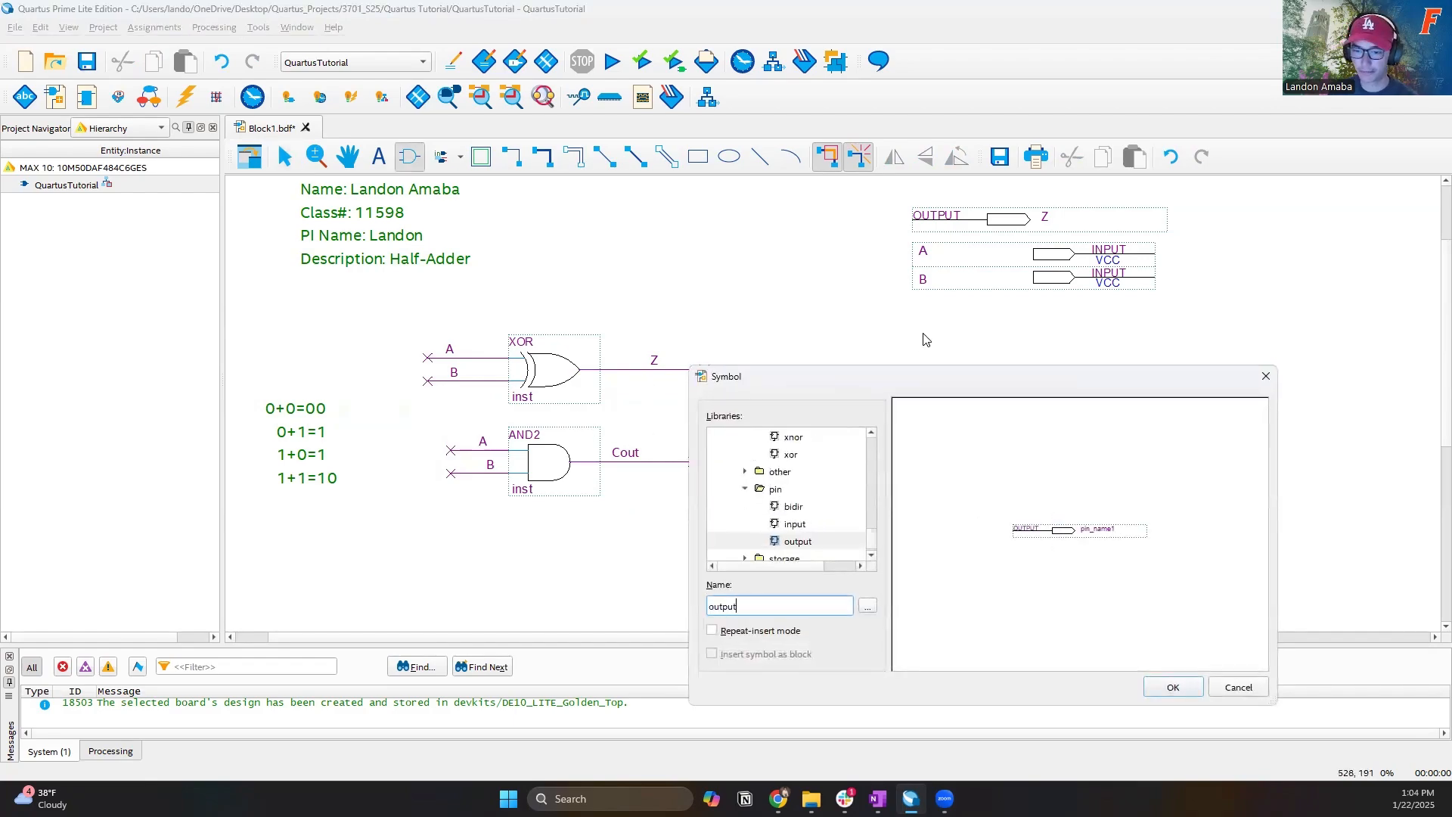
key("Return")
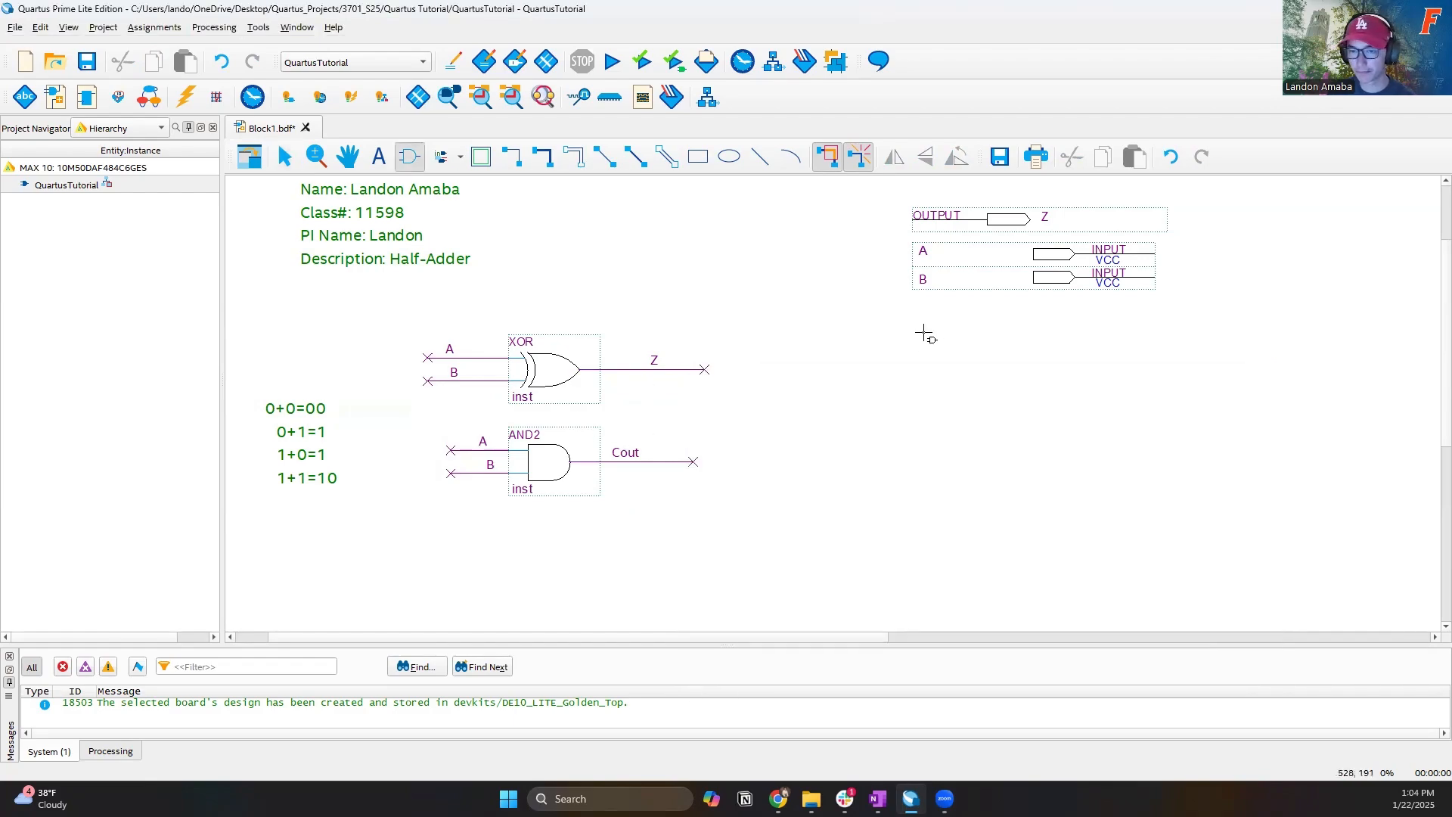
left_click(913, 186)
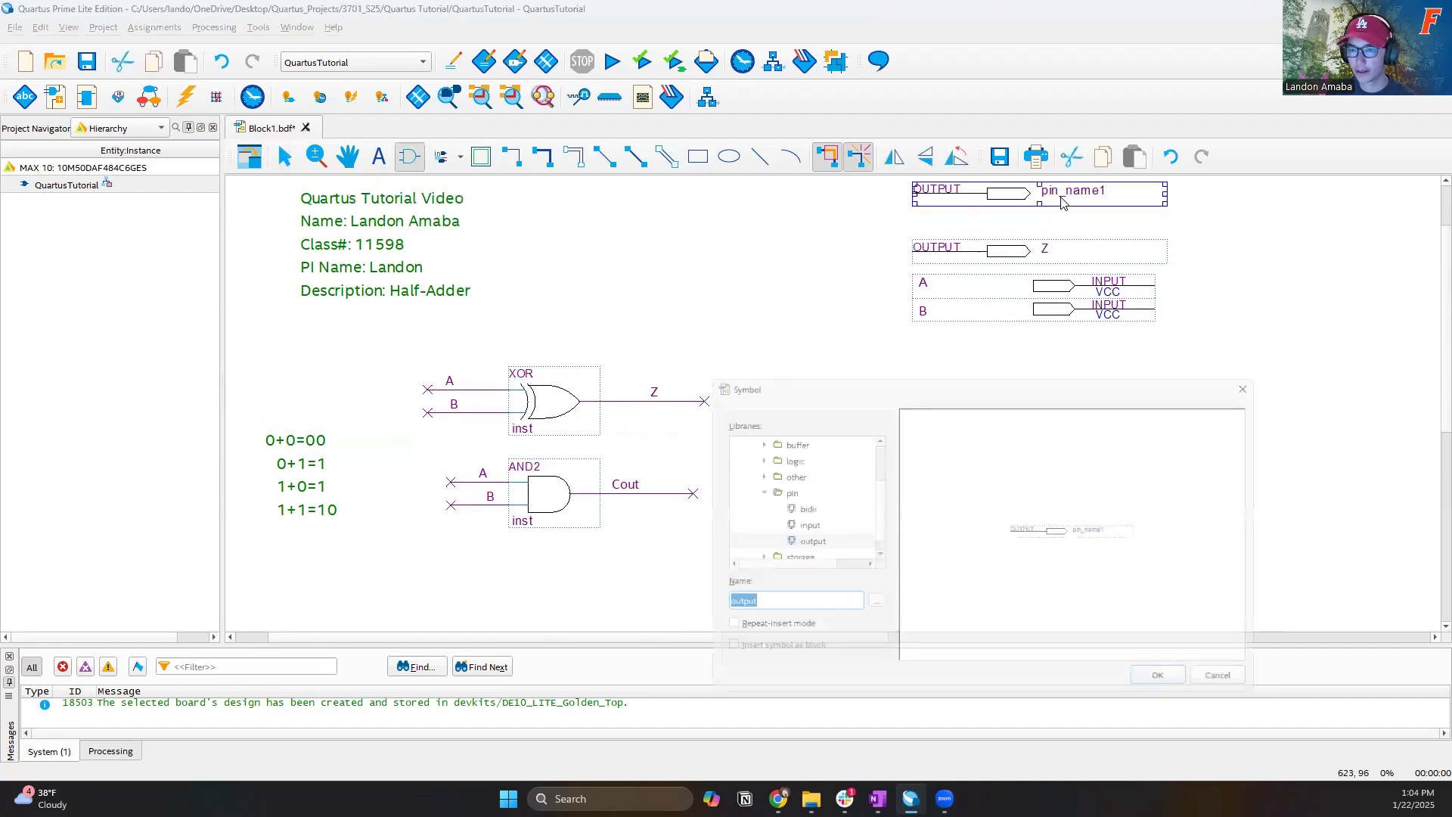
left_click(1265, 376)
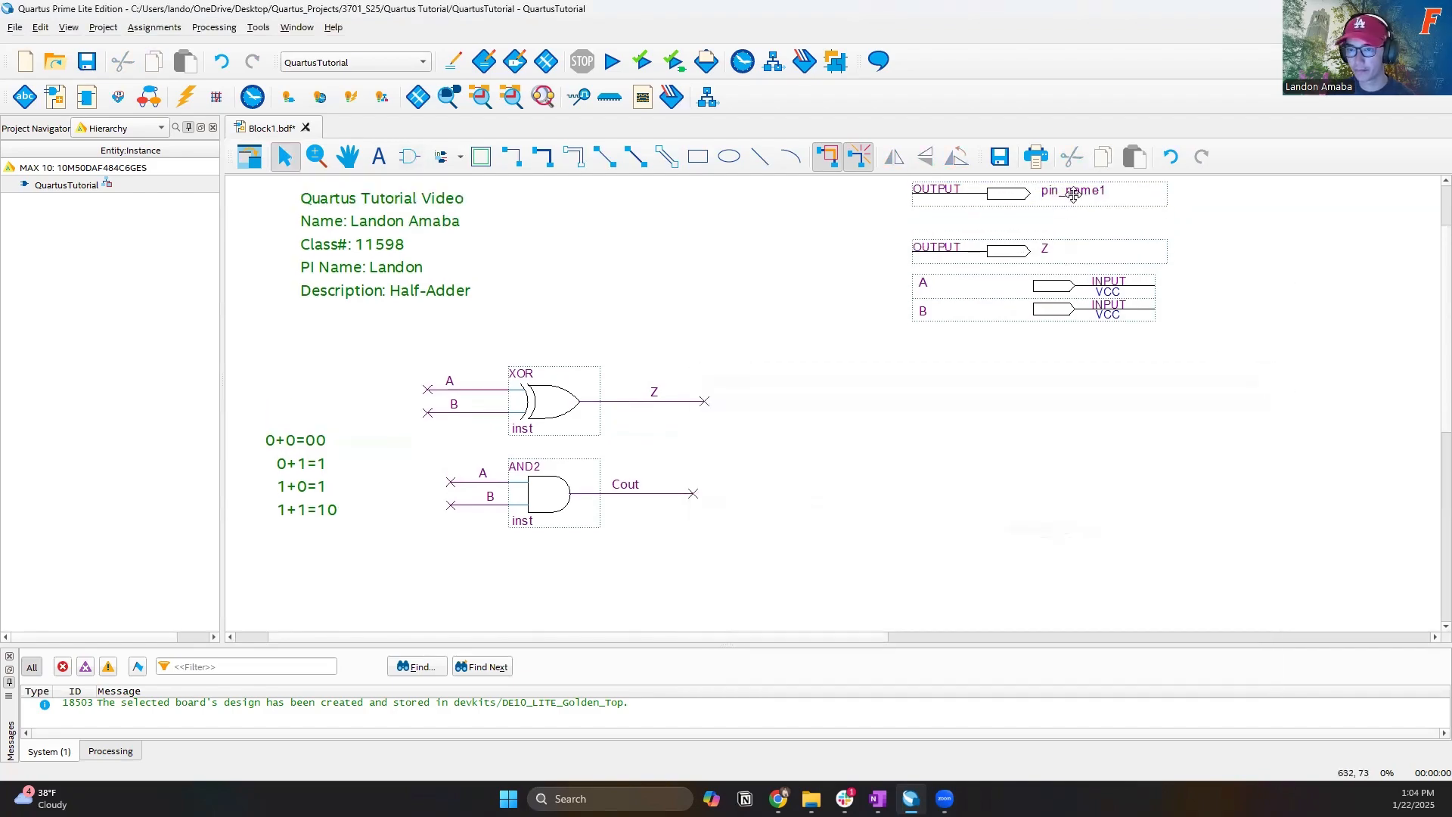
- Rename the new output pin to Cout and place it directly above output pin Z
left_click_drag(1074, 194, 1074, 421)
scroll(1229, 448, "down", 2)
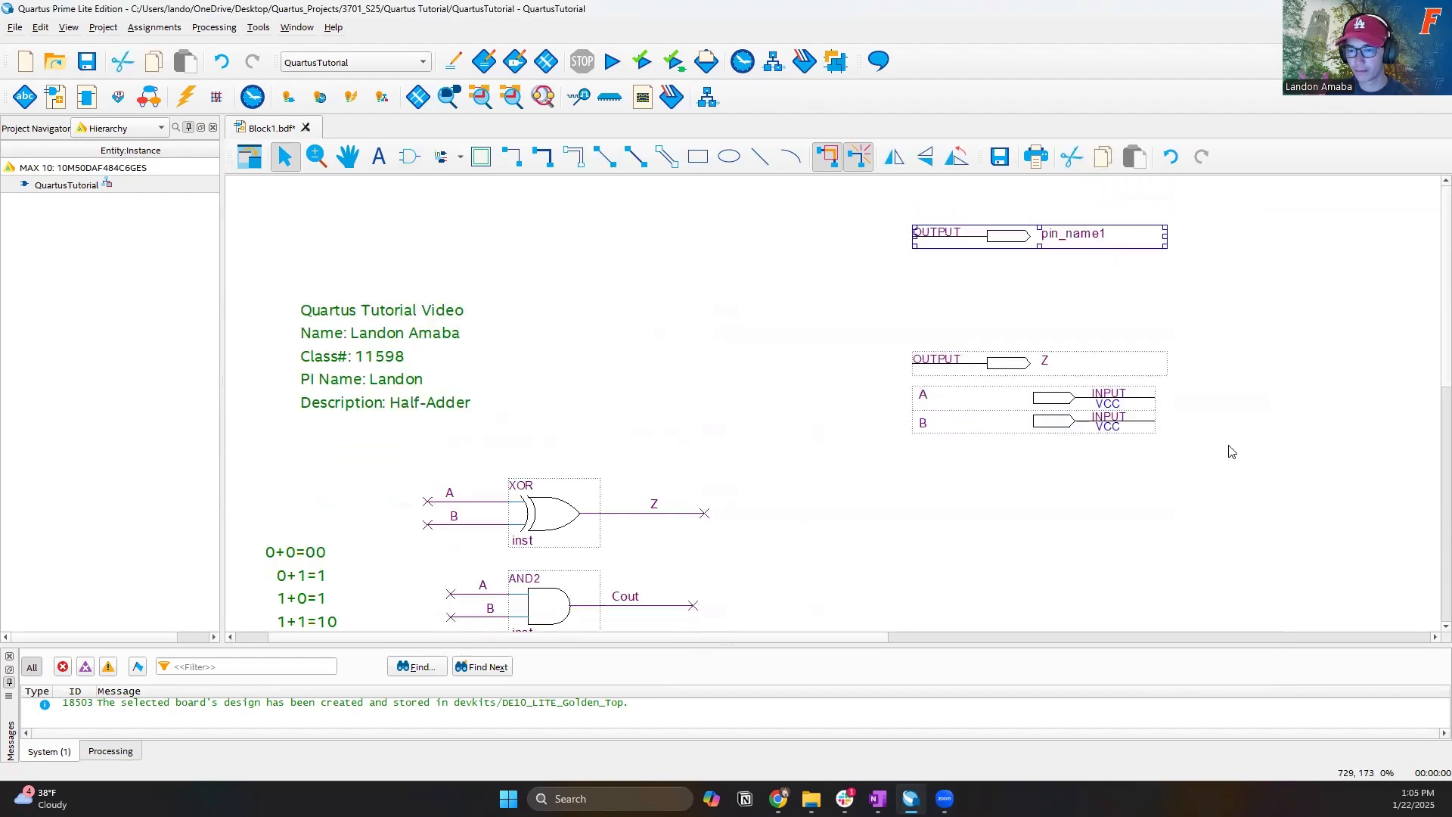
double_click(1087, 235)
type("Cout")
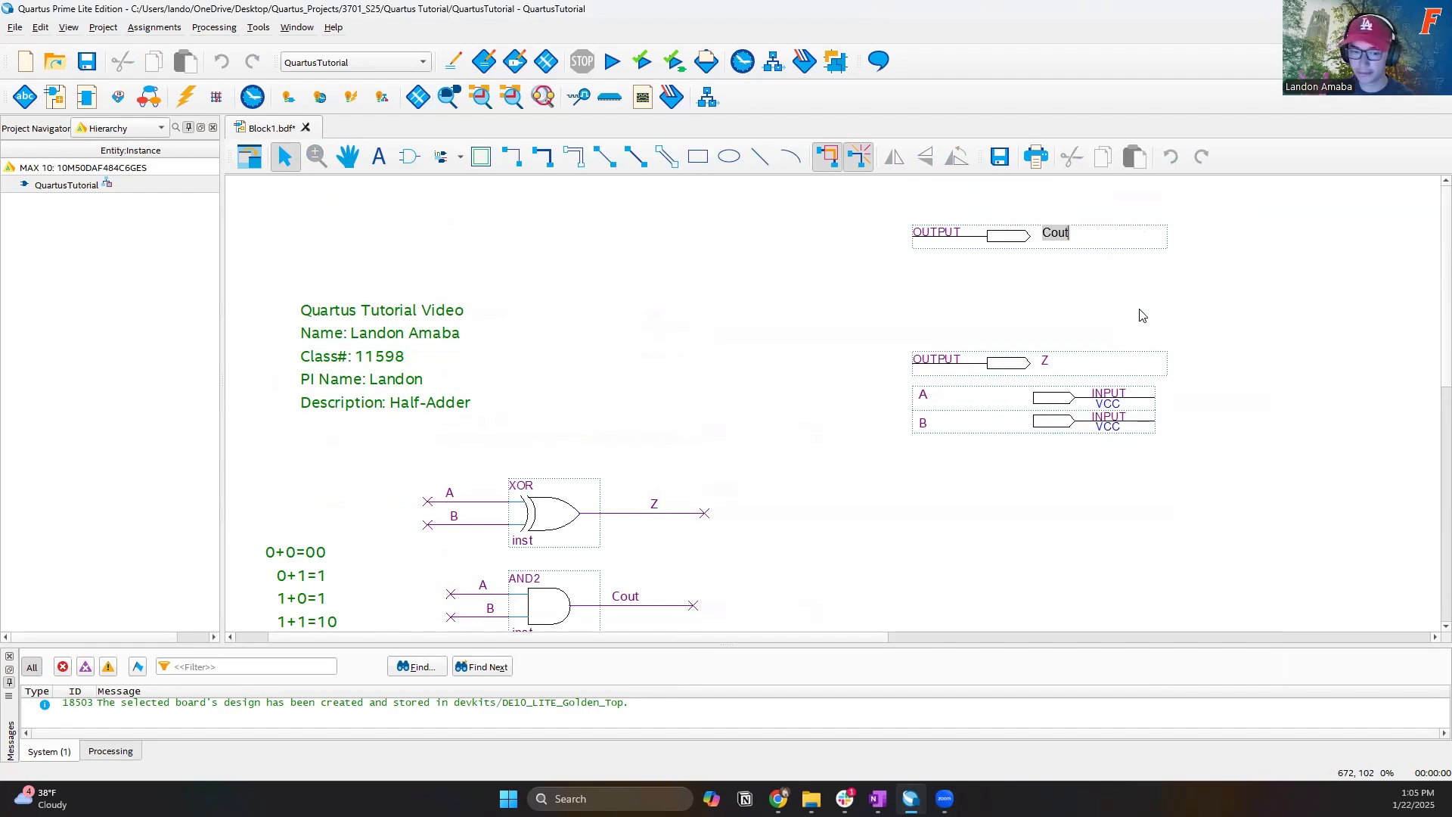
left_click_drag(1102, 237, 1116, 341)
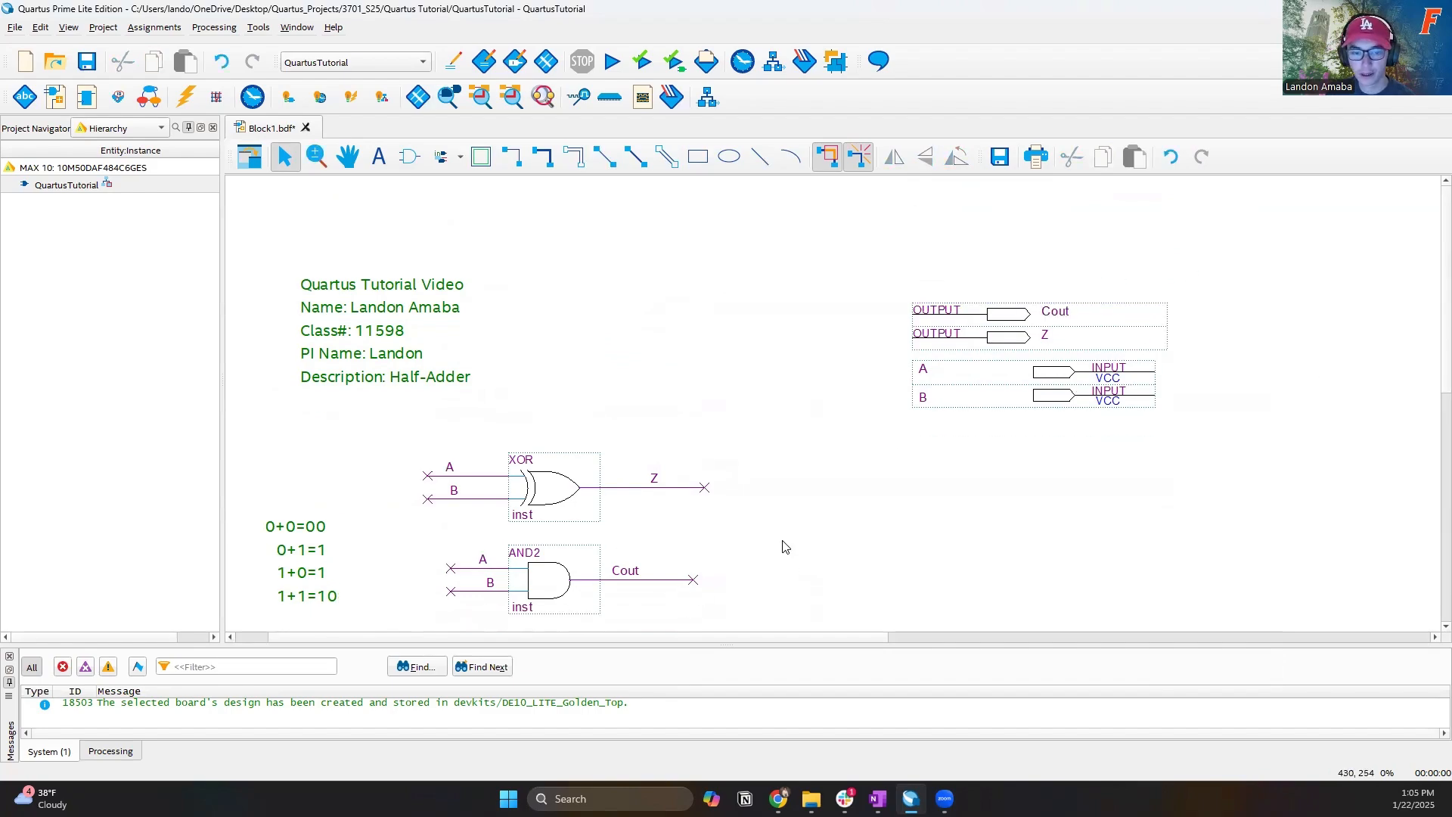
- Save the schematic as QuartusTutorial in the Quartus Tutorial folder, adding the file to the current project
scroll(781, 570, "down", 3)
scroll(781, 570, "up", 2)
left_click_drag(734, 637, 659, 639)
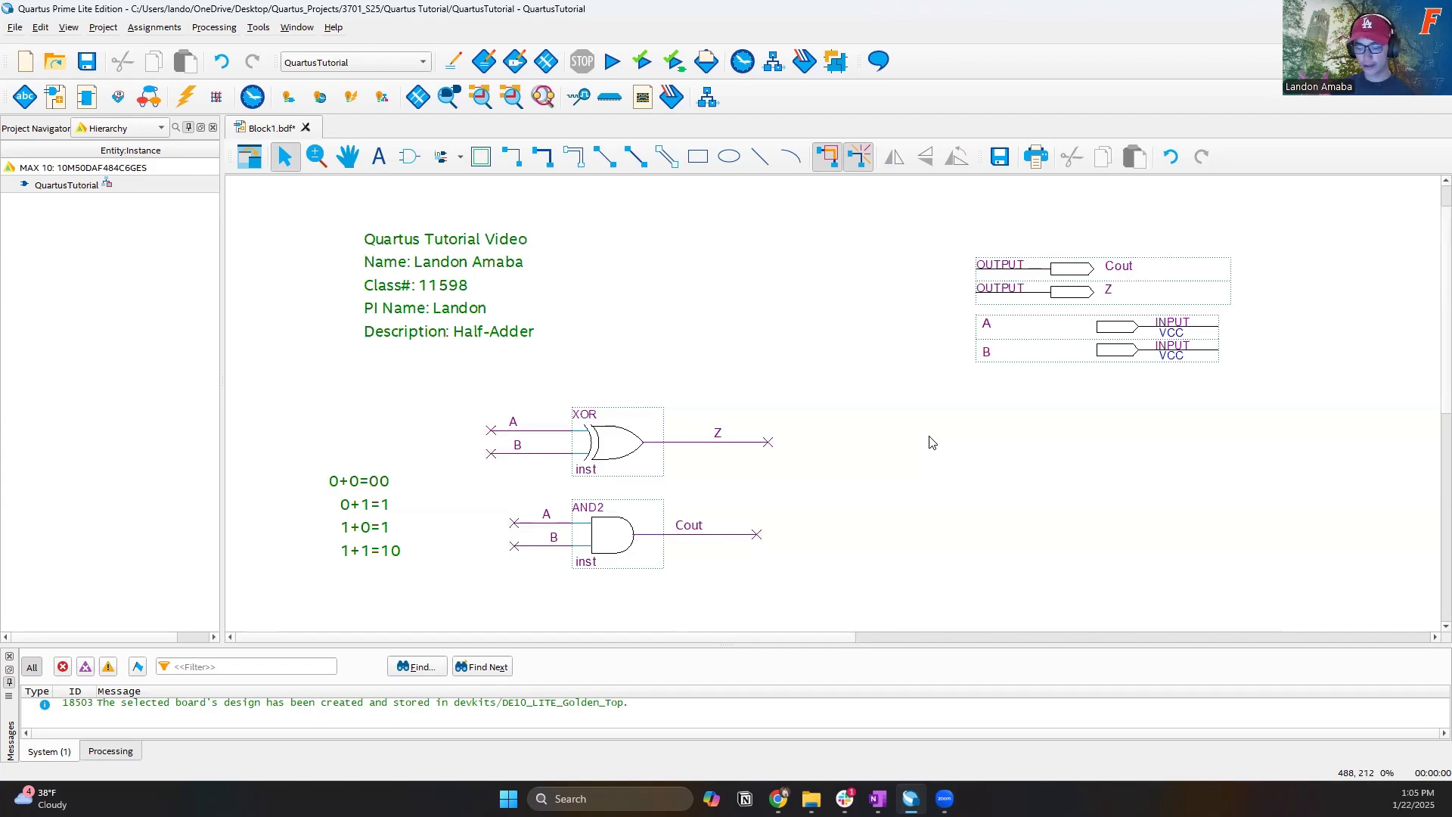
key("ctrl+s")
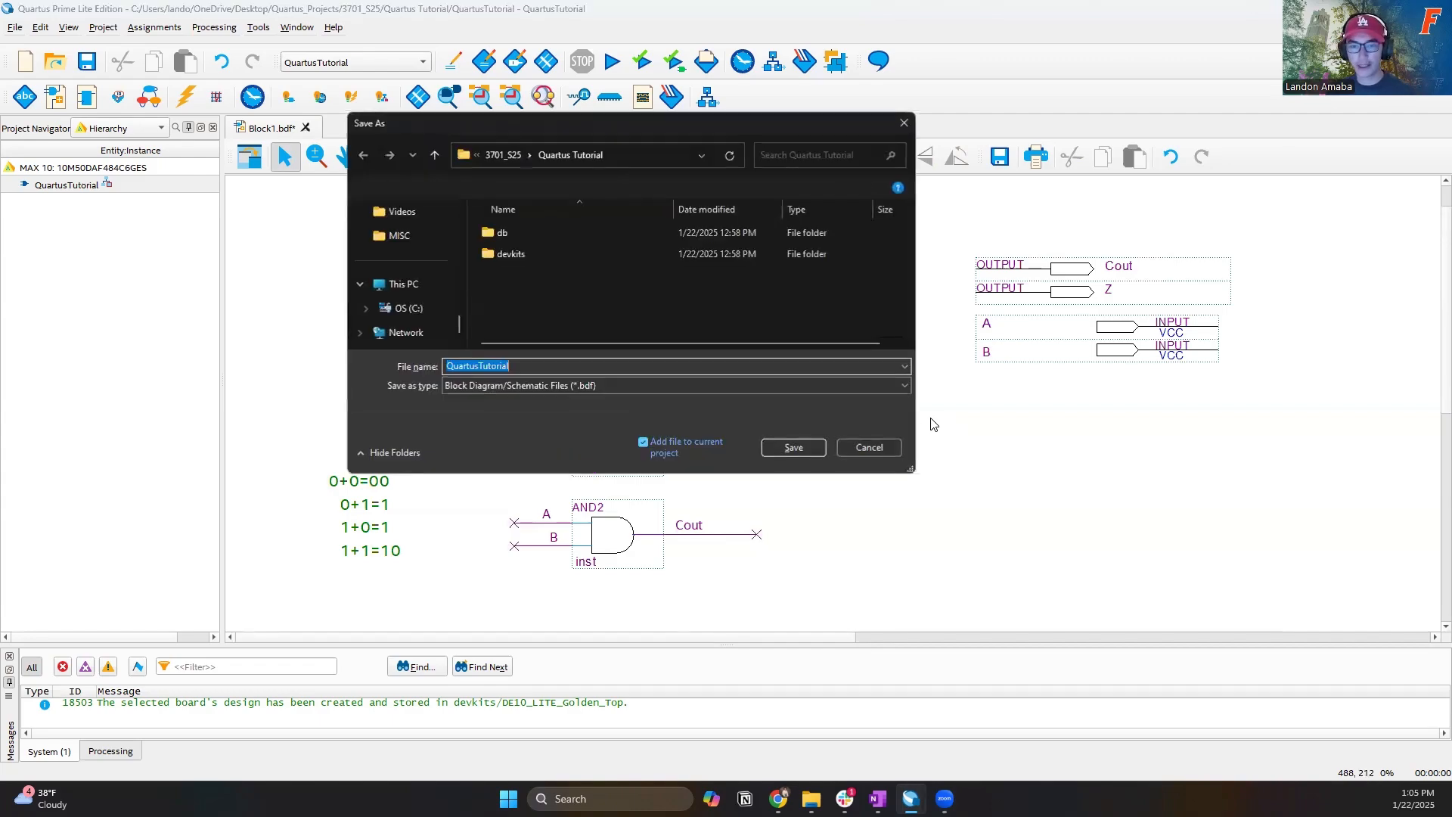
left_click(794, 448)
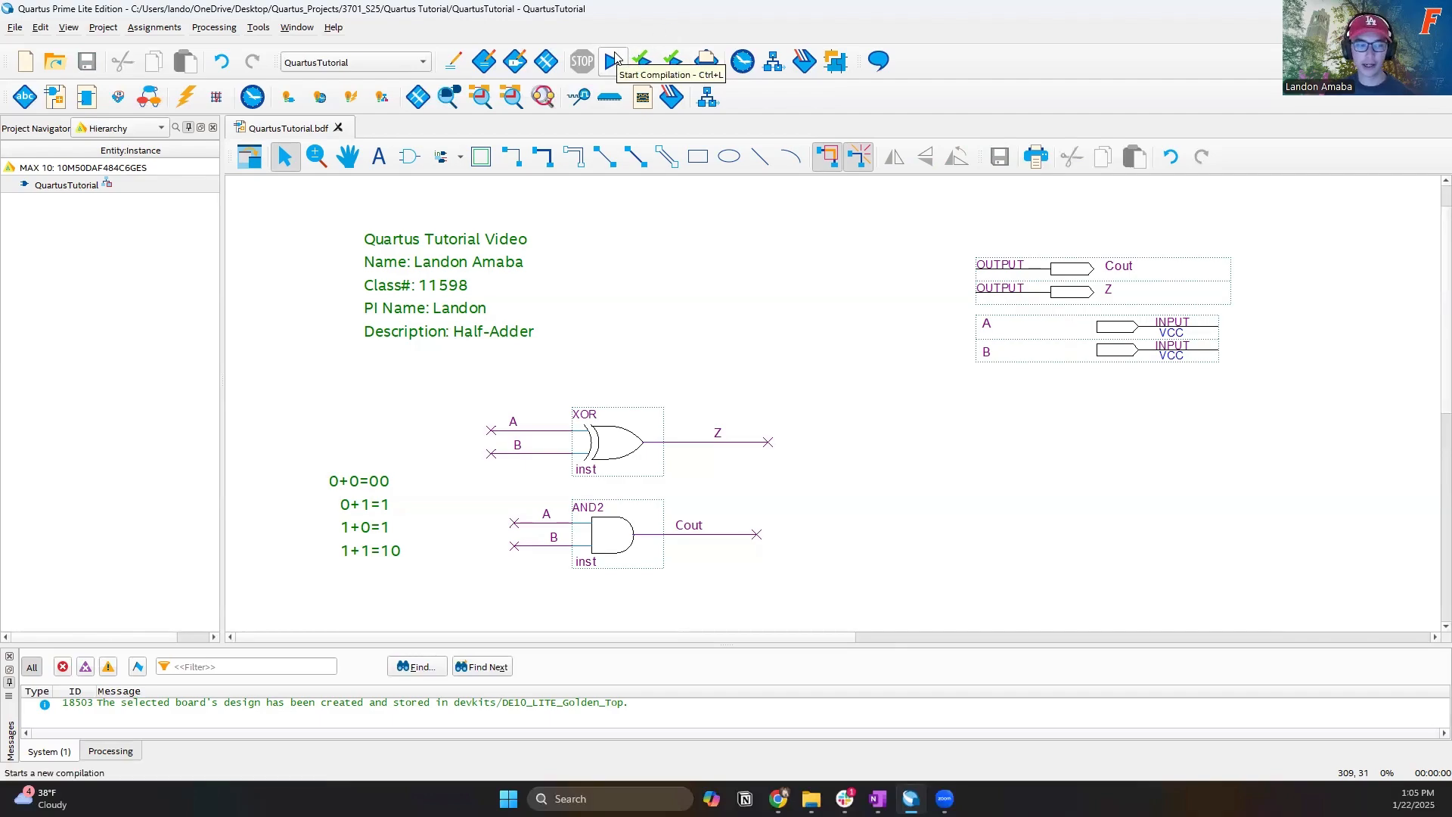
- Run Analysis & Synthesis on the design and enlarge the message area to read the compilation messages
left_click(683, 61)
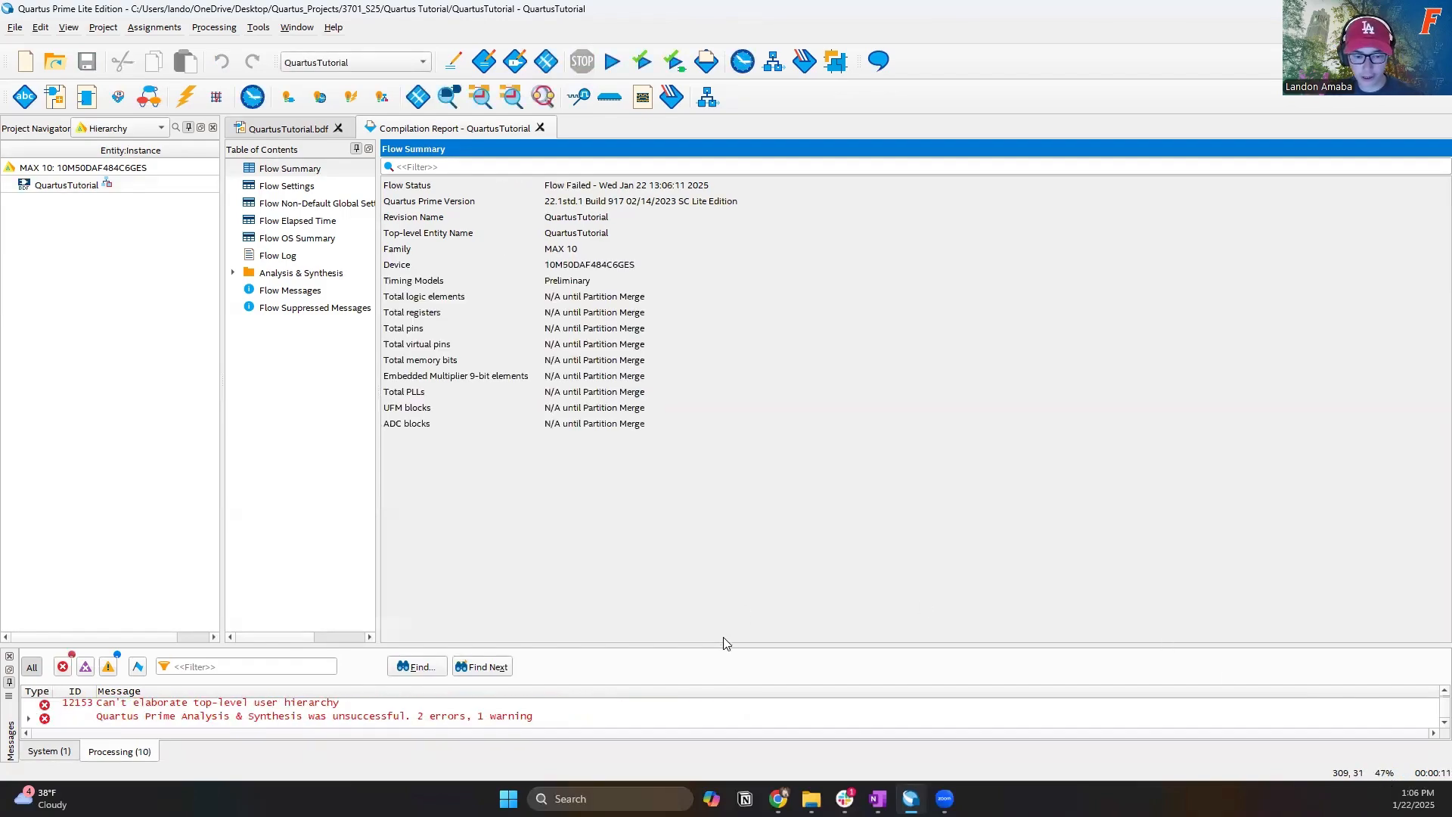
left_click_drag(721, 645, 723, 522)
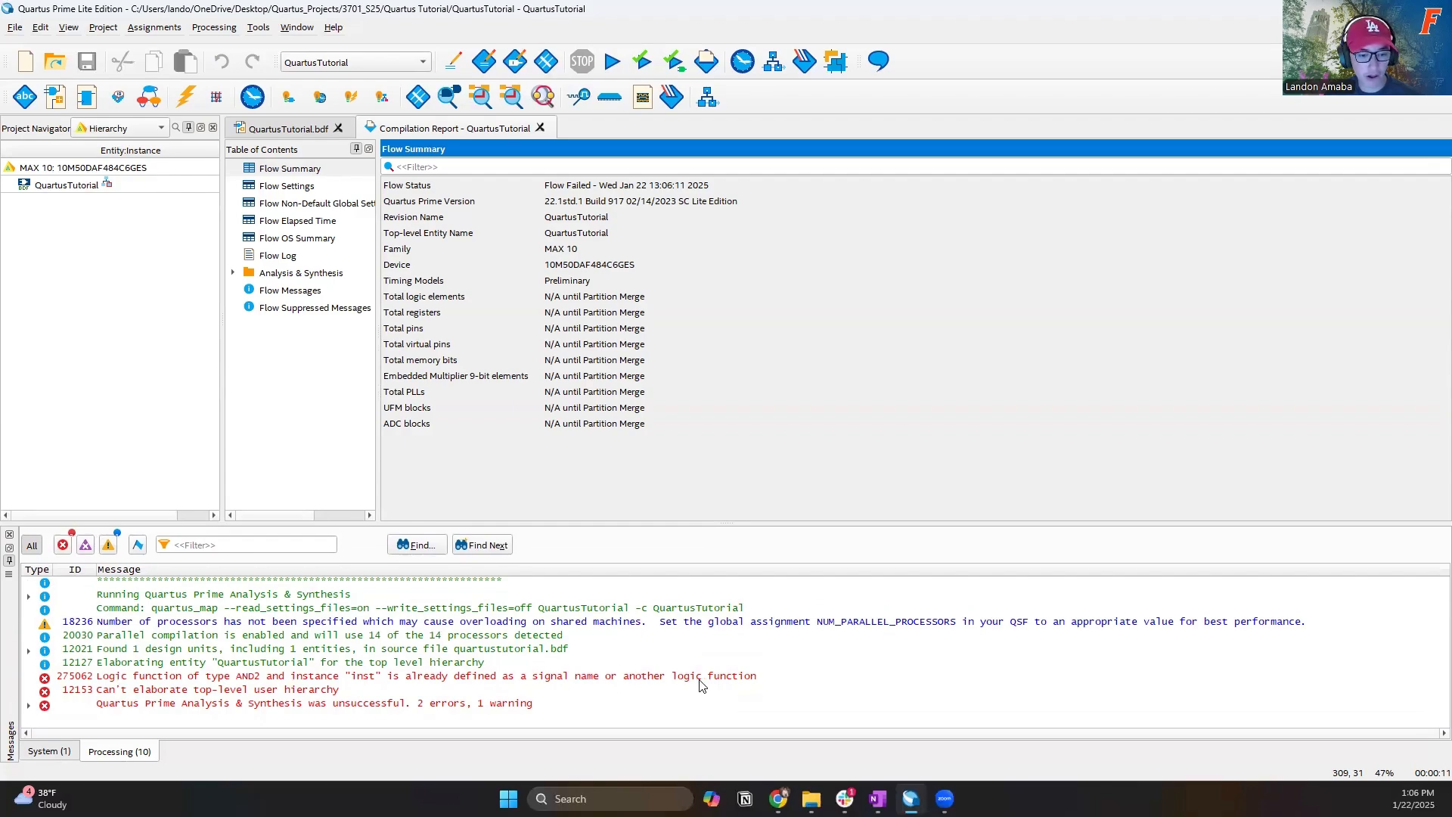
- In the QuartusTutorial.bdf schematic, rename the XOR gate instance to inst1 and the AND gate instance to inst2
left_click(287, 128)
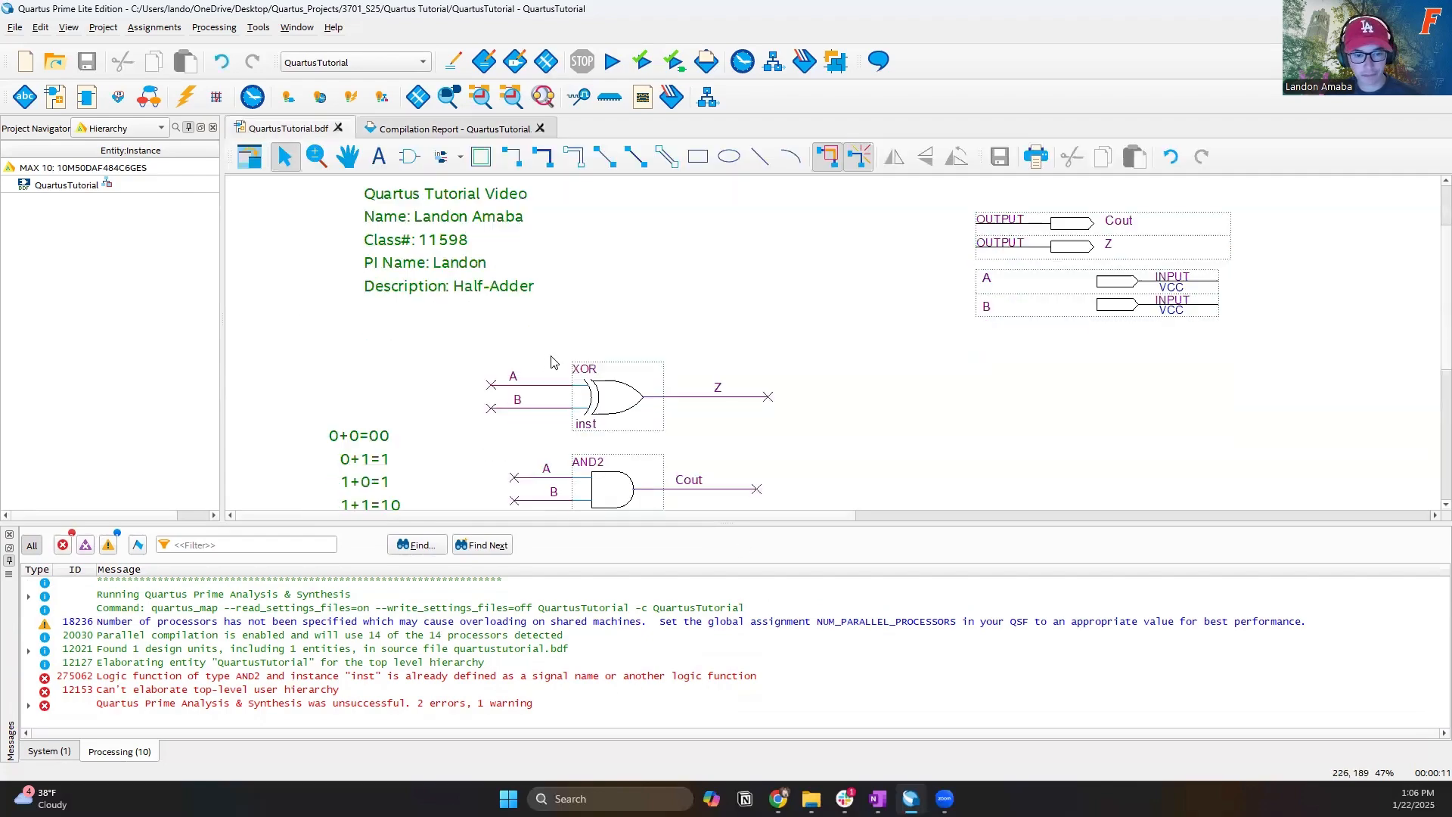
scroll(551, 362, "down", 1)
scroll(448, 439, "down", 1)
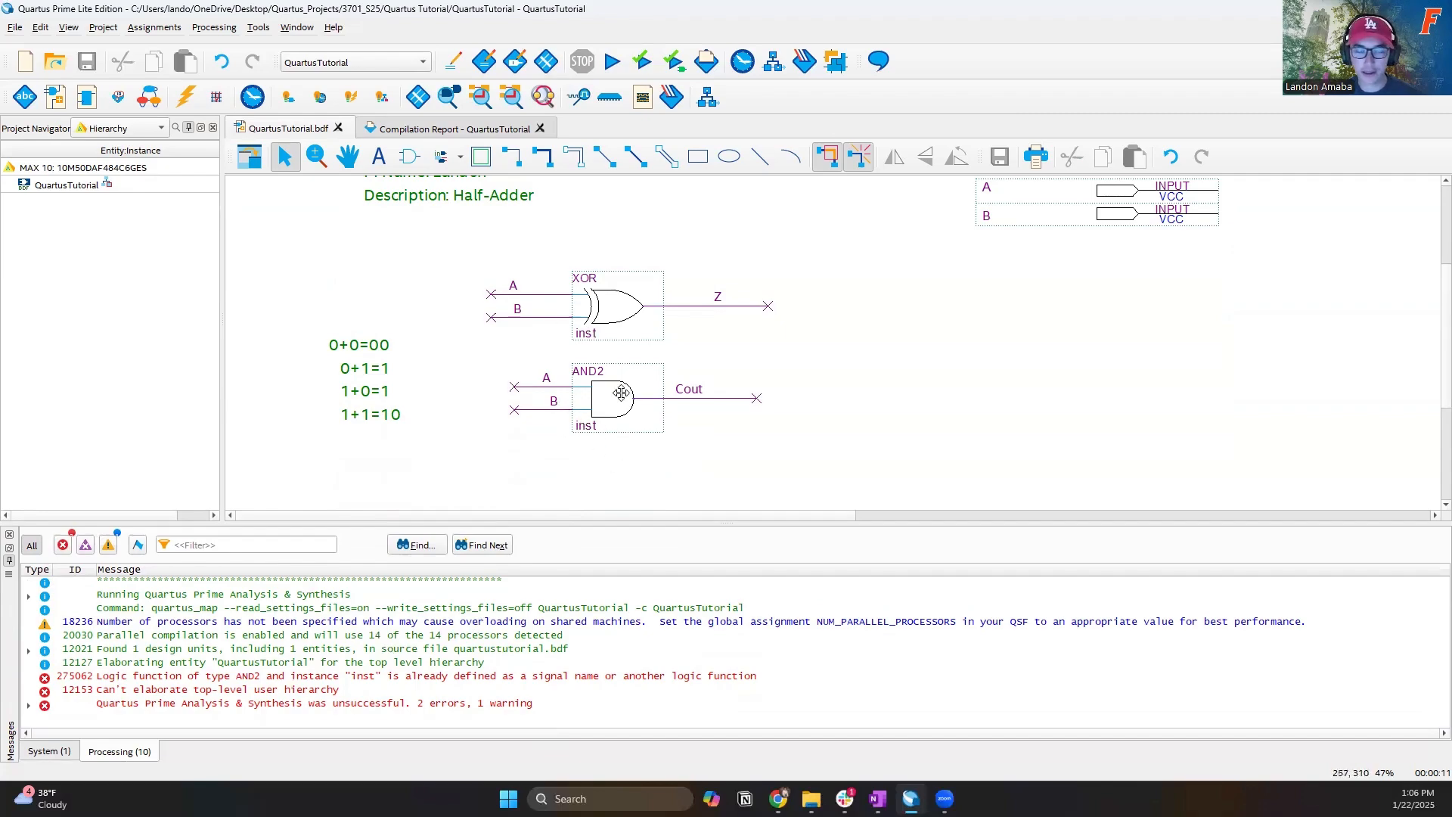
double_click(586, 333)
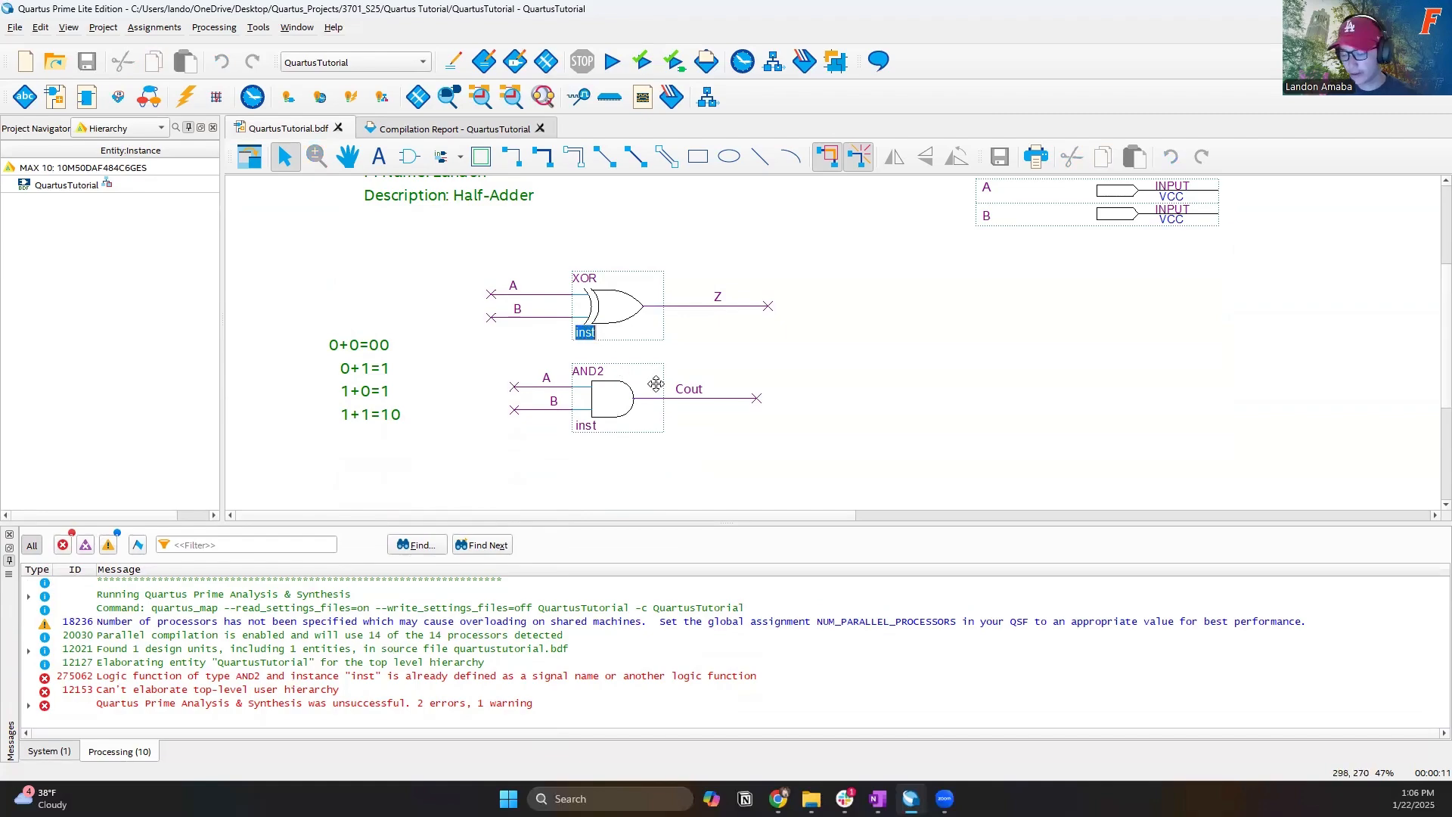
key("Right")
type("1")
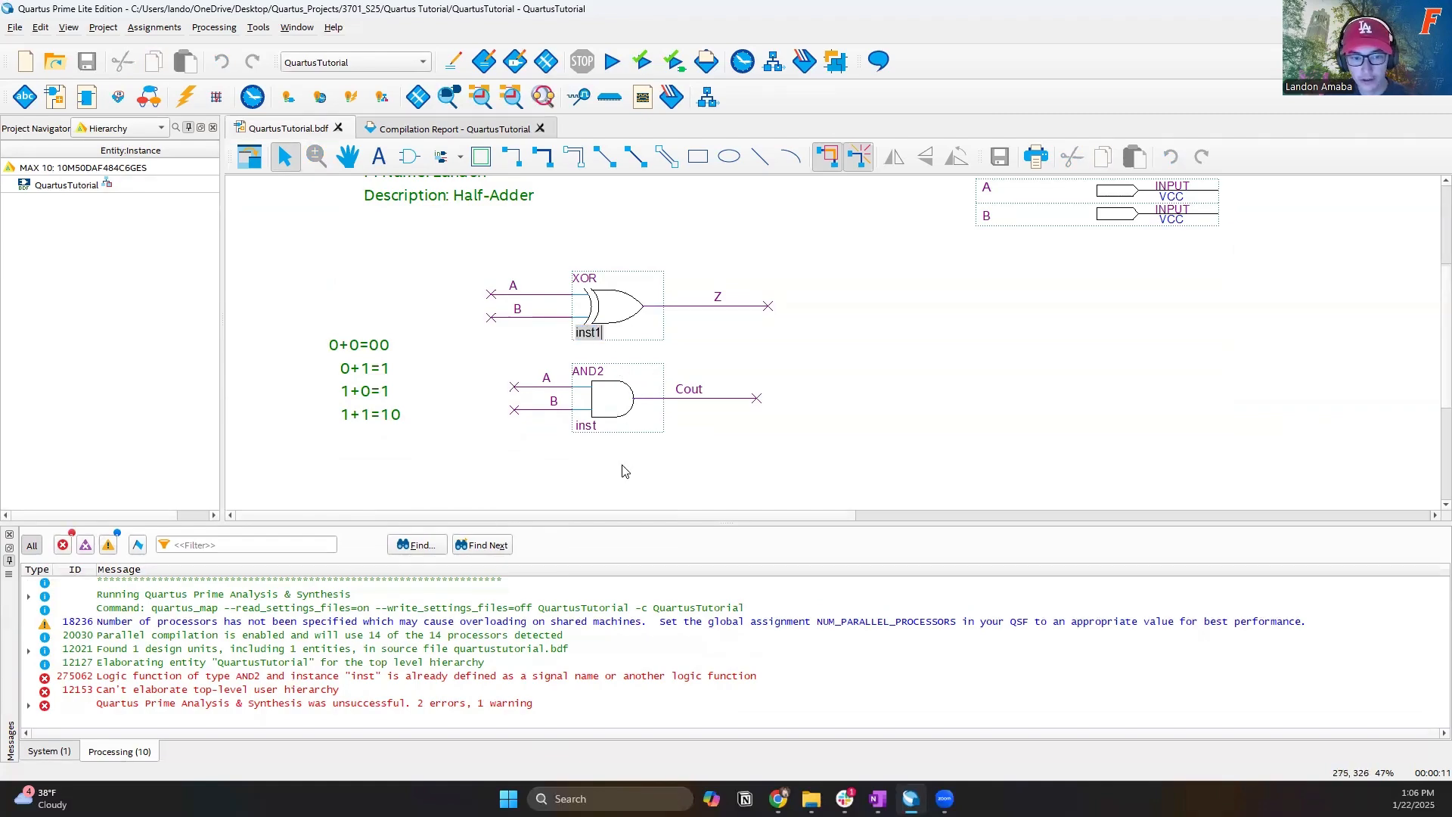
left_click(626, 470)
double_click(586, 424)
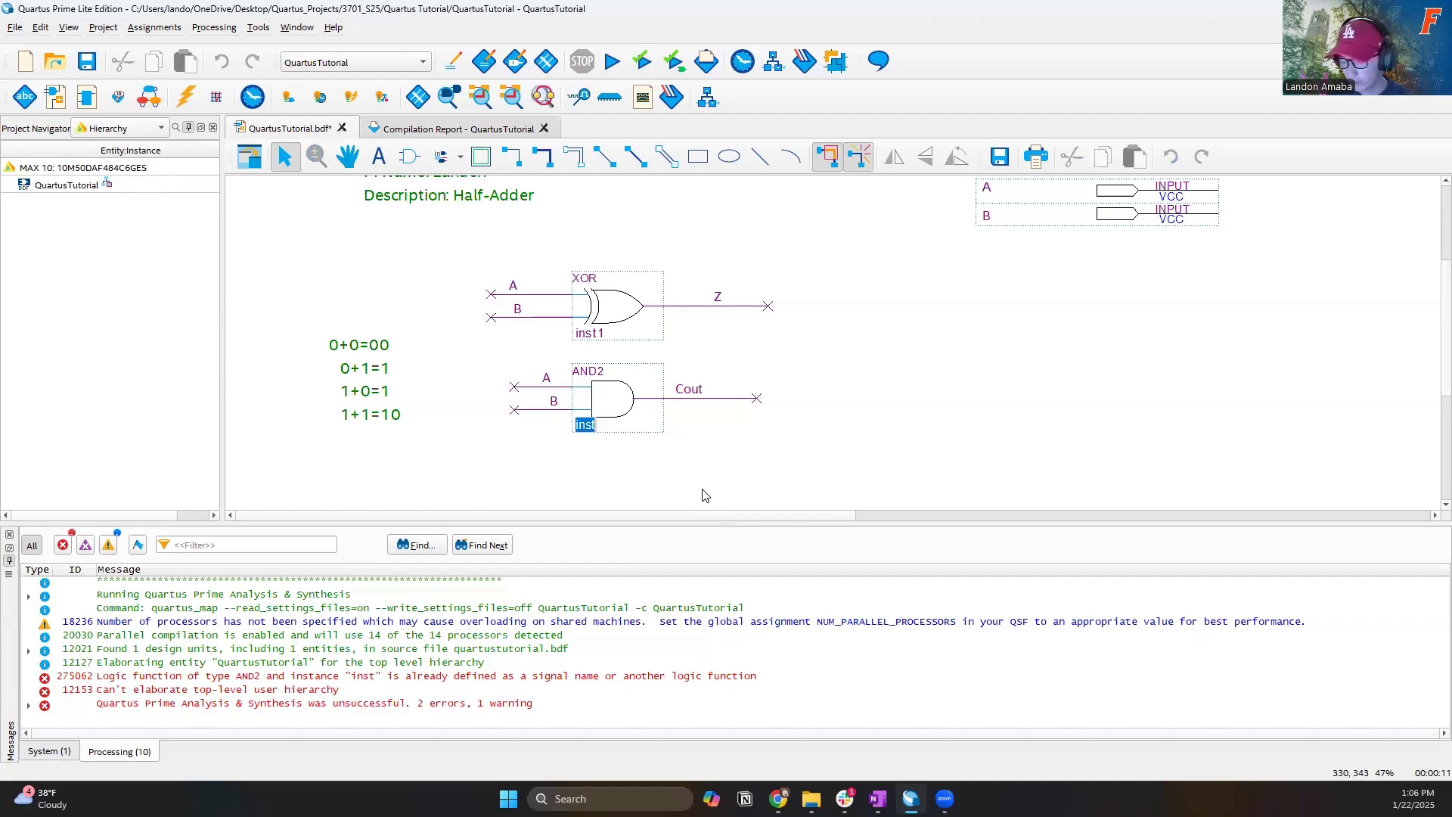
key("Right")
type("2")
left_click(726, 478)
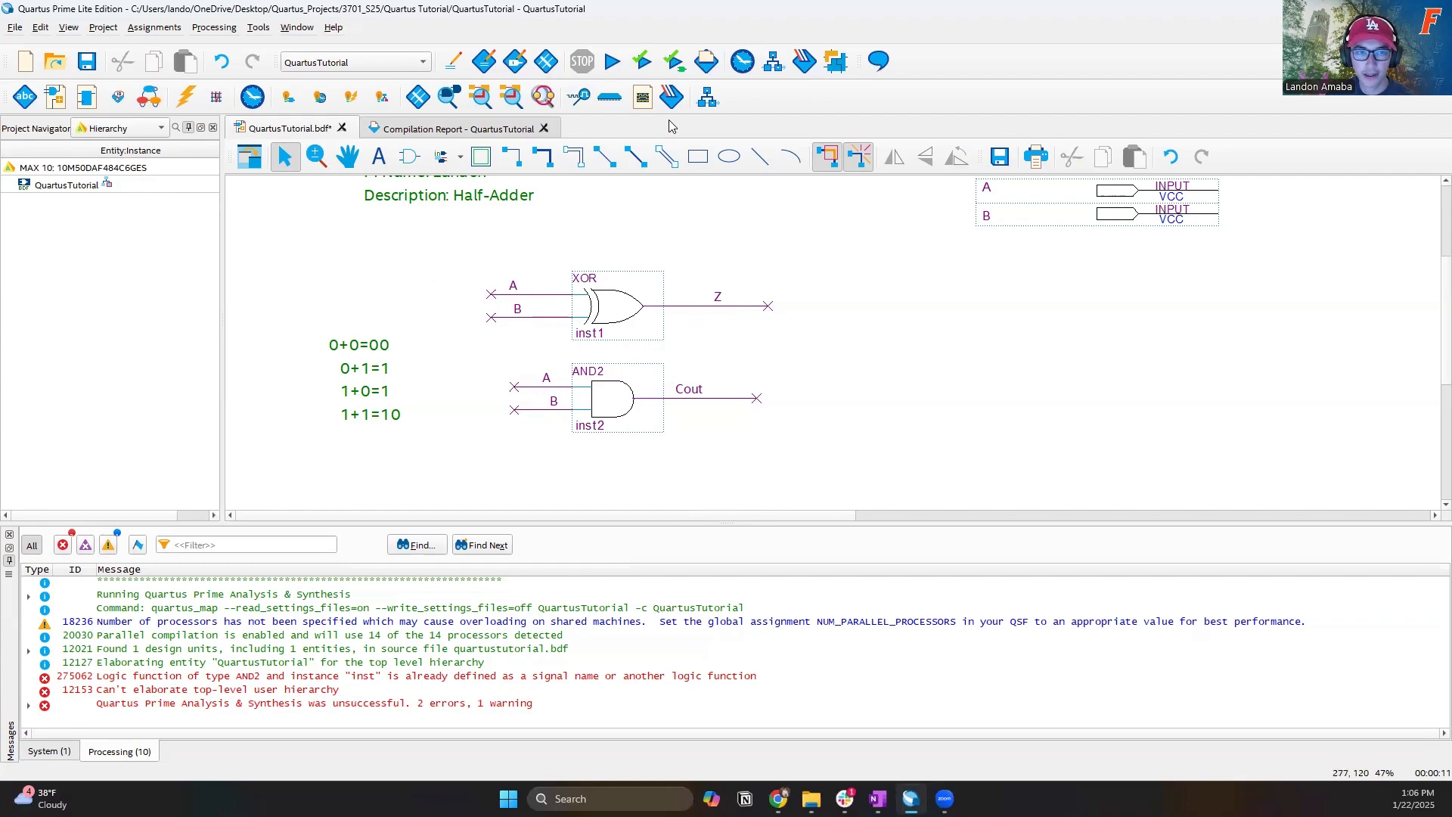
- Rerun Analysis & Synthesis with the renamed gate instances and close the compilation report
left_click(676, 60)
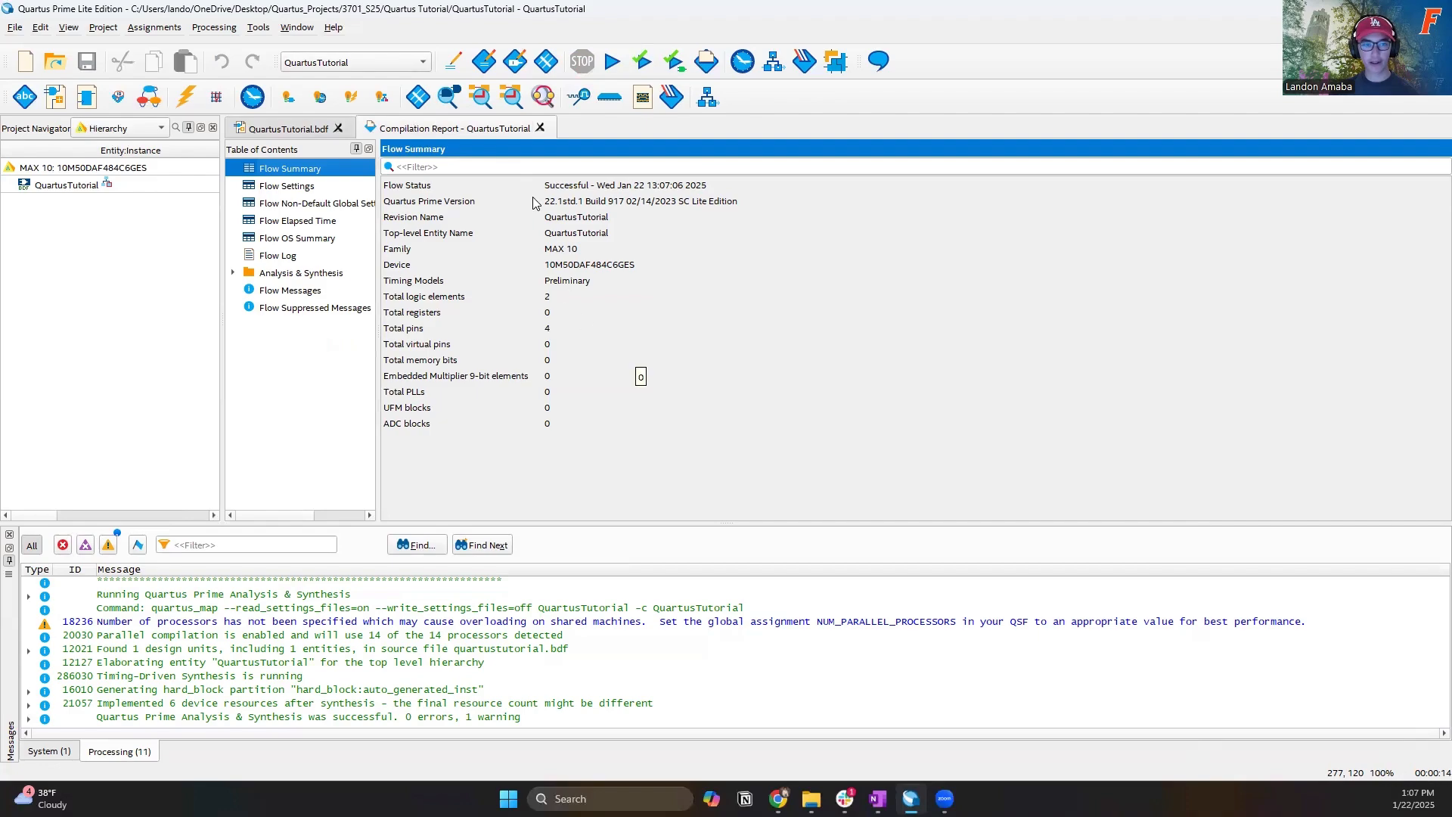
left_click(540, 129)
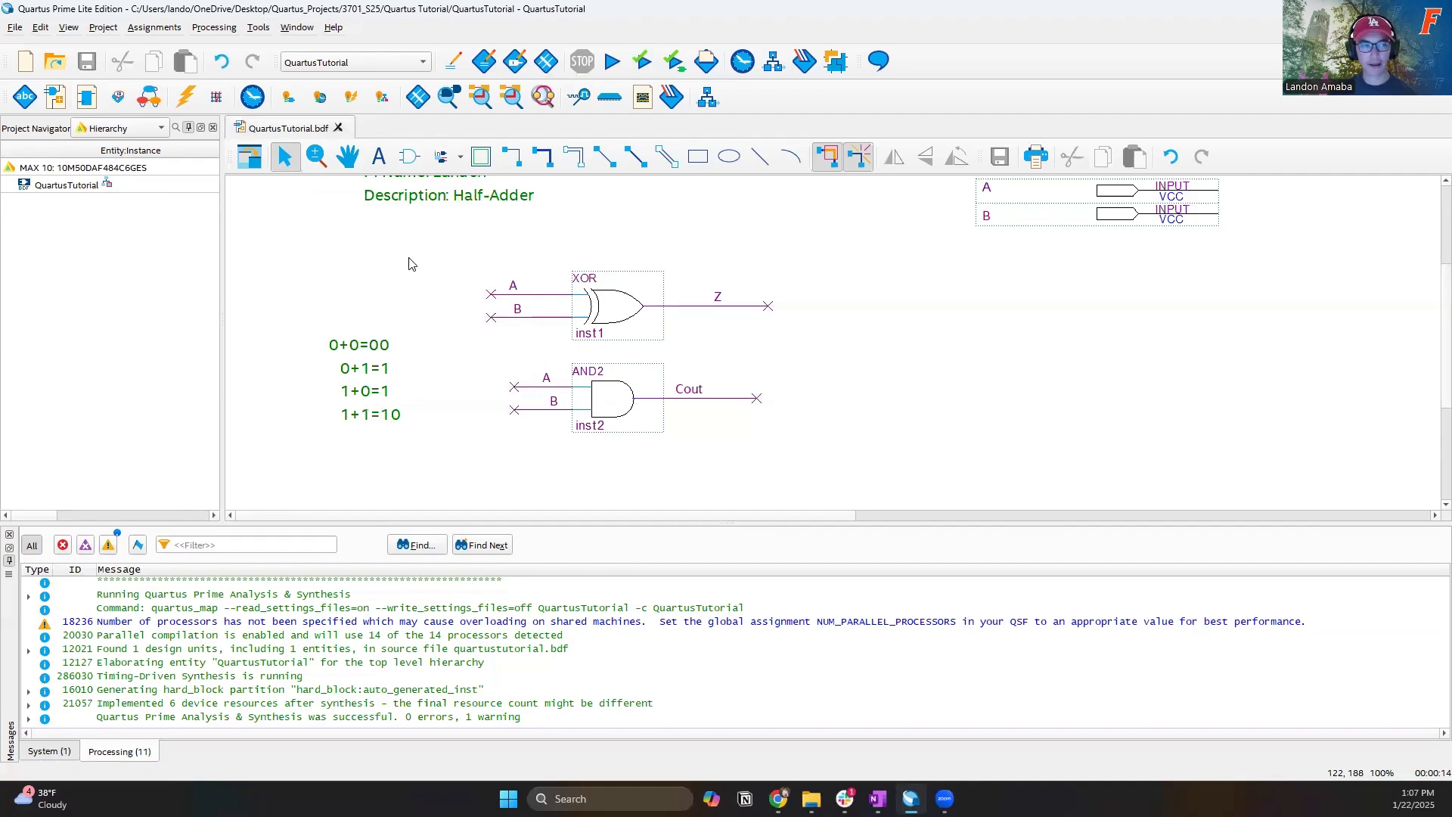
- Create a new University Program VWF waveform file for simulating the half-adder
left_click(30, 63)
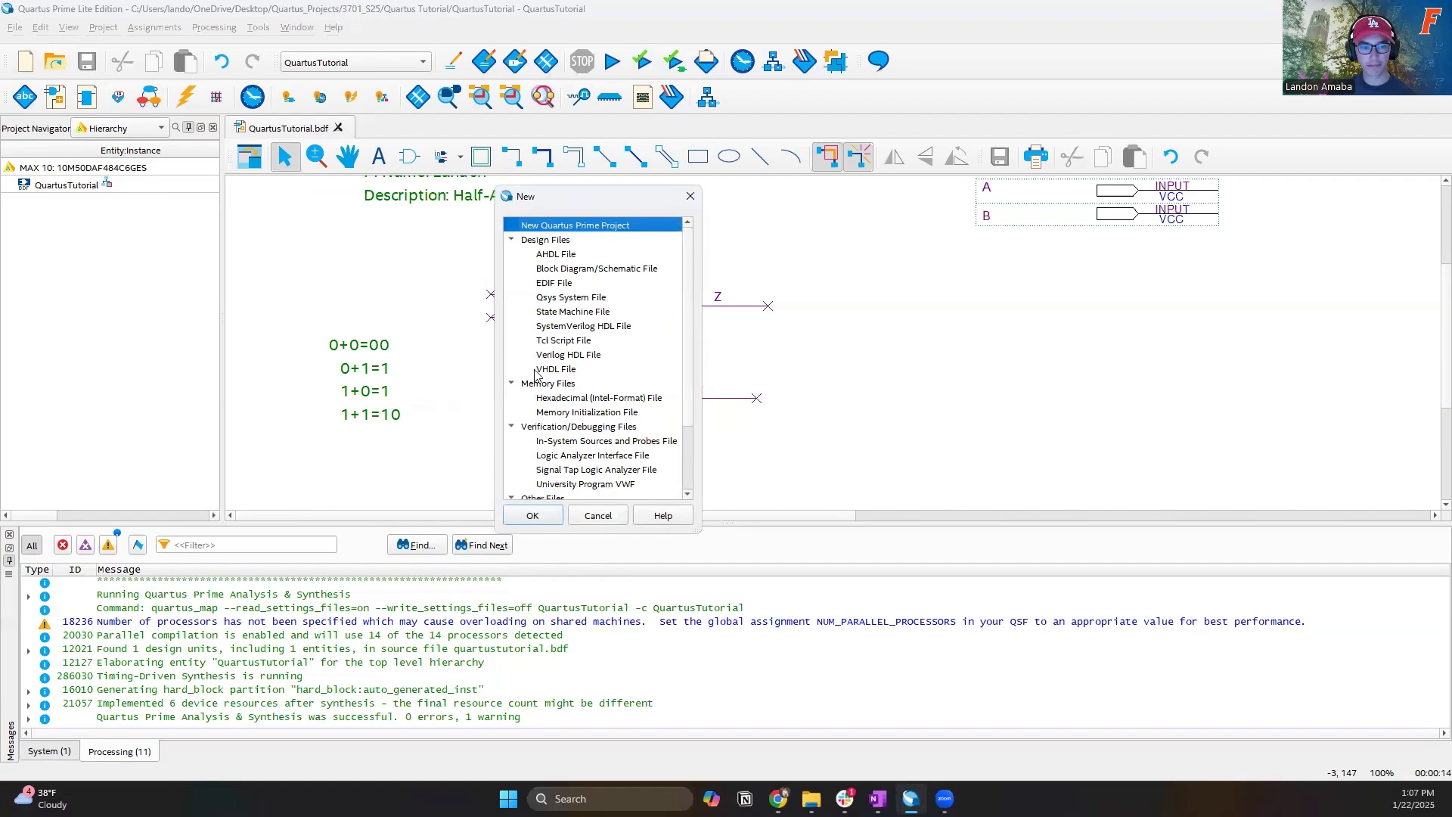
scroll(591, 446, "down", 1)
left_click(599, 442)
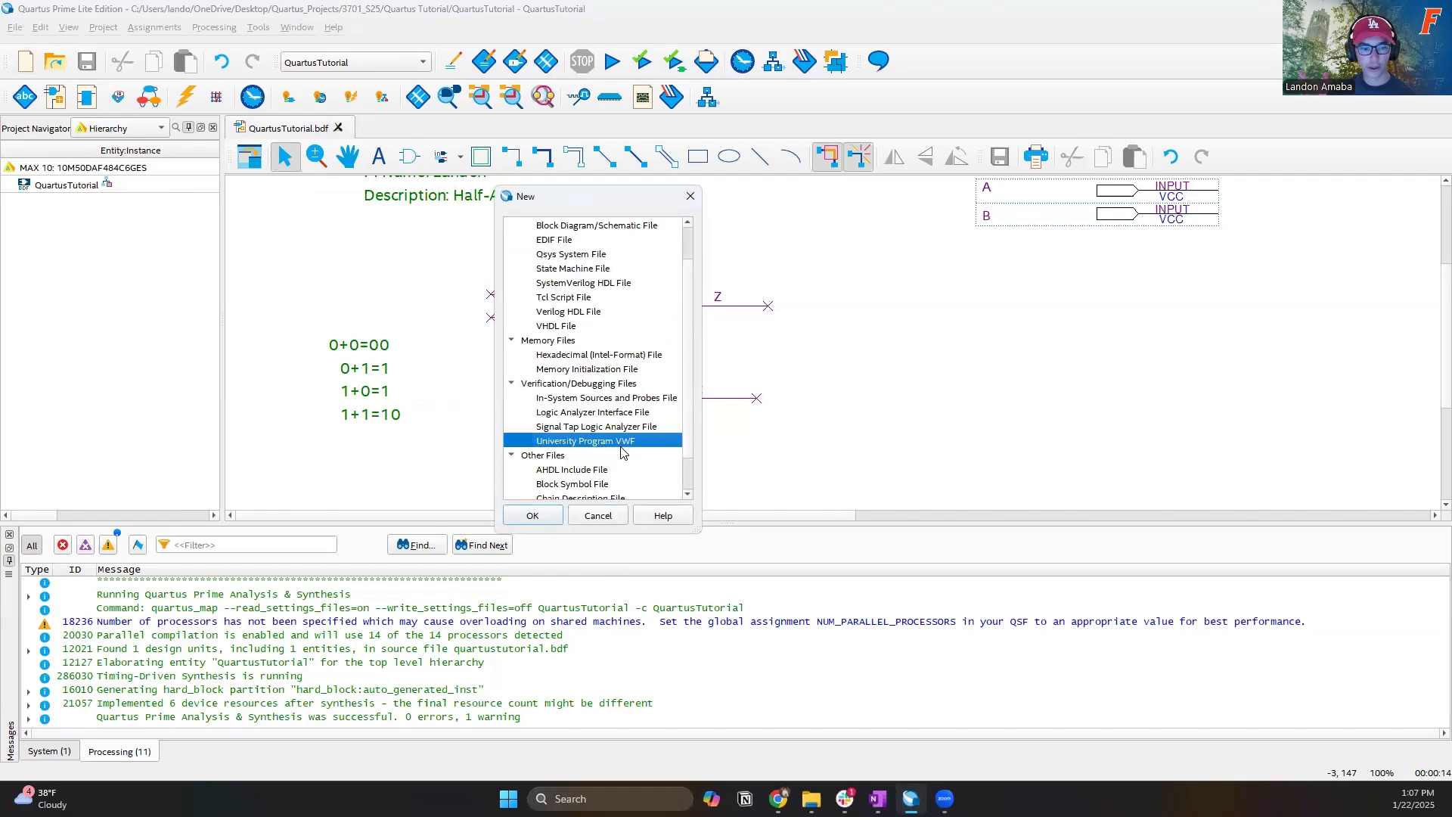
left_click(533, 516)
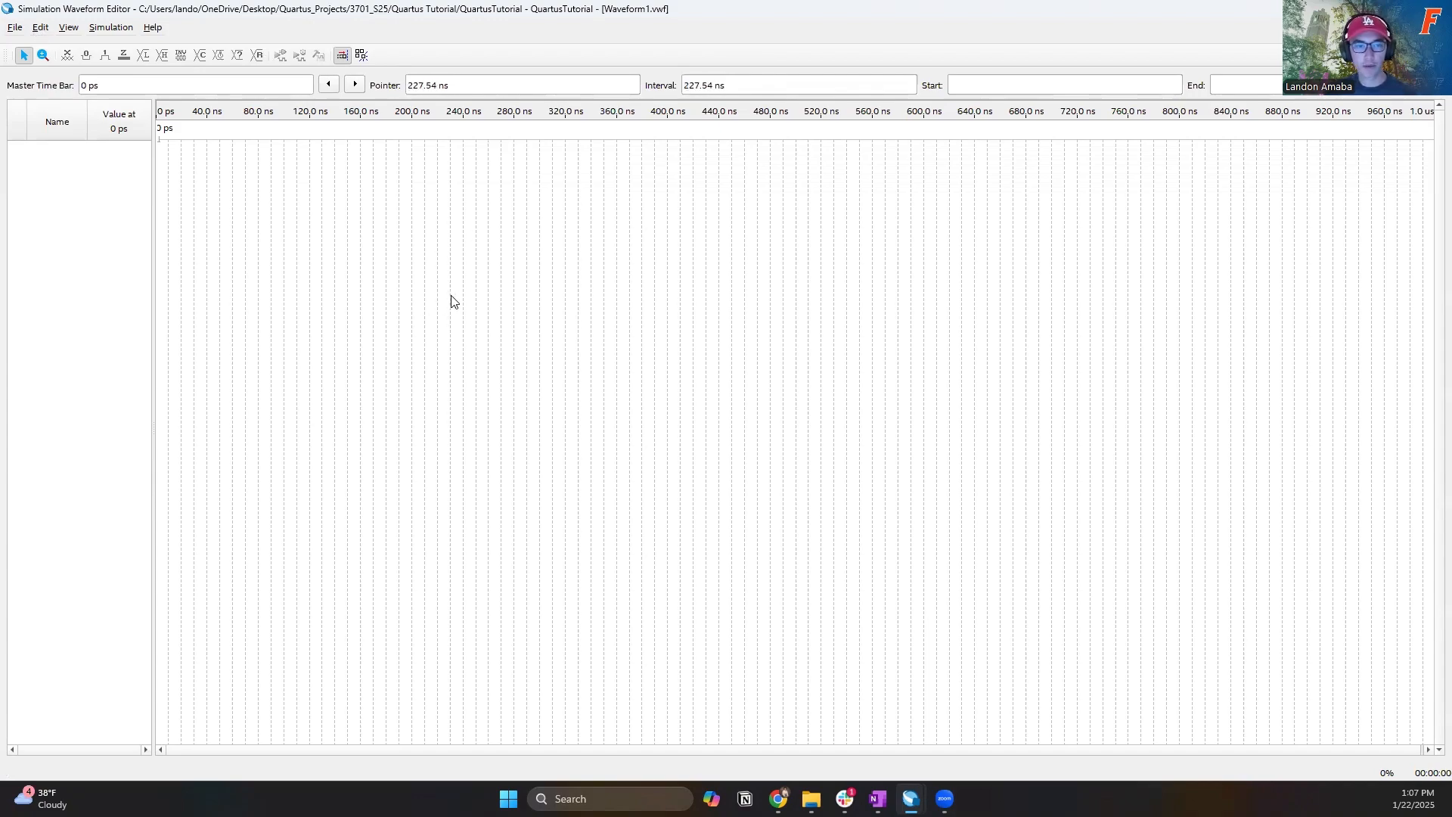
- Set the waveform's grid size to 25 ns and its end time to 1.2 us
left_click(41, 28)
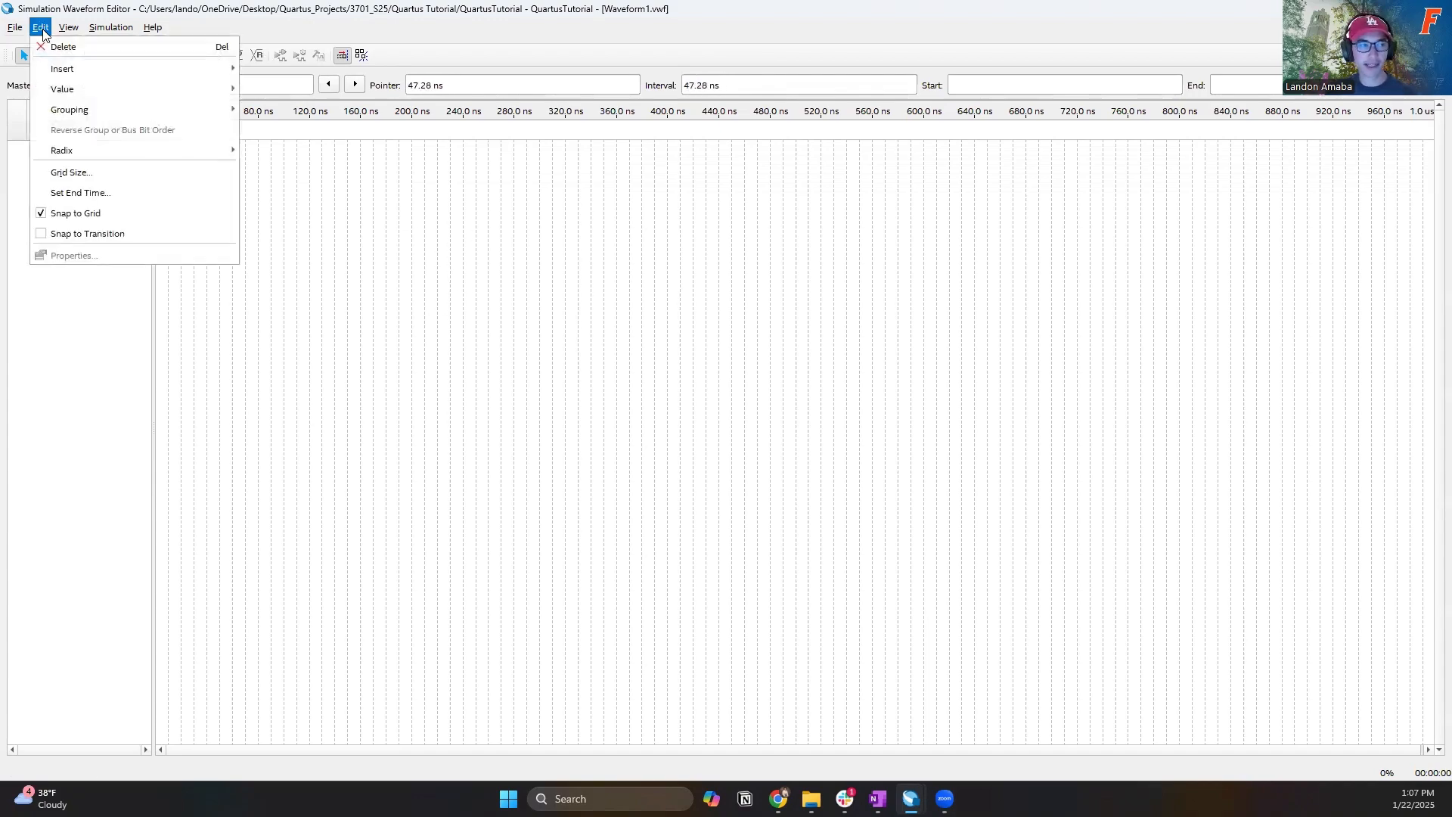
left_click(103, 172)
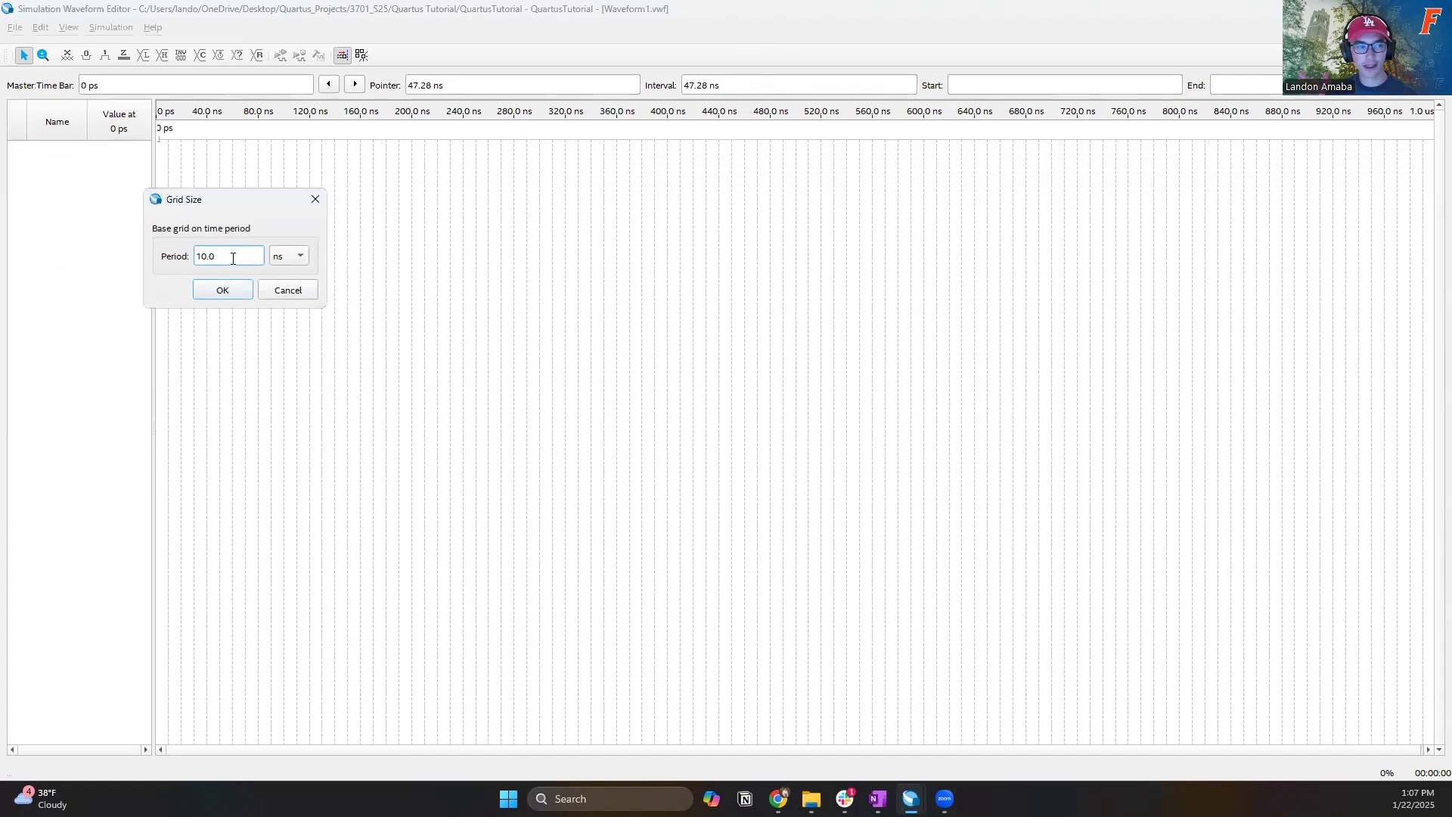
left_click_drag(233, 259, 92, 255)
type("25")
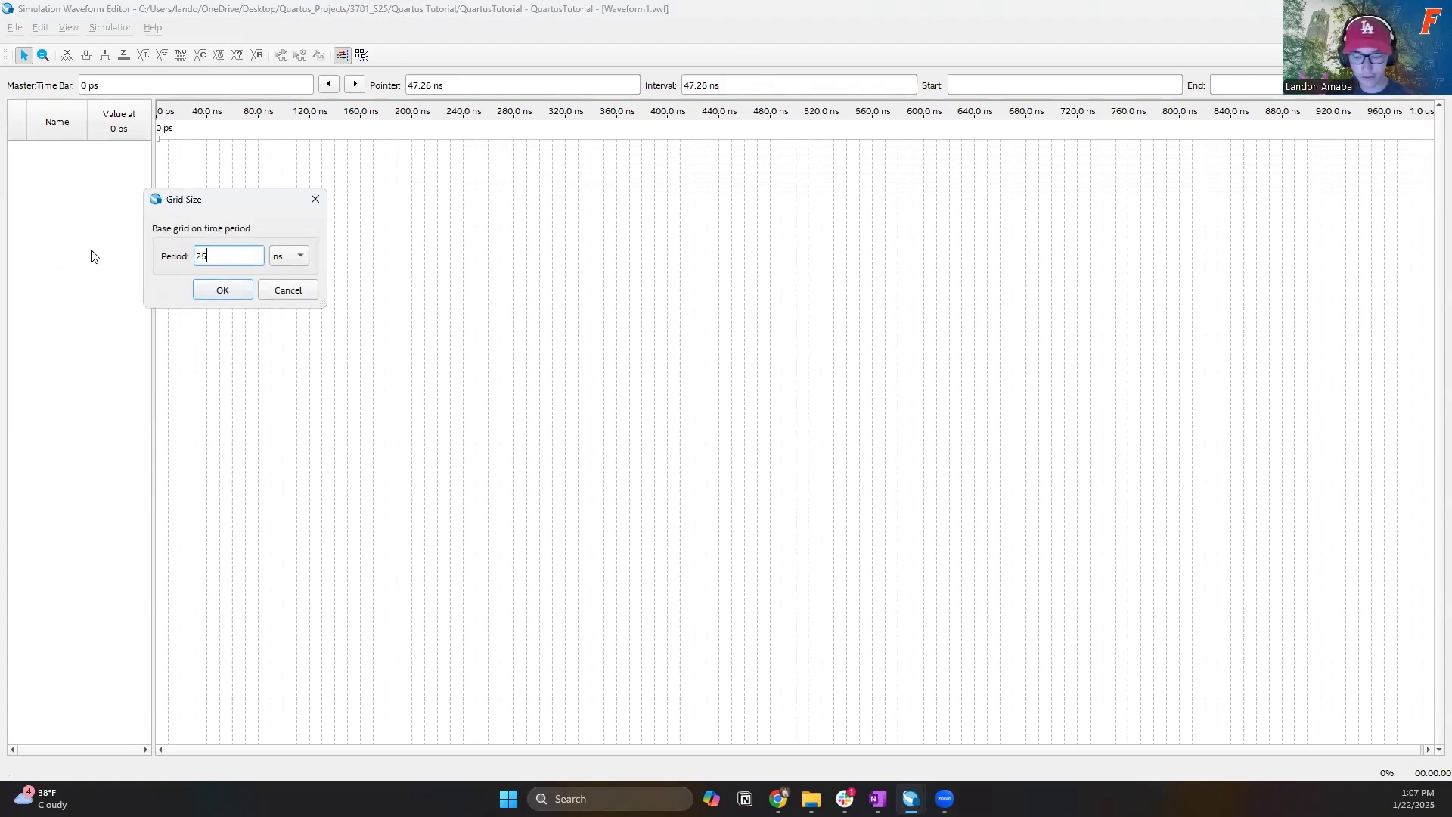
key("Return")
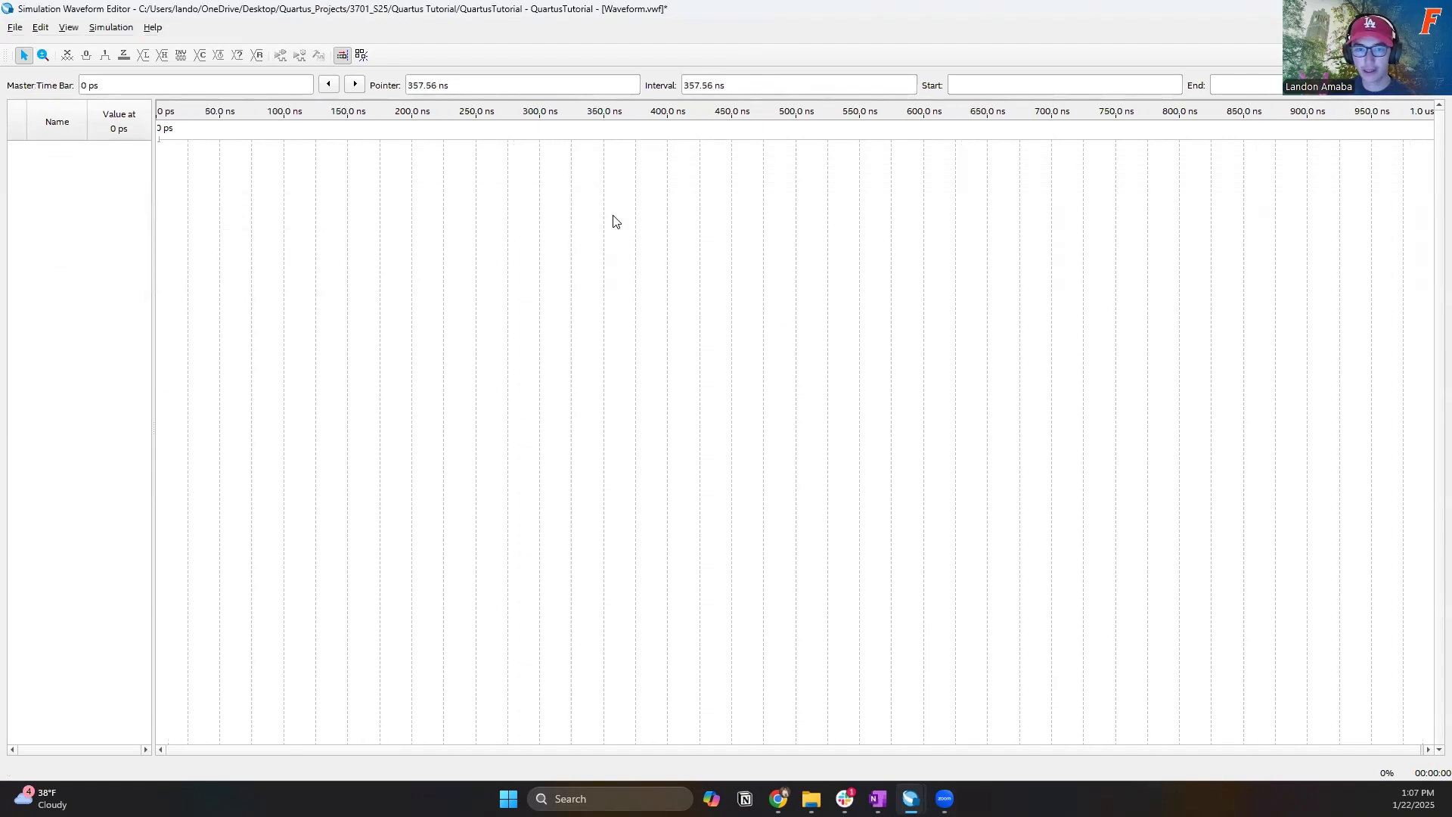
left_click(40, 27)
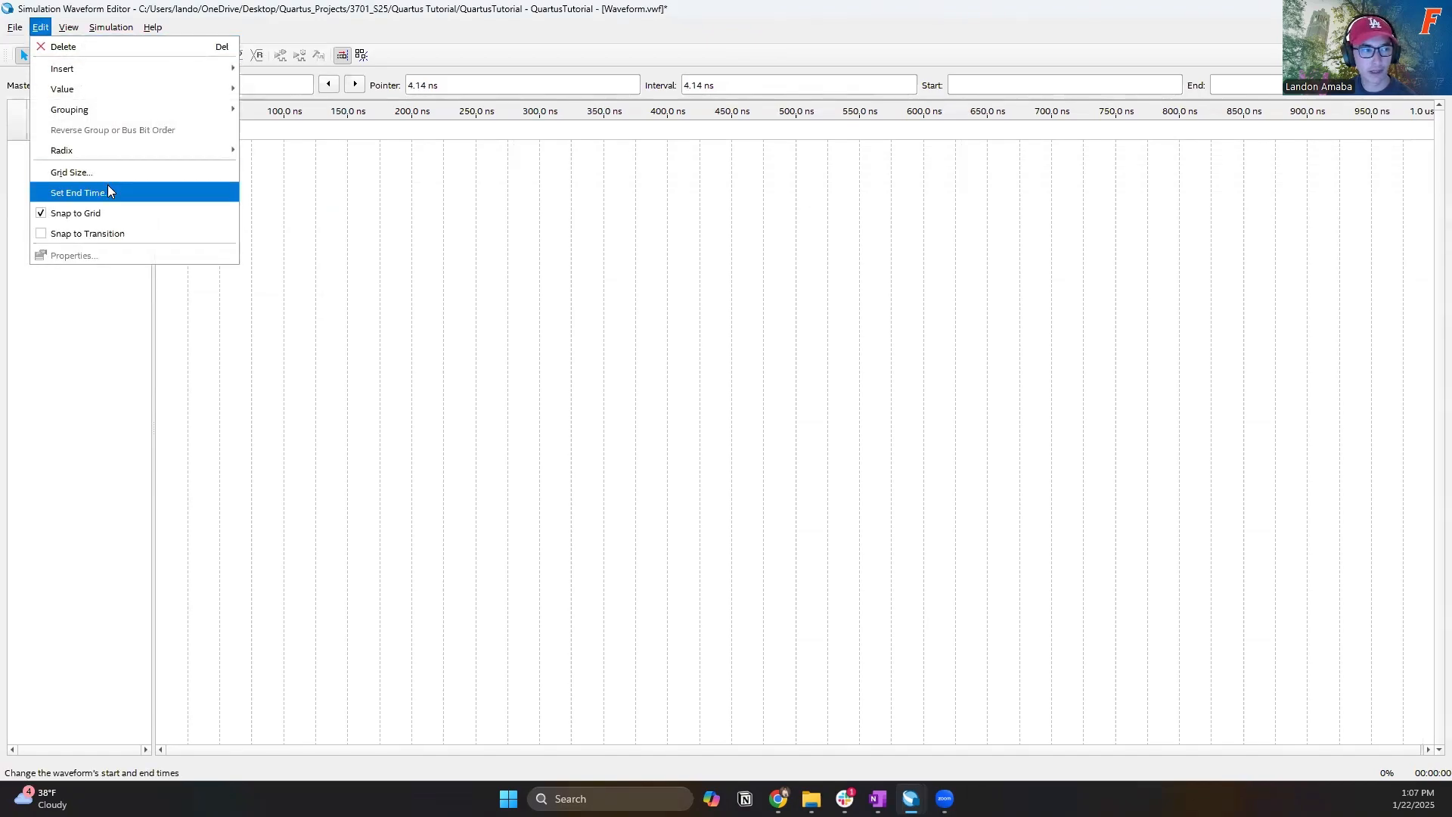
left_click(108, 192)
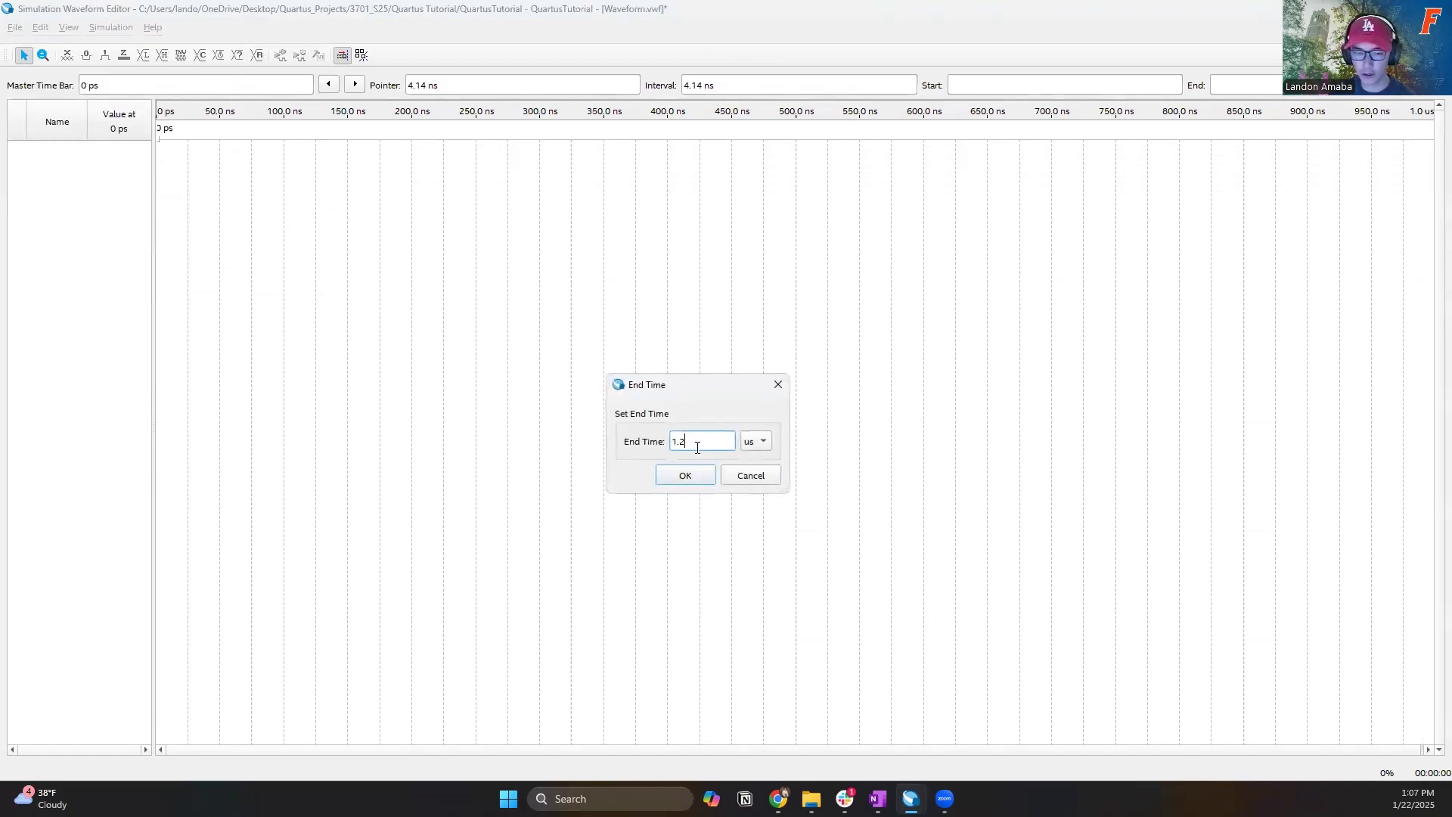
key("Return")
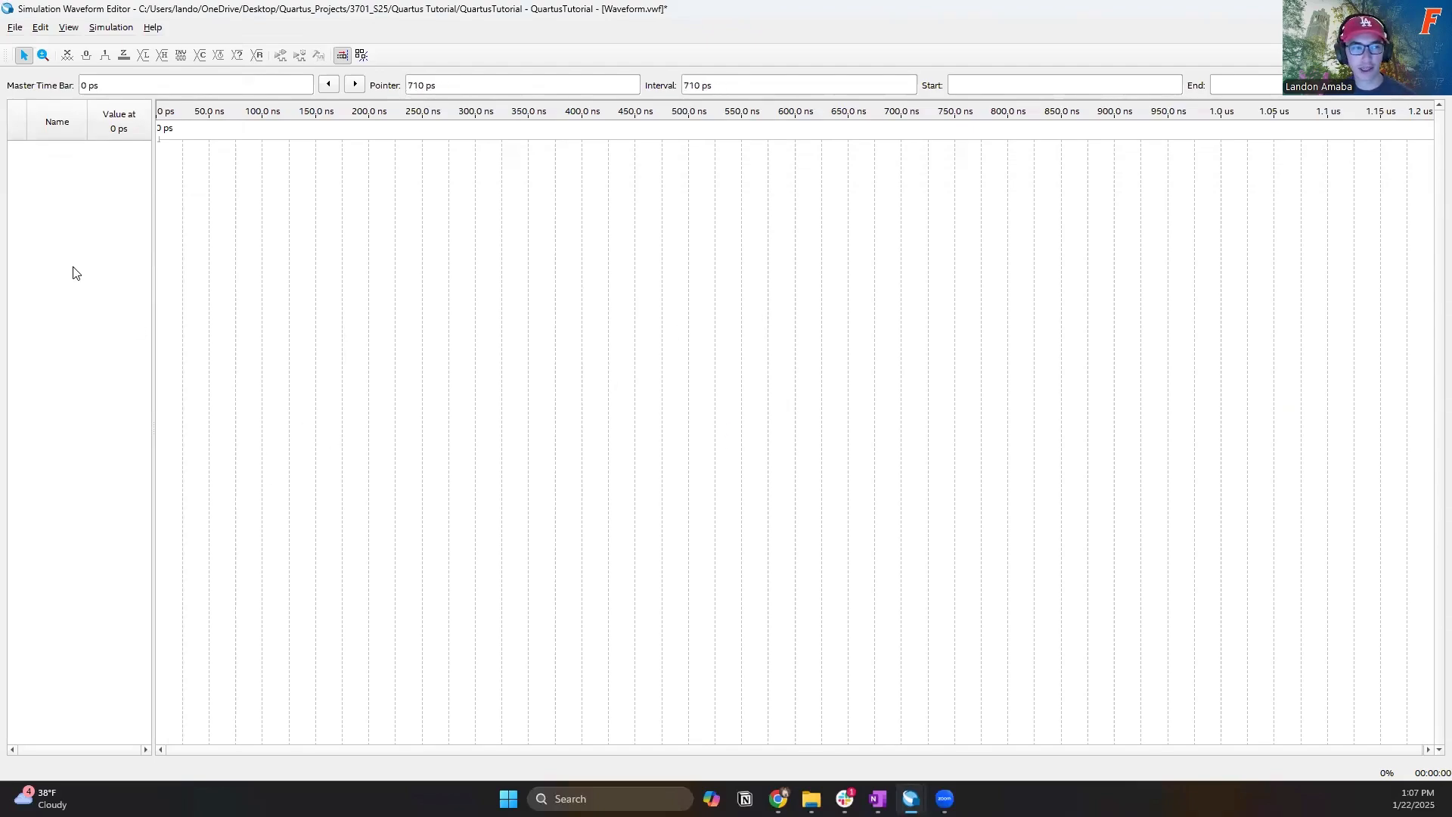
- Use the Node Finder to list all pins and insert nodes A, B, Cout and Z into the waveform
double_click(66, 175)
left_click_drag(184, 180, 227, 182)
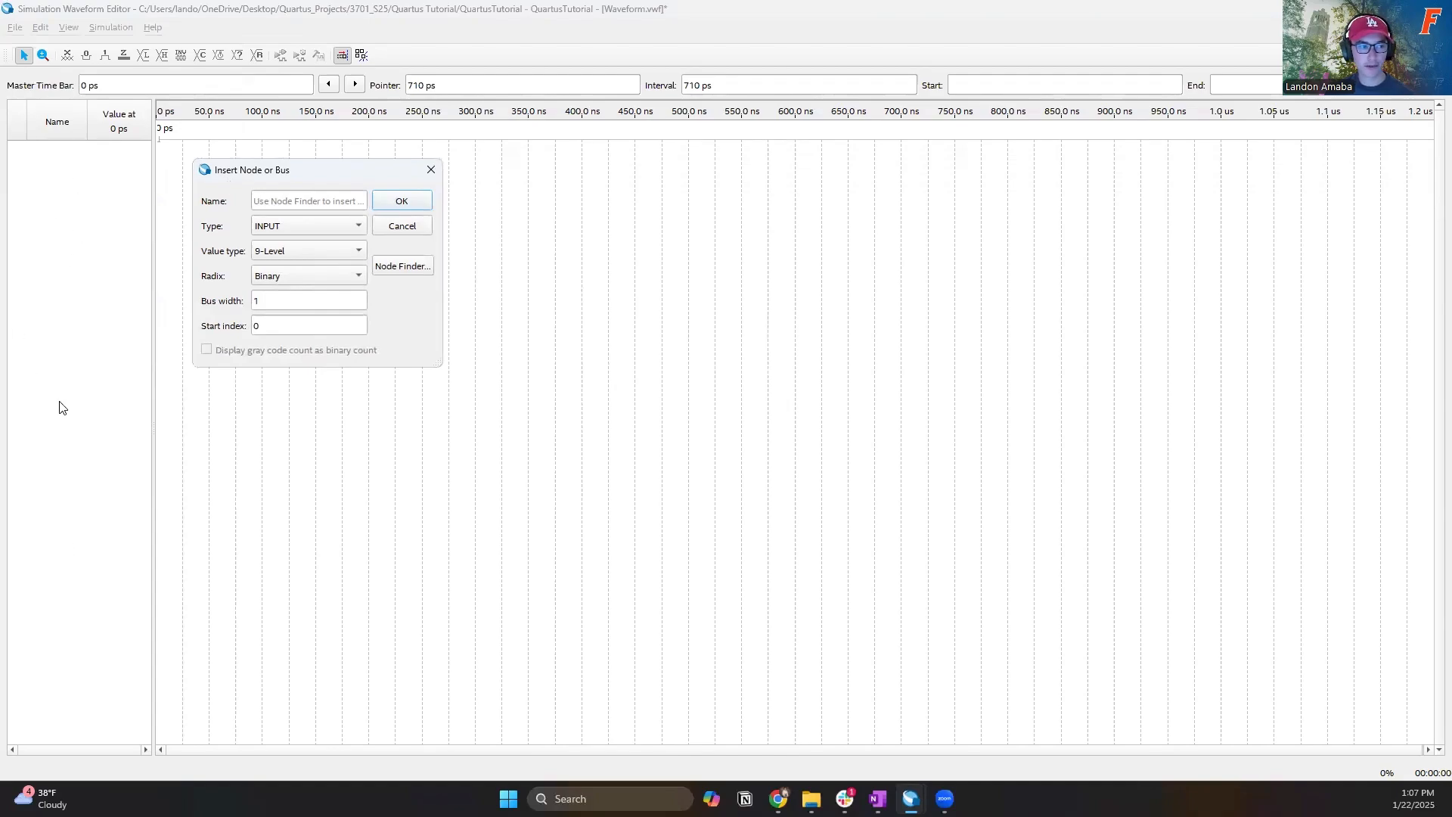
left_click_drag(250, 173, 256, 156)
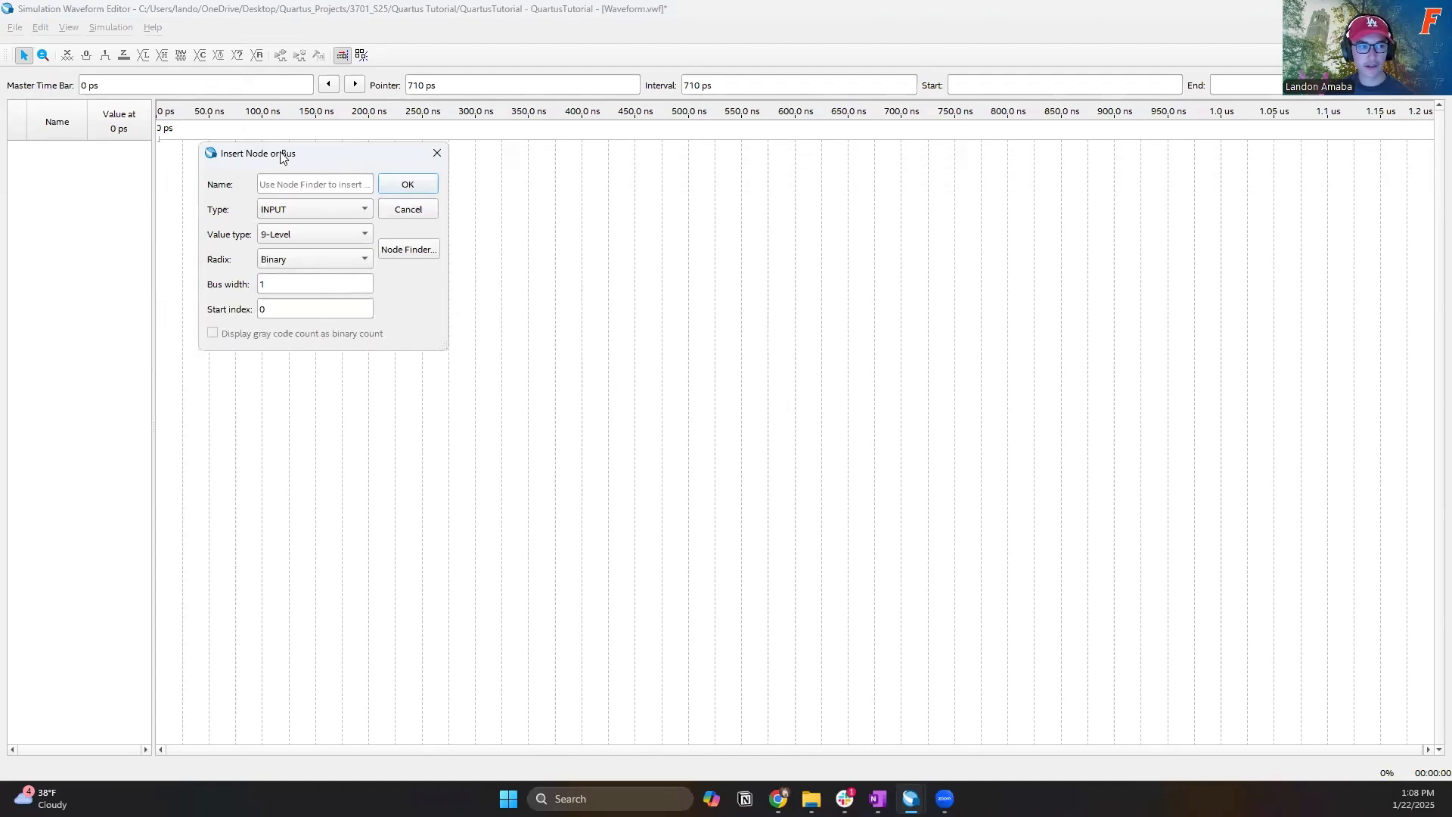
left_click(409, 250)
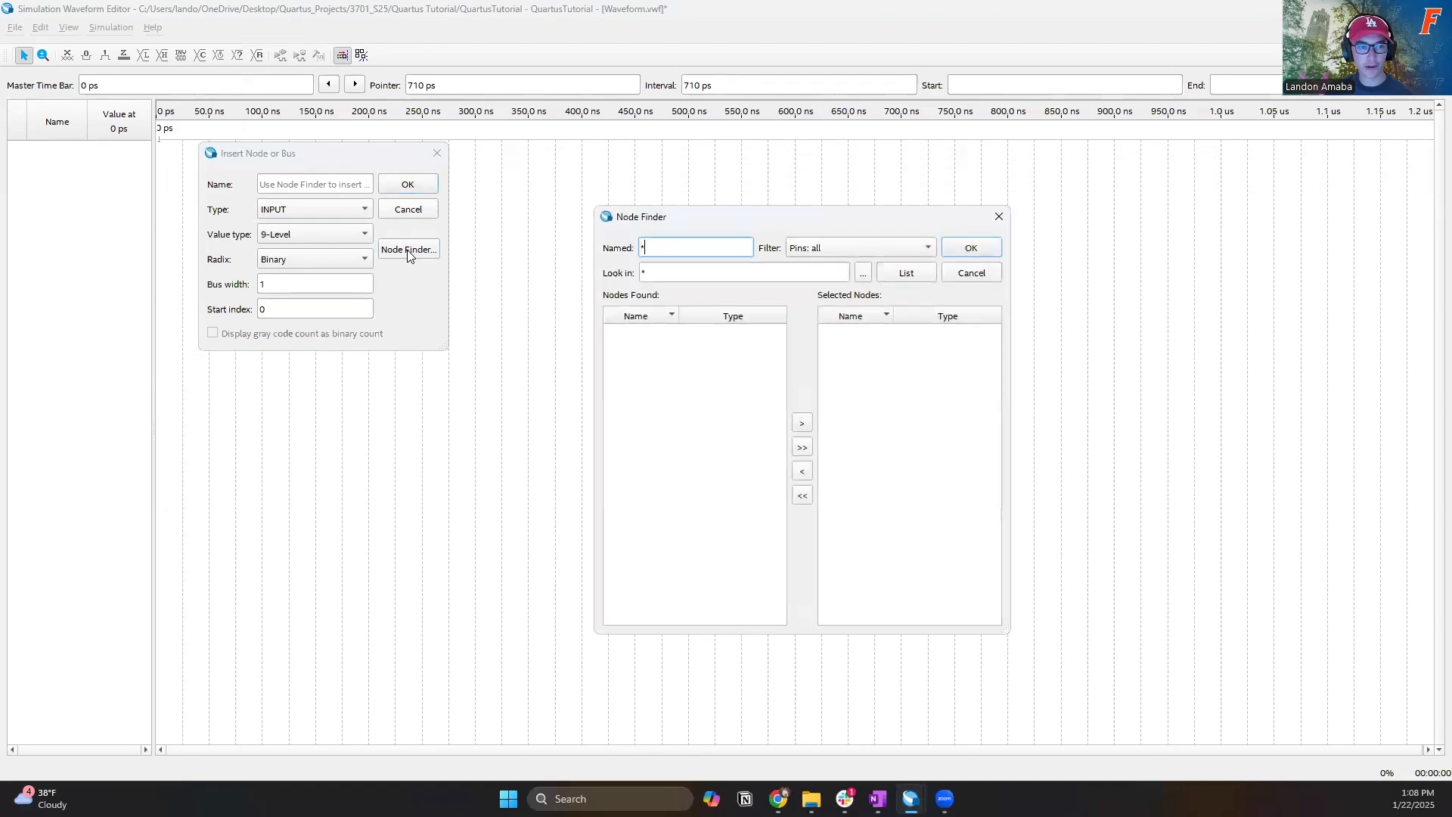
left_click(905, 273)
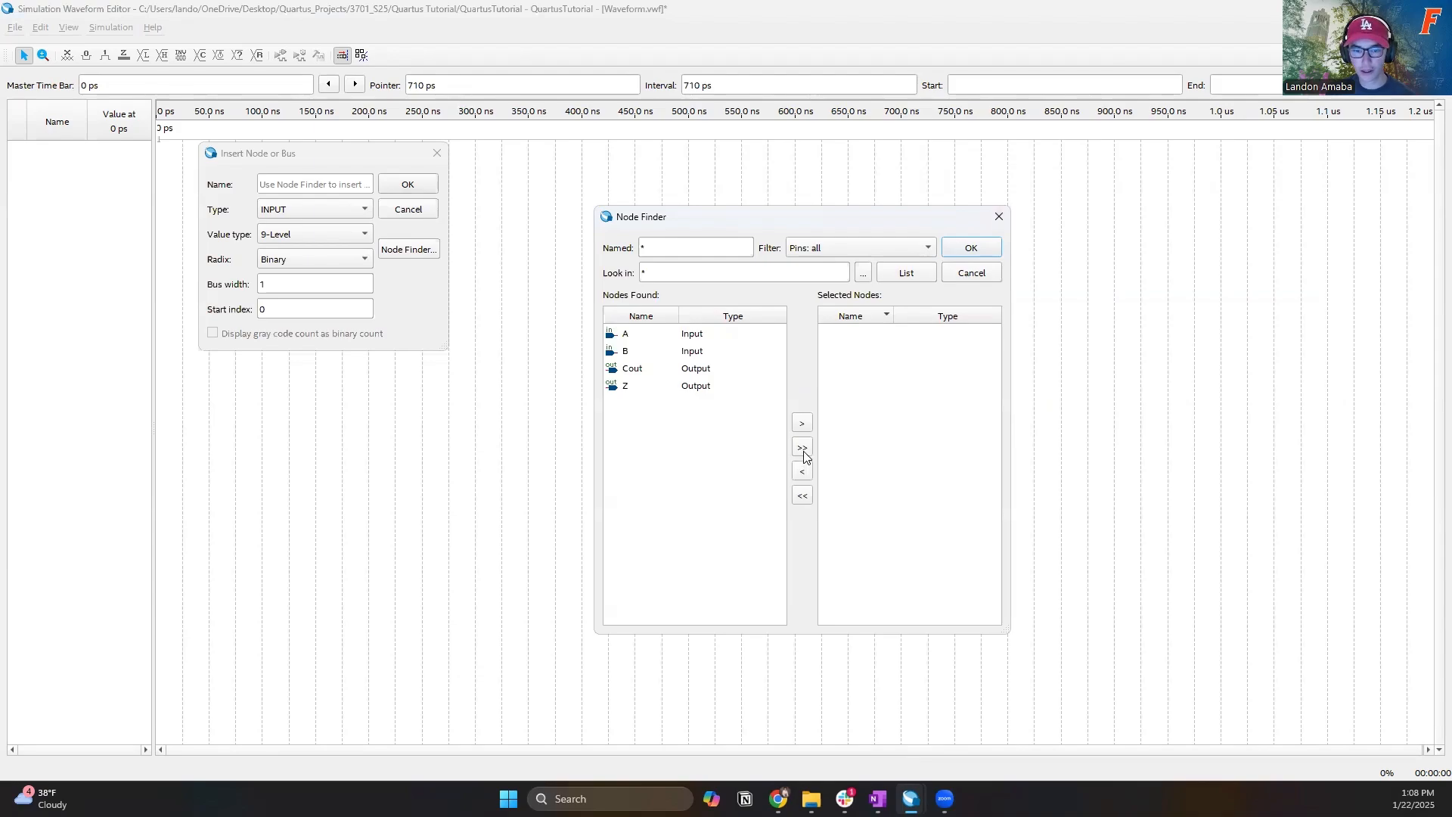
left_click(626, 335)
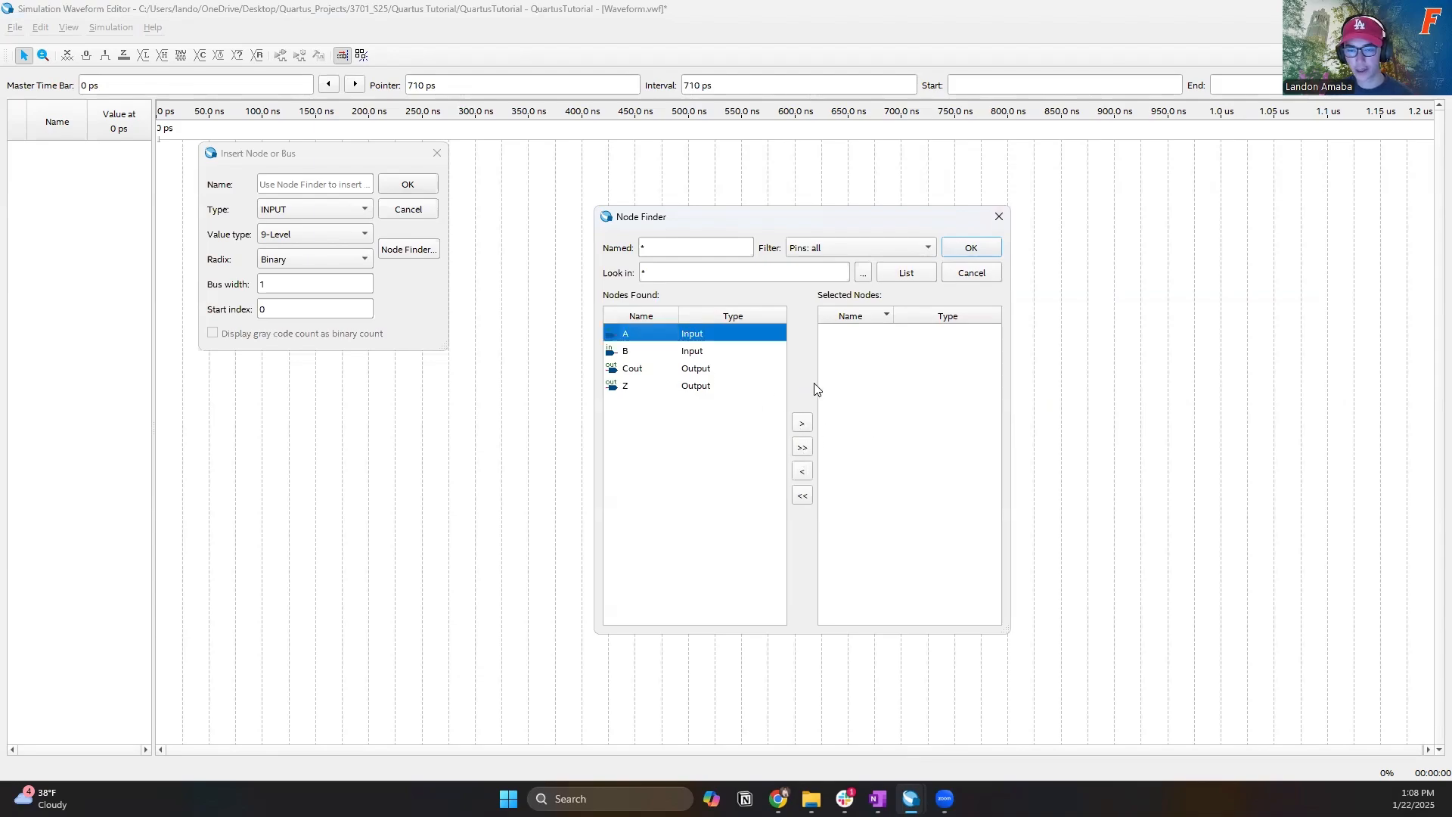
left_click(675, 447)
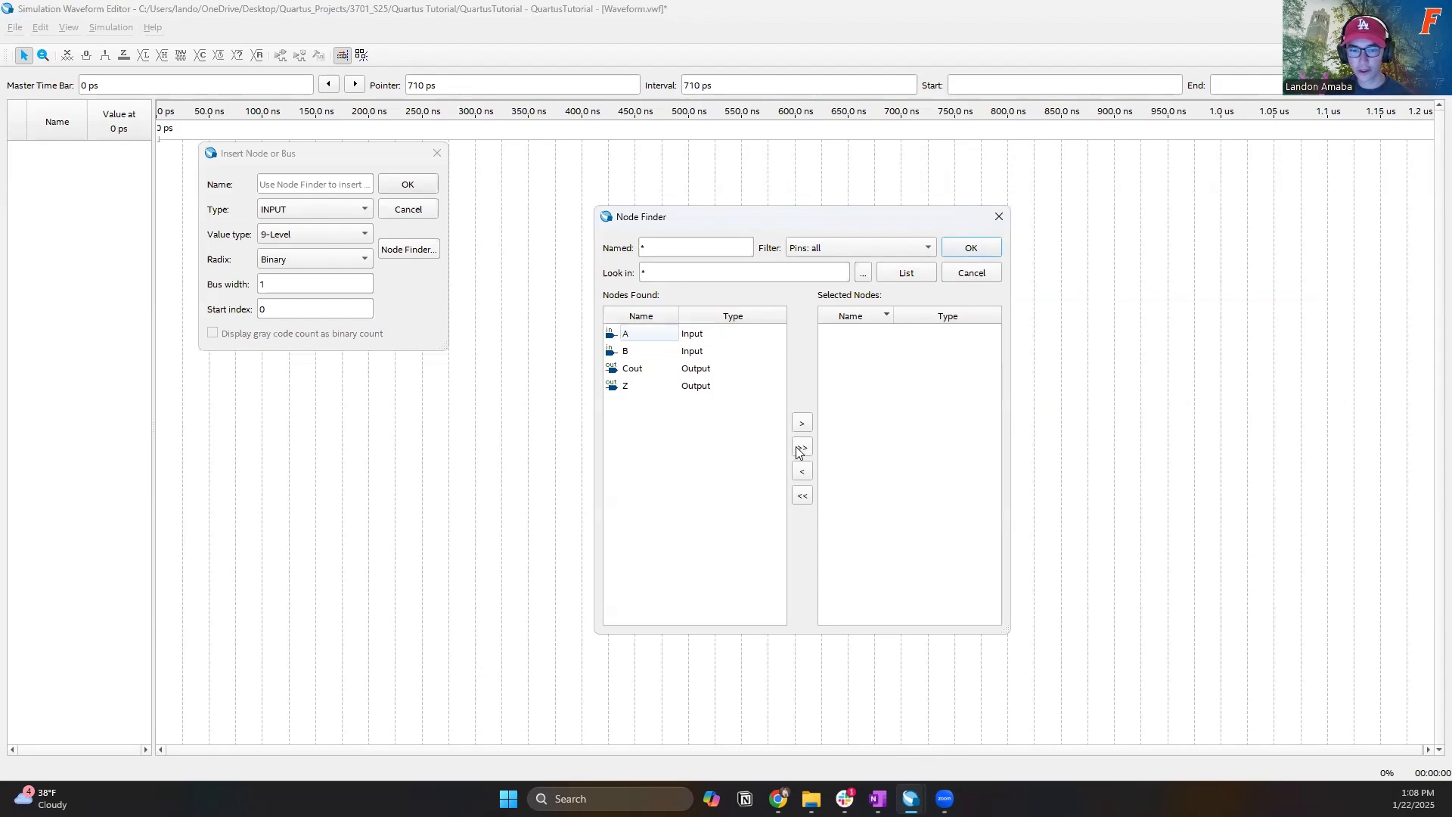
left_click(802, 448)
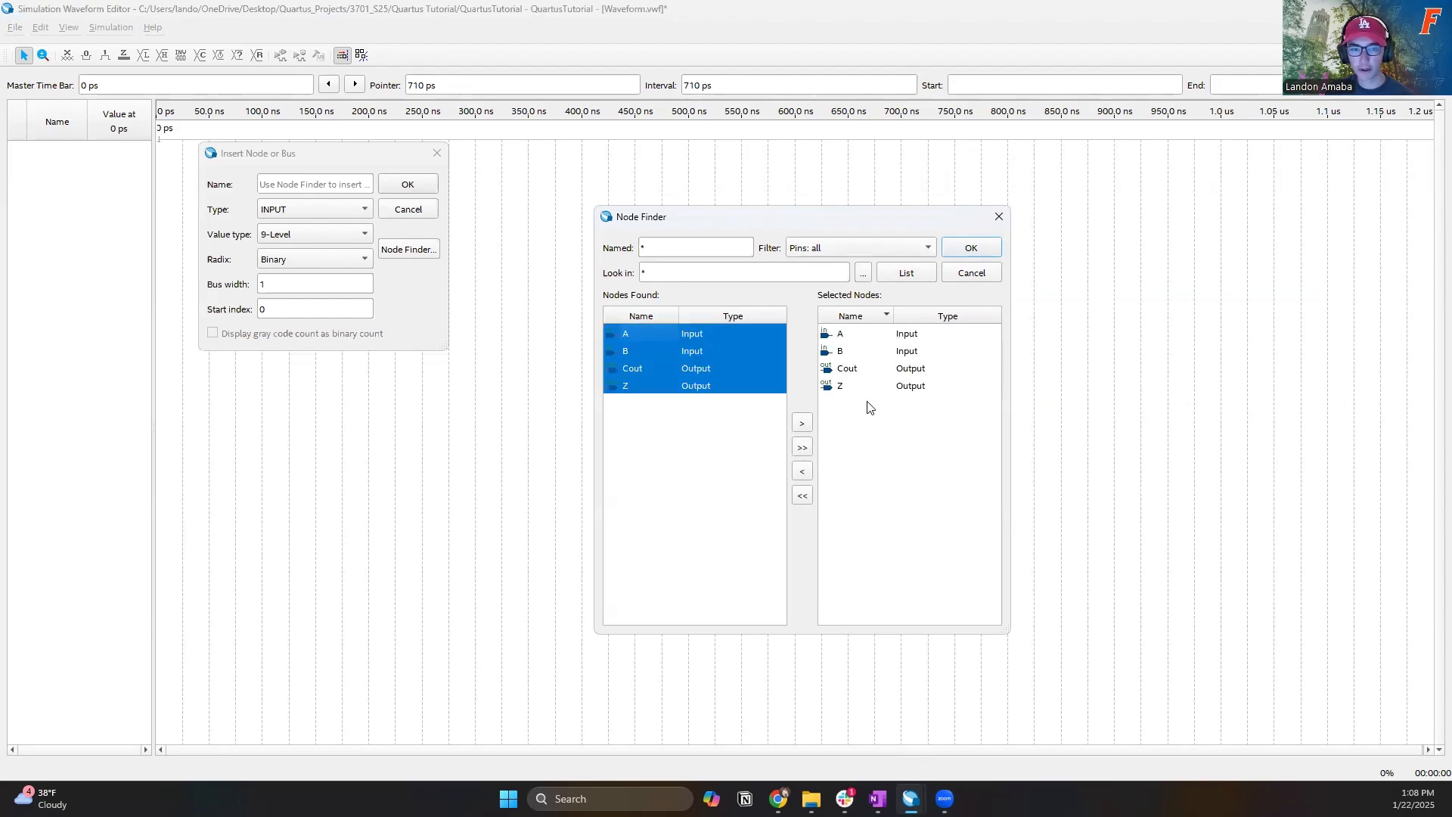
left_click(957, 247)
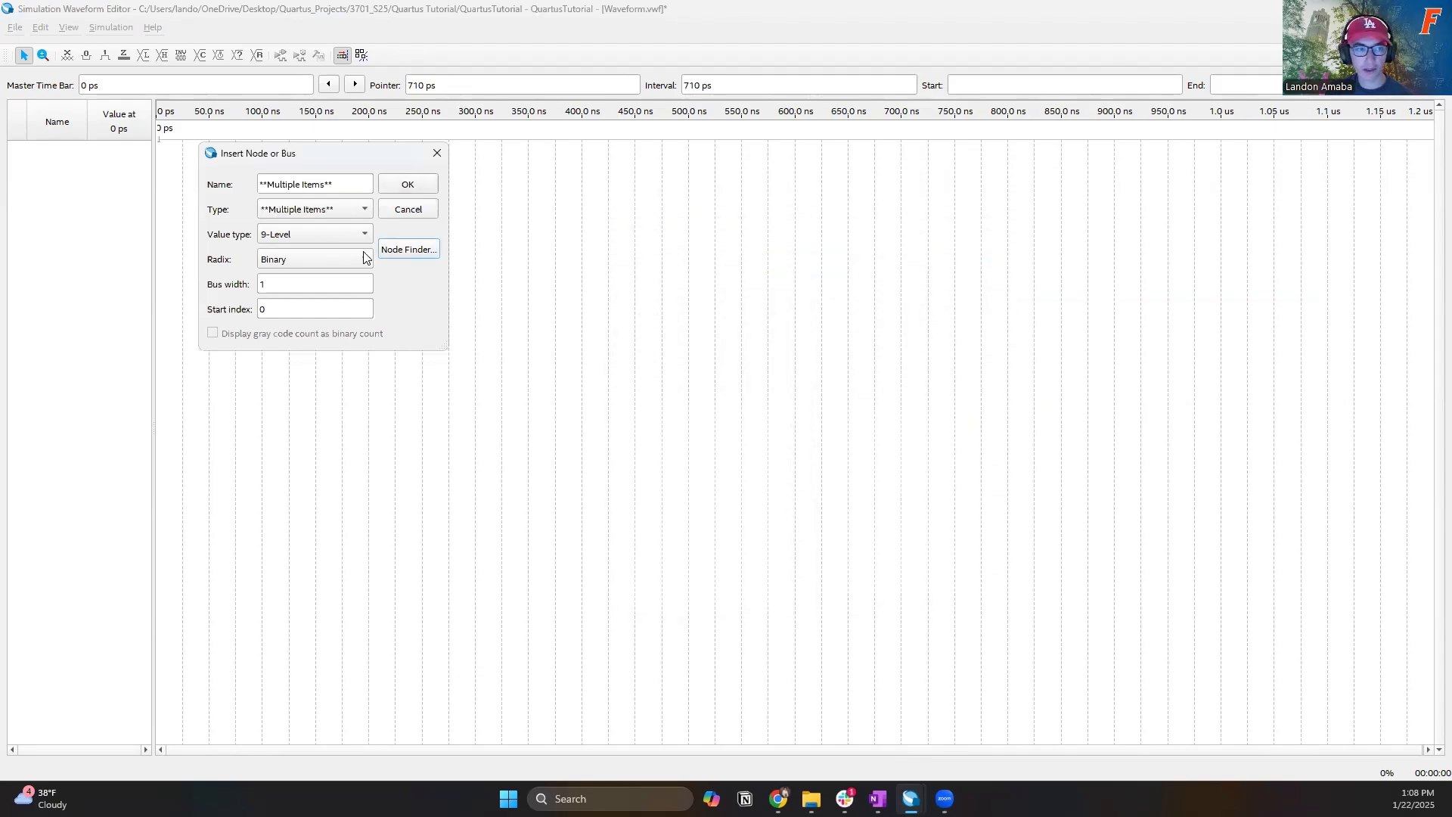
left_click(386, 186)
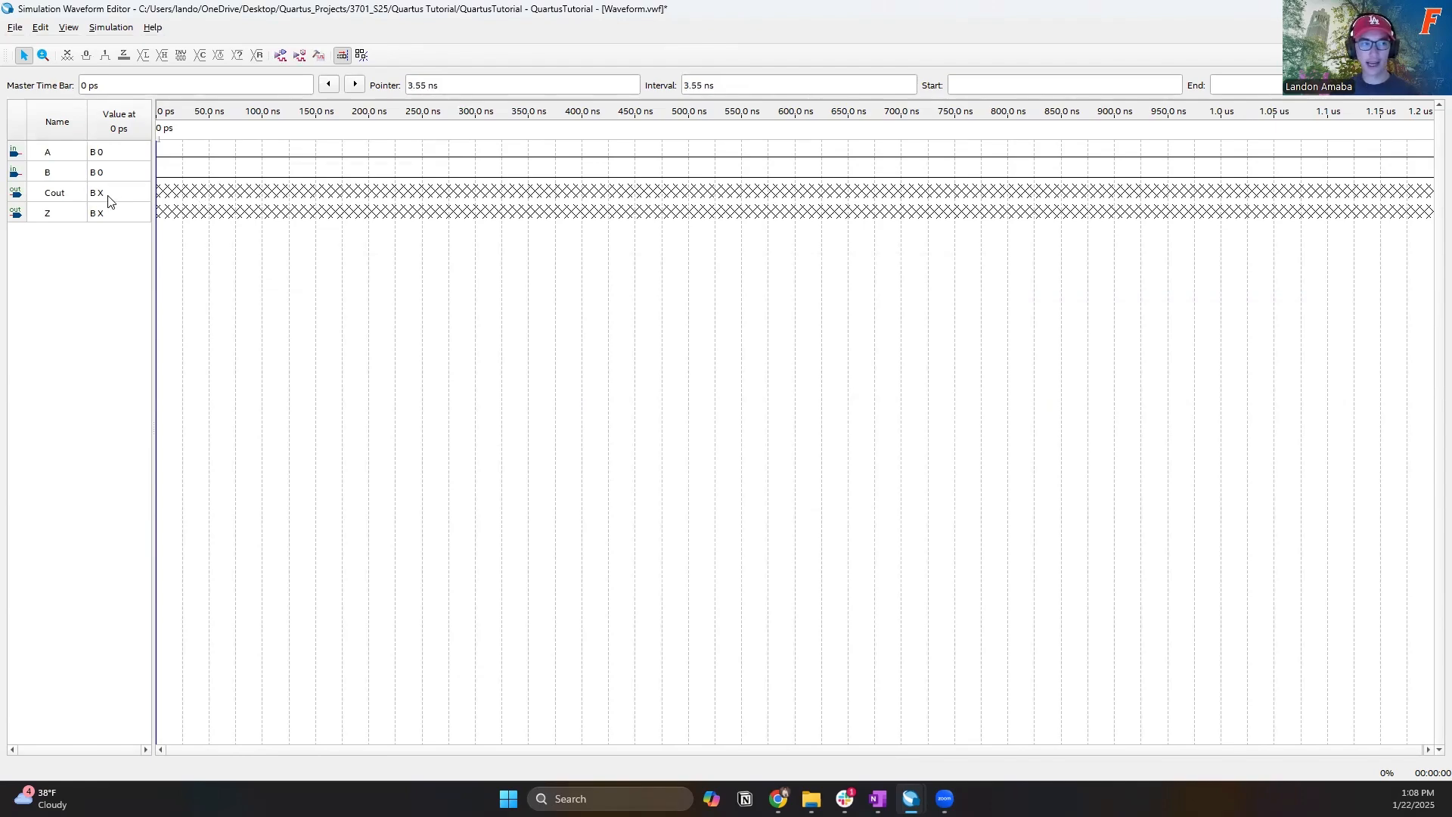
- Group inputs A and B under the name In with binary radix
left_click_drag(66, 154, 68, 177)
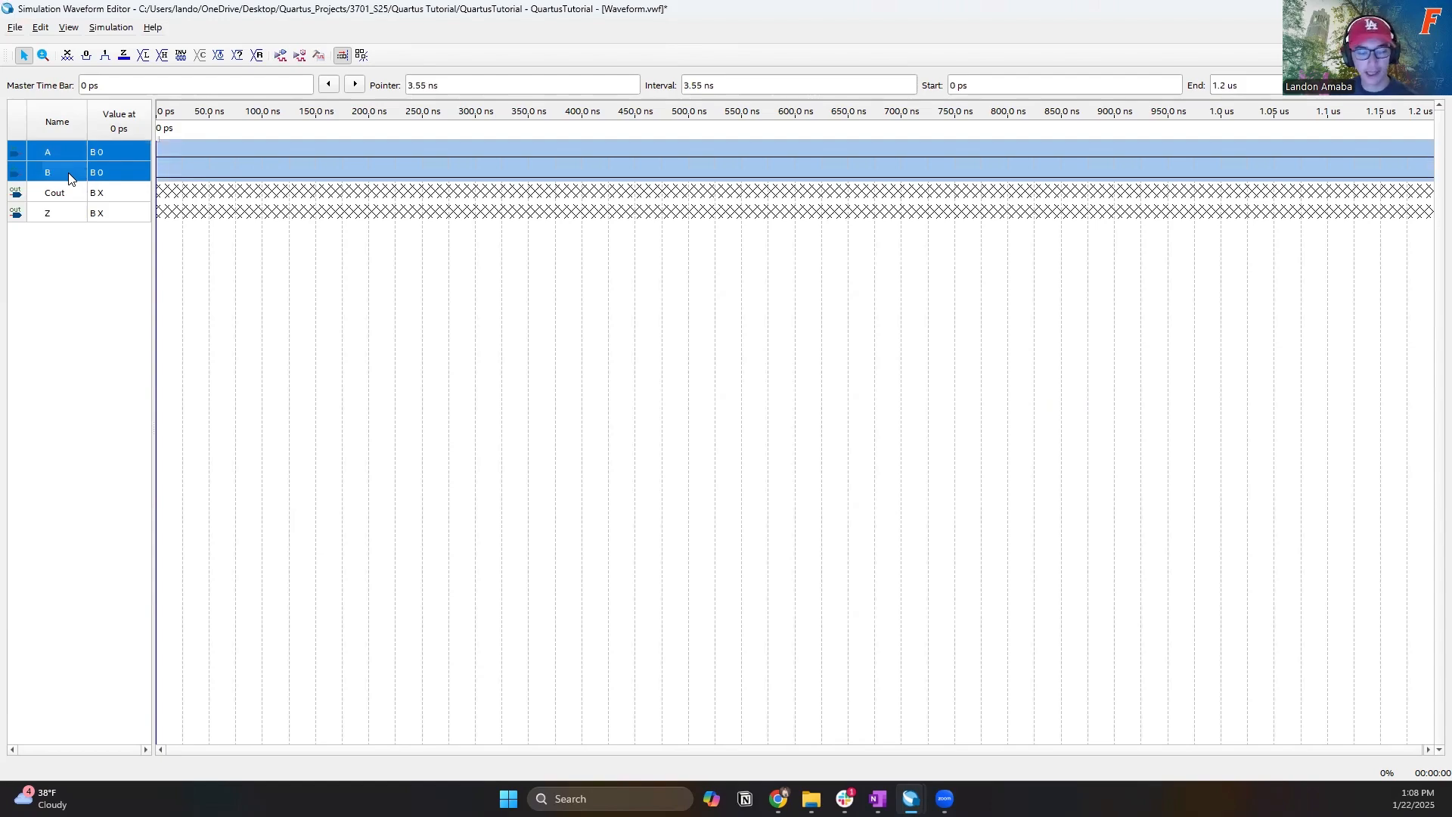
right_click(69, 178)
mouse_move(110, 227)
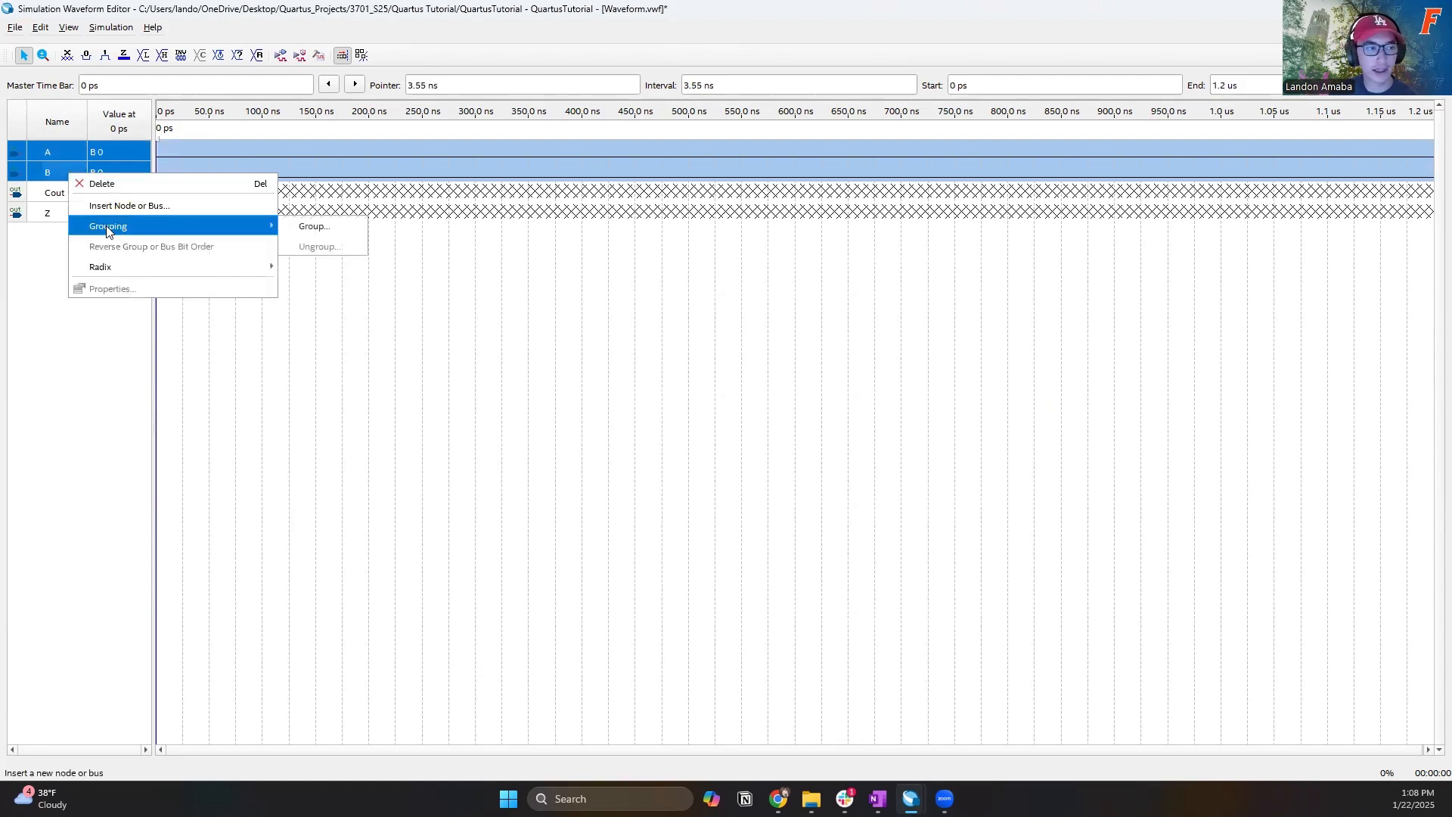
left_click(314, 227)
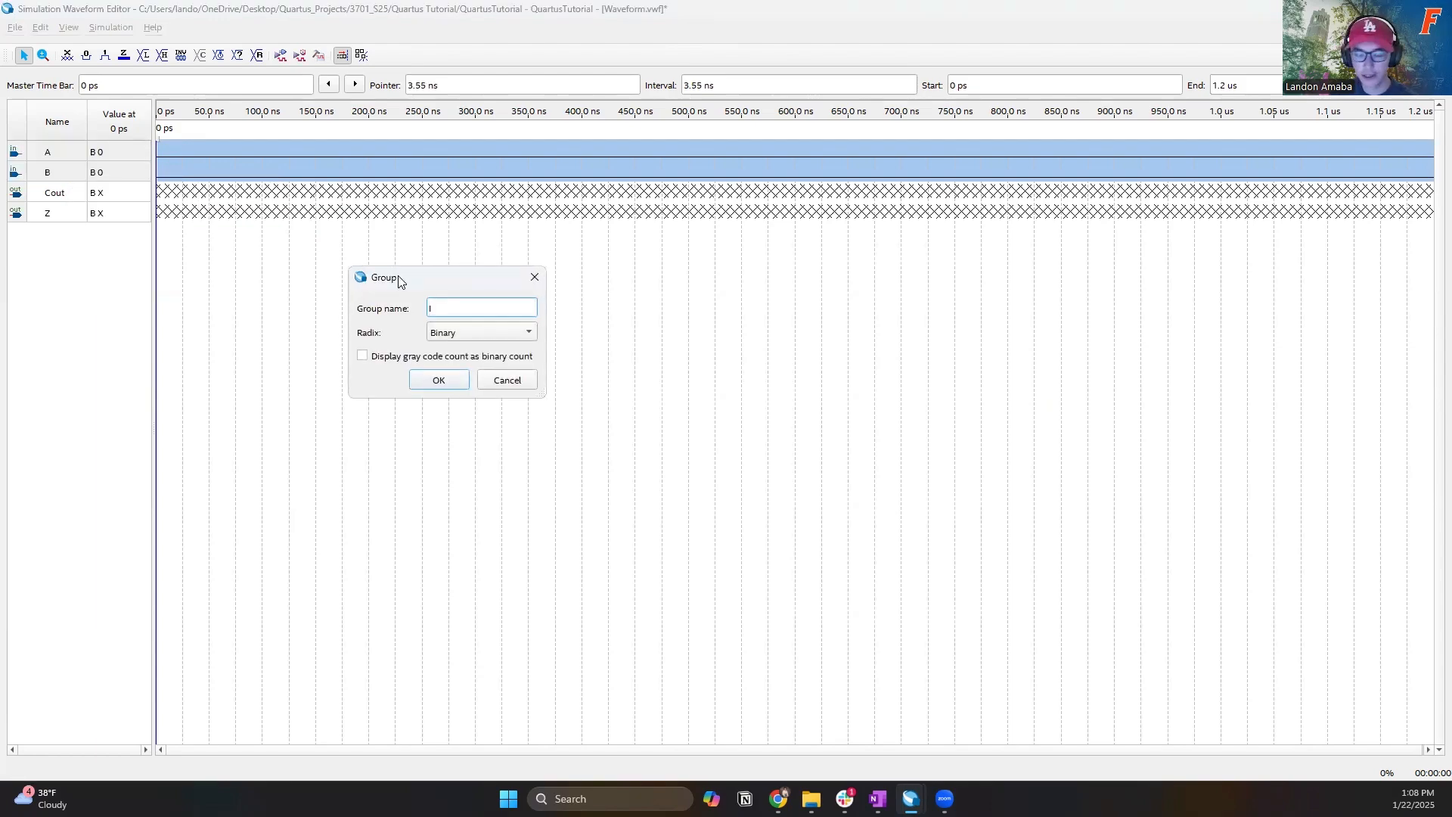
type("In")
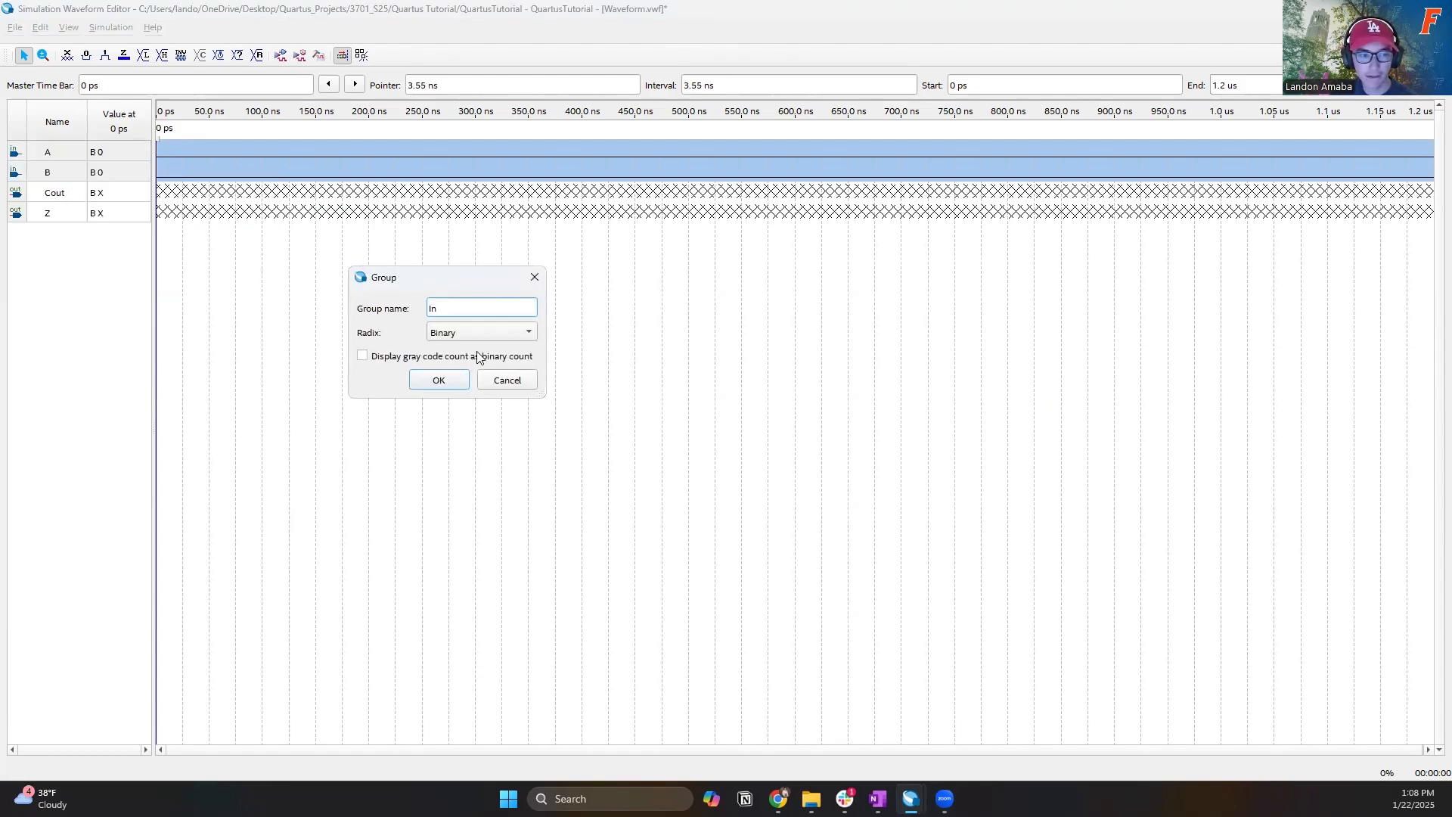
left_click(440, 379)
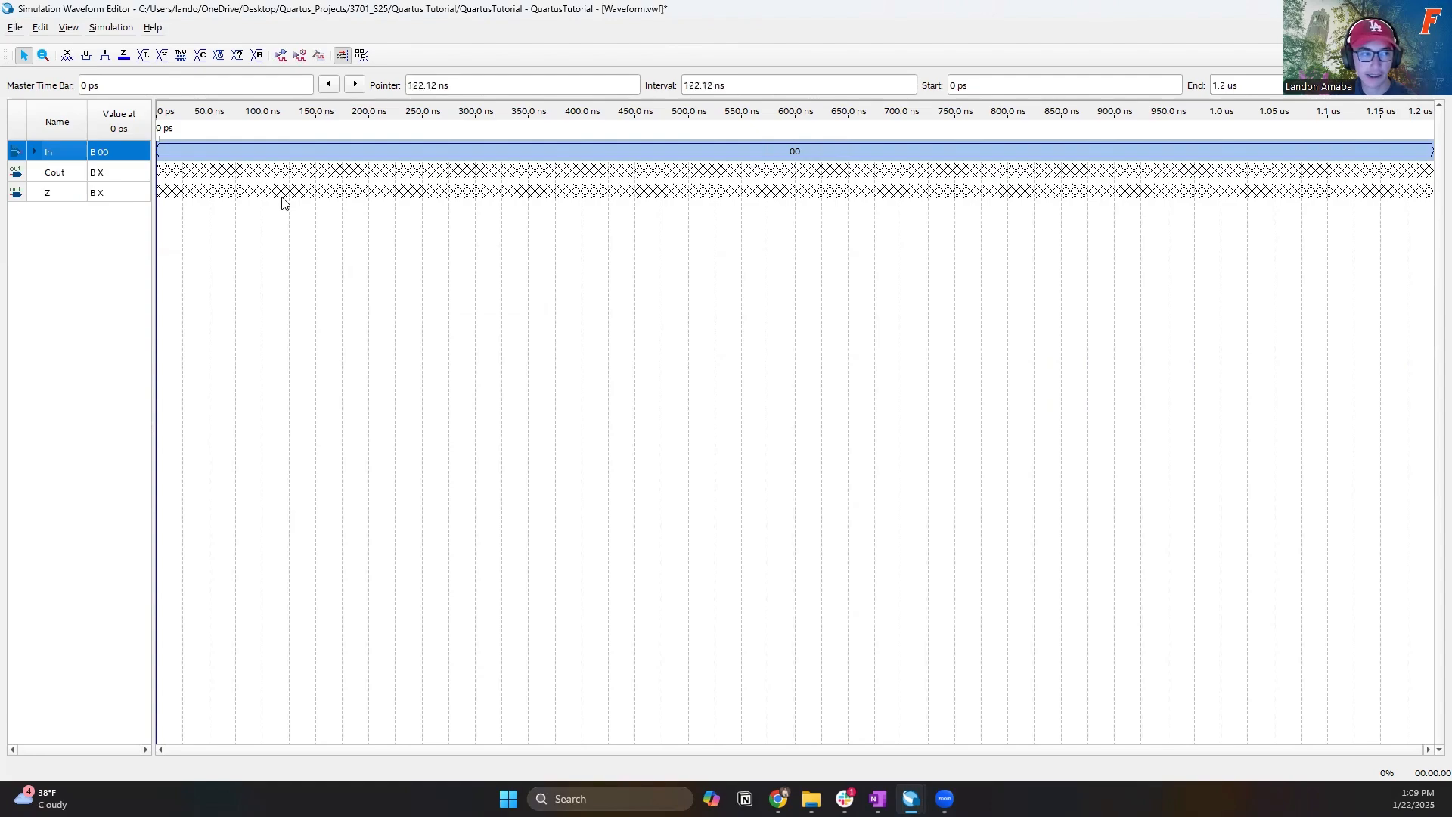
left_click(86, 245)
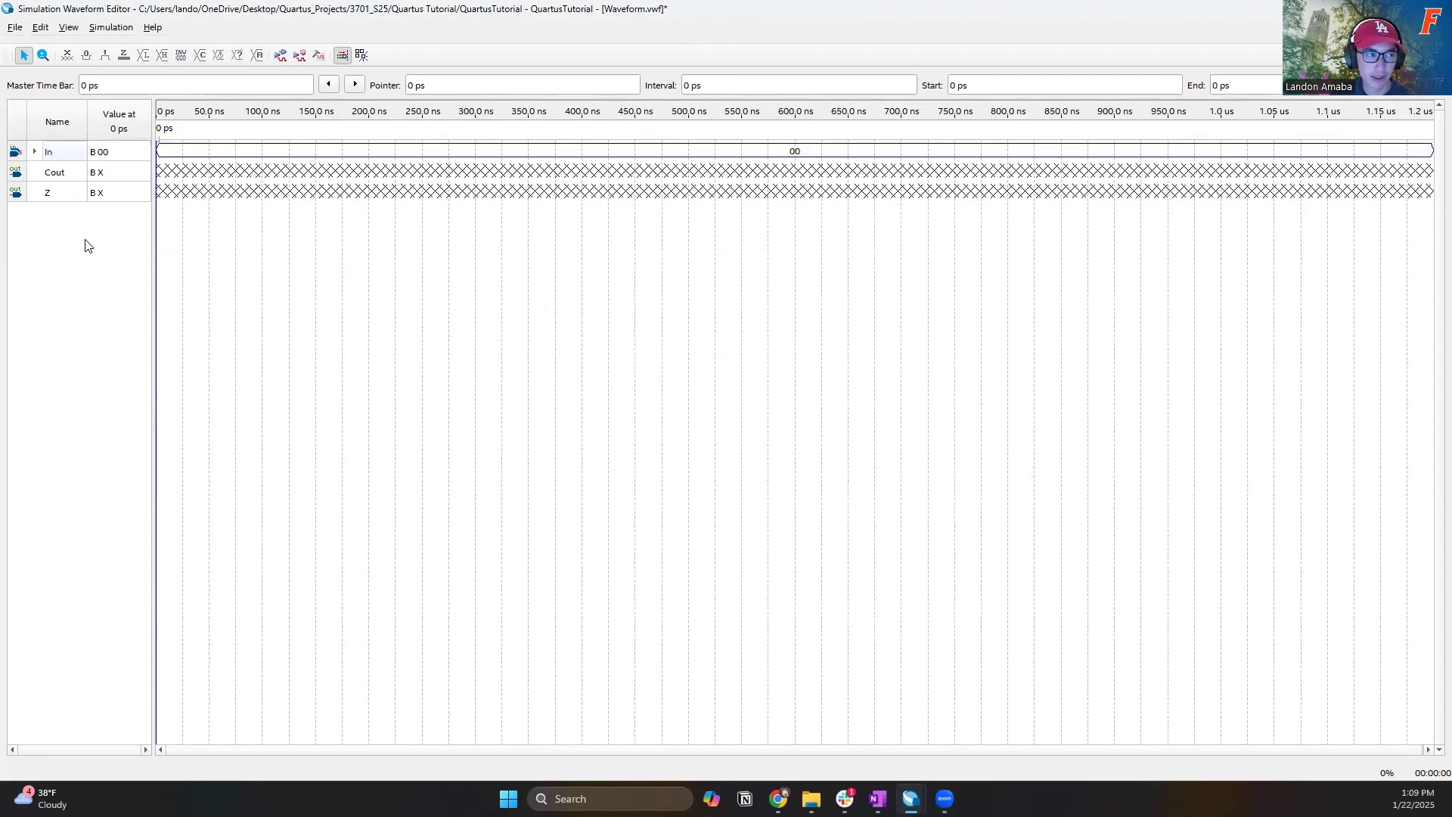
- Assign the In group a binary count starting at 00, incrementing by 1 every 50 ns
left_click(67, 152)
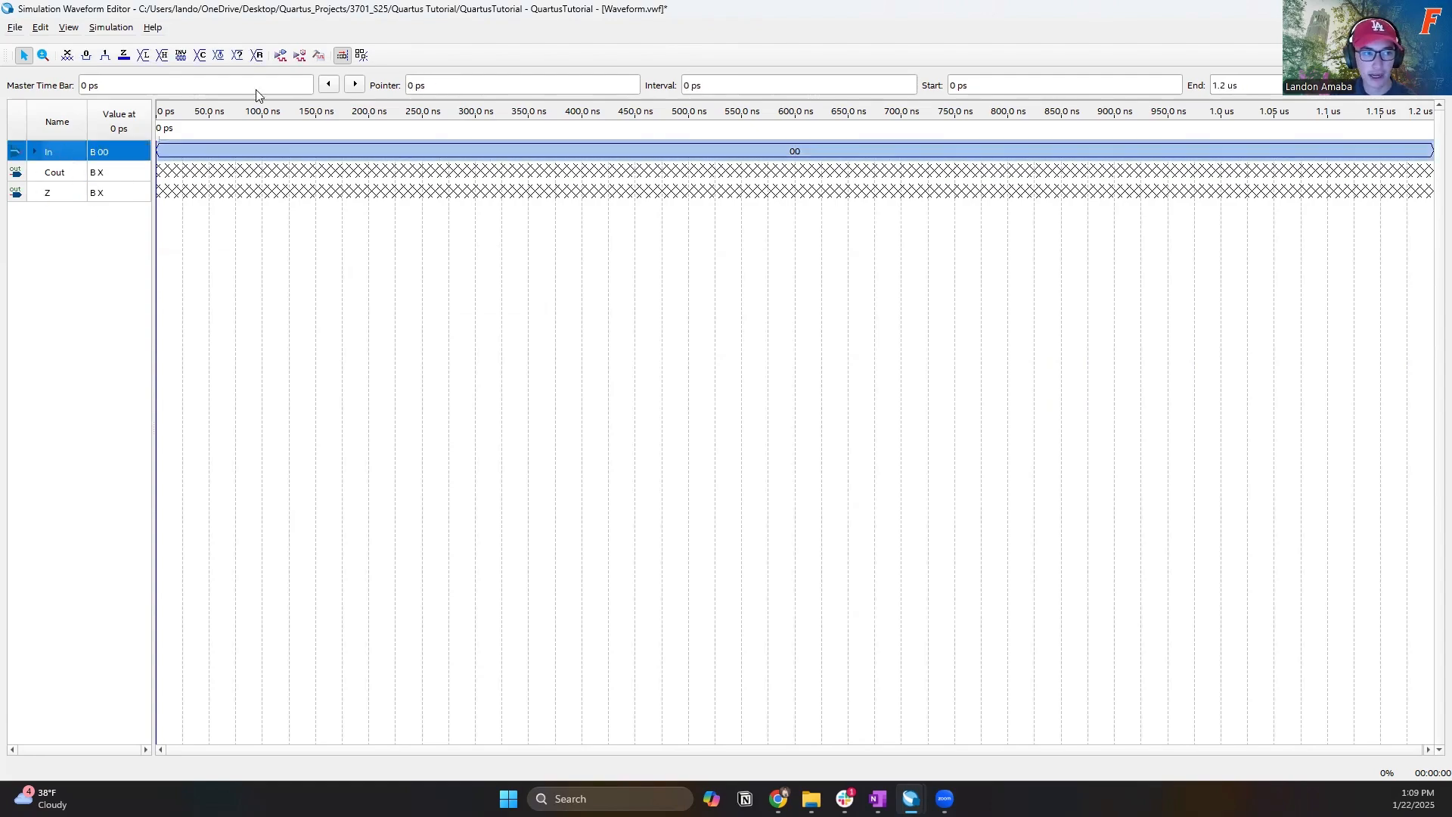
left_click(201, 59)
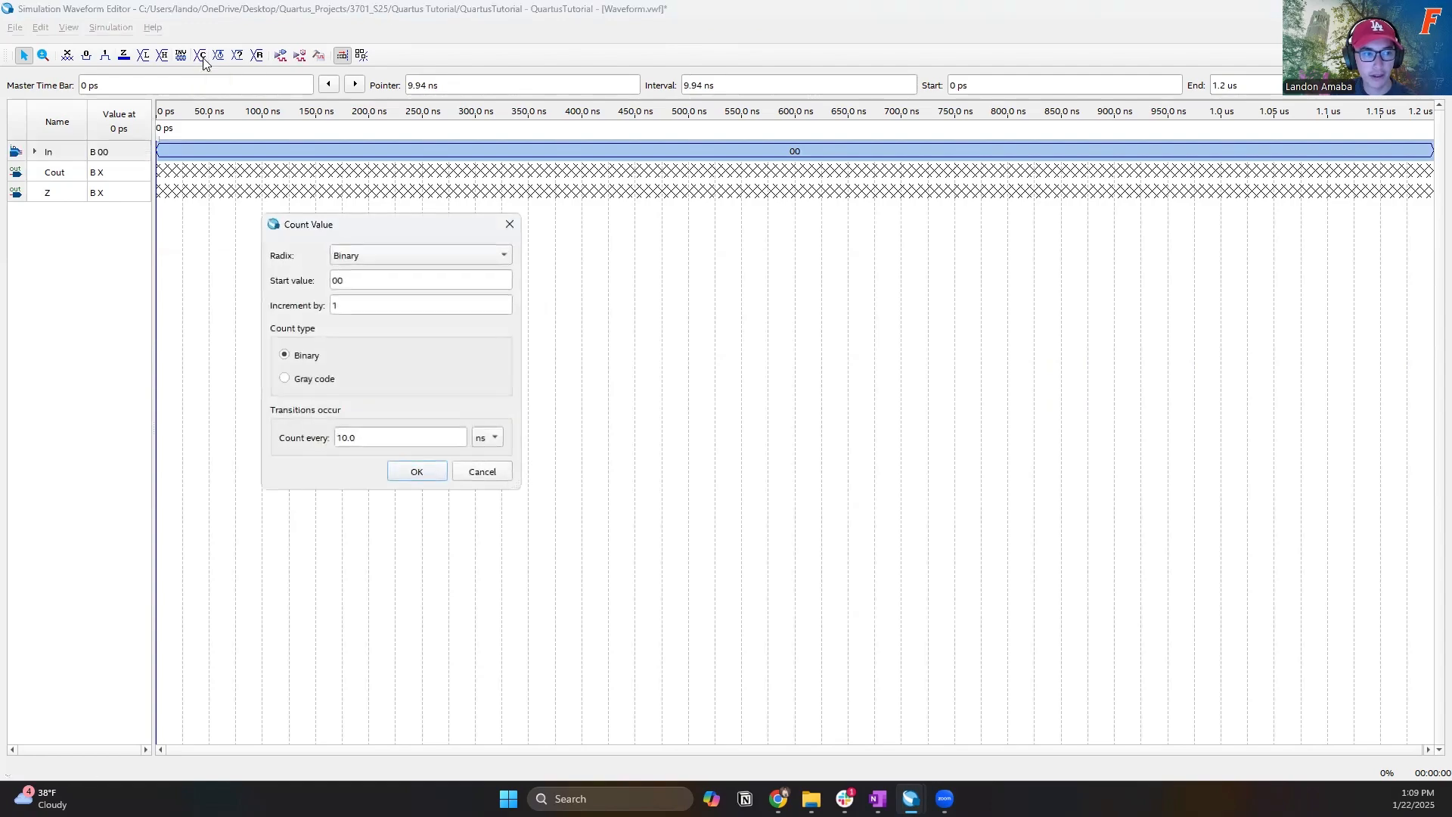
left_click_drag(379, 282, 263, 281)
left_click_drag(343, 310, 242, 316)
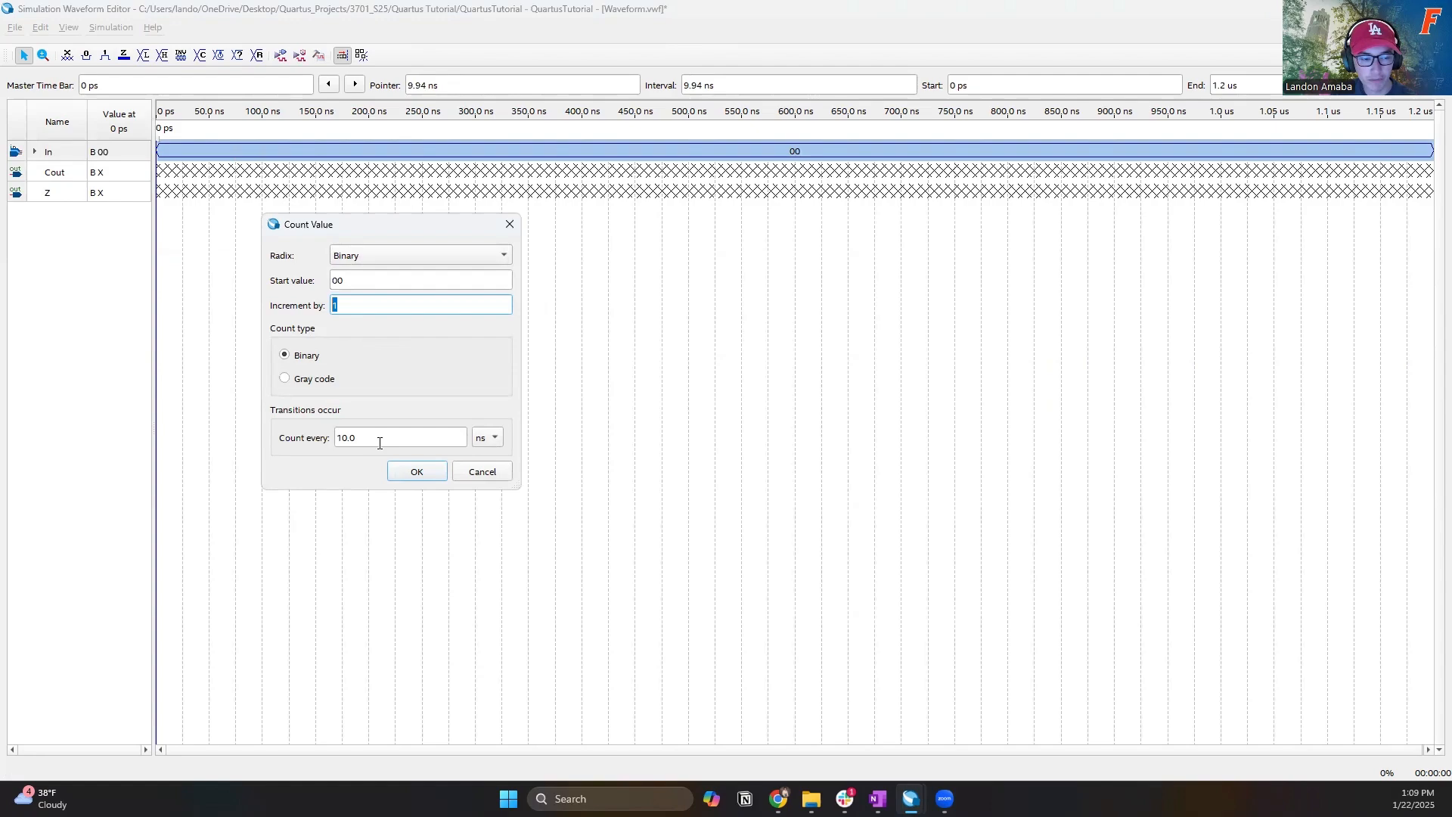
left_click_drag(379, 443, 219, 439)
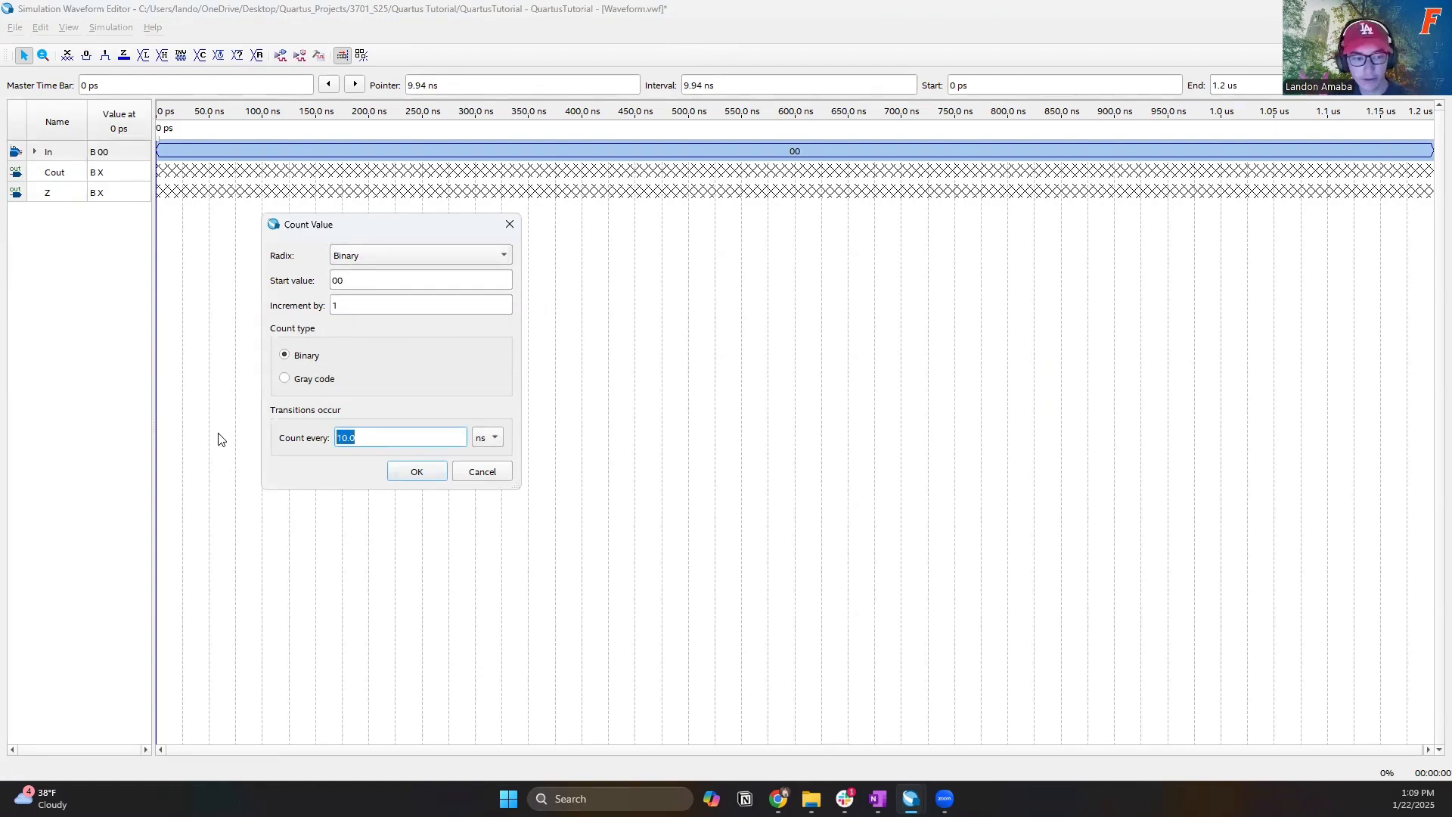
type("50")
left_click(416, 472)
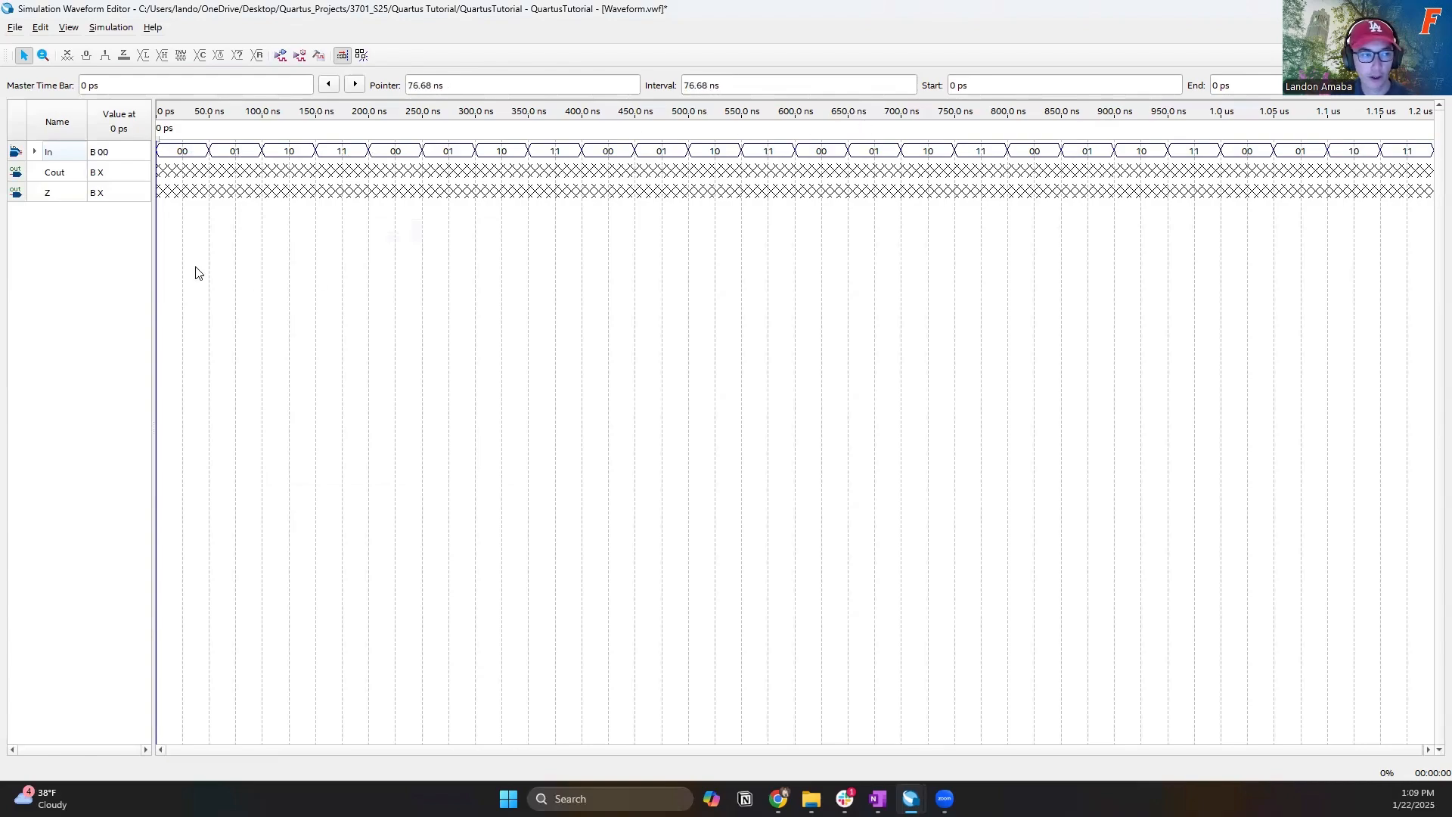
- Move output Z above Cout and save the waveform file as Waveform in the Quartus Tutorial folder
left_click(65, 194)
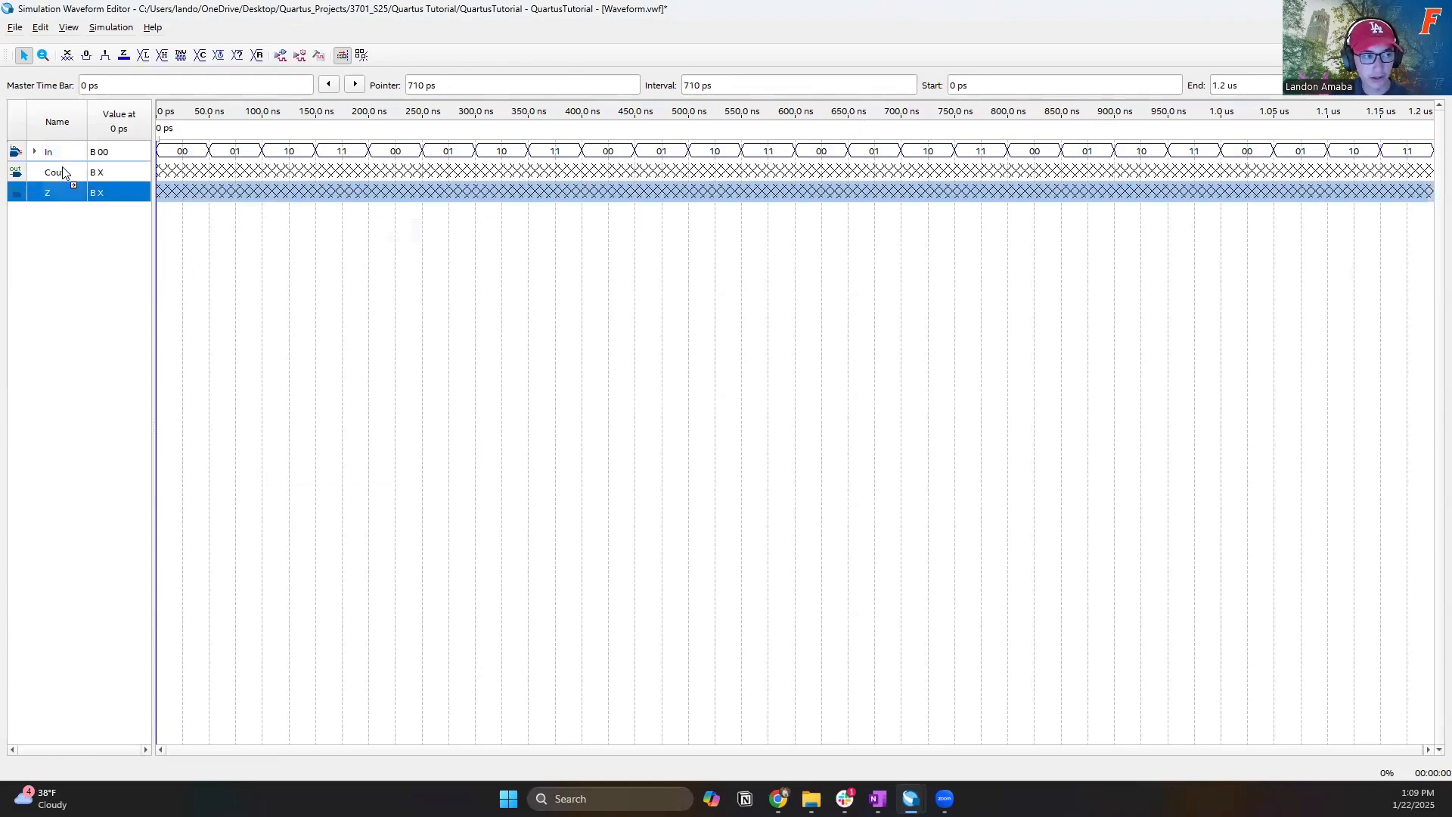
left_click_drag(63, 174, 62, 175)
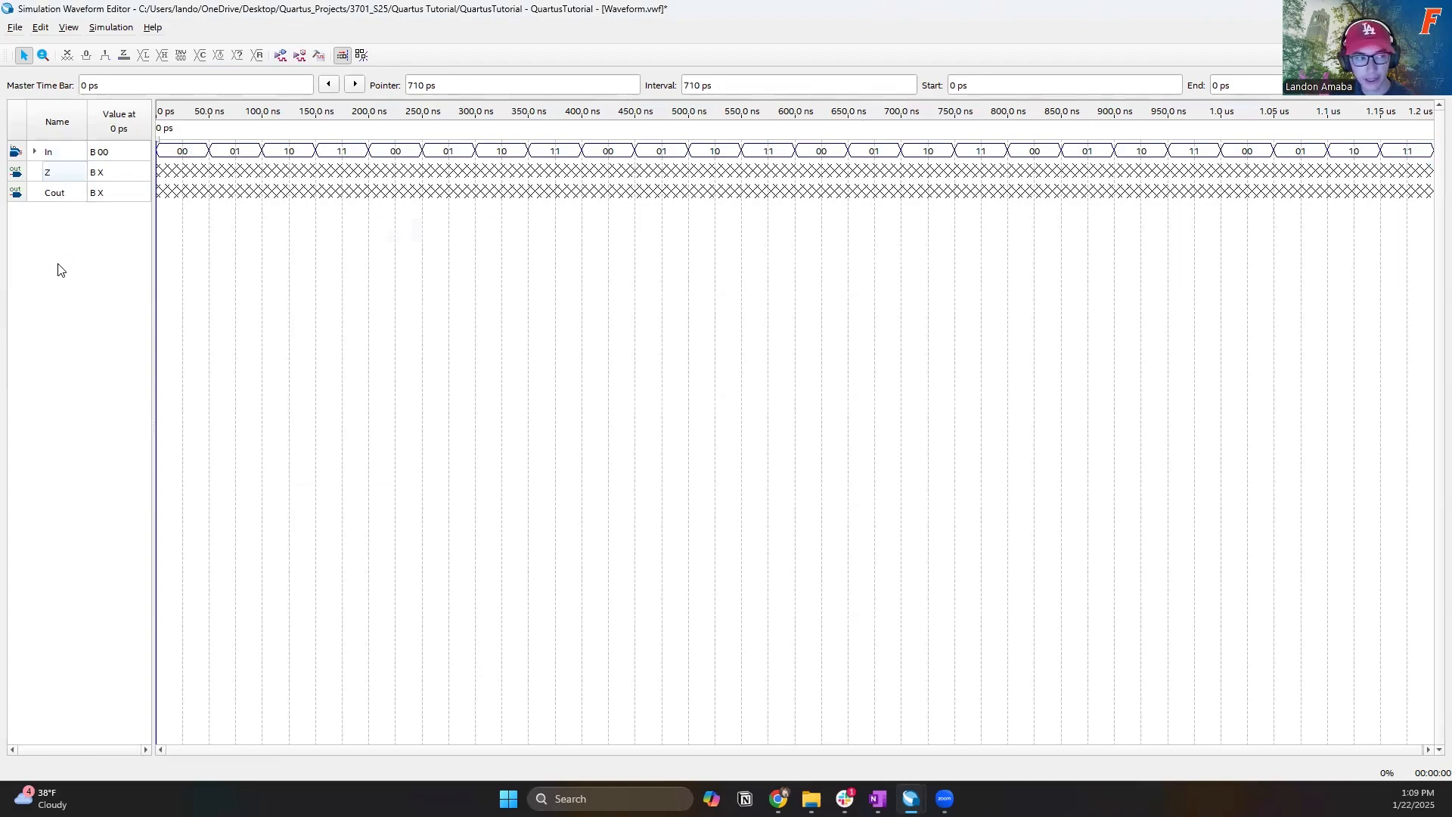
key("ctrl+s")
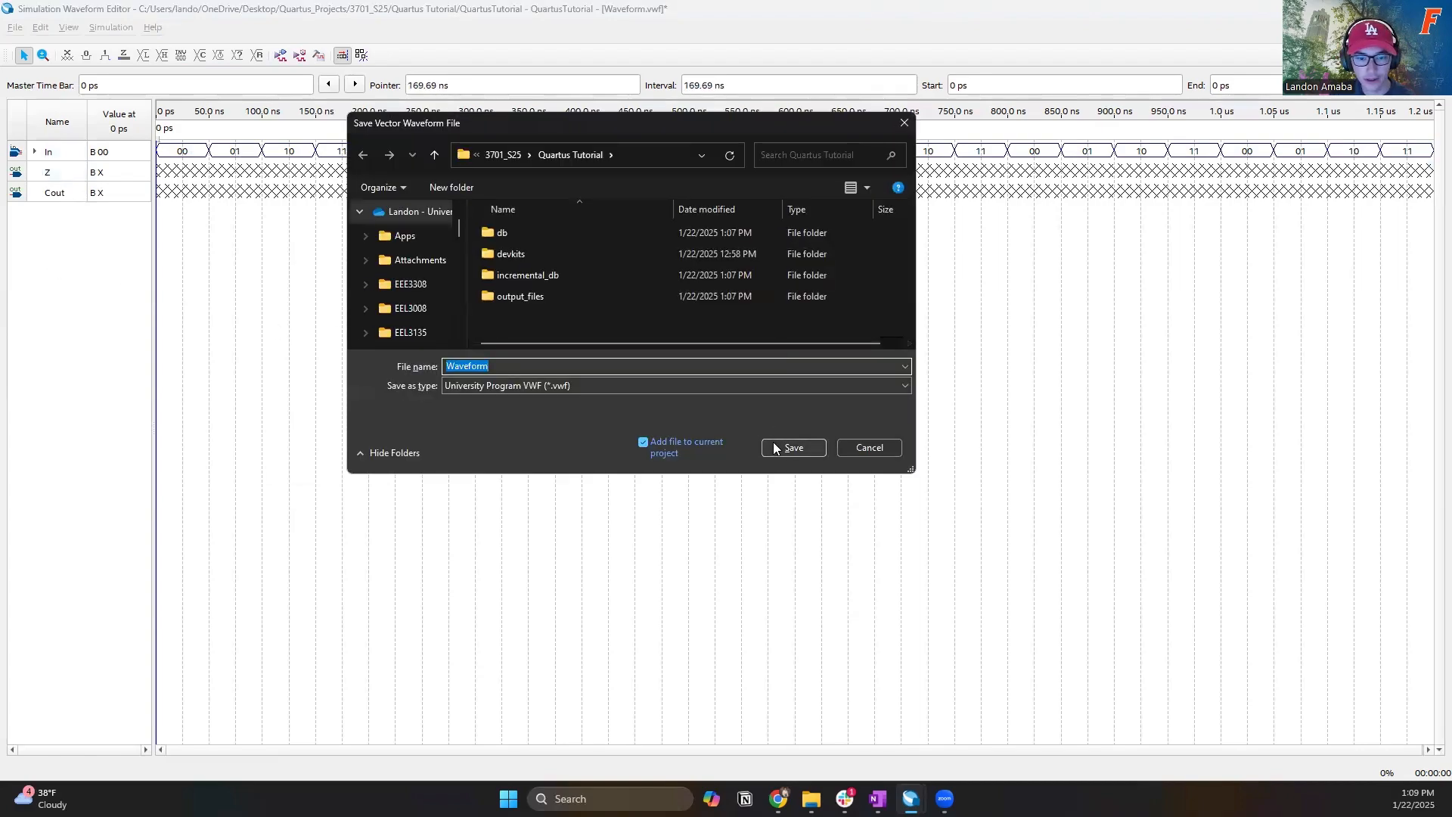
left_click(792, 448)
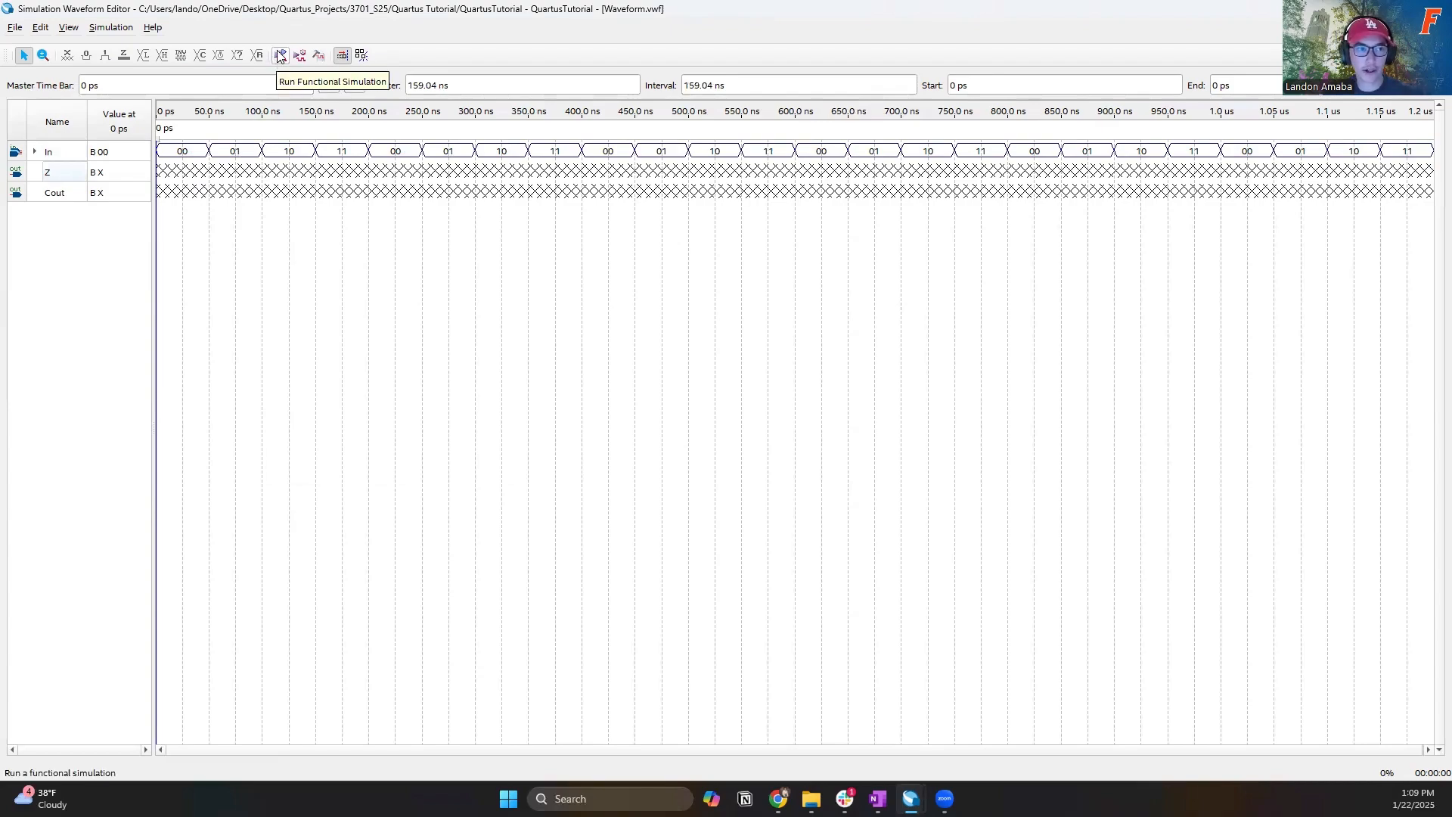
- Run a functional simulation and take a screenshot of the resulting In, Z and Cout waveforms
left_click(100, 29)
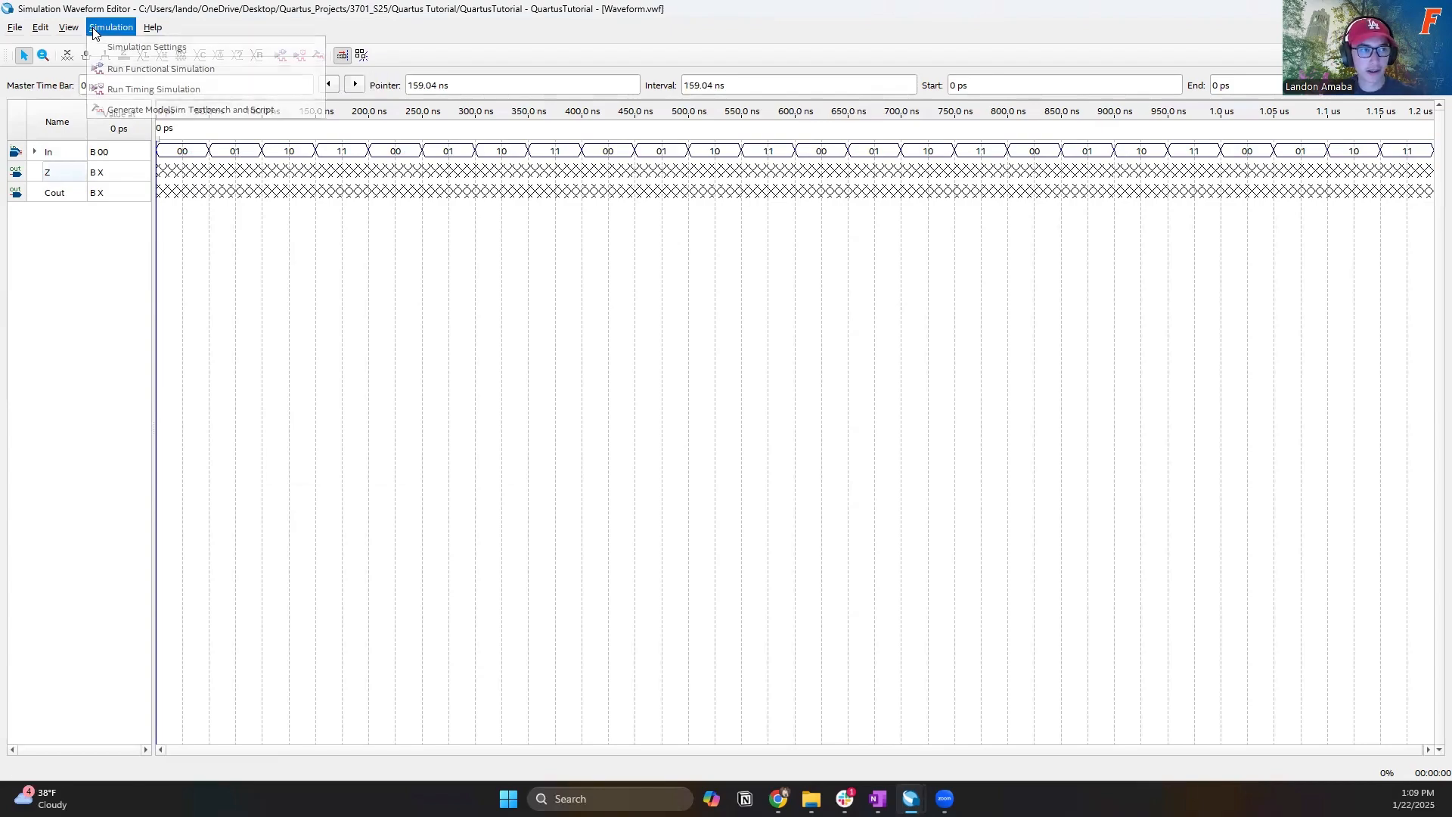
left_click(112, 70)
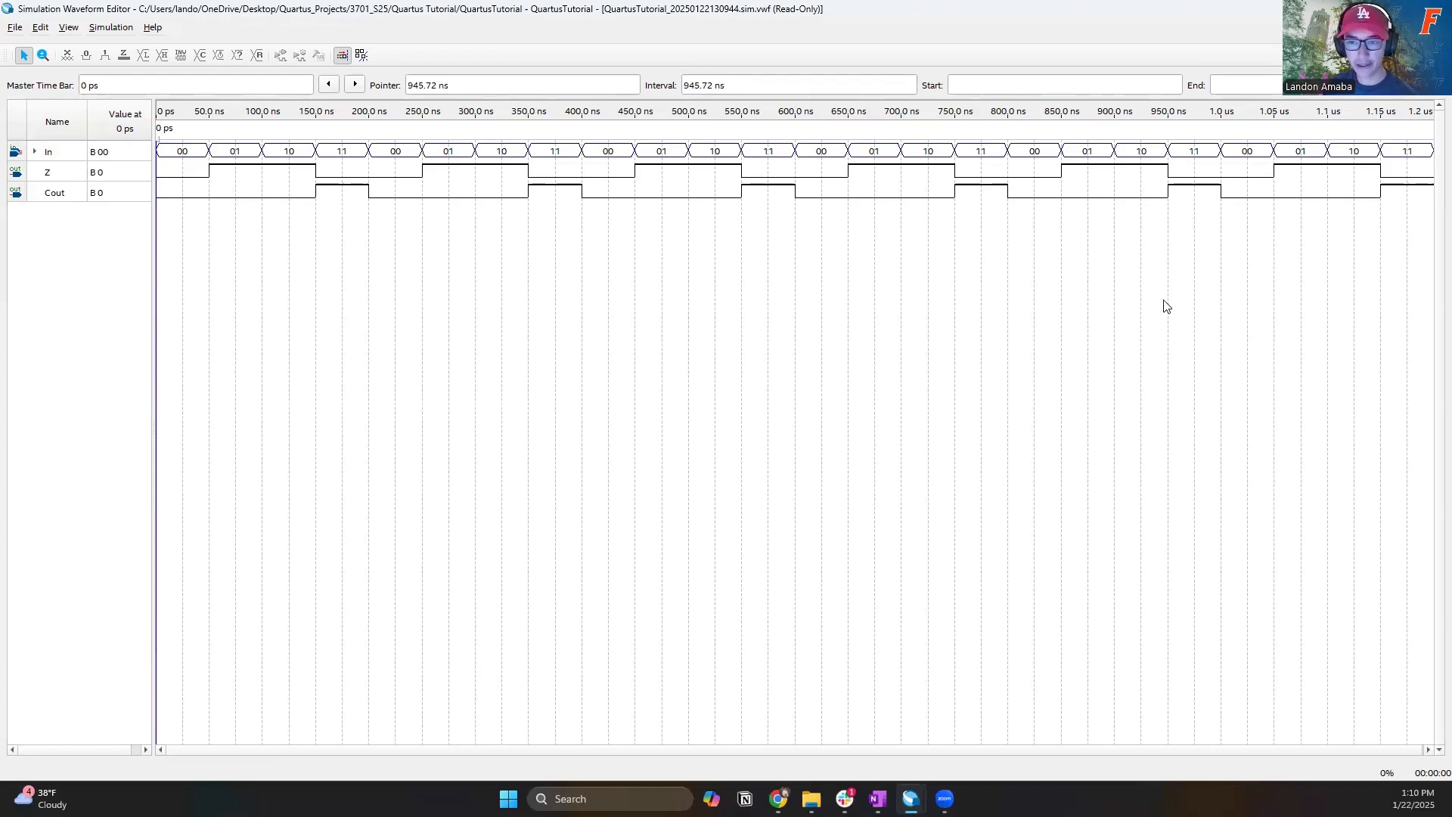
key("super+shift+s")
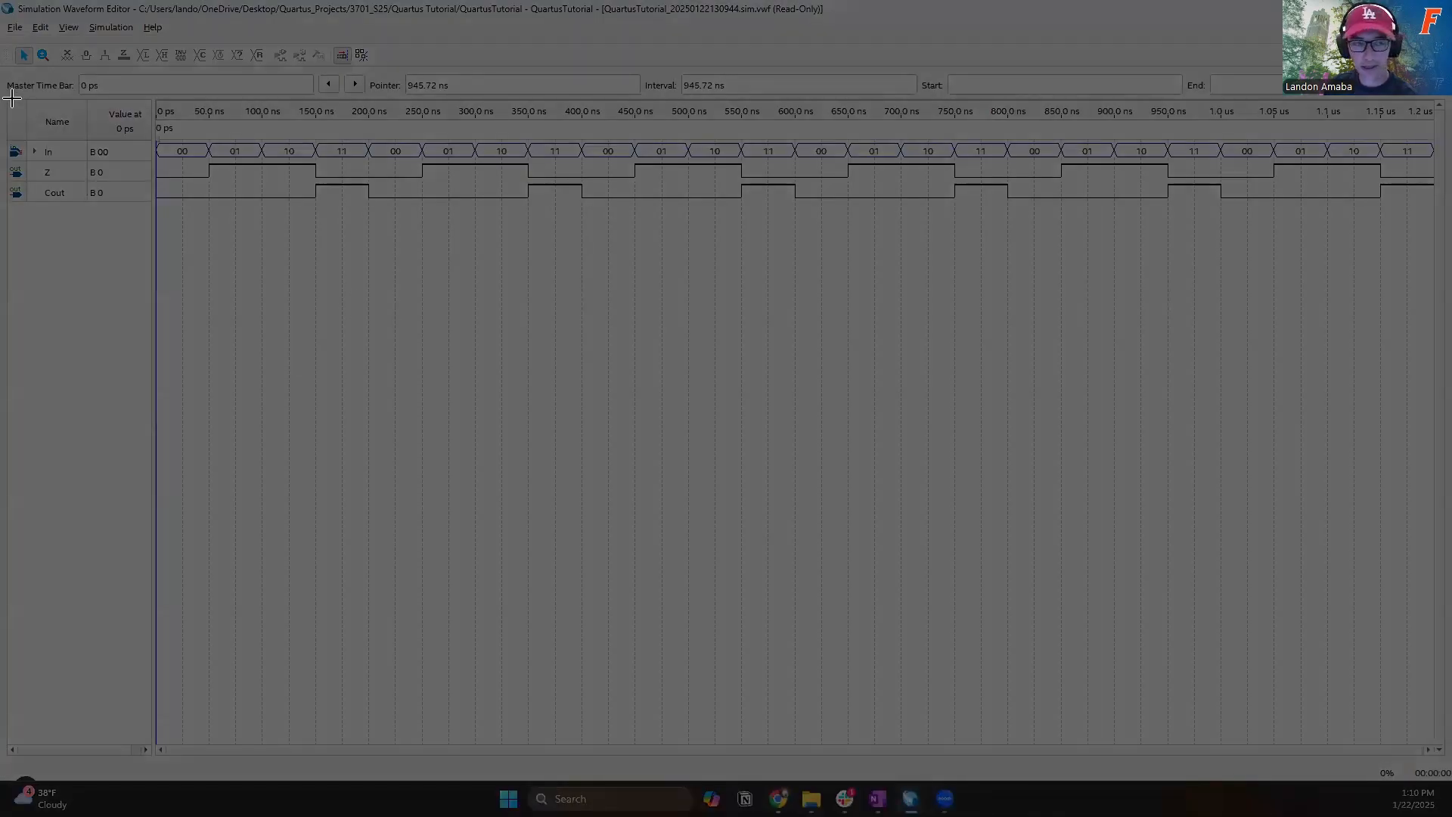
left_click_drag(12, 97, 817, 206)
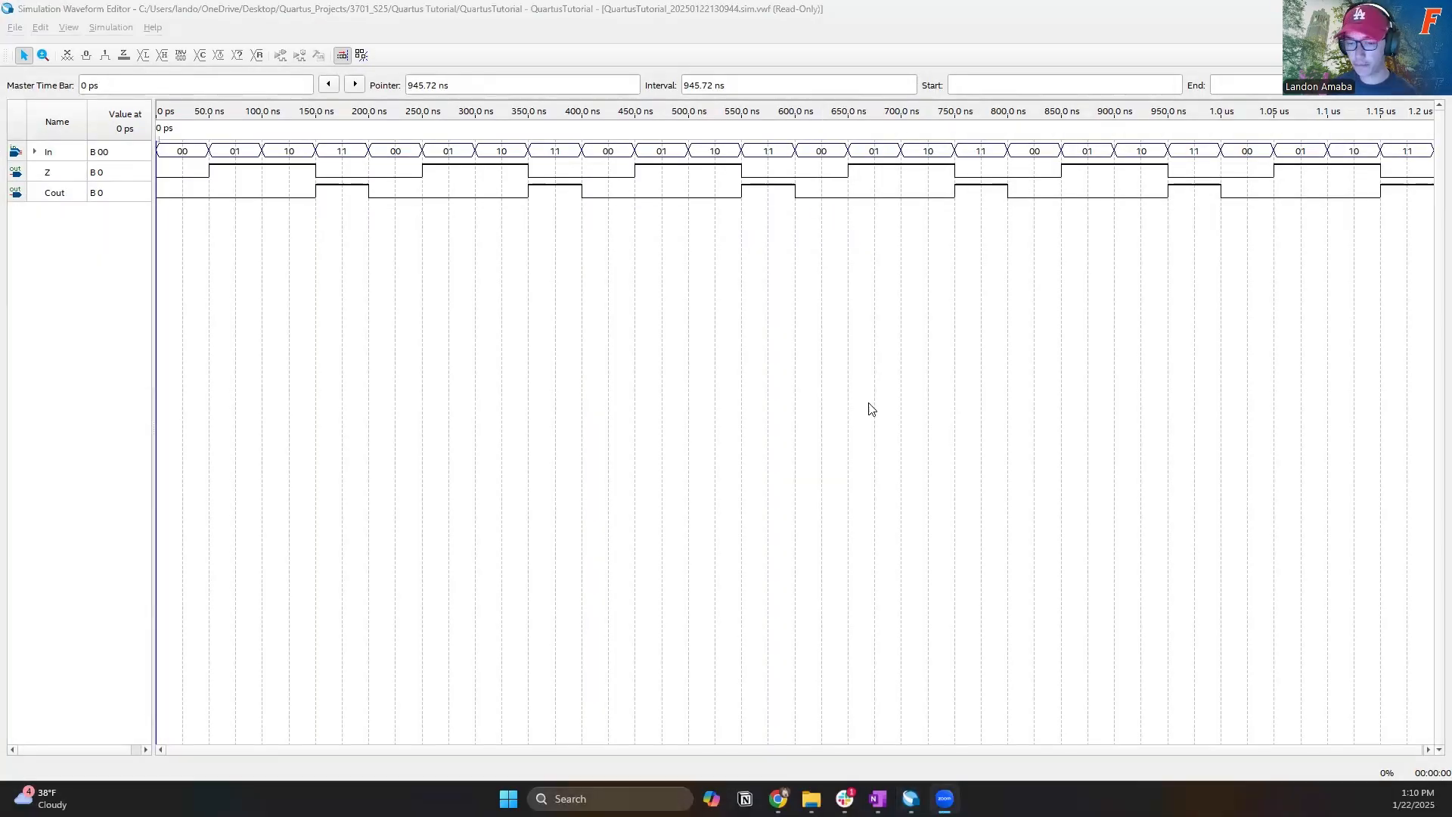
- Switch to OneNote, paste the waveform screenshot beneath the Quartus page title and enlarge it
left_click(877, 799)
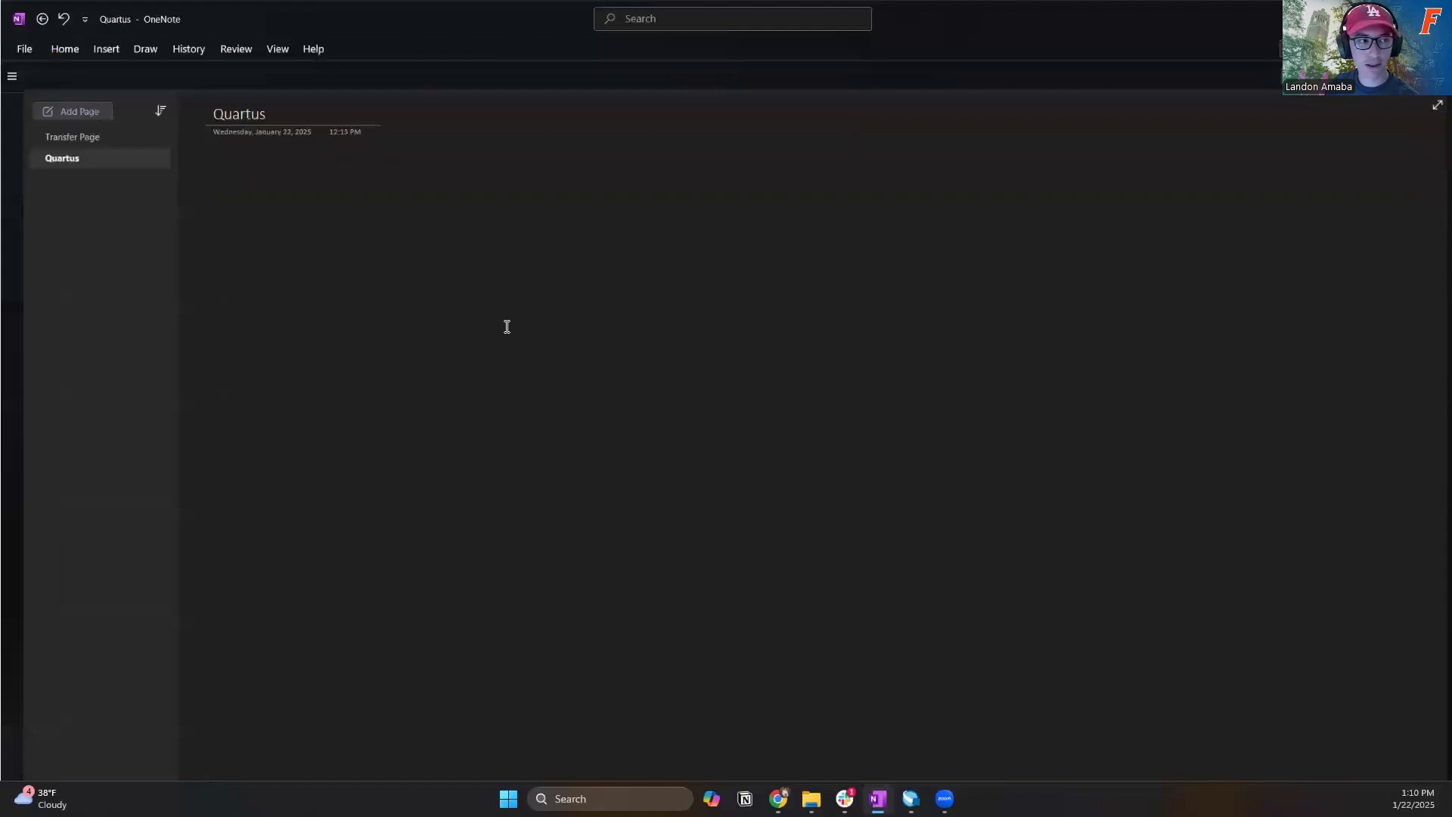
left_click(221, 157)
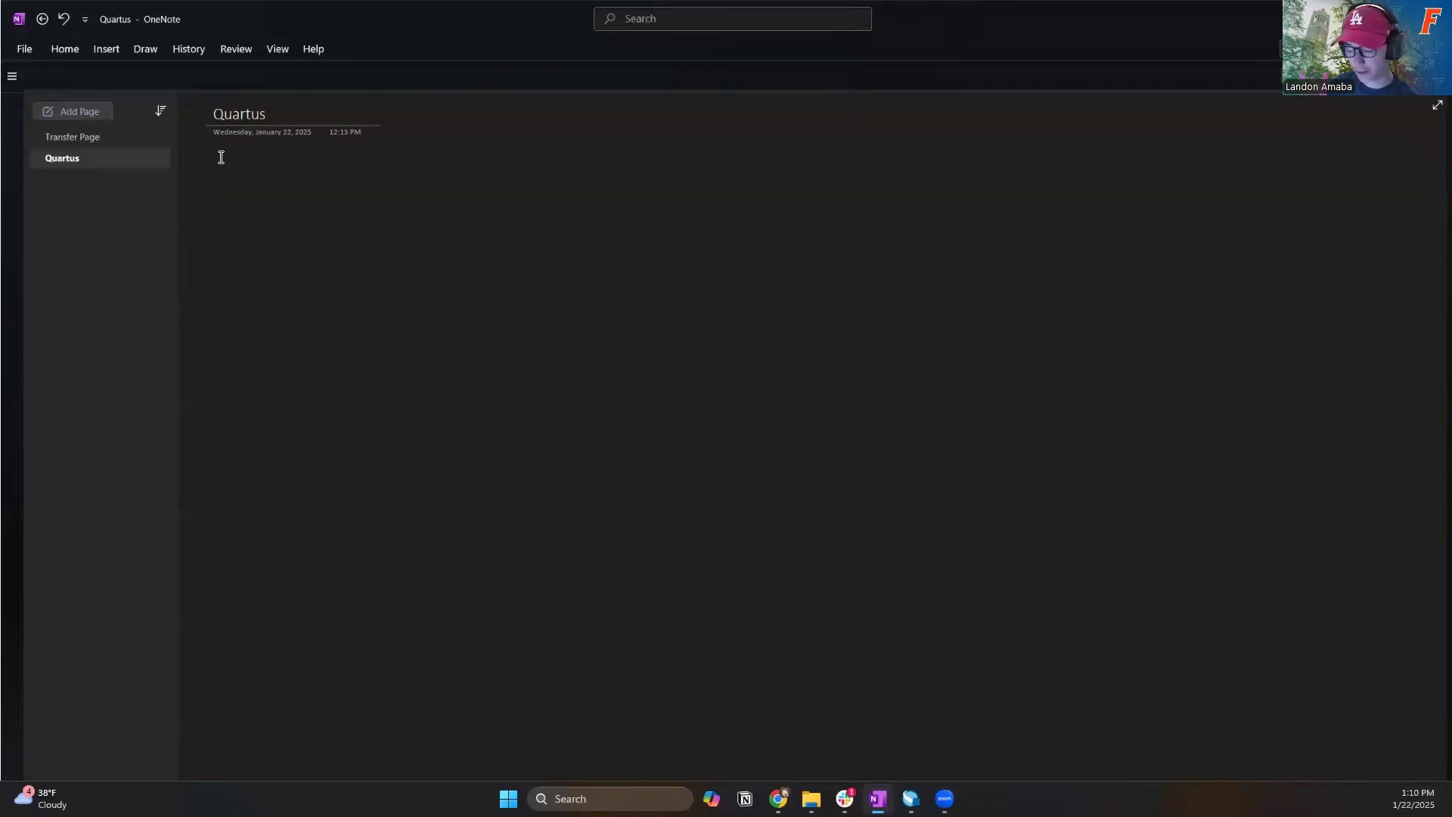
key("ctrl+v")
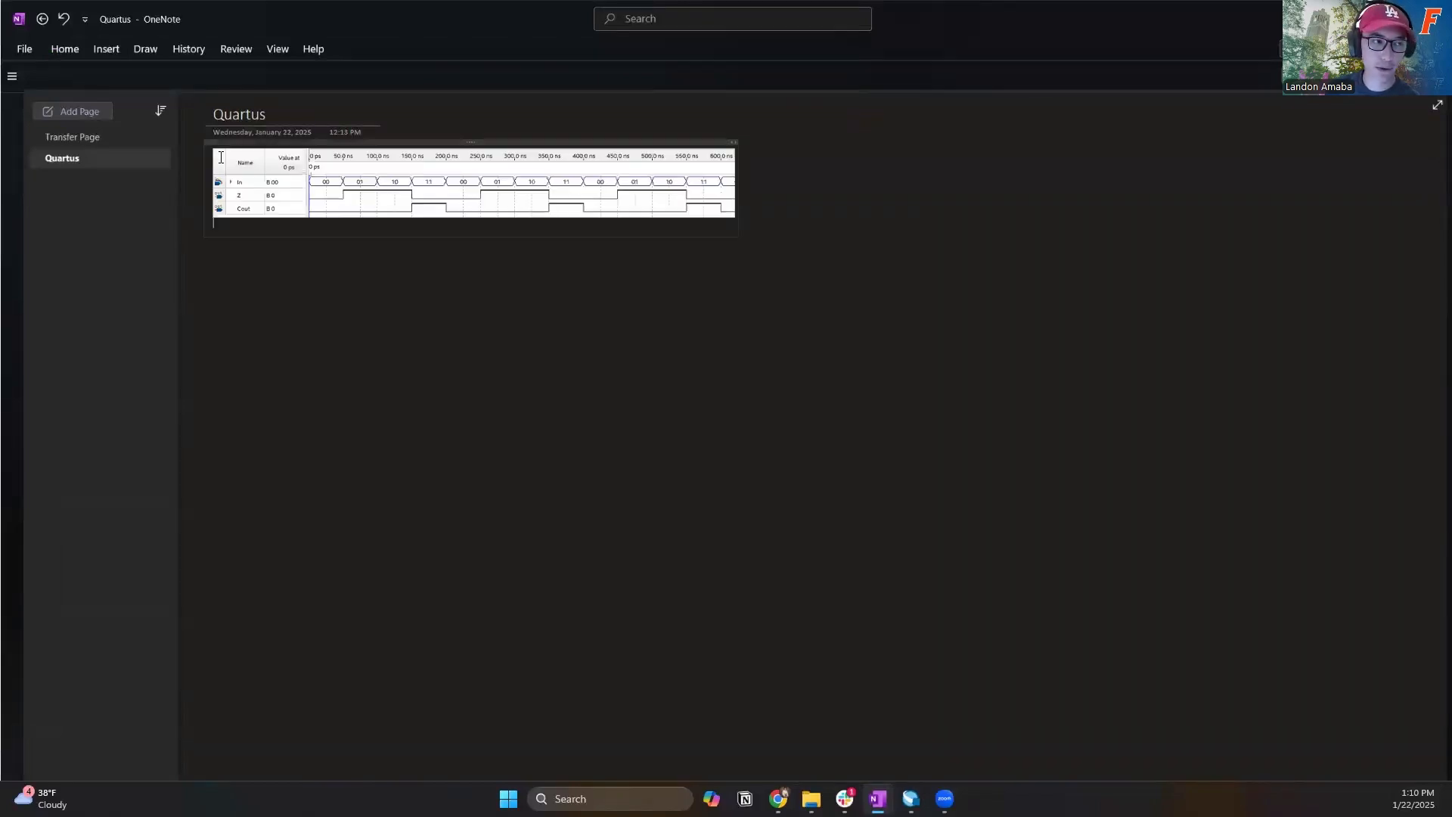
left_click(601, 185)
left_click_drag(734, 217, 860, 272)
left_click(772, 334)
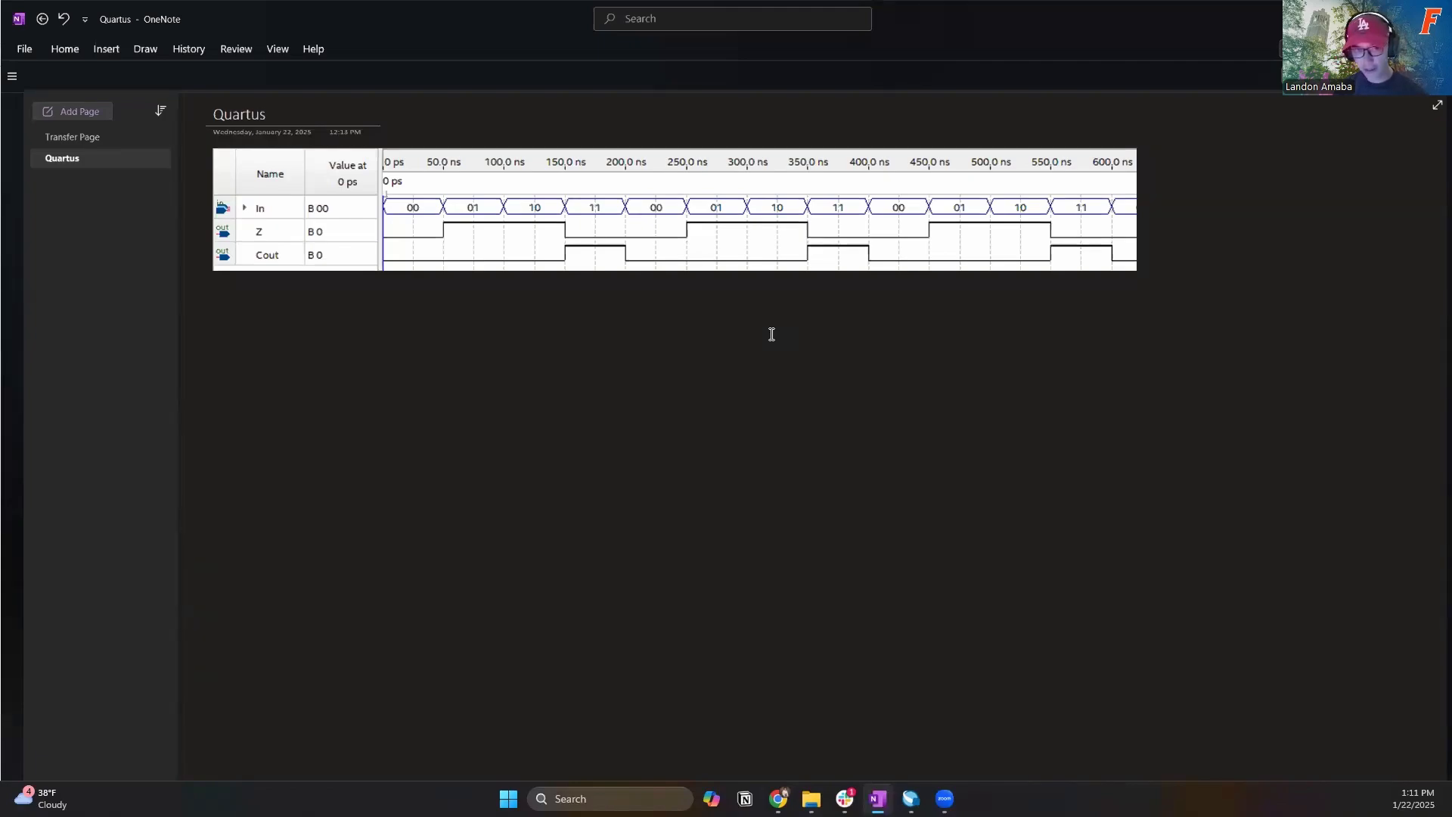
- Annotate the waveform with red dividers at 200 and 400 ns, labels Inst1, Inst2, Inst3 and Repeats, and an orange 0+0=0 under 0–50 ns
key("ctrl+z")
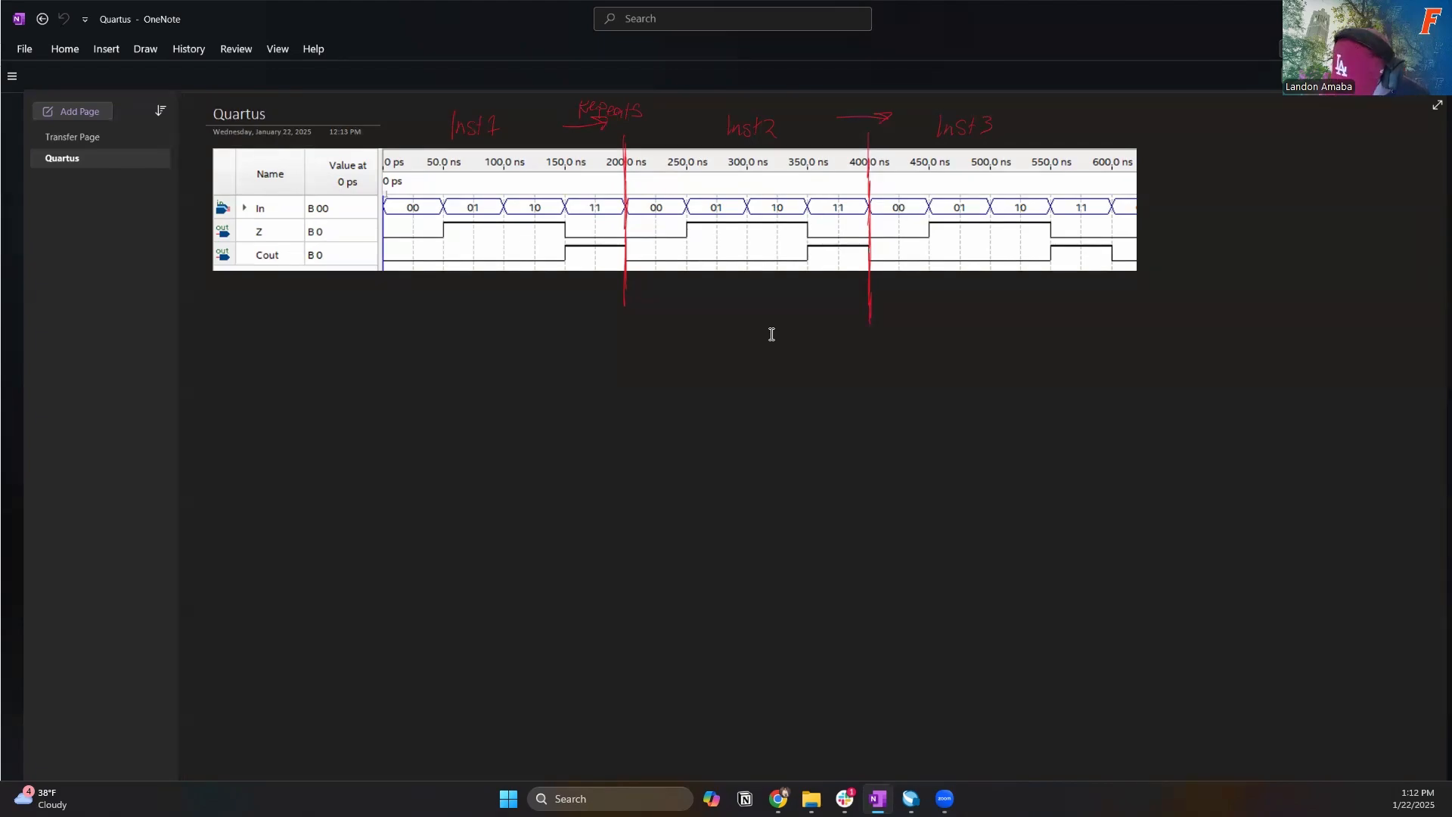
mouse_move(382, 278)
left_mouse_down()
mouse_move(382, 303)
mouse_move(443, 304)
left_mouse_up()
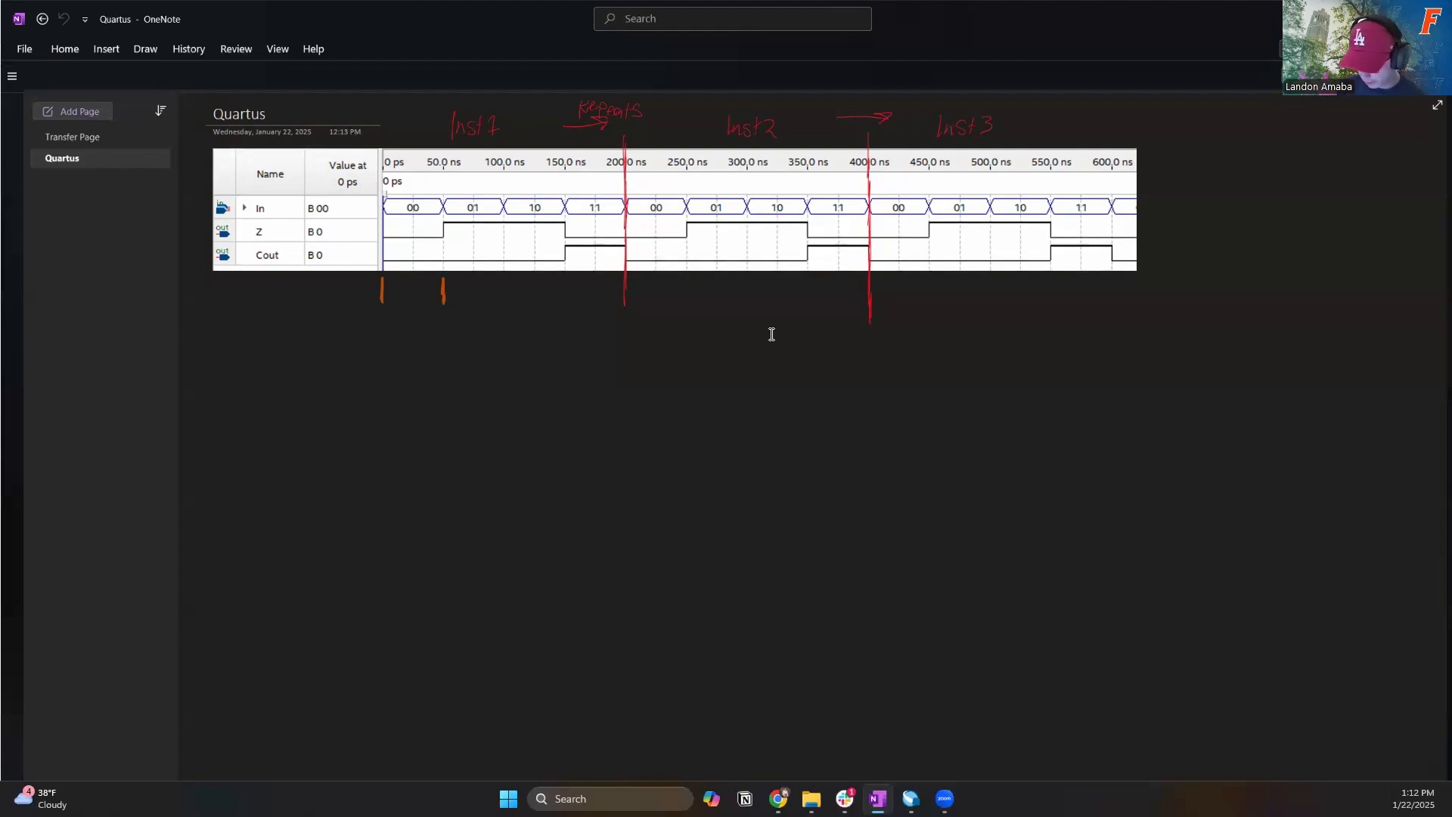
left_click_drag(397, 288, 399, 289)
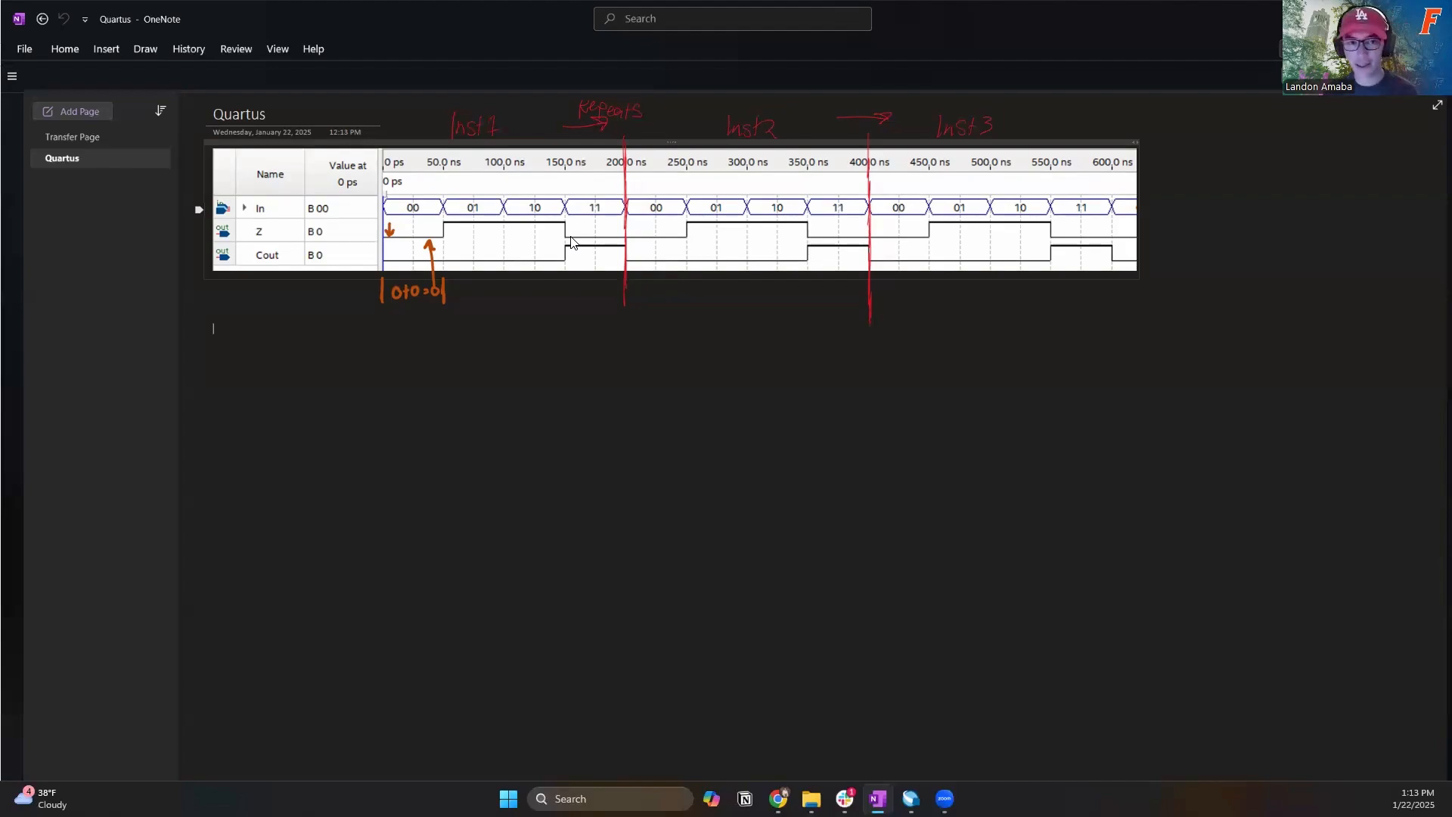
scroll(590, 327, "up", 2)
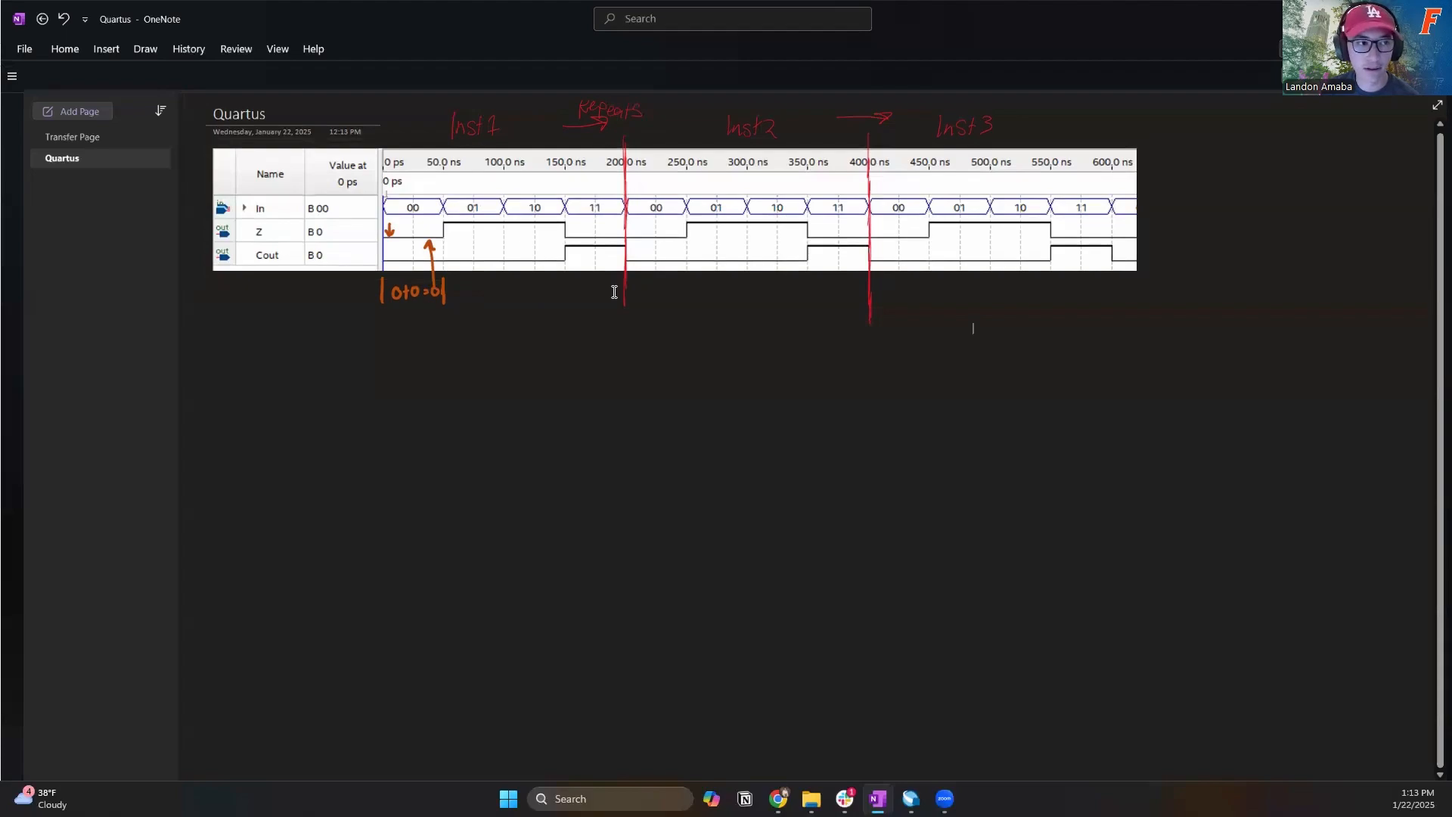
scroll(429, 200, "up", 3, "ctrl")
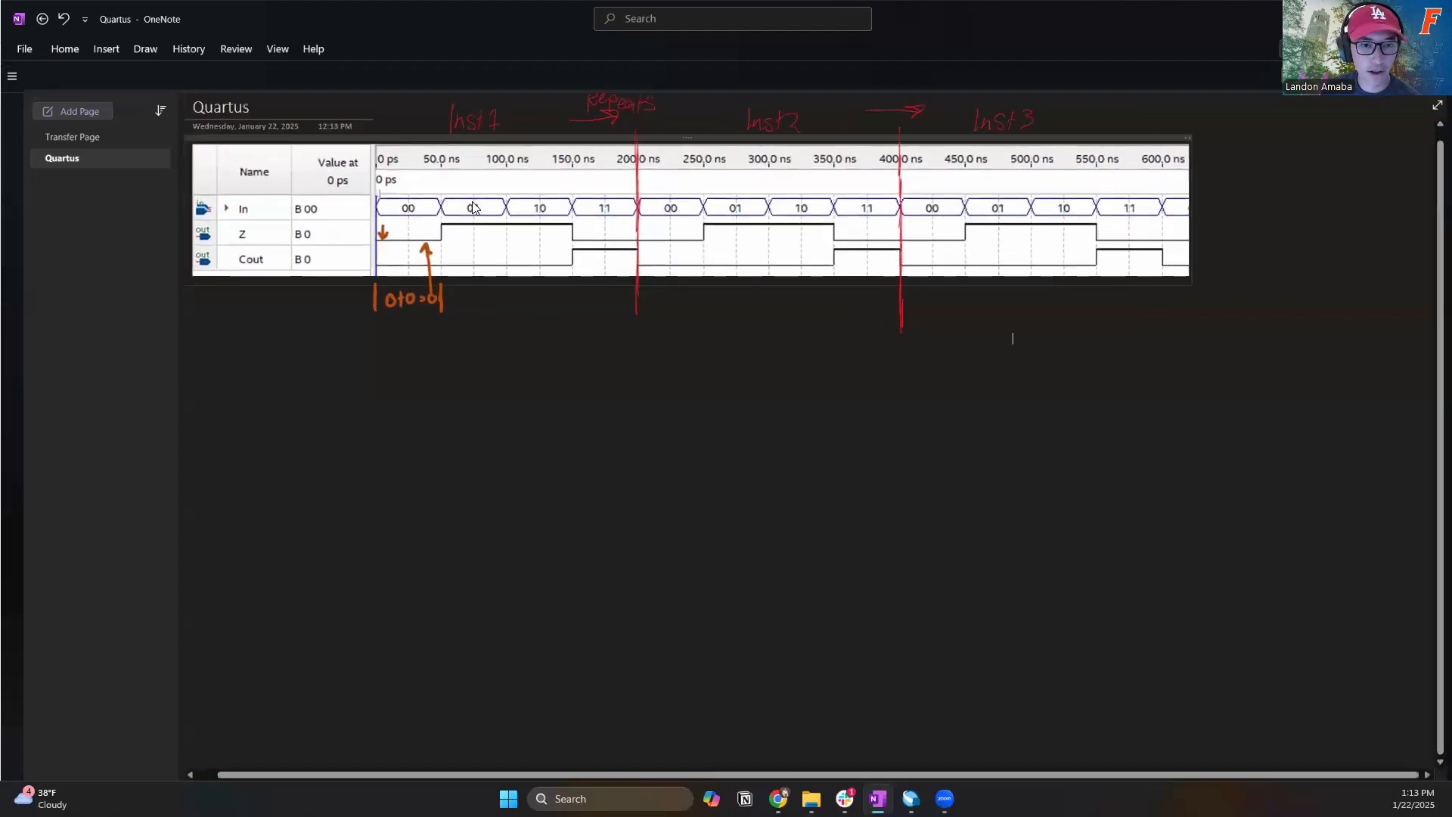